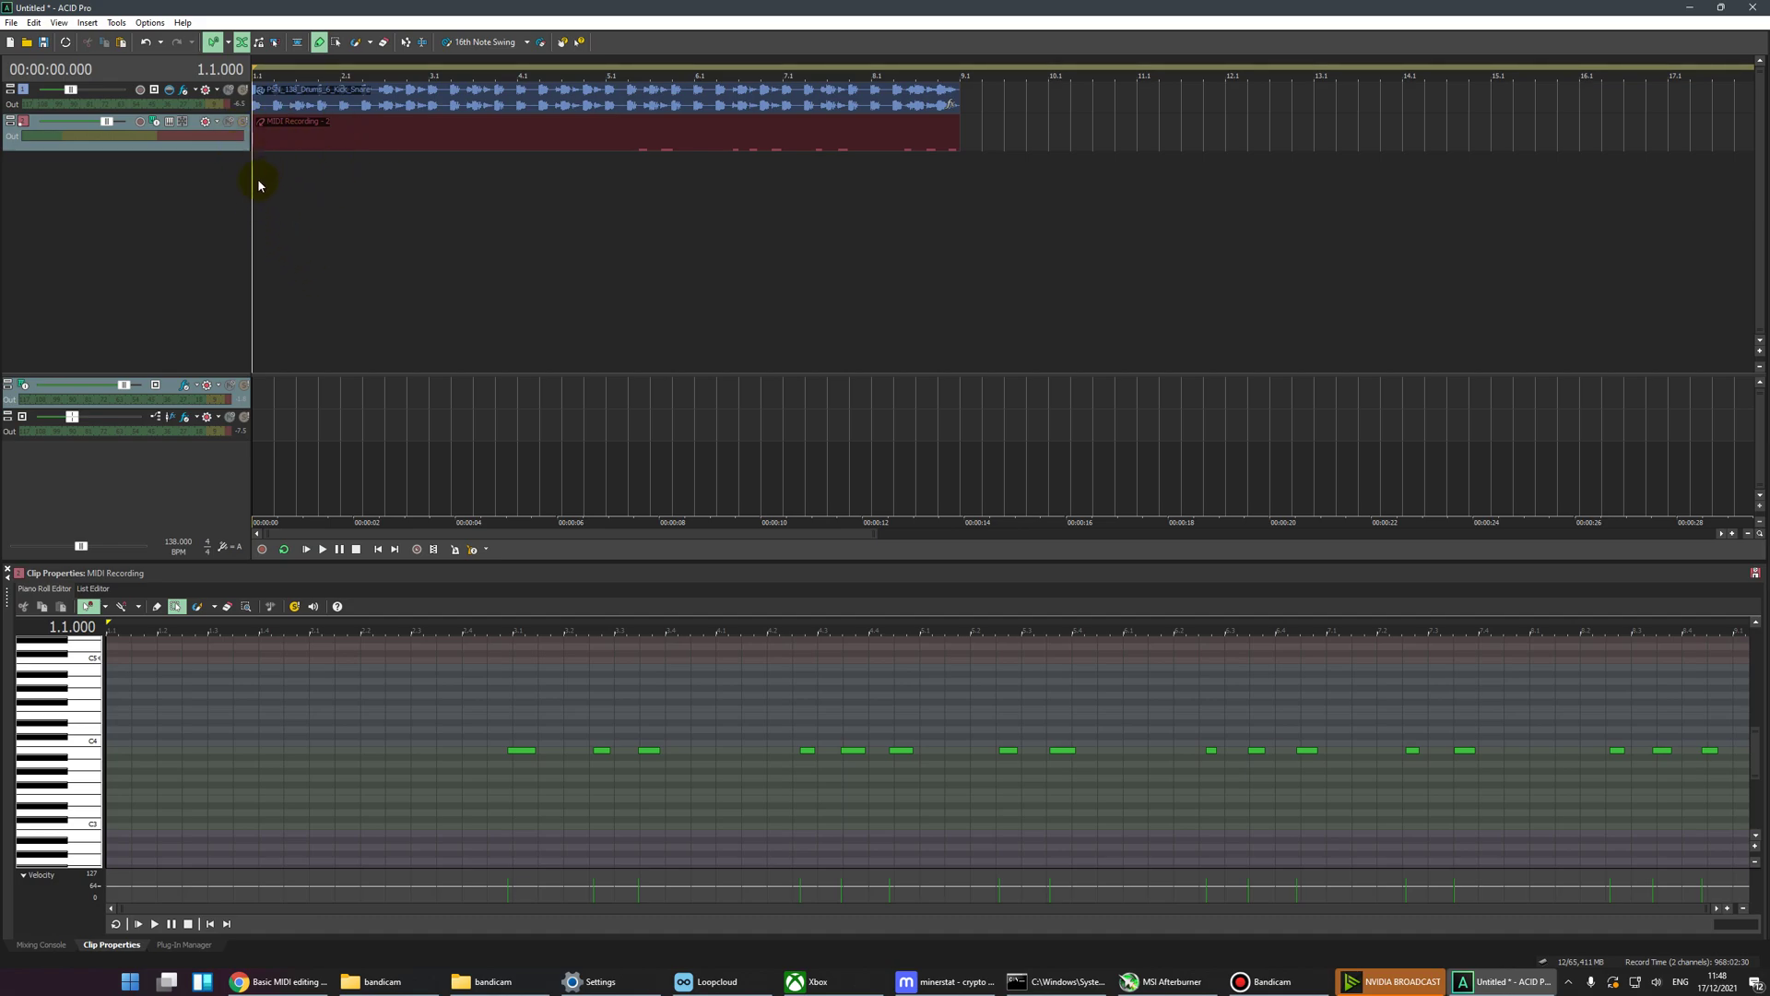
Step: Play the project, stop, then play again from bar 5
{"action": "key", "text": "space"}
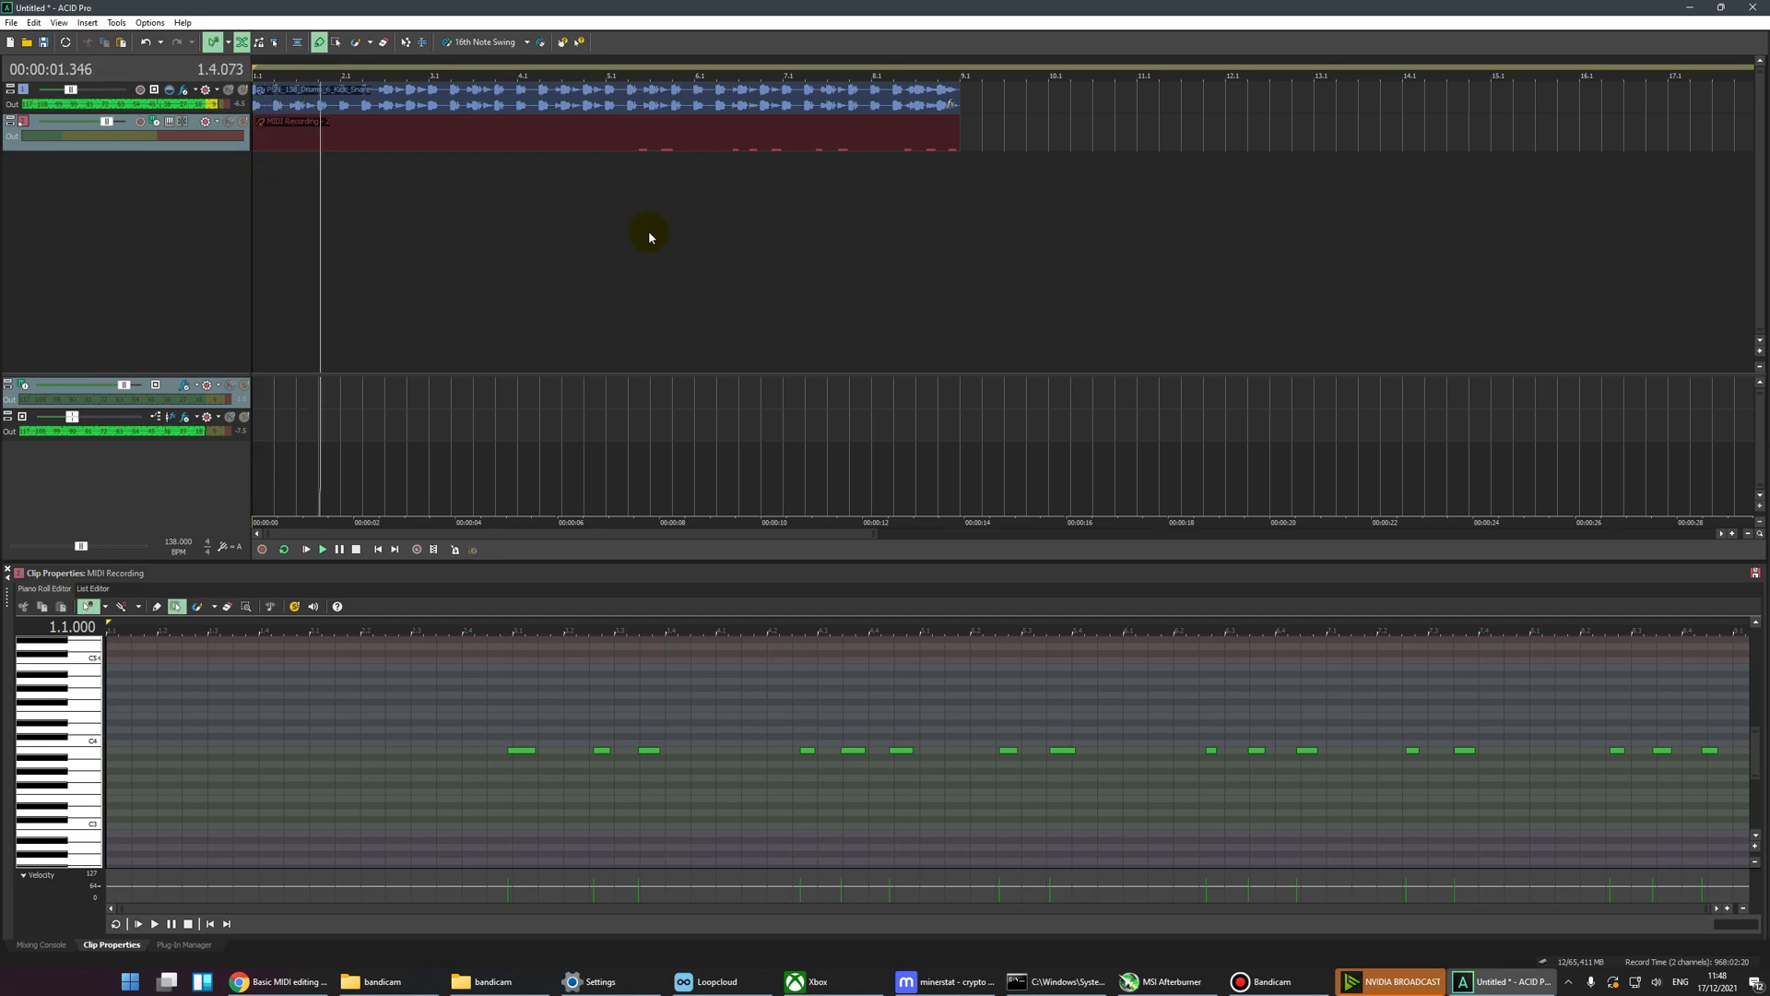
{"action": "key", "text": "space"}
{"action": "left_click", "coordinate": [607, 201]}
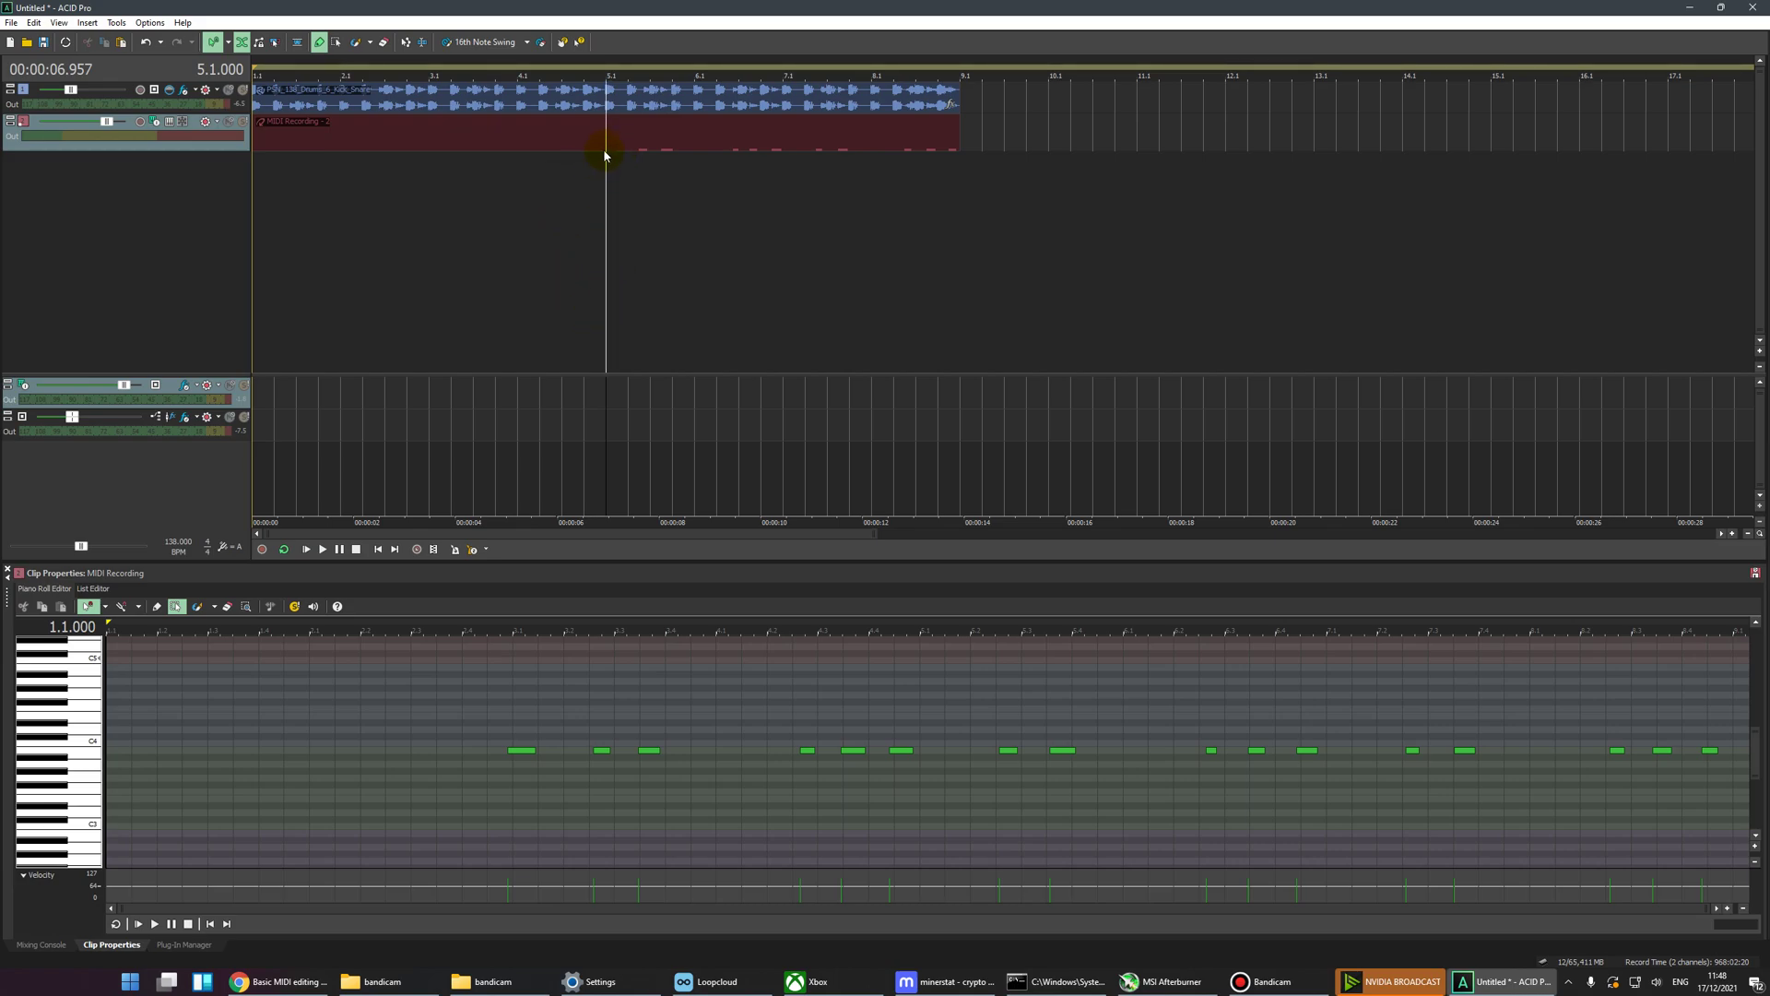
{"action": "key", "text": "space"}
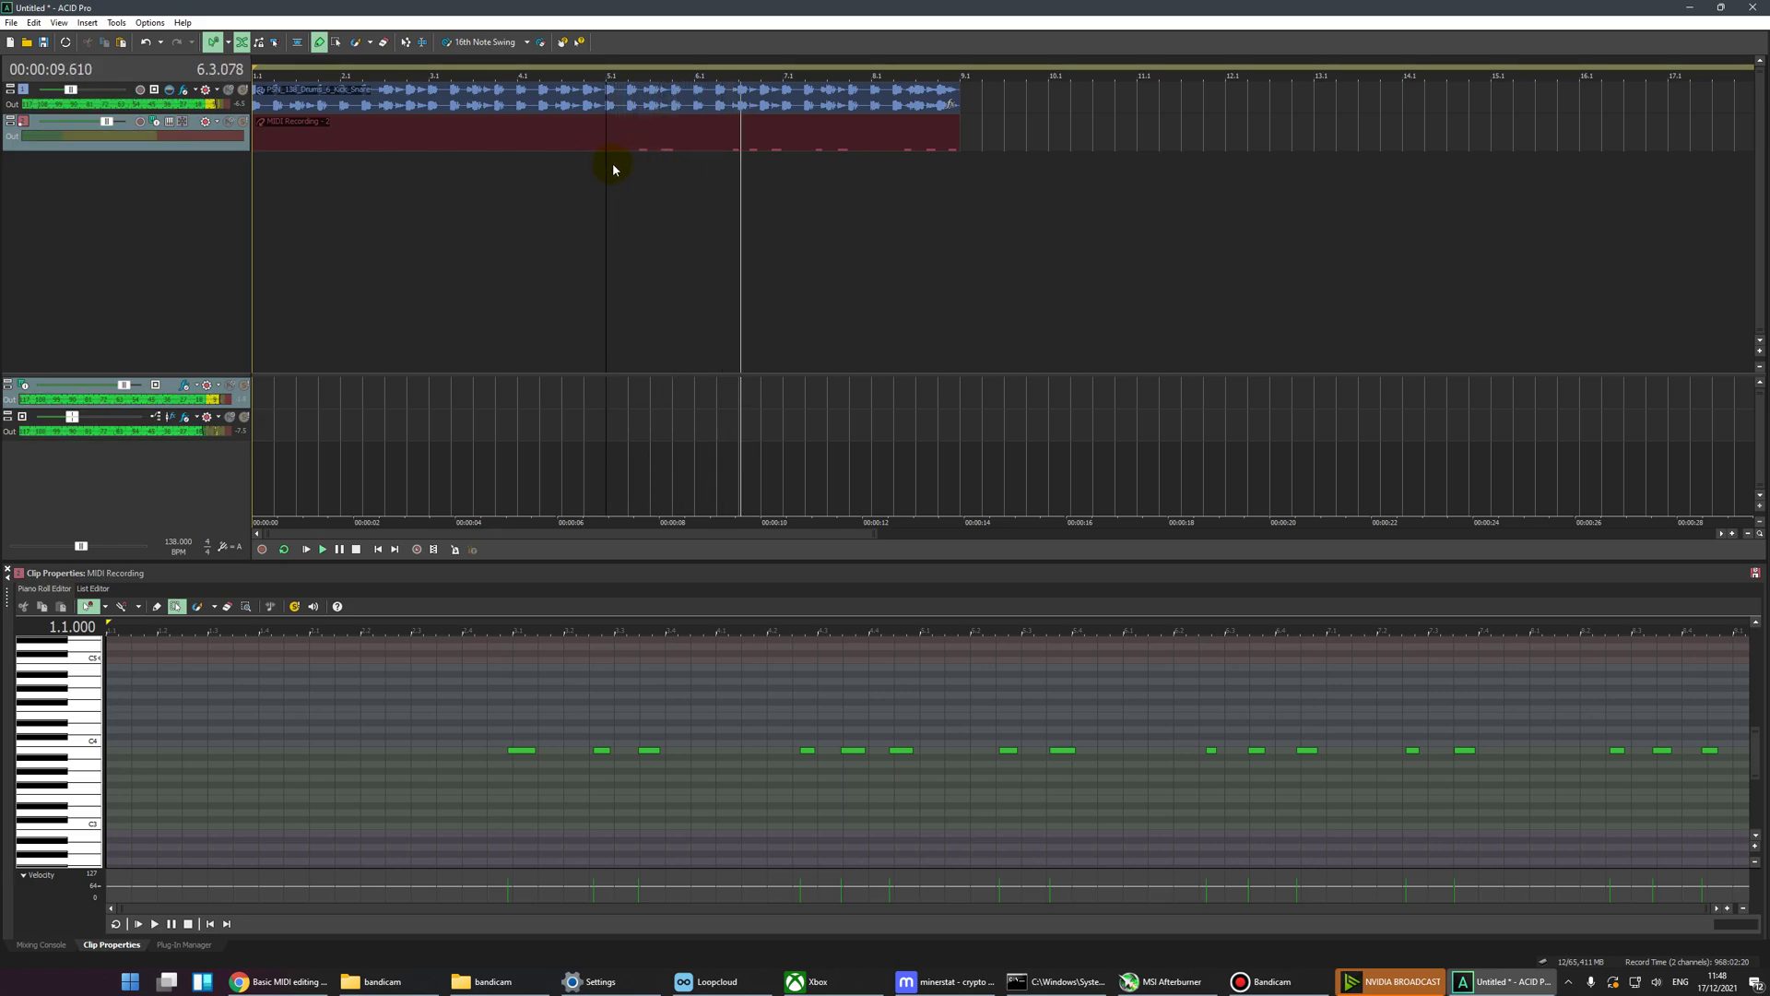
Step: Select the time range from bar 1.1 to 5.1 and select the bass MIDI clip
{"action": "left_click", "coordinate": [428, 169]}
{"action": "left_click", "coordinate": [254, 178]}
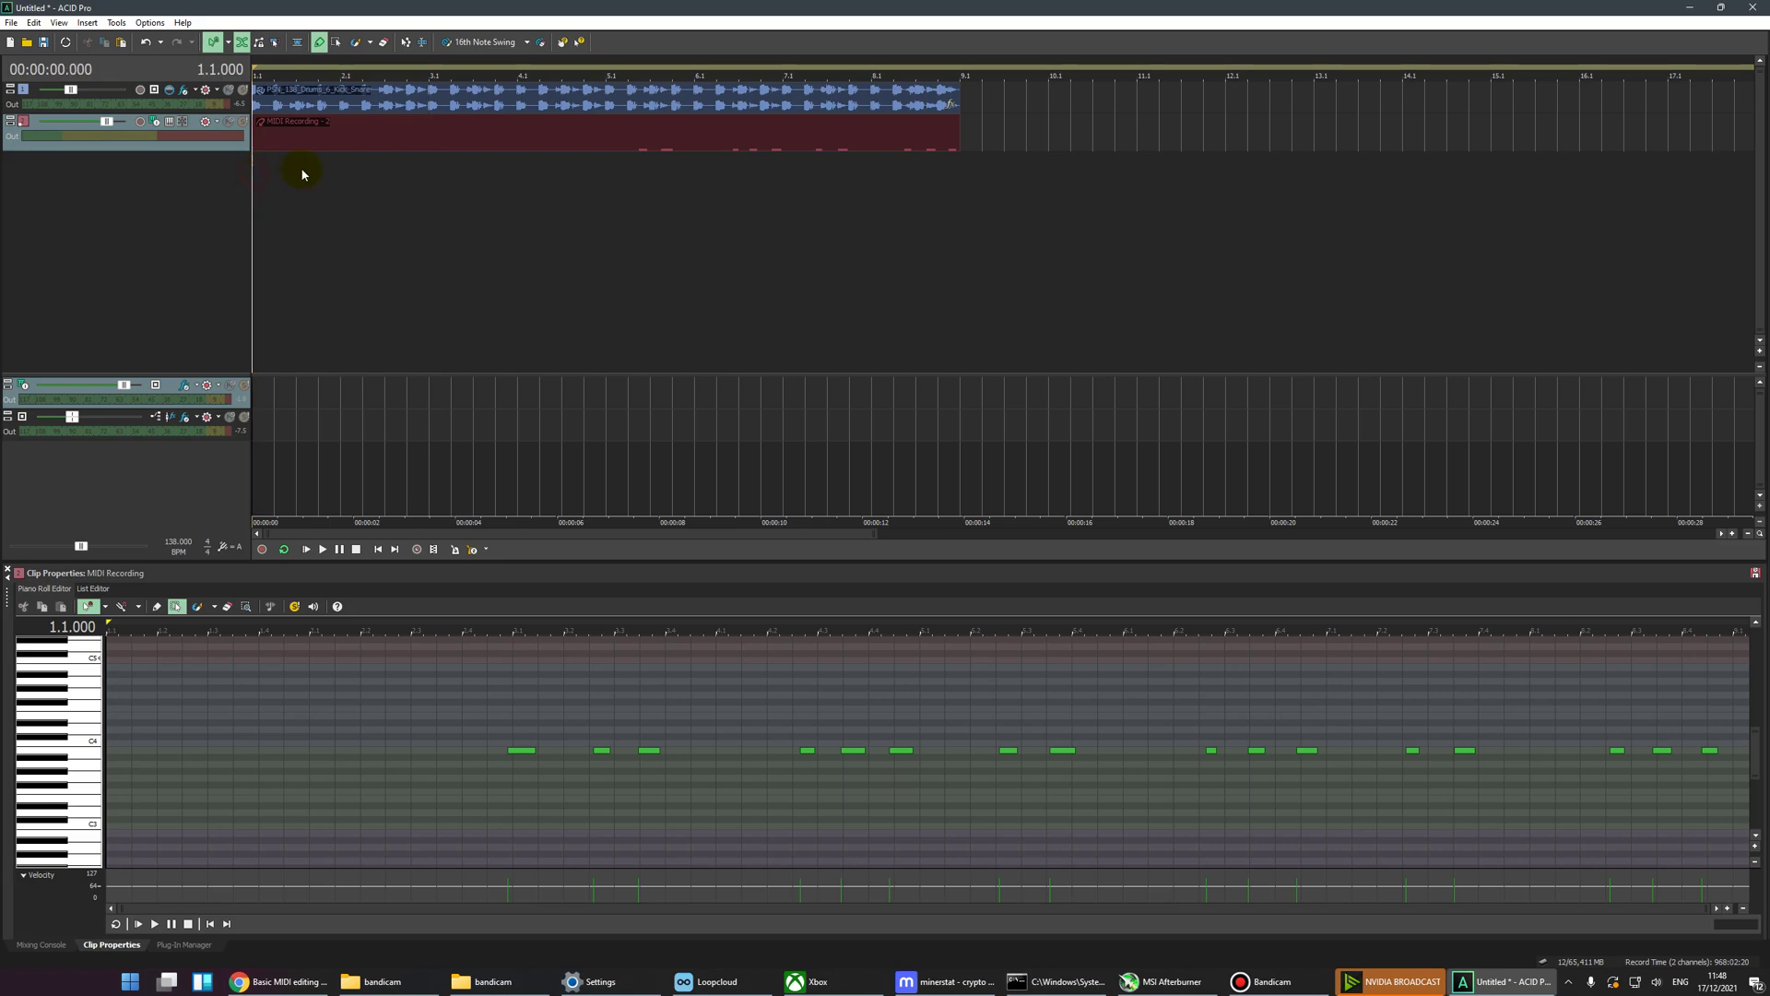
{"action": "left_click_drag", "start_coordinate": [272, 177], "coordinate": [618, 210]}
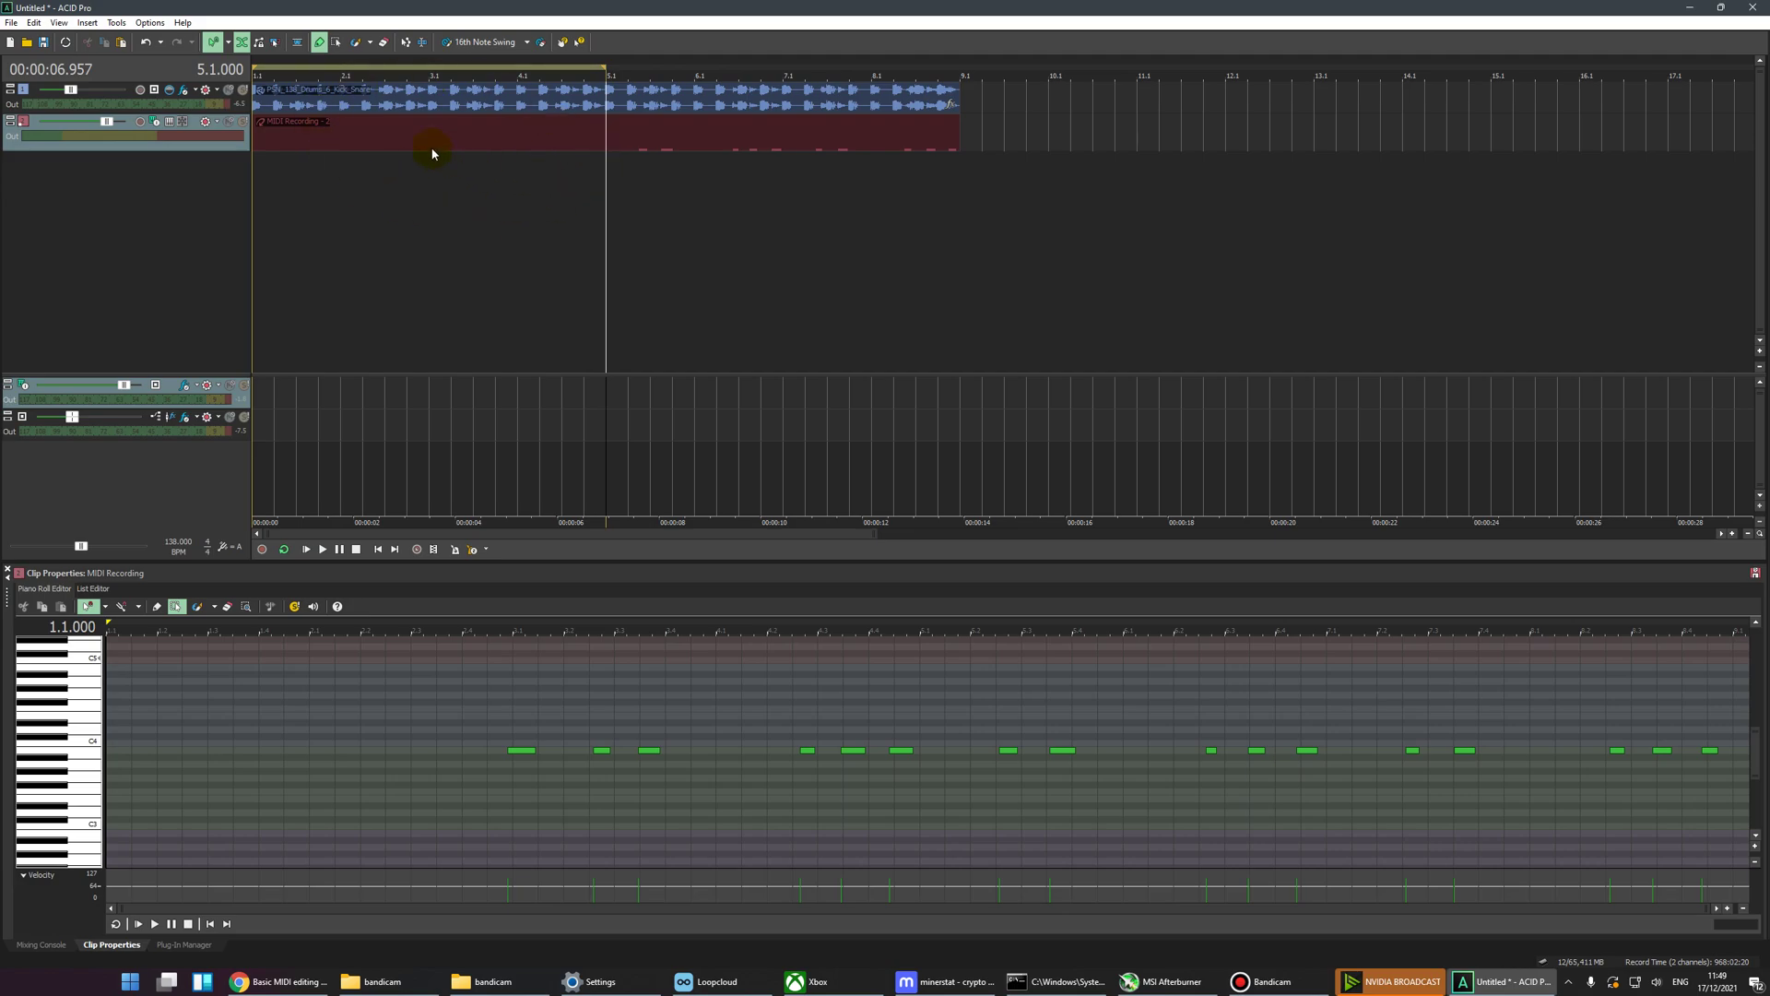
{"action": "left_click", "coordinate": [595, 136]}
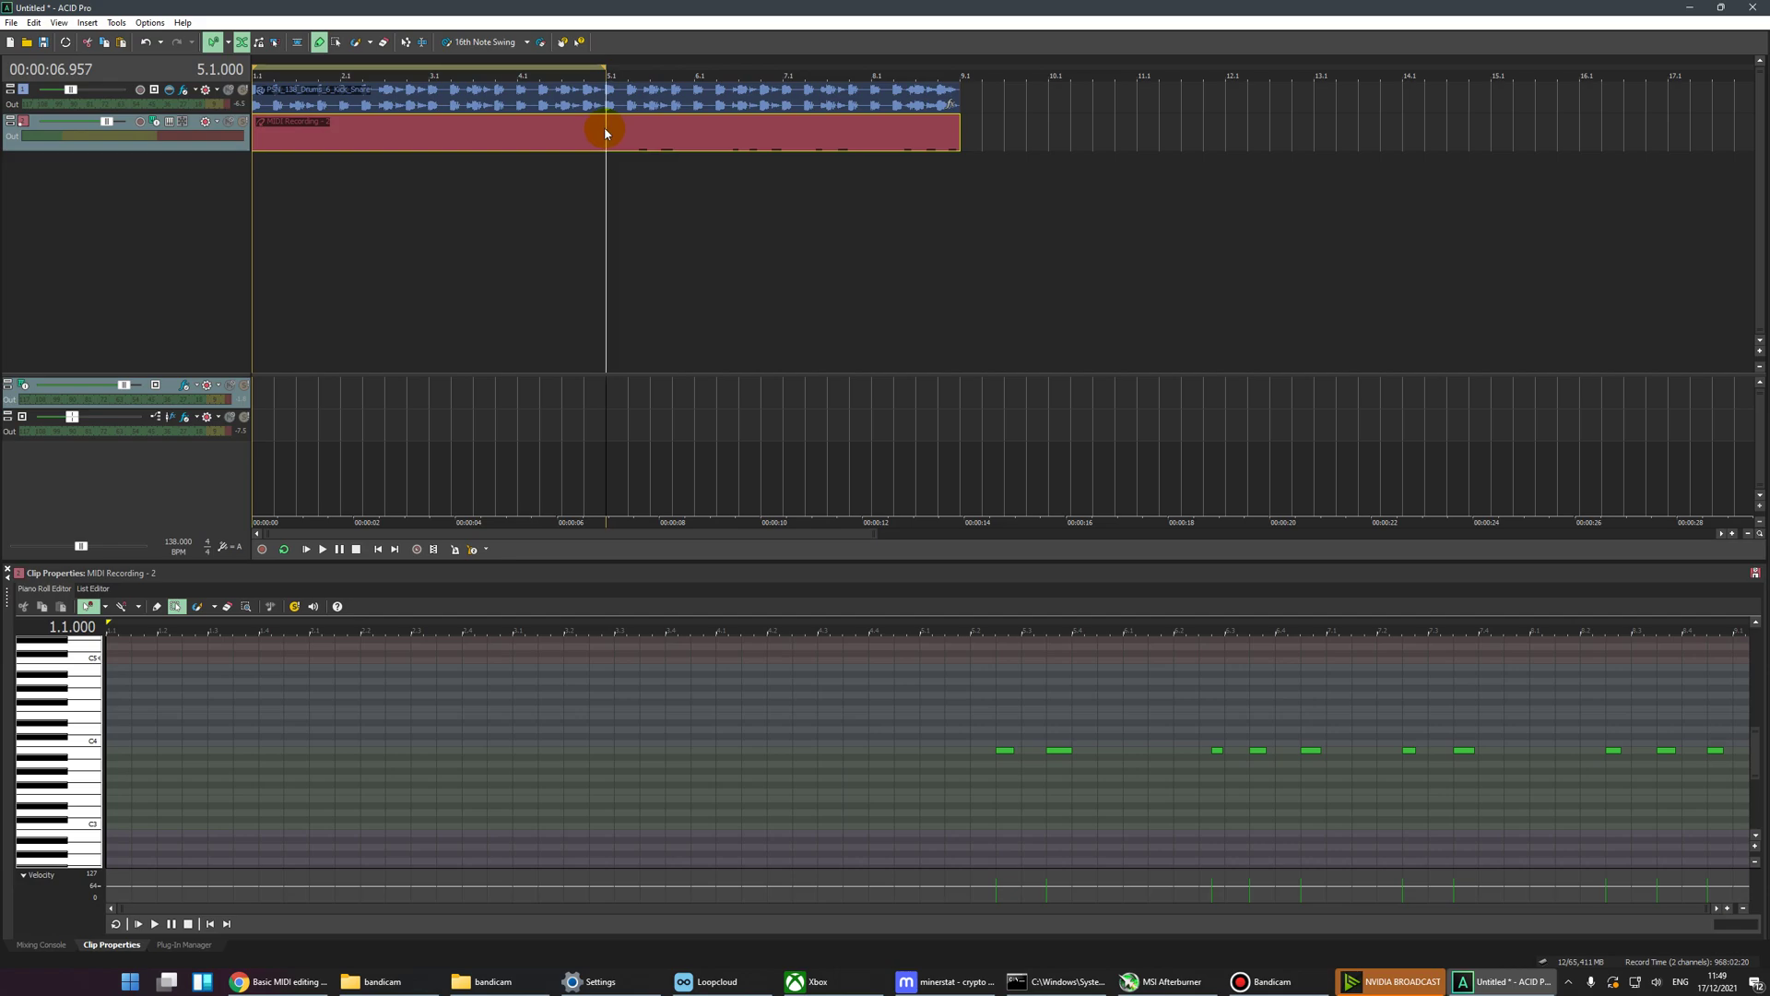
Step: Split both the drum and bass MIDI clips at bar 5, after undoing a MIDI-only split
{"action": "left_click", "coordinate": [412, 230]}
{"action": "left_click", "coordinate": [607, 140]}
{"action": "key", "text": "s"}
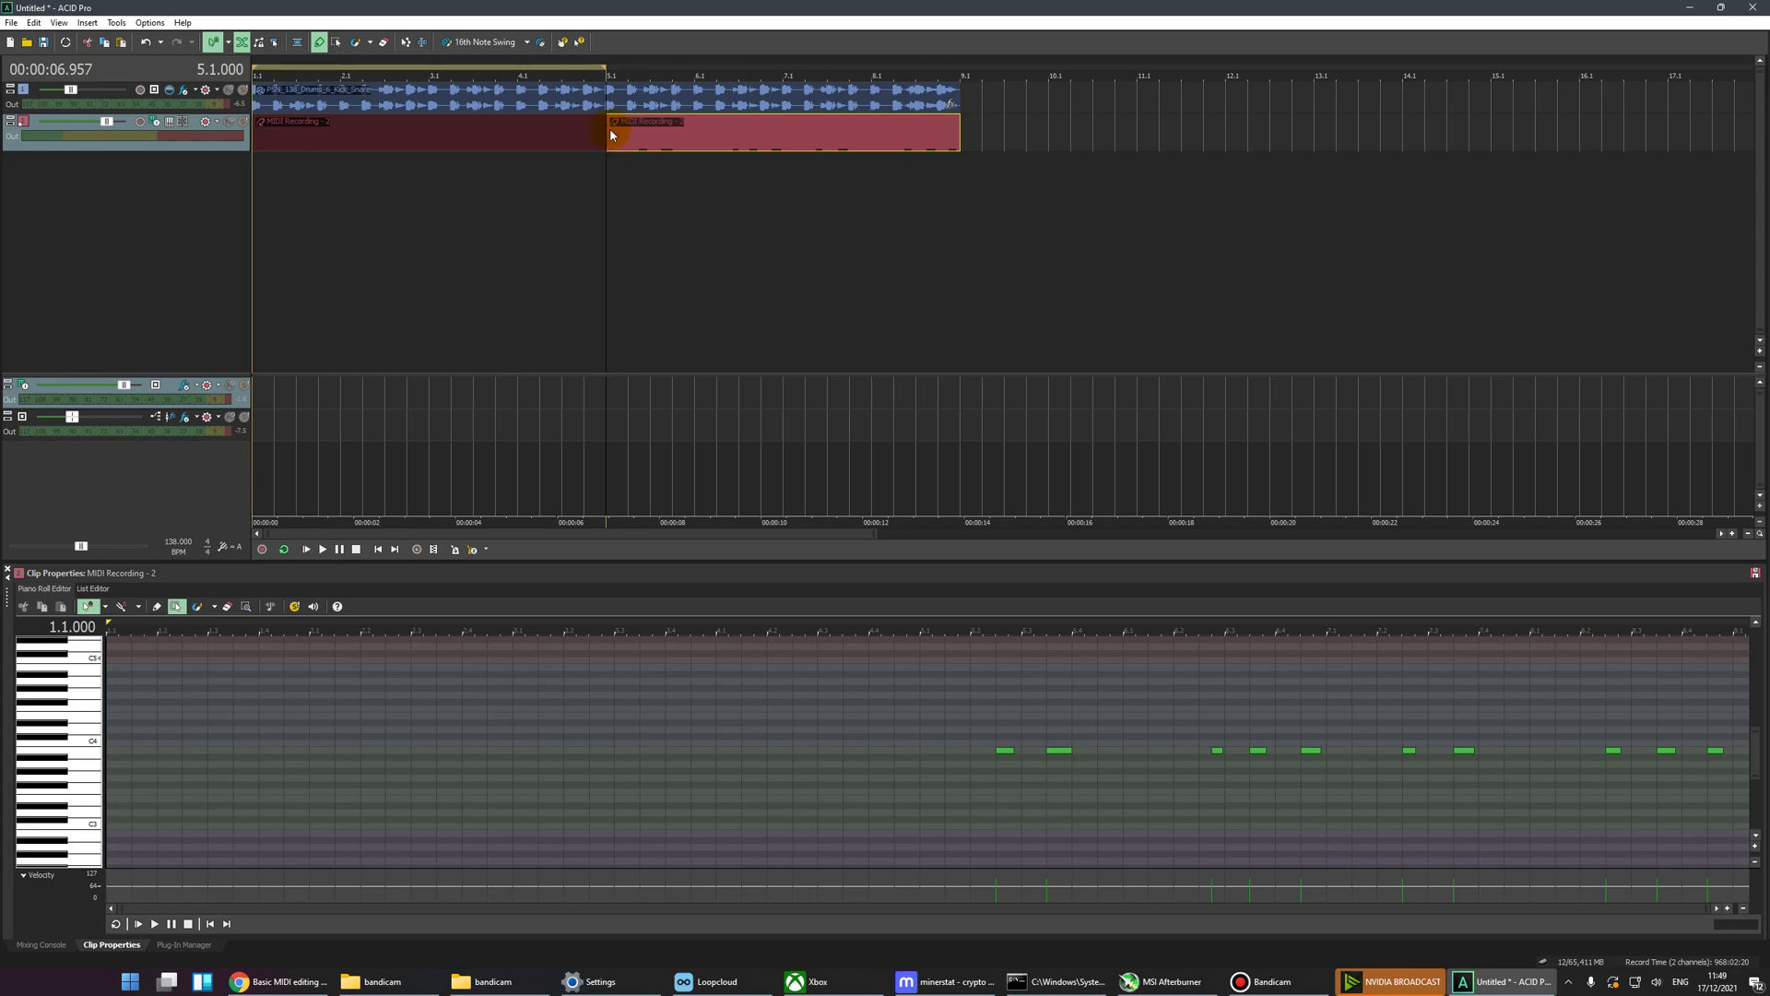
{"action": "key", "text": "ctrl+z"}
{"action": "left_click", "coordinate": [610, 102]}
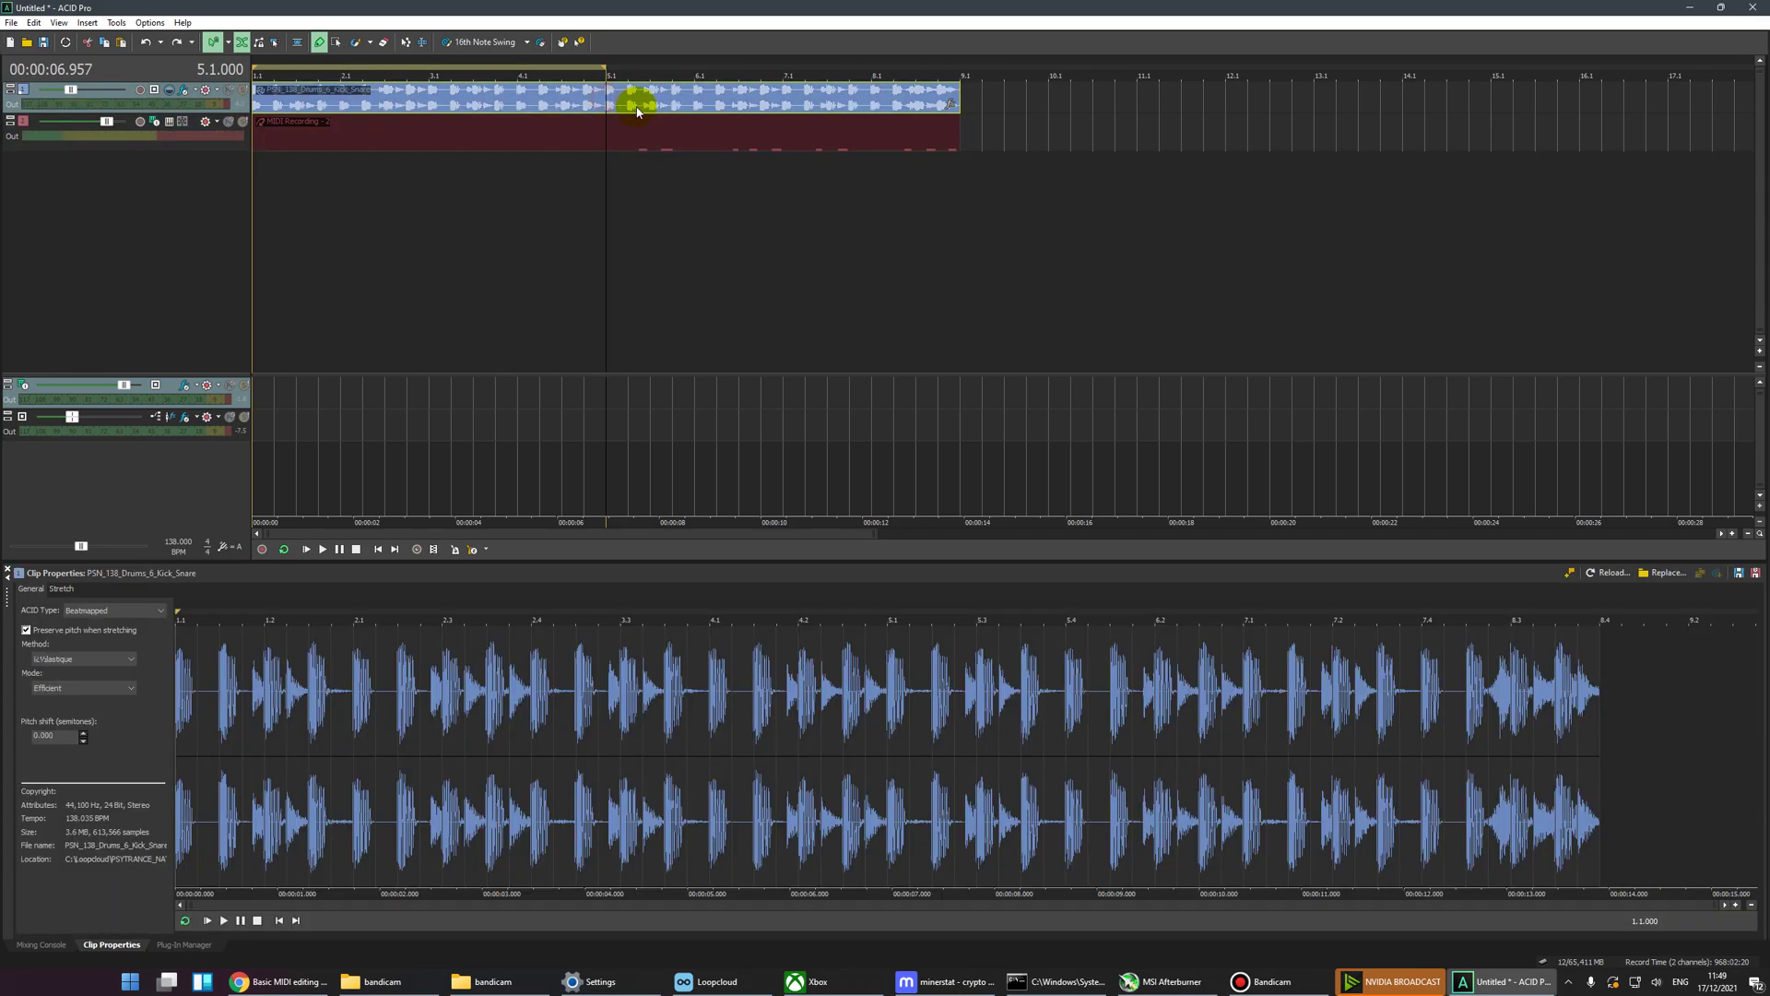
{"action": "left_click", "coordinate": [615, 132]}
{"action": "left_click", "coordinate": [588, 175]}
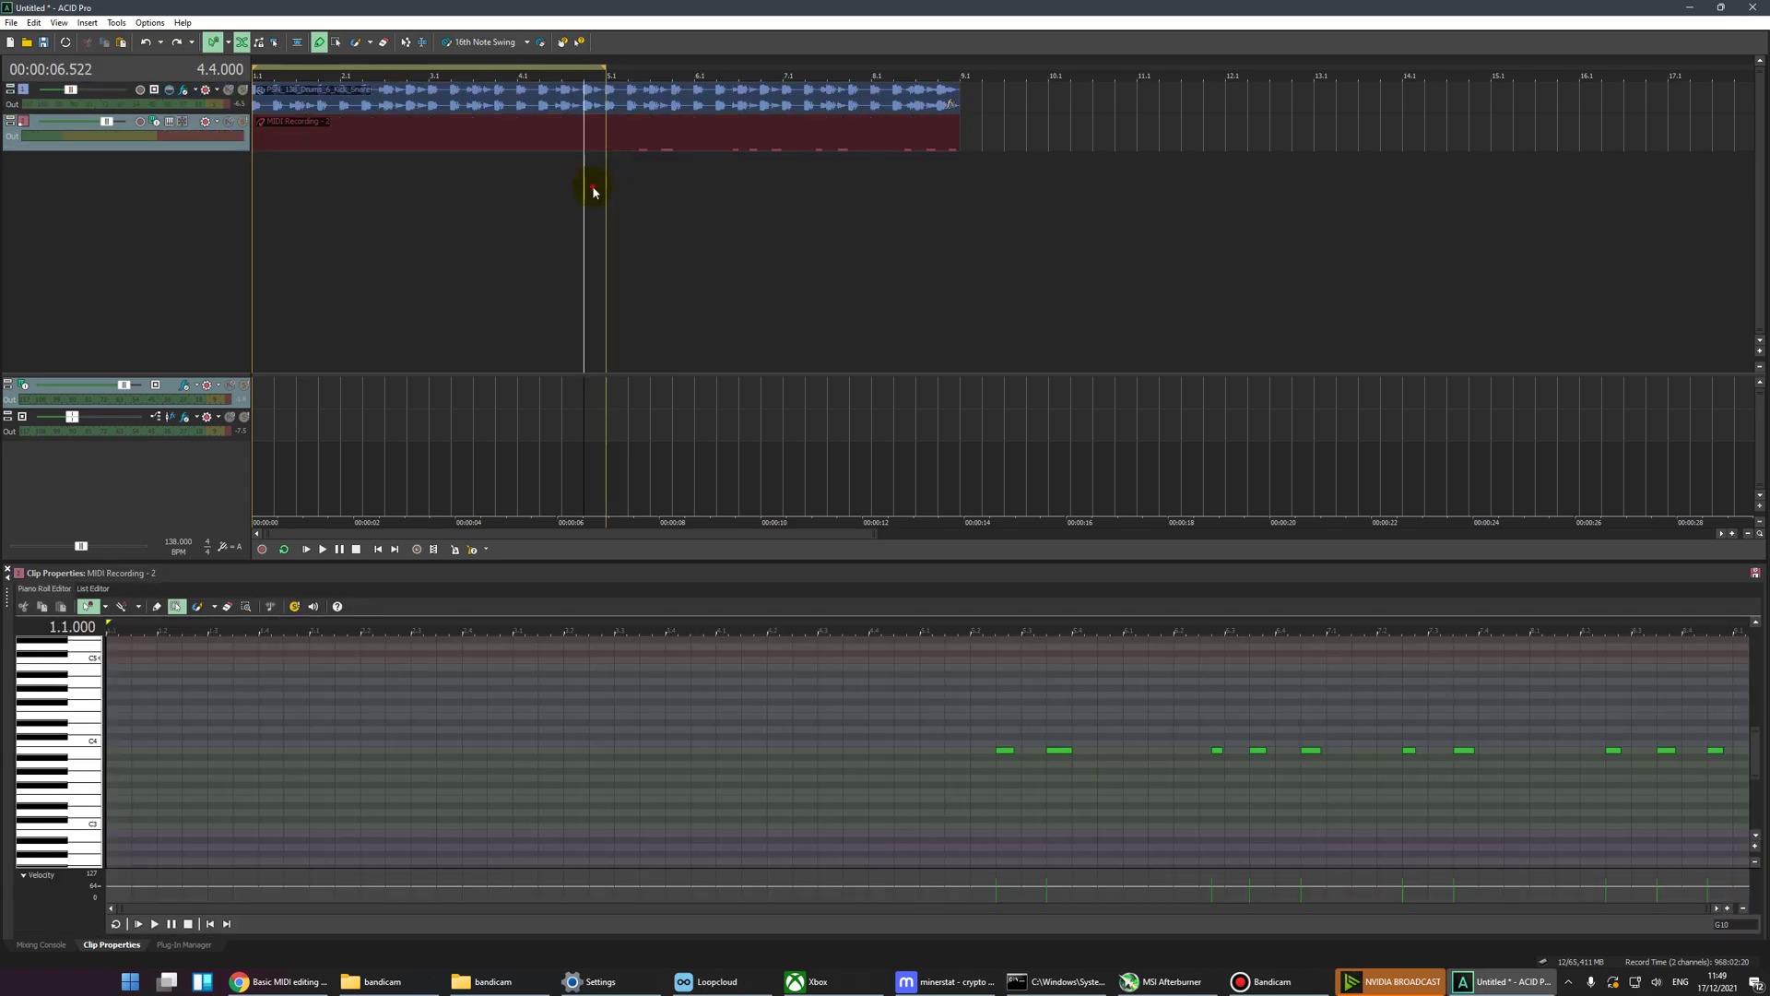
{"action": "key", "text": "s"}
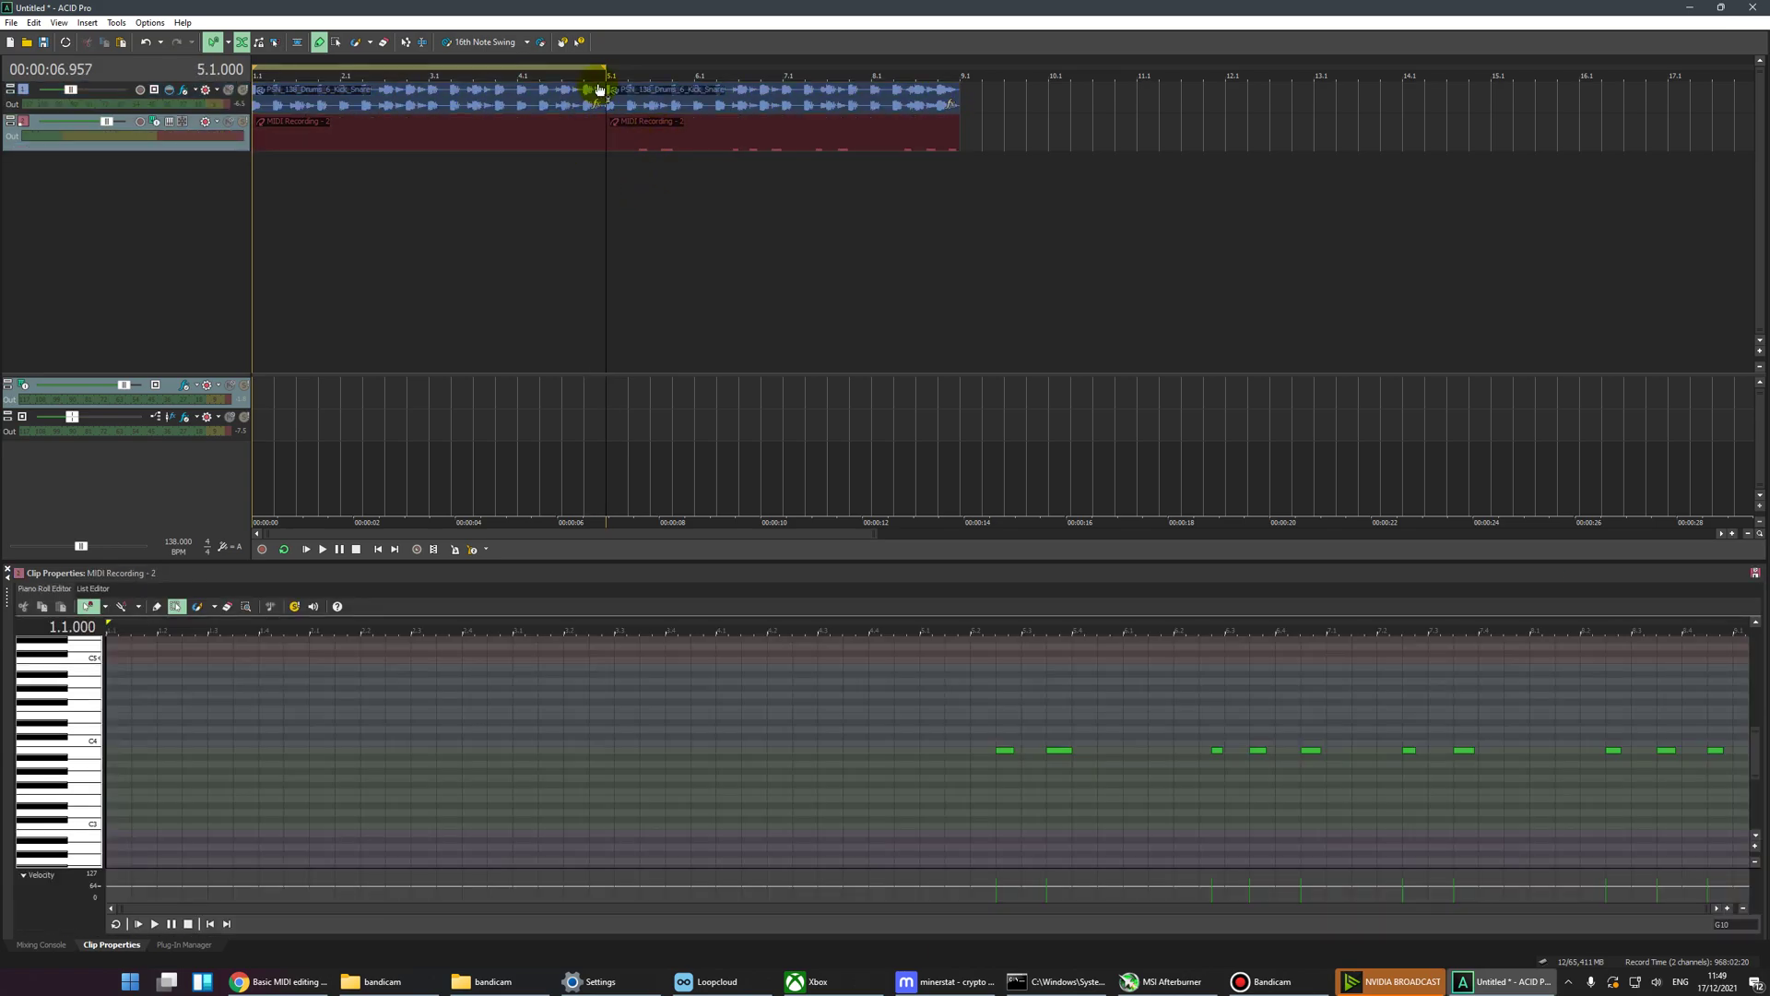
Step: Delete the first bass MIDI clip covering bars 1–5 after a playback check
{"action": "left_click", "coordinate": [605, 139]}
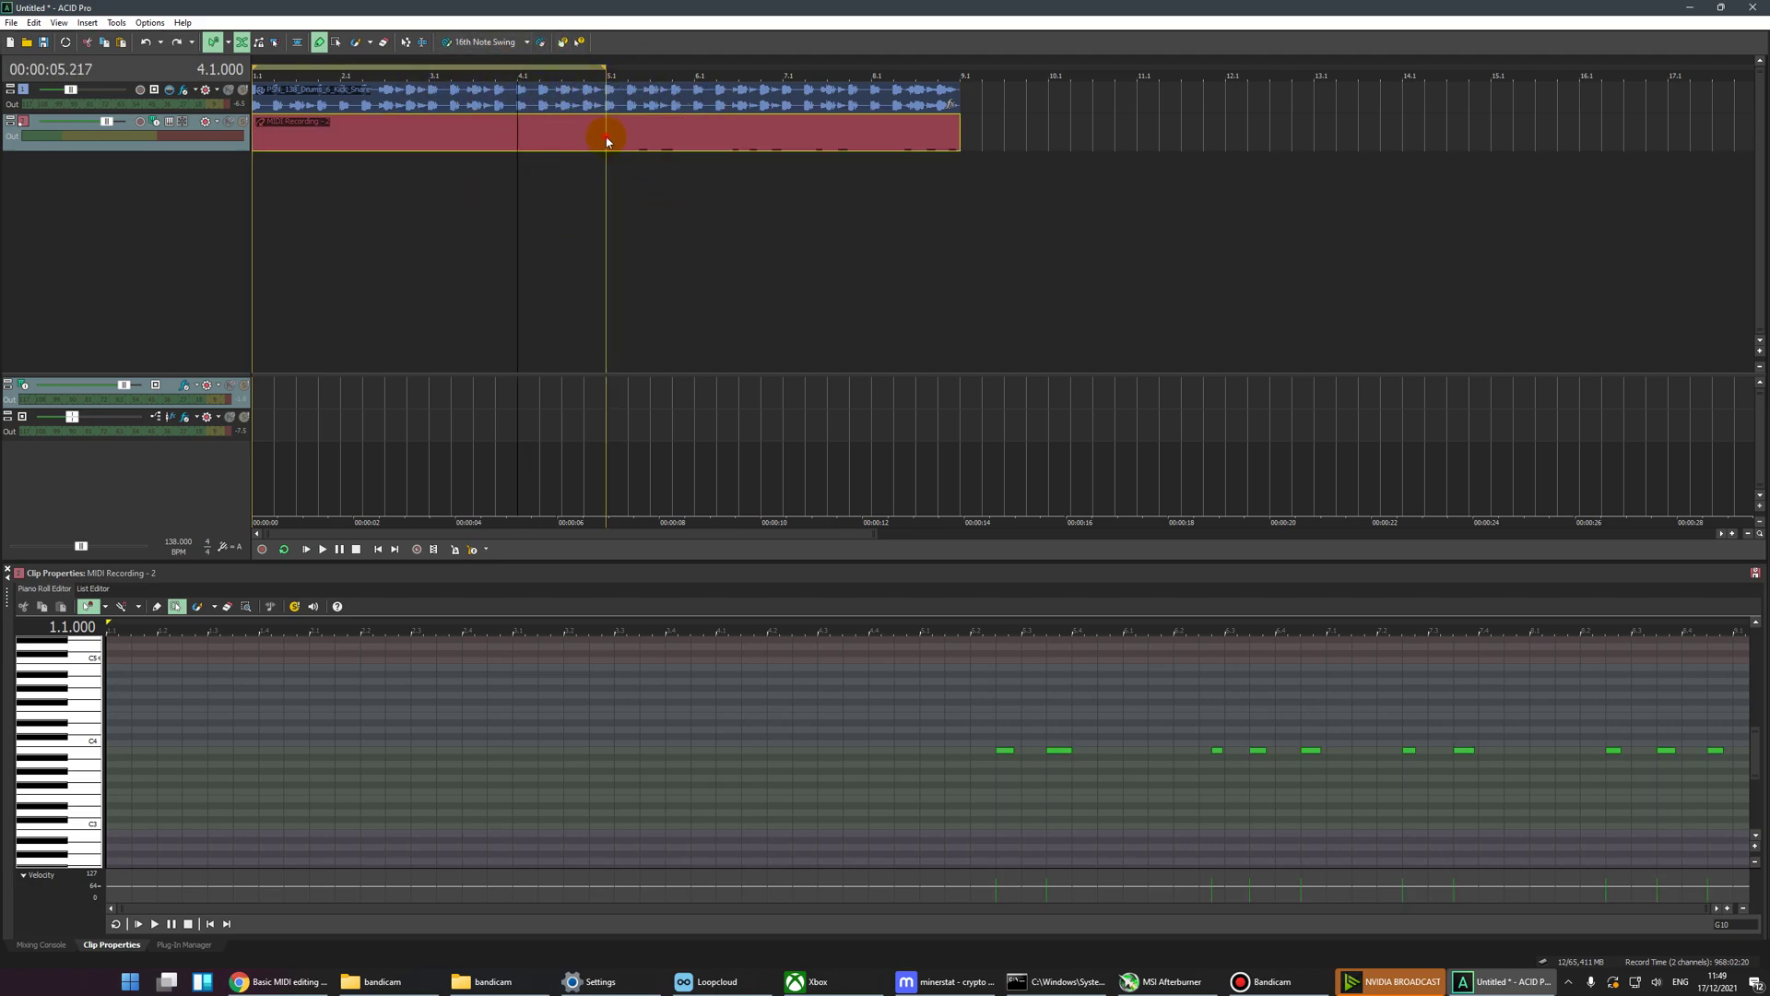
{"action": "left_click_drag", "start_coordinate": [494, 142], "coordinate": [365, 187]}
{"action": "left_click", "coordinate": [275, 187]}
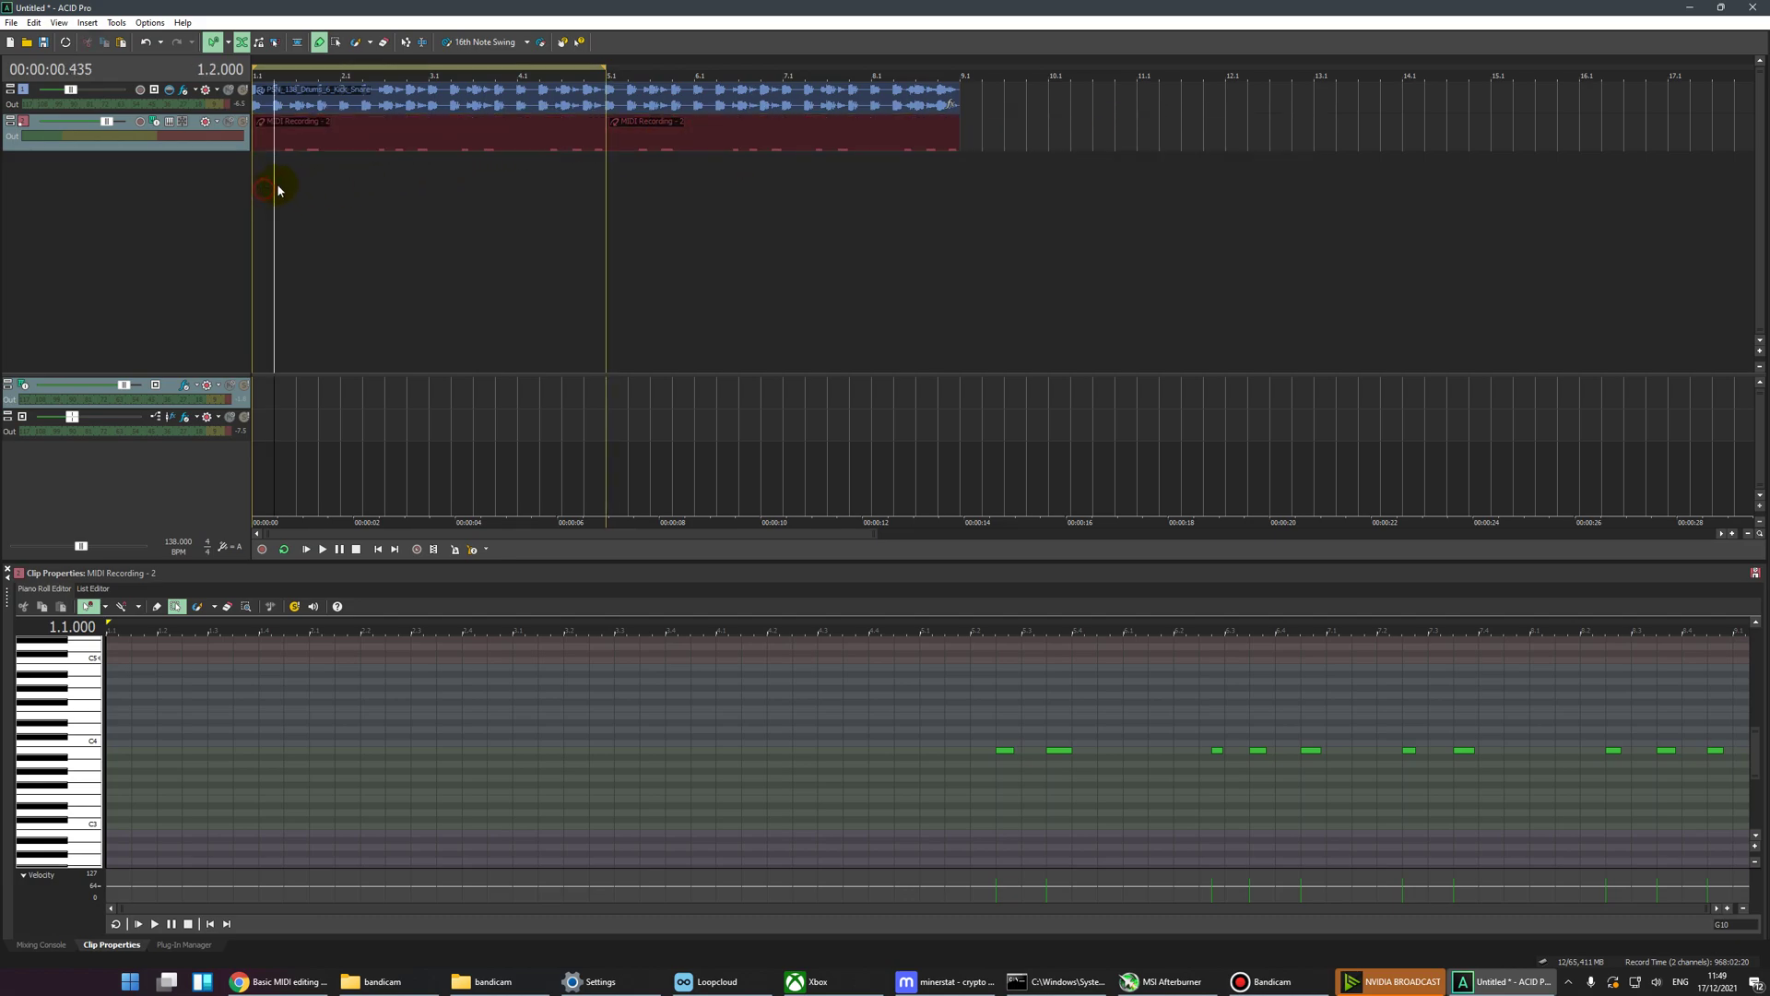
{"action": "key", "text": "space"}
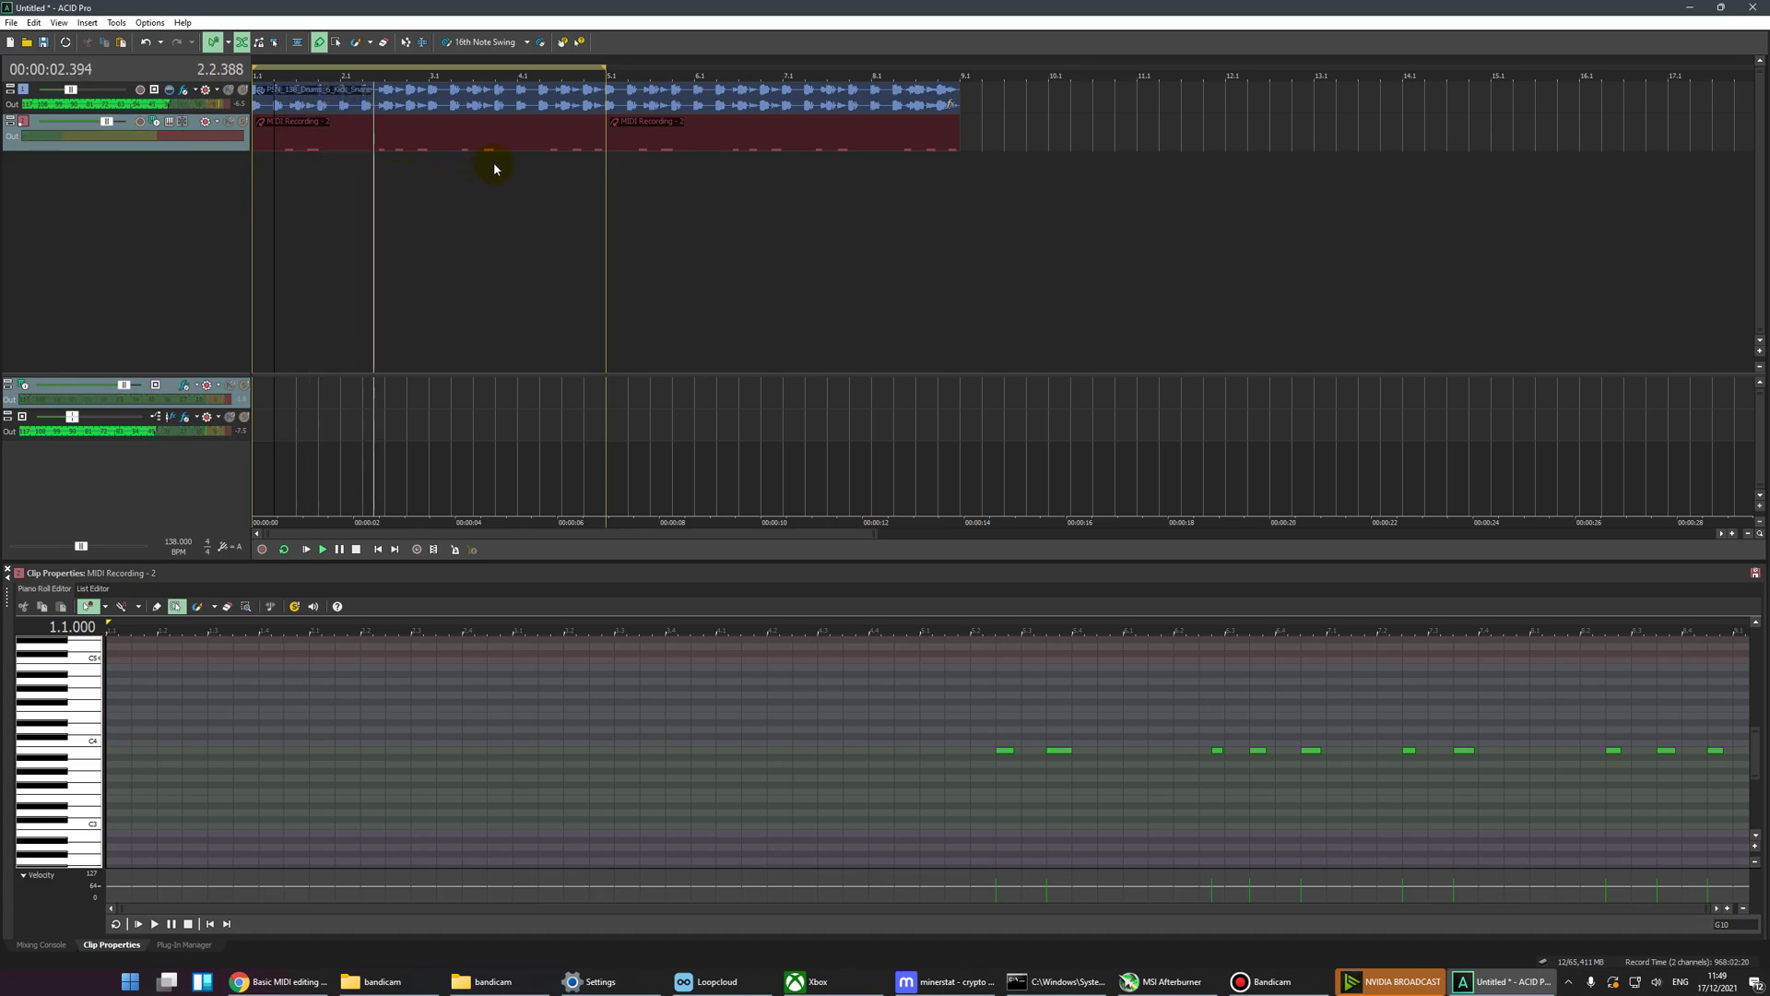
{"action": "key", "text": "space"}
{"action": "left_click", "coordinate": [486, 155]}
{"action": "key", "text": "Delete"}
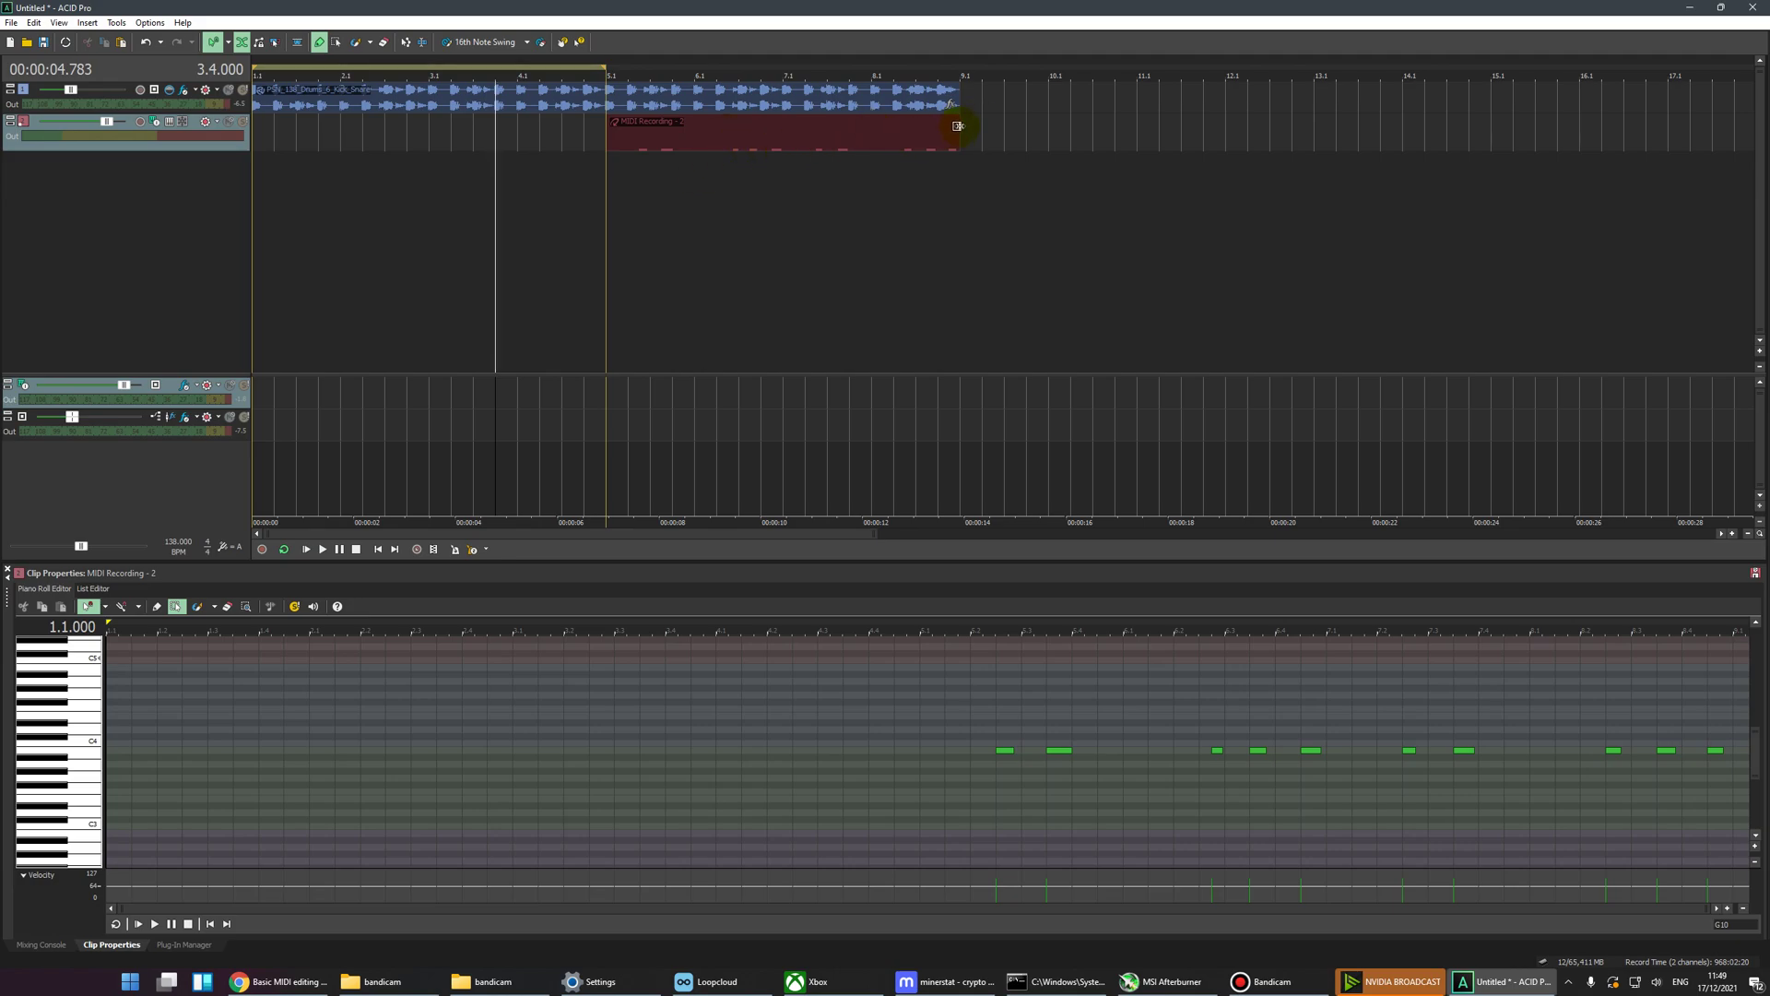
{"action": "left_click", "coordinate": [632, 129]}
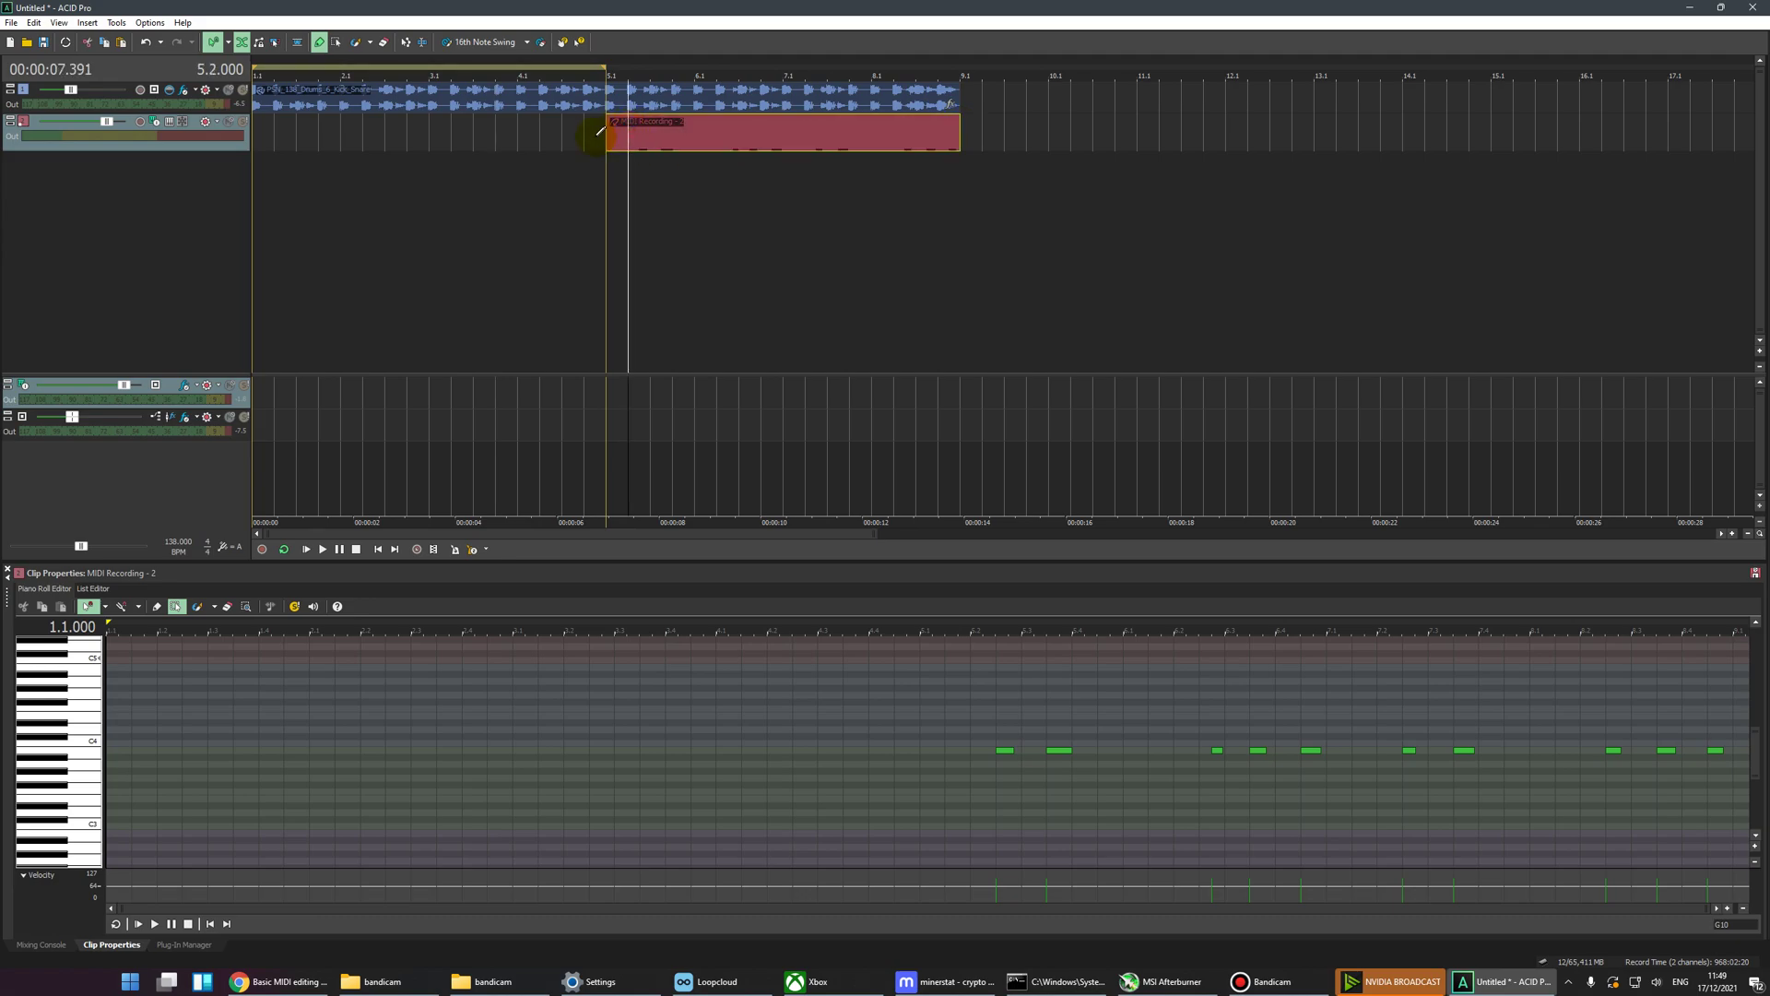
{"action": "left_click_drag", "start_coordinate": [606, 131], "coordinate": [237, 130]}
{"action": "right_click", "coordinate": [950, 132]}
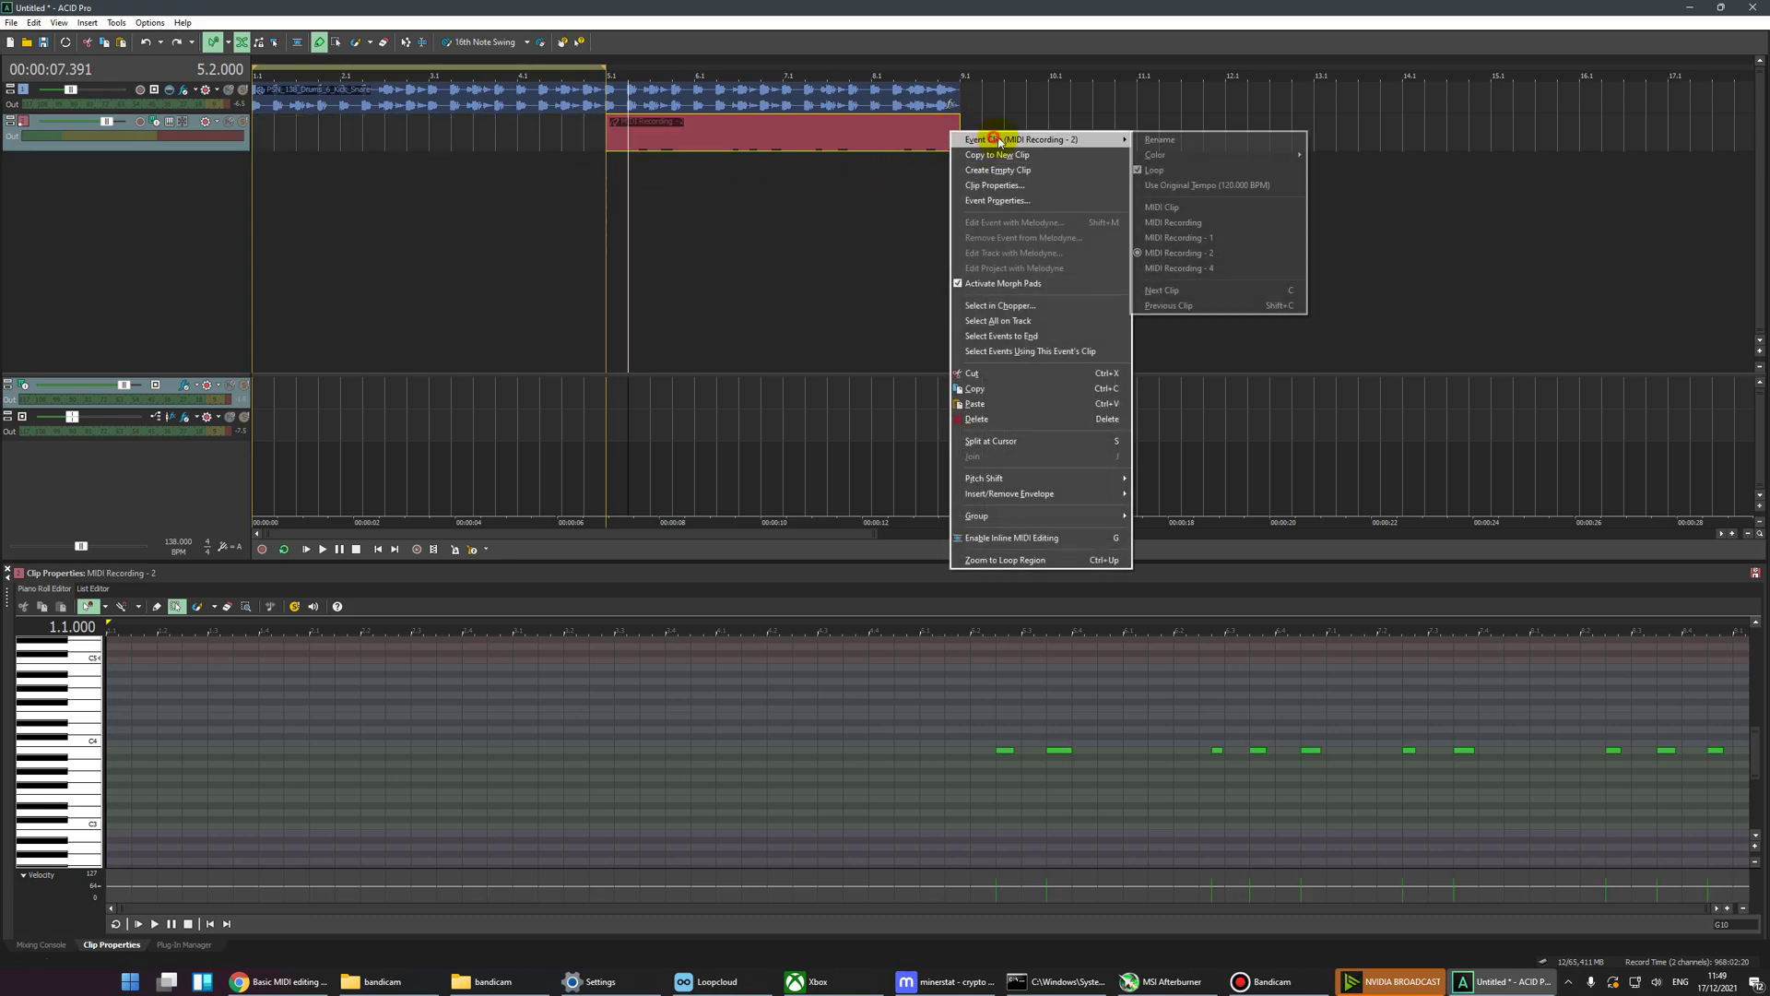
{"action": "left_click", "coordinate": [876, 141]}
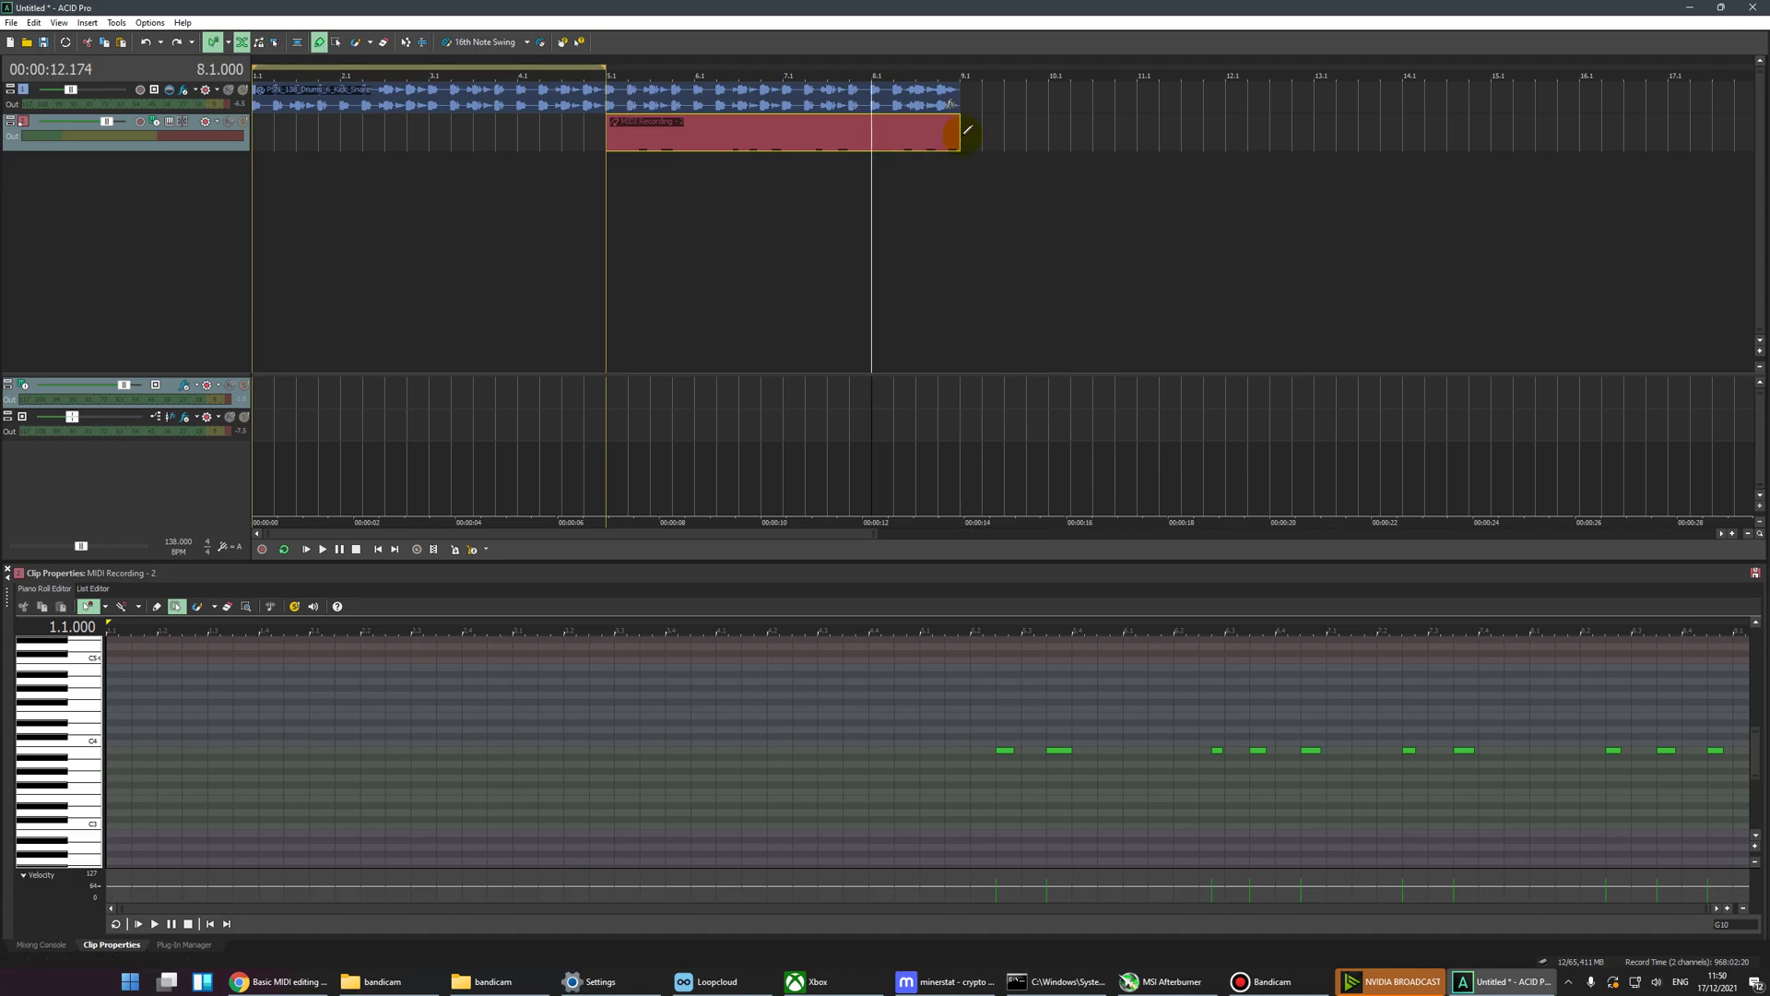
{"action": "mouse_move", "coordinate": [959, 135]}
{"action": "left_mouse_down"}
{"action": "mouse_move", "coordinate": [1714, 115]}
{"action": "mouse_move", "coordinate": [964, 145]}
{"action": "left_mouse_up"}
{"action": "left_click", "coordinate": [650, 138]}
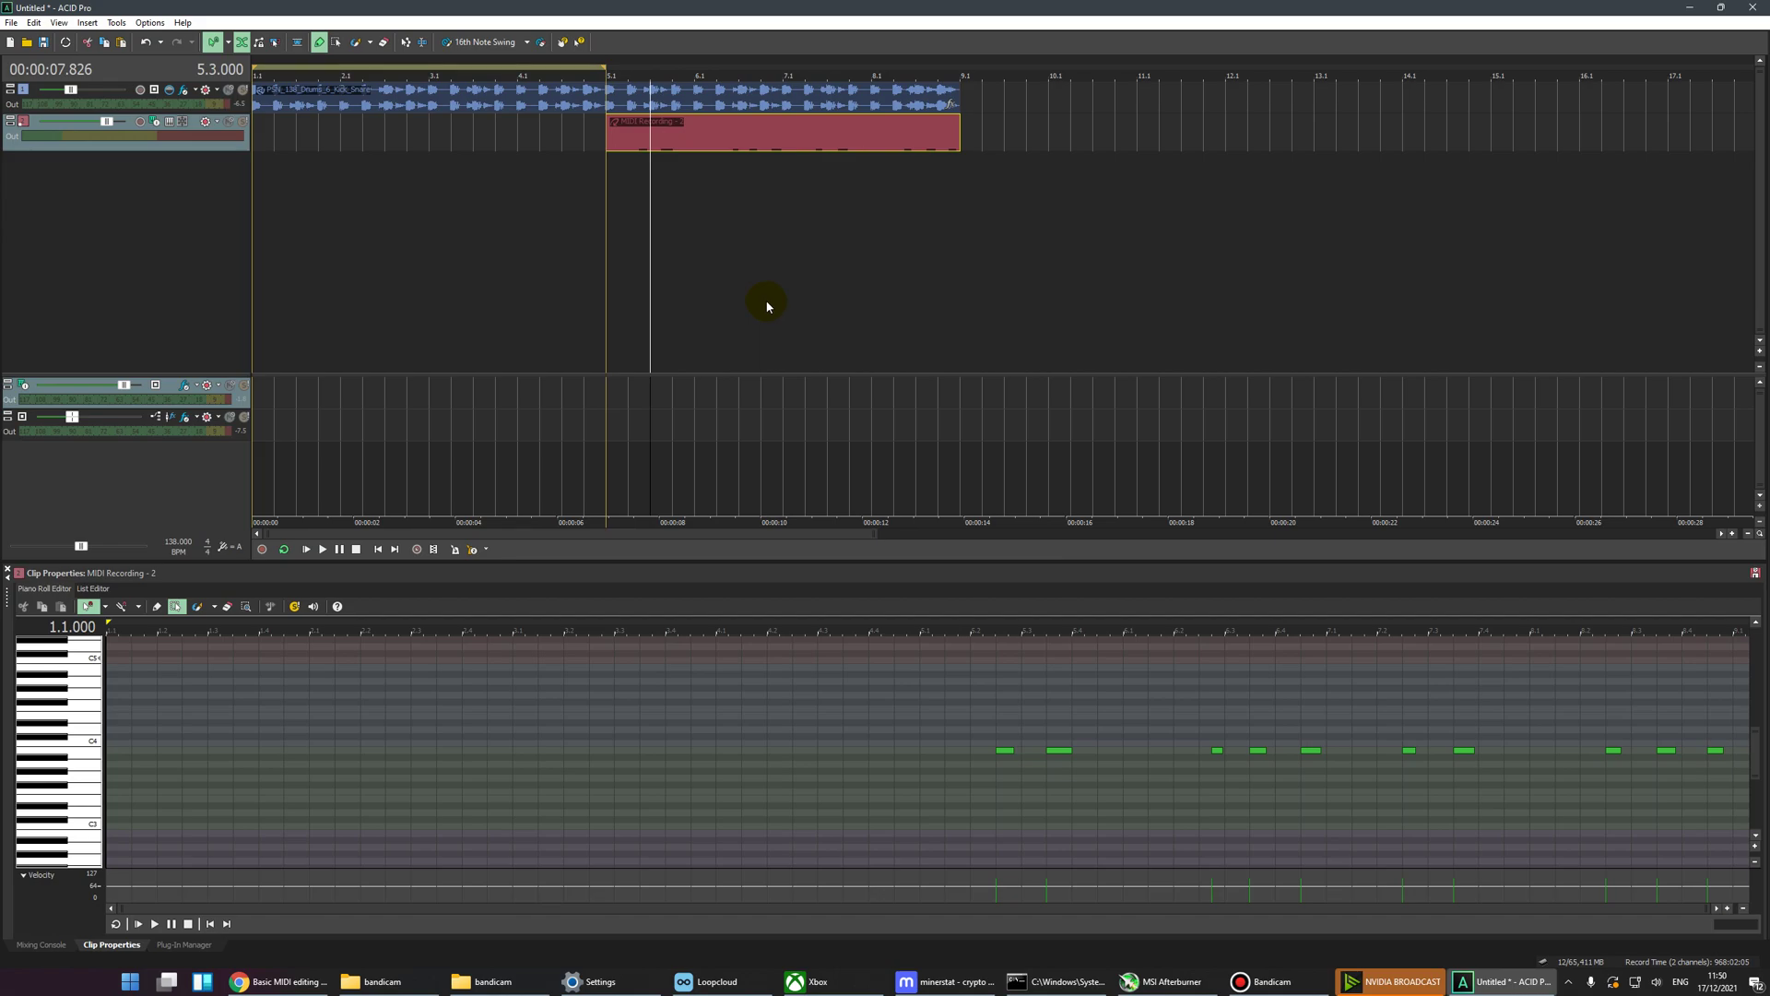
{"action": "right_click", "coordinate": [659, 135]}
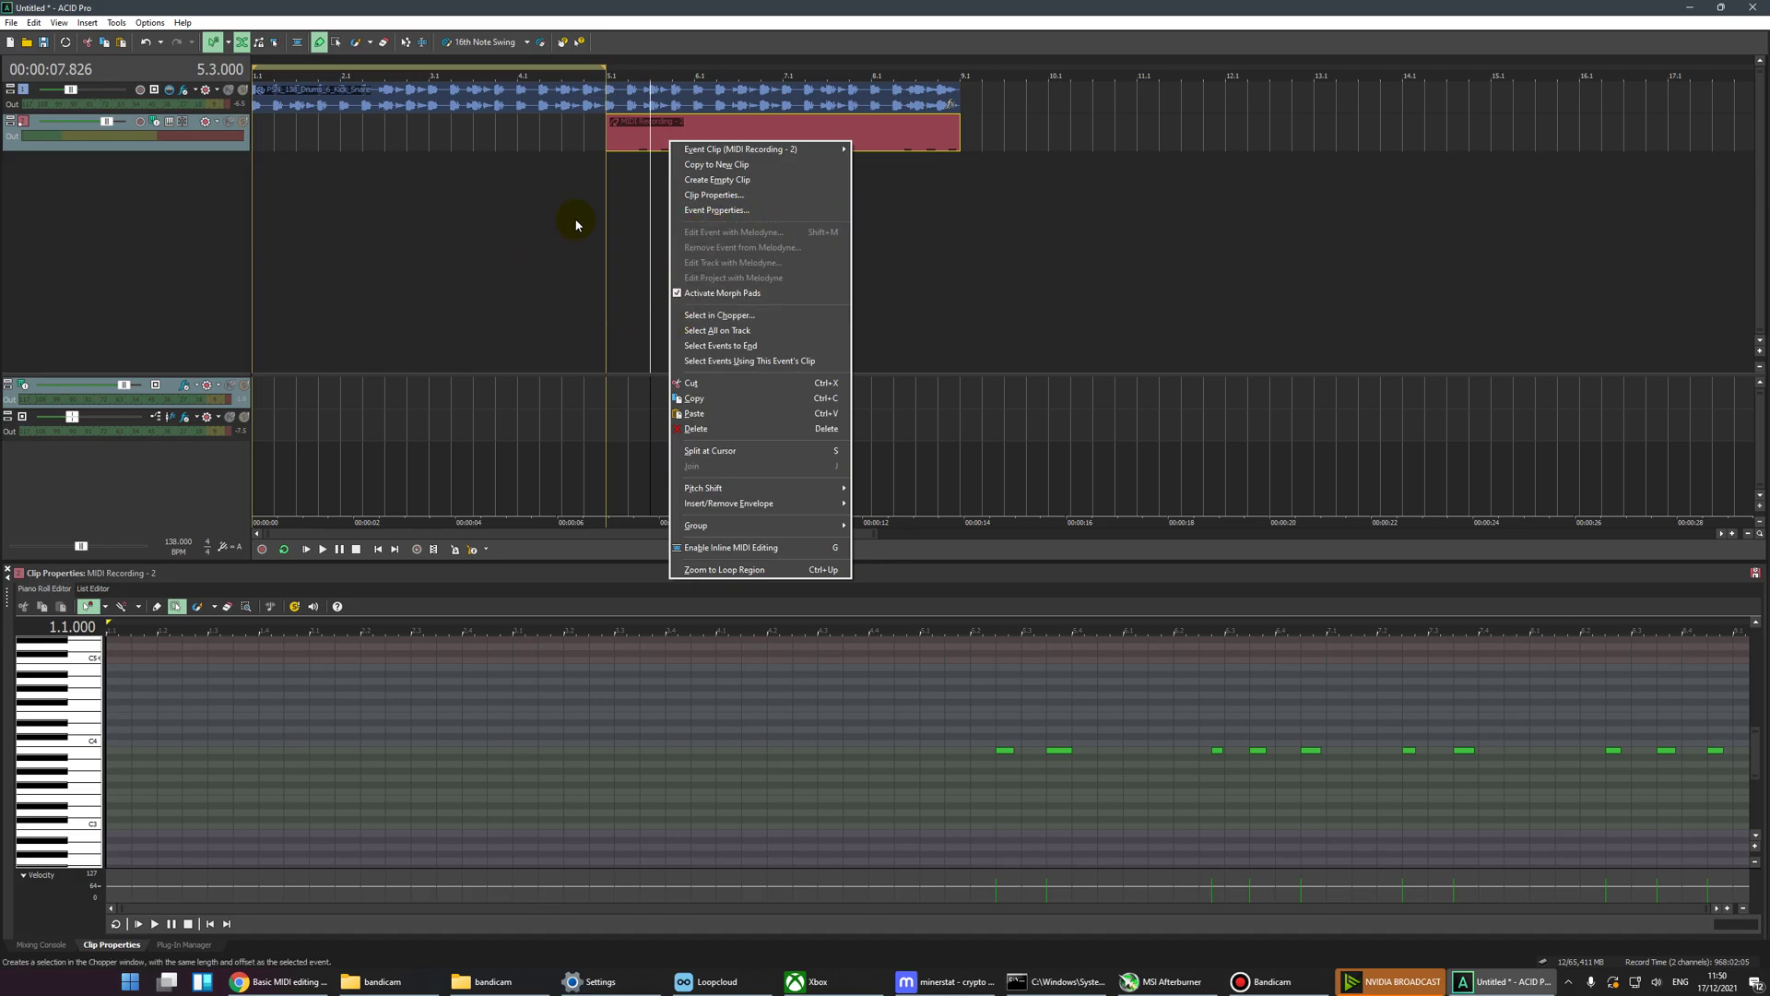
{"action": "left_click", "coordinate": [629, 138]}
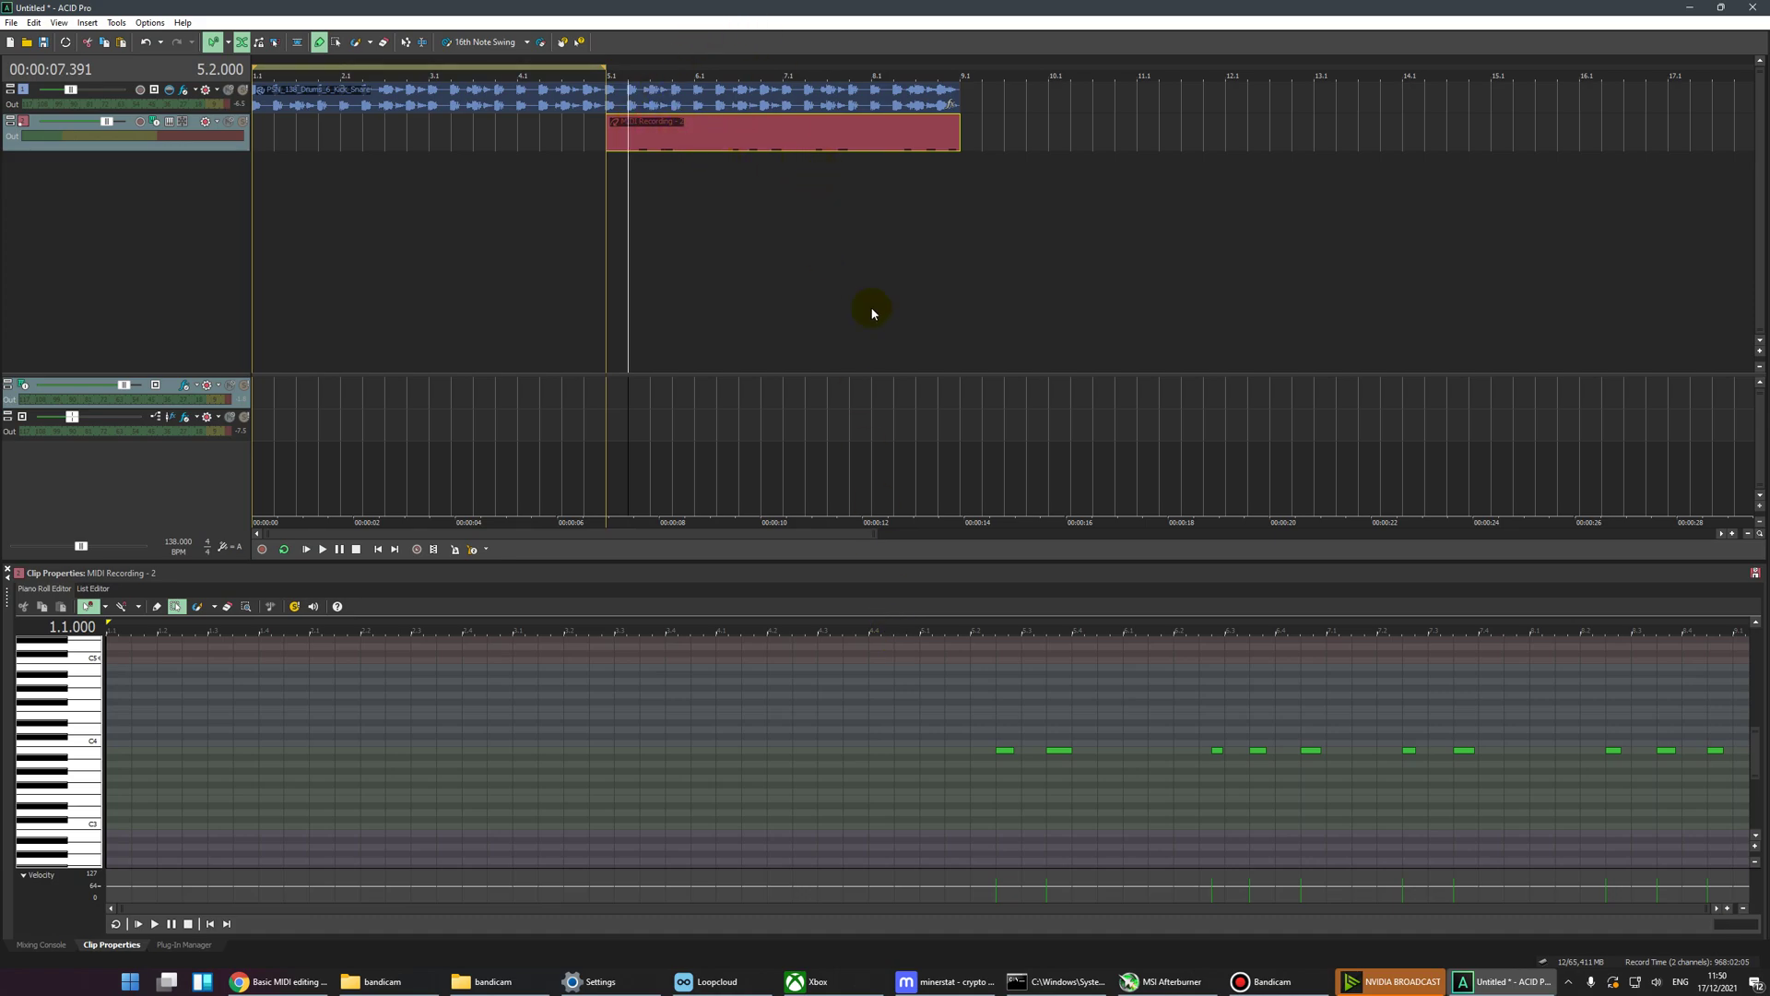
{"action": "left_click", "coordinate": [609, 129]}
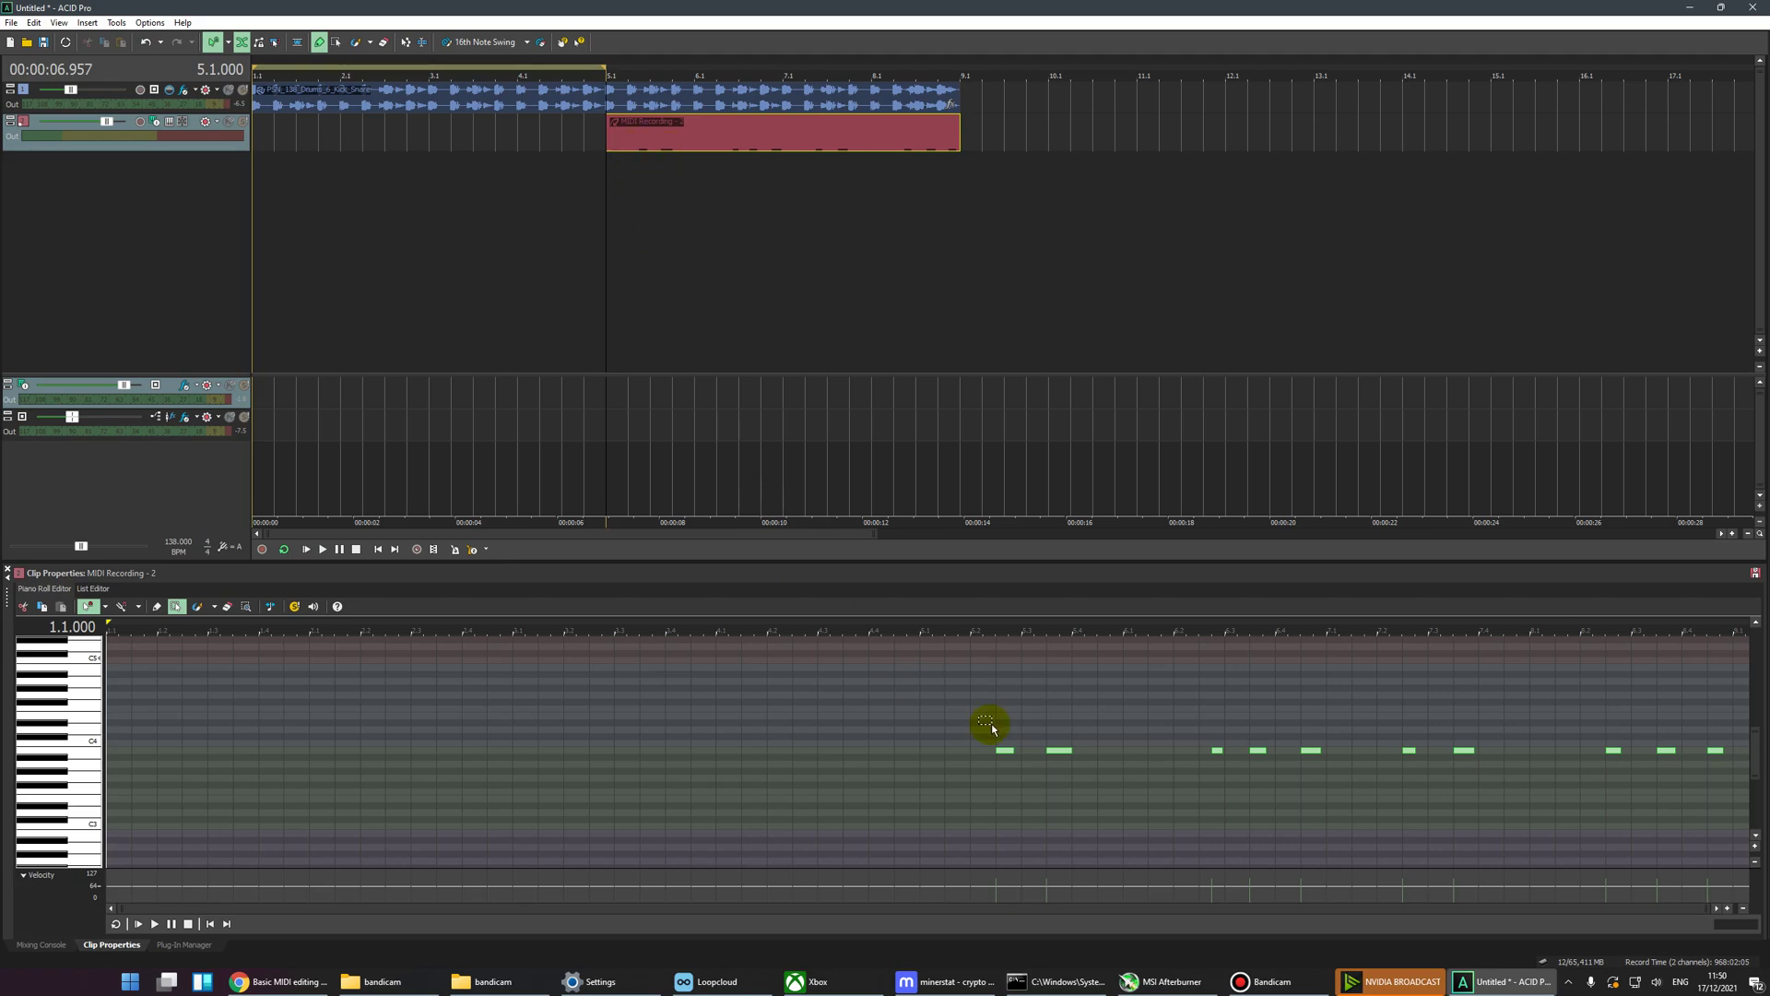
Step: Drag the bass notes in the piano roll to the start of the clip
{"action": "left_click", "coordinate": [610, 145]}
{"action": "left_click", "coordinate": [1005, 751]}
{"action": "left_click_drag", "start_coordinate": [1008, 752], "coordinate": [191, 750]}
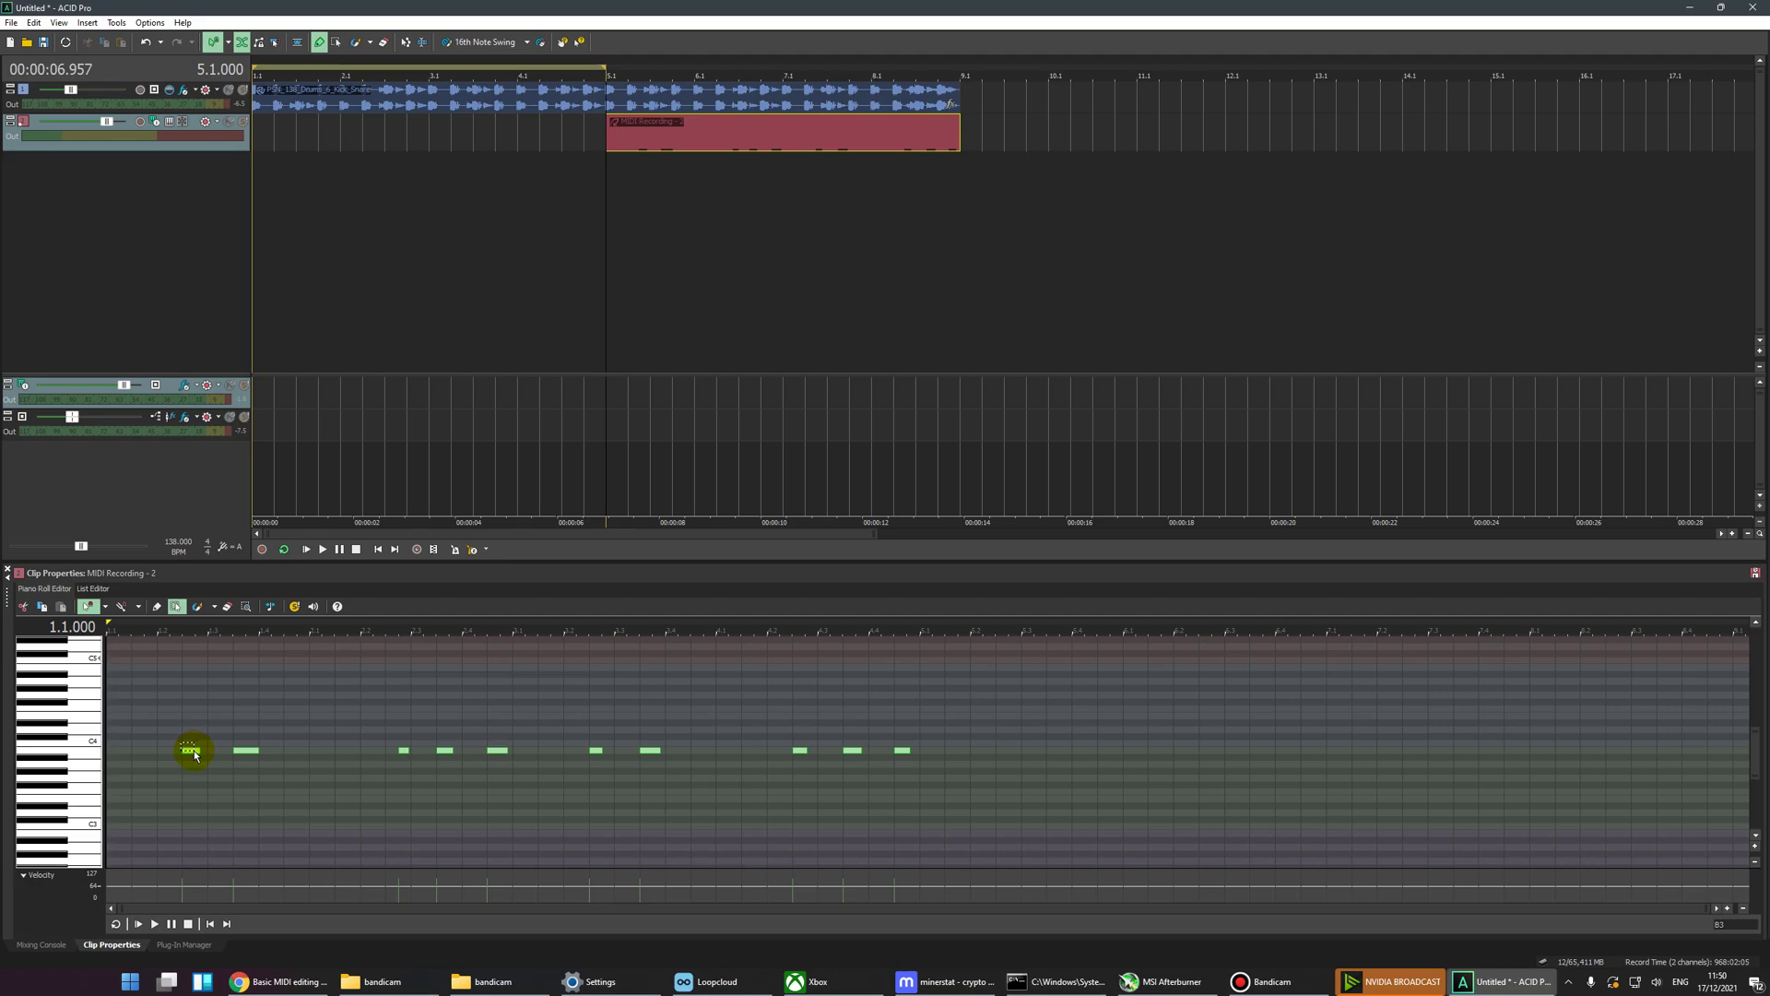
Step: Stretch the MIDI clip's start back to bar 1 and its end to about bar 16
{"action": "left_click", "coordinate": [608, 132]}
{"action": "left_click", "coordinate": [535, 261]}
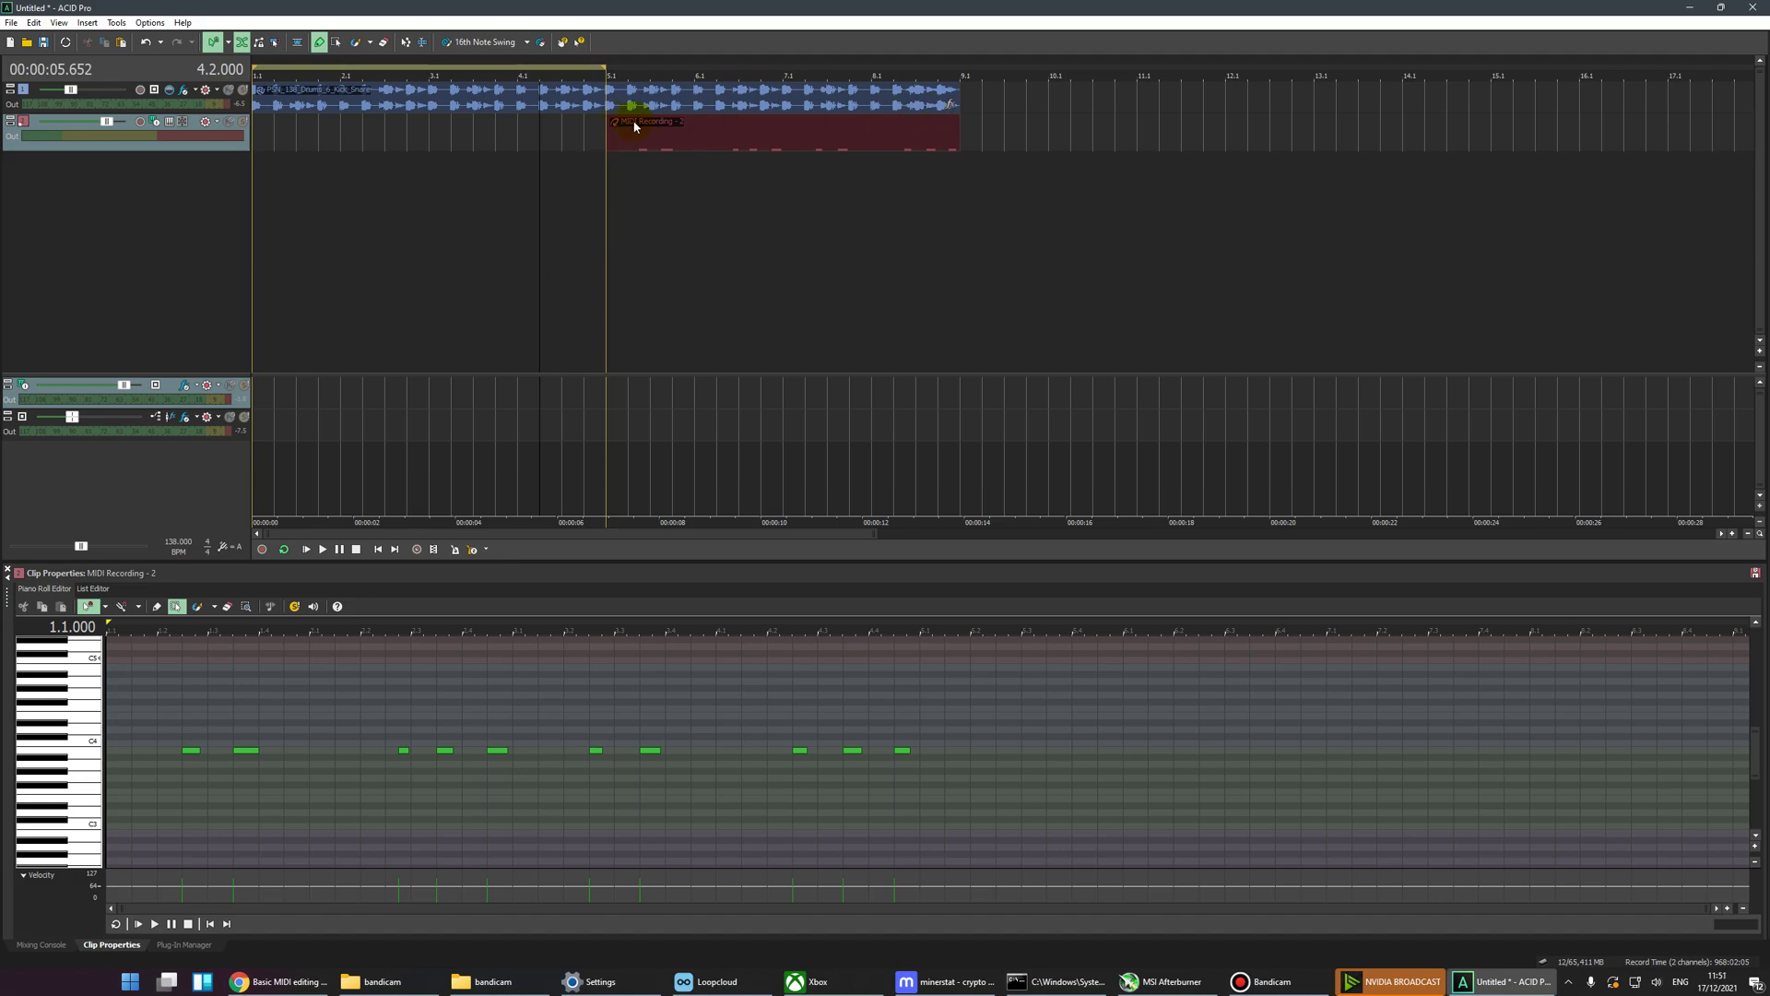
{"action": "left_click_drag", "start_coordinate": [606, 130], "coordinate": [214, 121]}
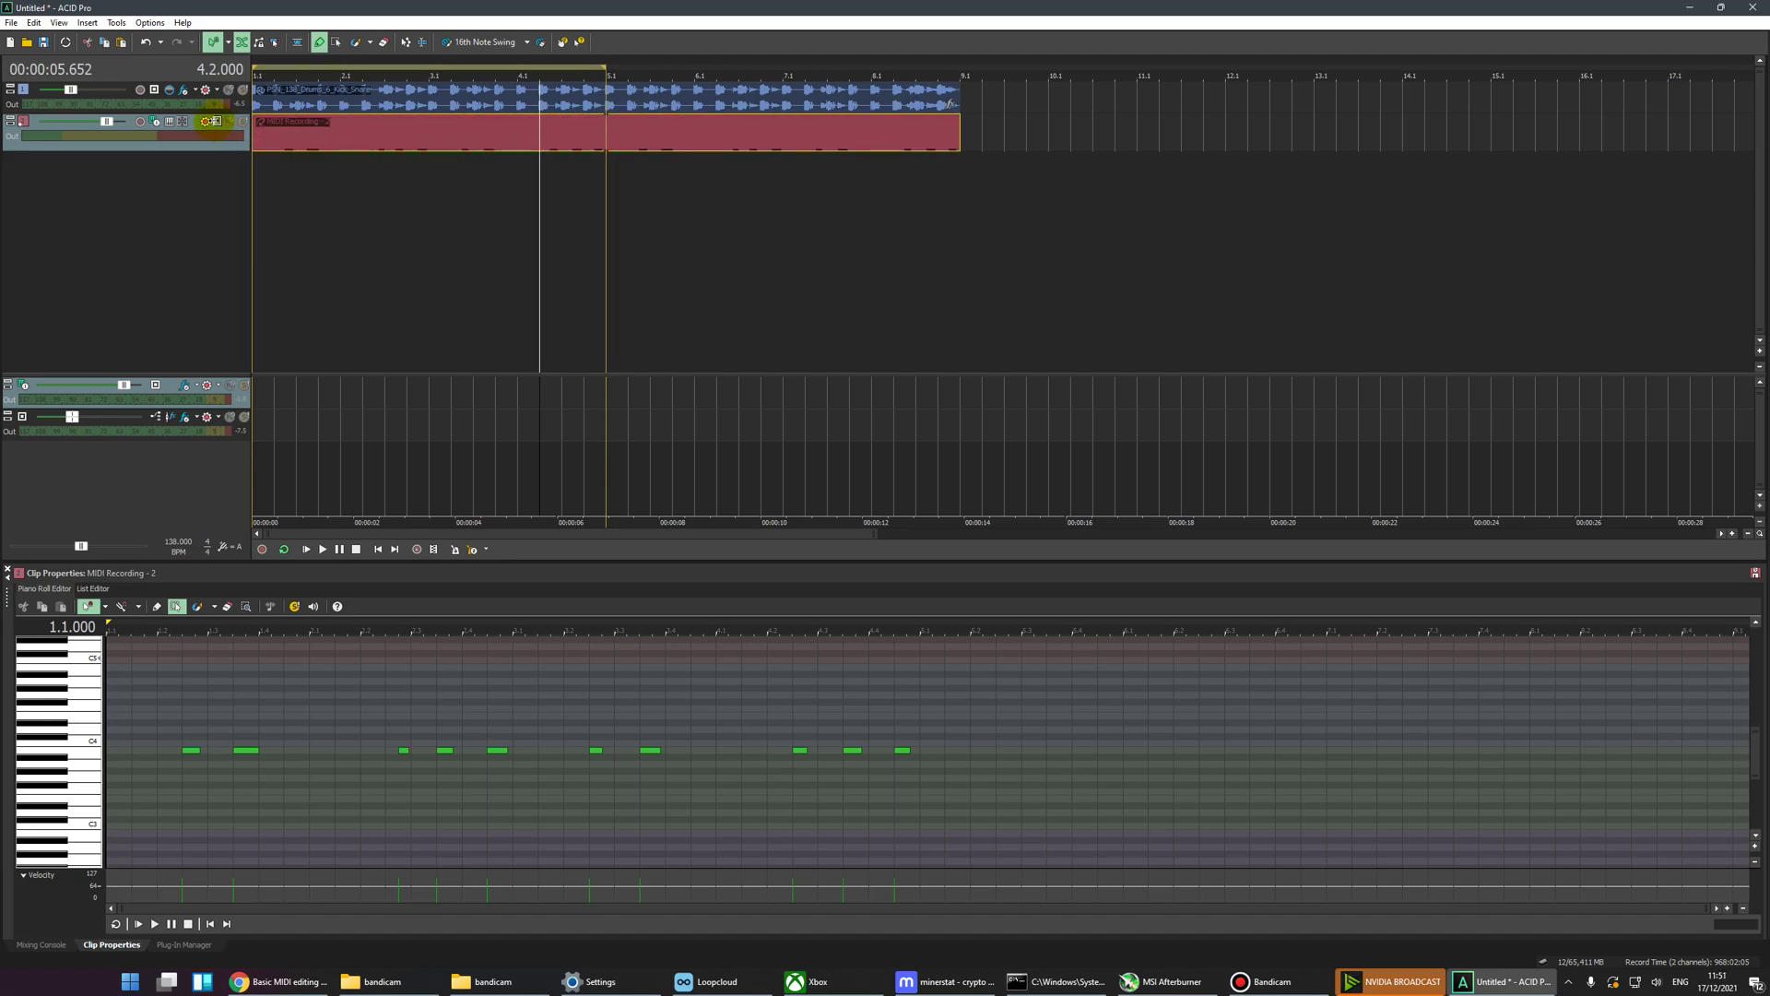
{"action": "left_click_drag", "start_coordinate": [958, 131], "coordinate": [1634, 129]}
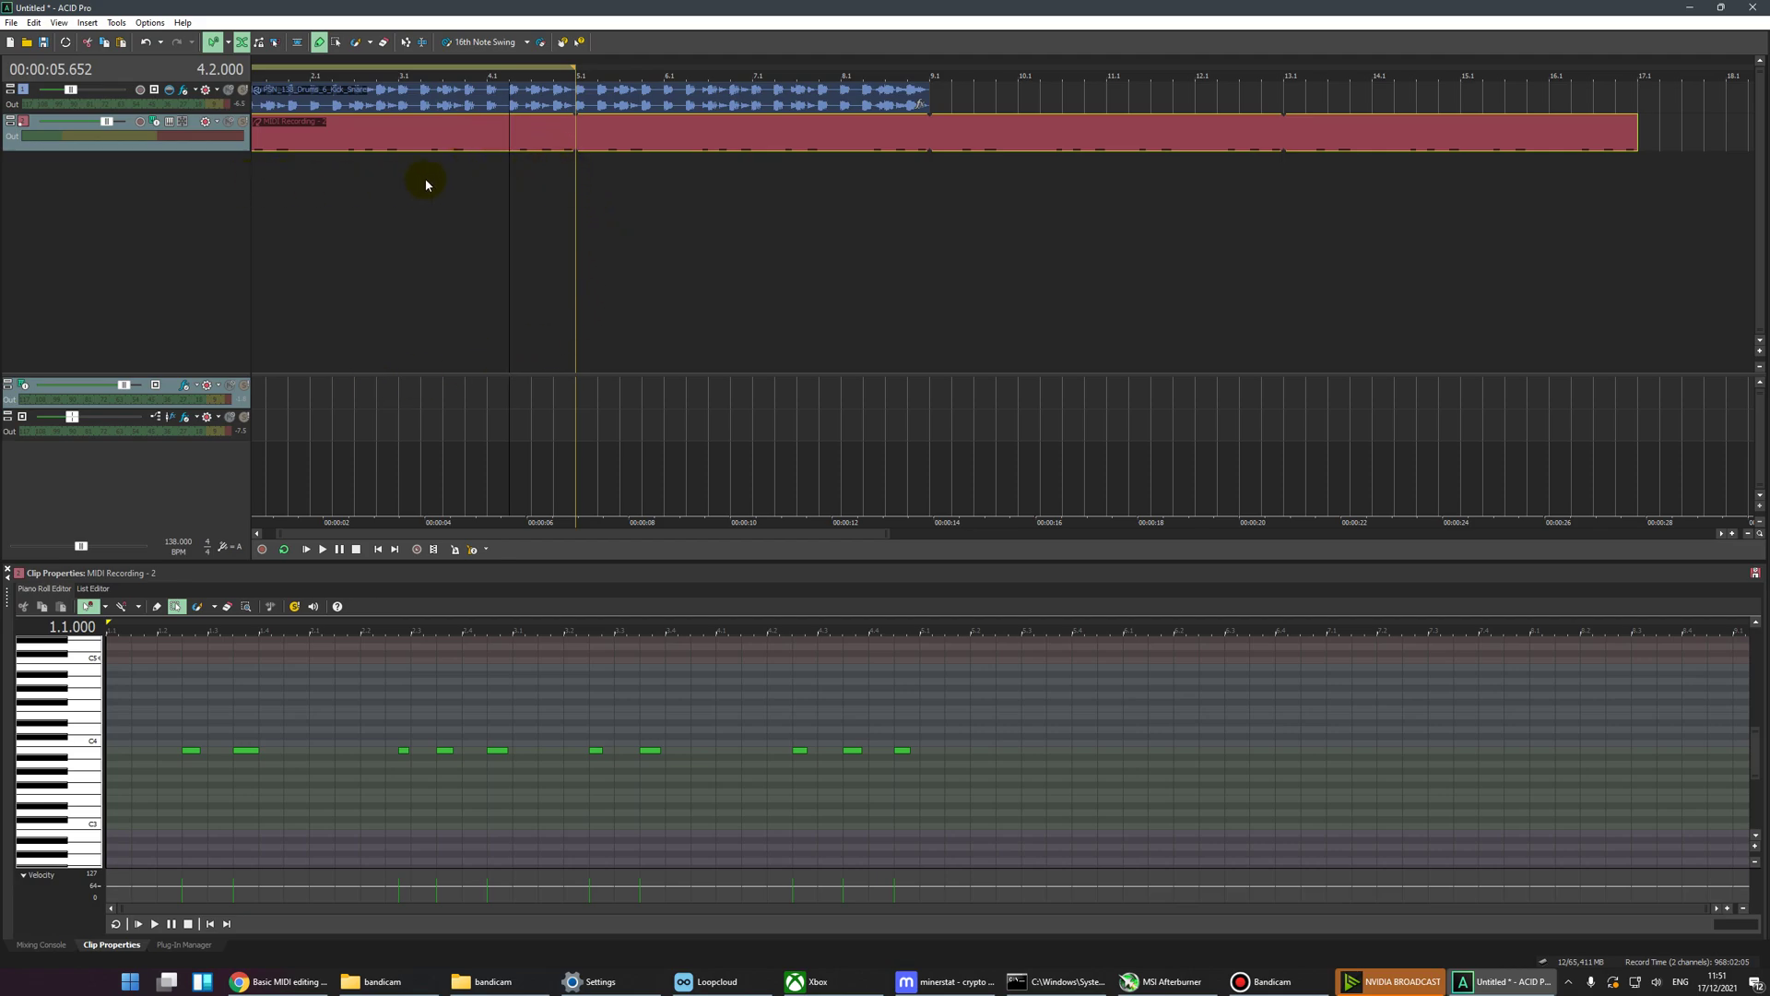
{"action": "left_click", "coordinate": [488, 175]}
Step: Shorten the loop region to end around bar 4 and play it back
{"action": "key", "text": "space"}
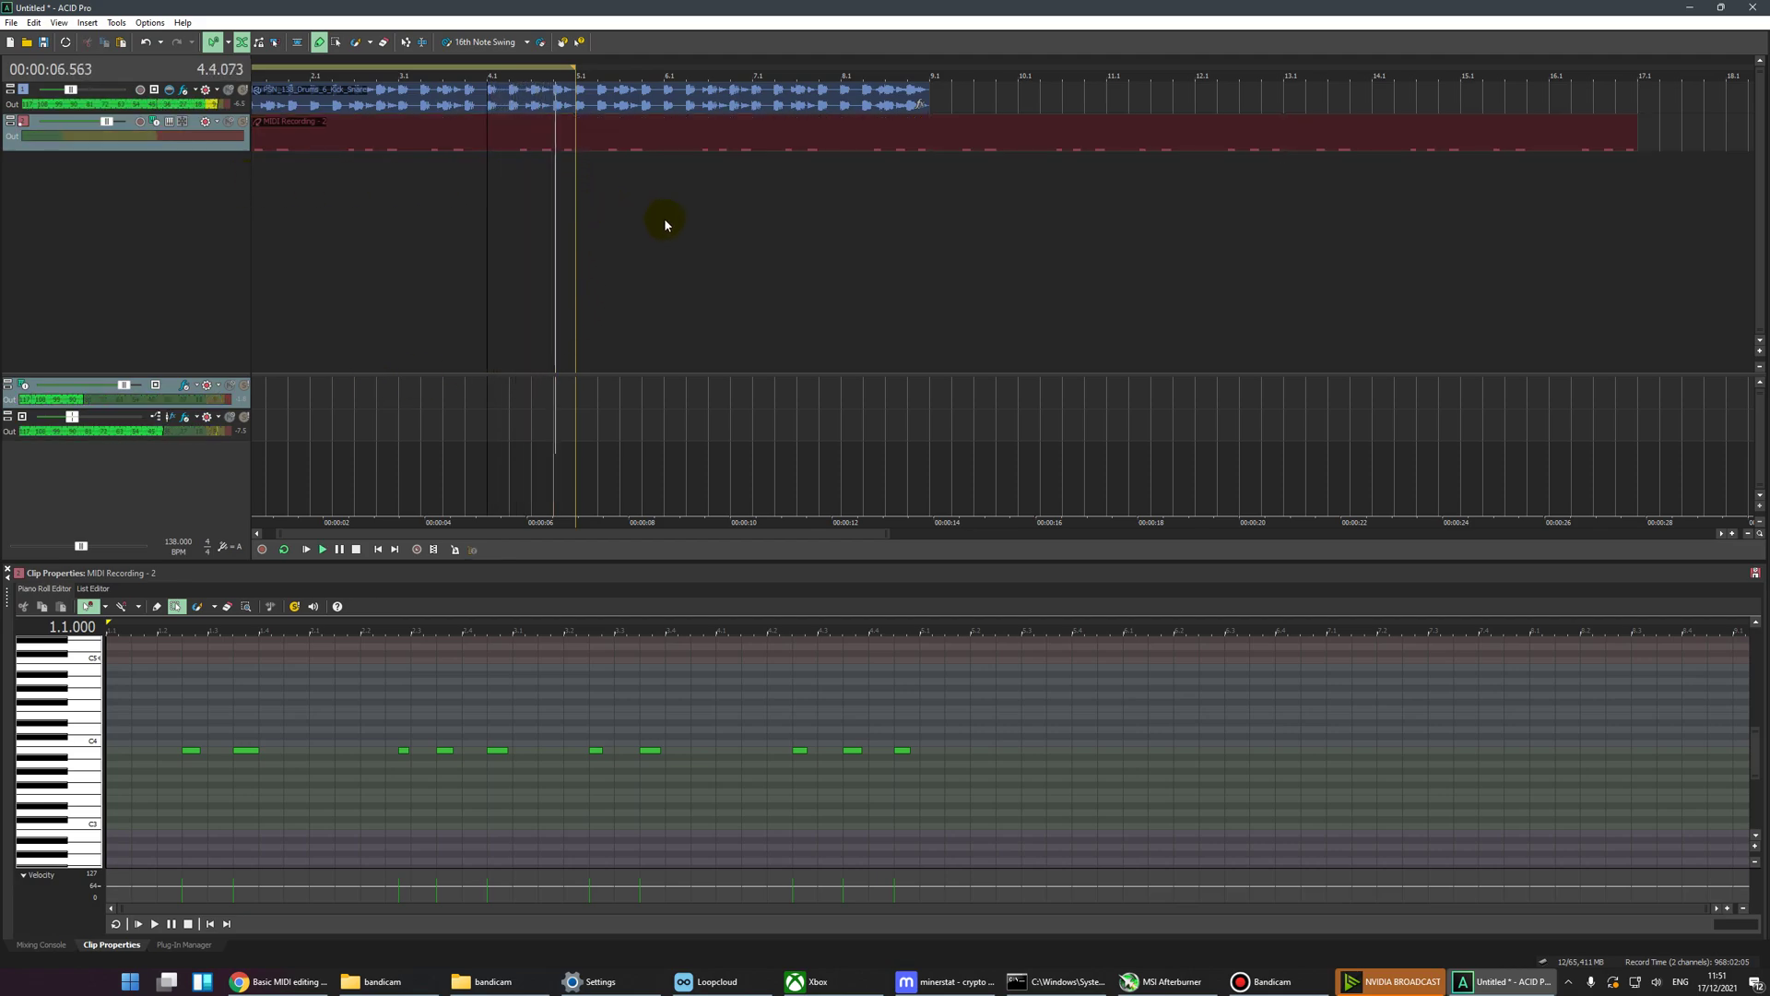
{"action": "key", "text": "space"}
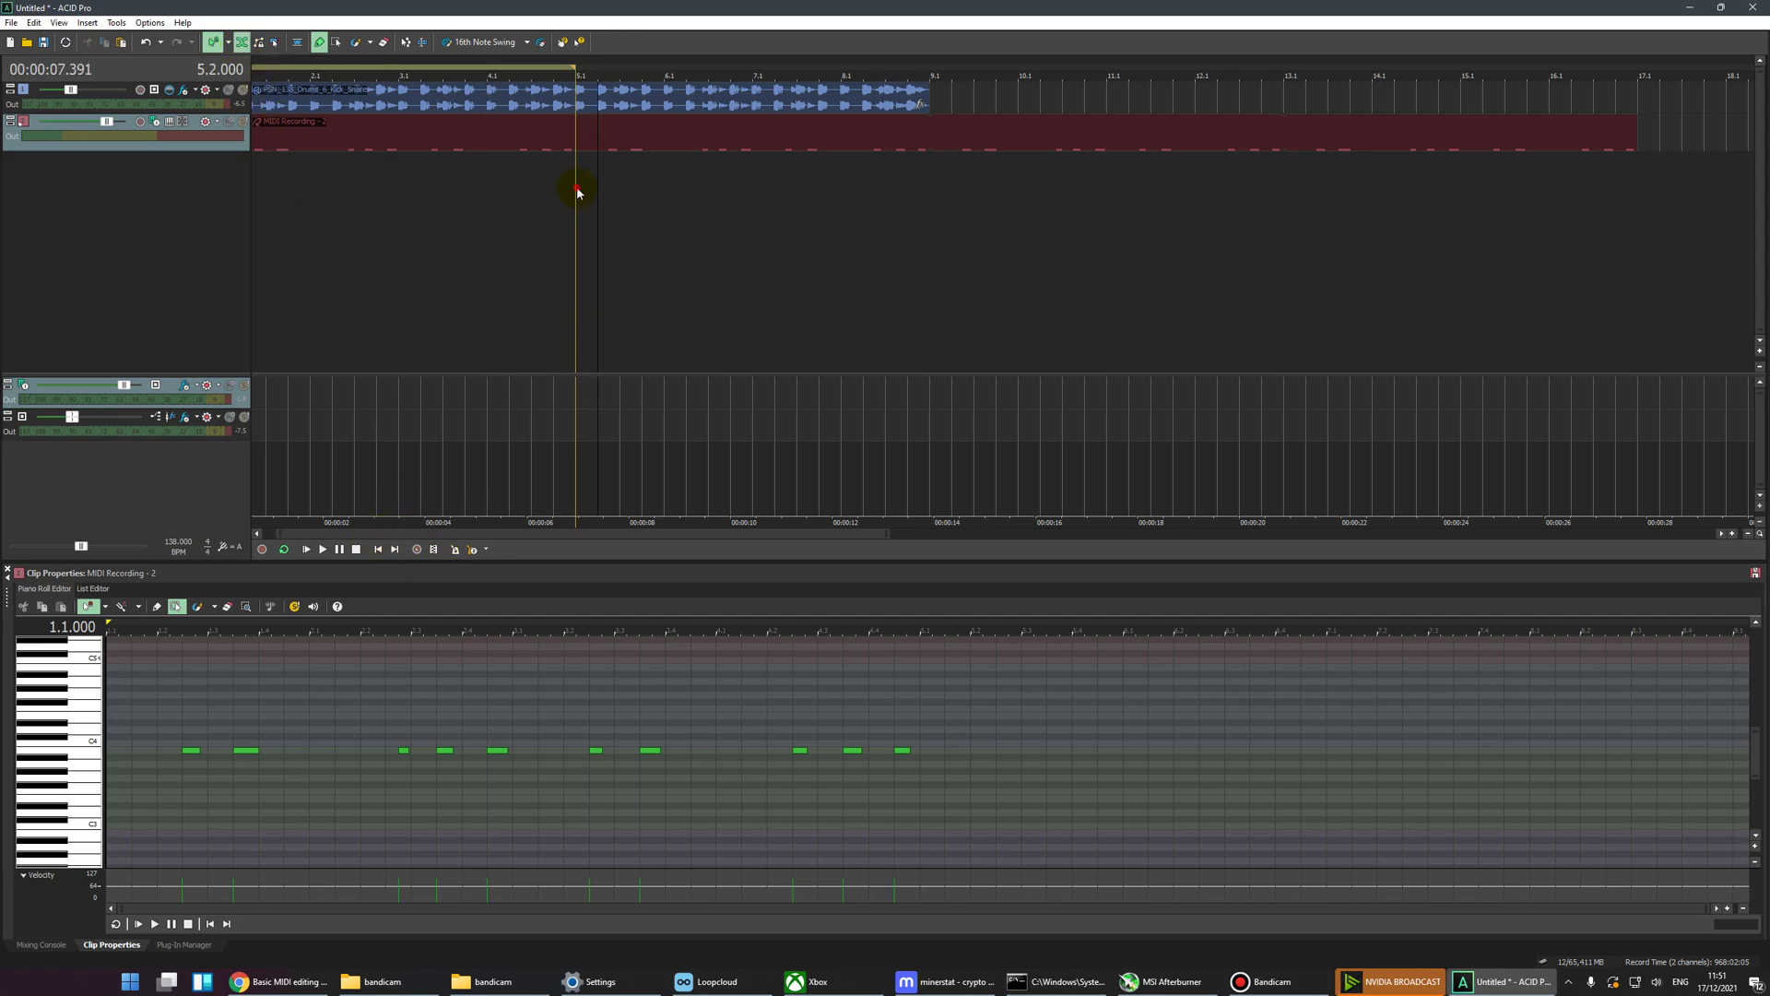
{"action": "left_click_drag", "start_coordinate": [570, 63], "coordinate": [434, 62]}
{"action": "left_click", "coordinate": [553, 242]}
{"action": "key", "text": "space"}
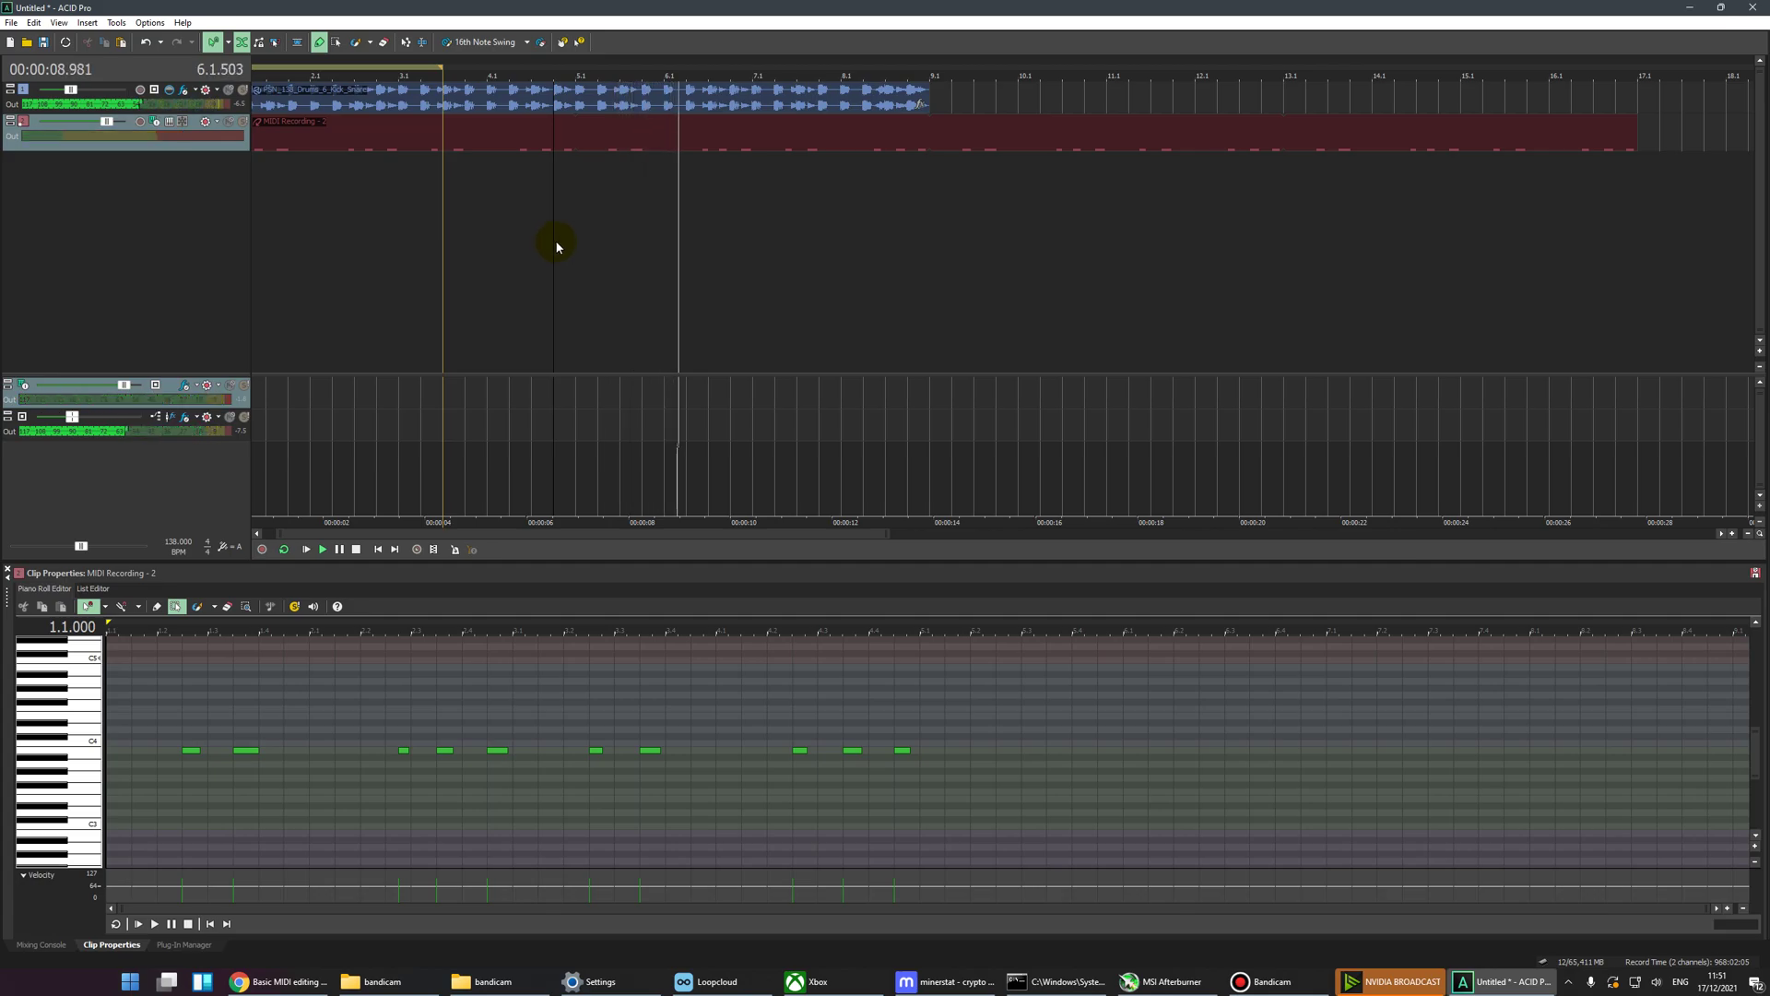
{"action": "key", "text": "space"}
Step: Split the bass MIDI clip at bar 9 and delete the part after it
{"action": "left_click", "coordinate": [928, 133]}
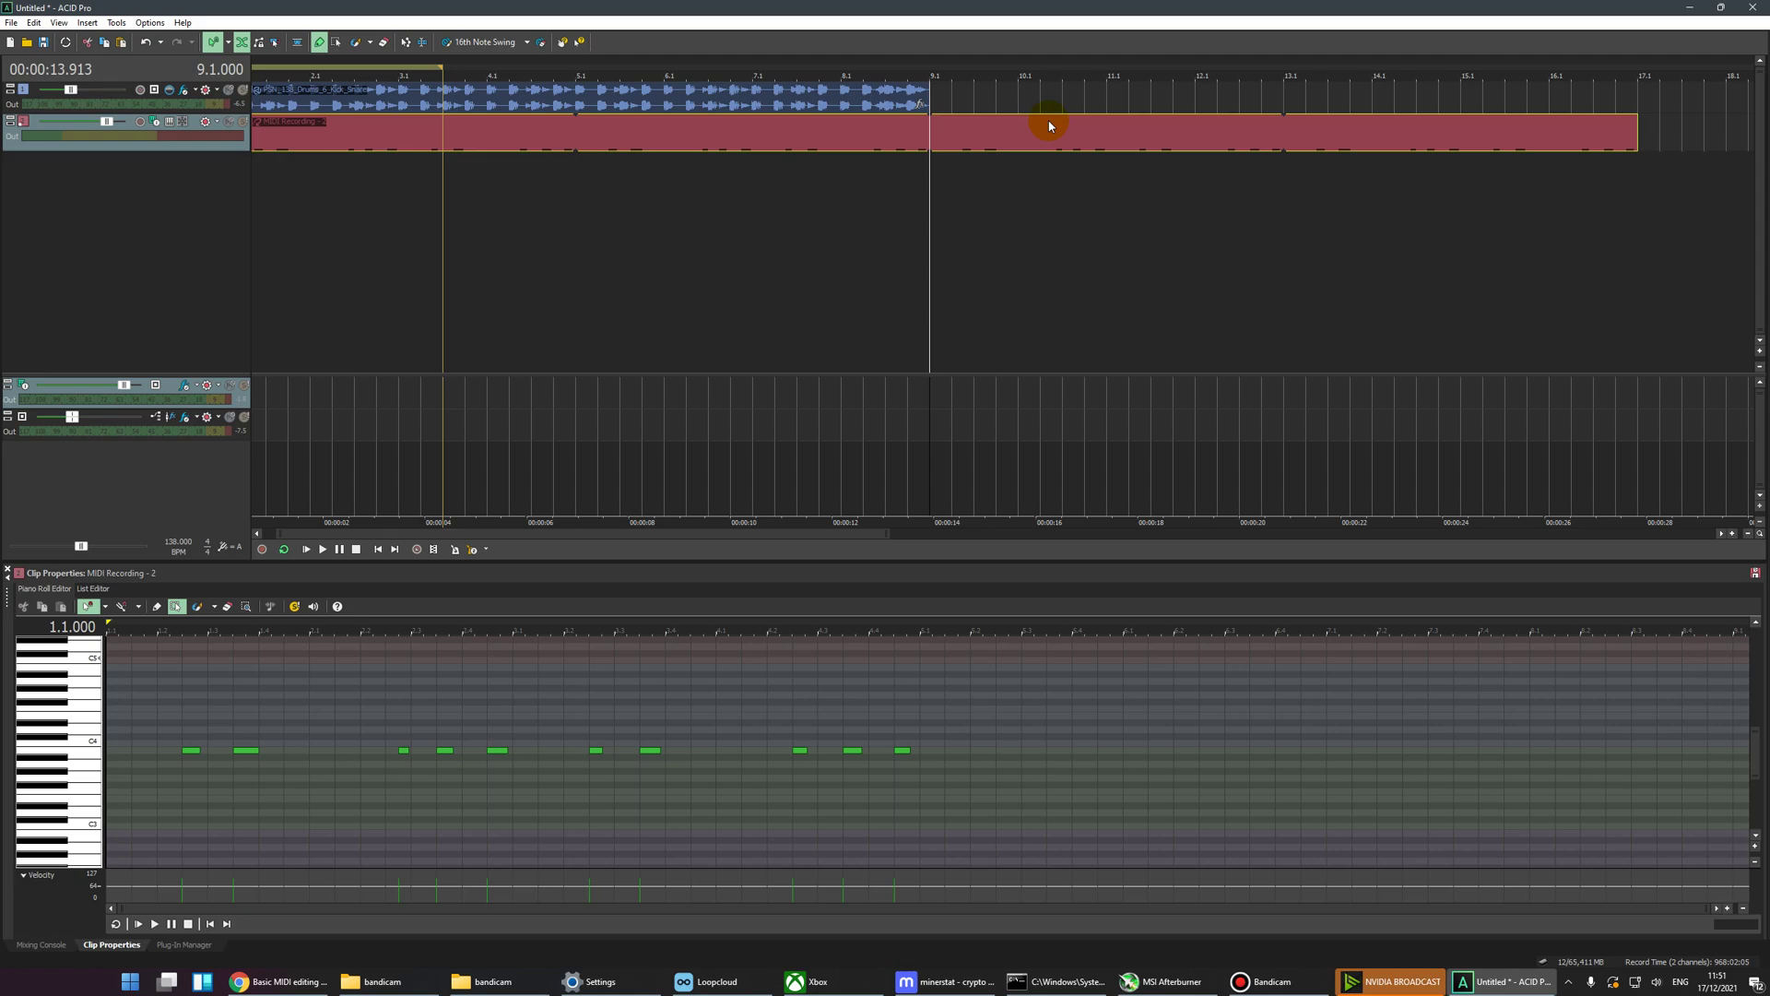
{"action": "key", "text": "s"}
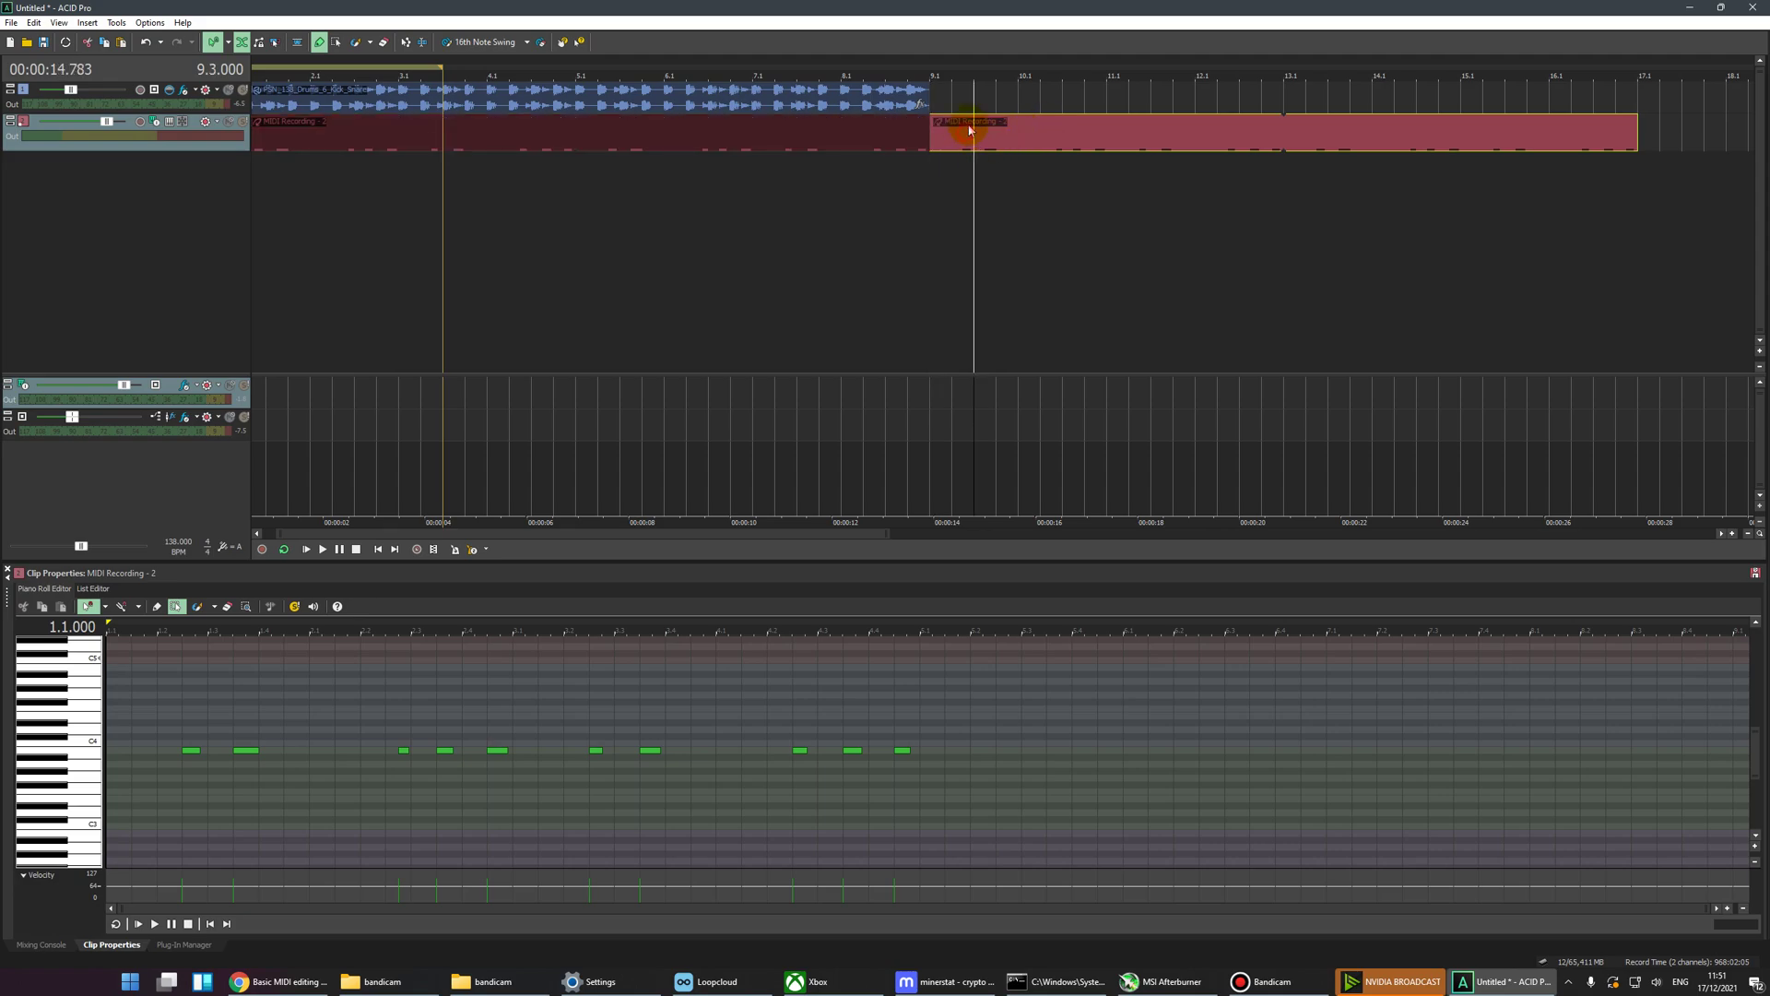
{"action": "key", "text": "Delete"}
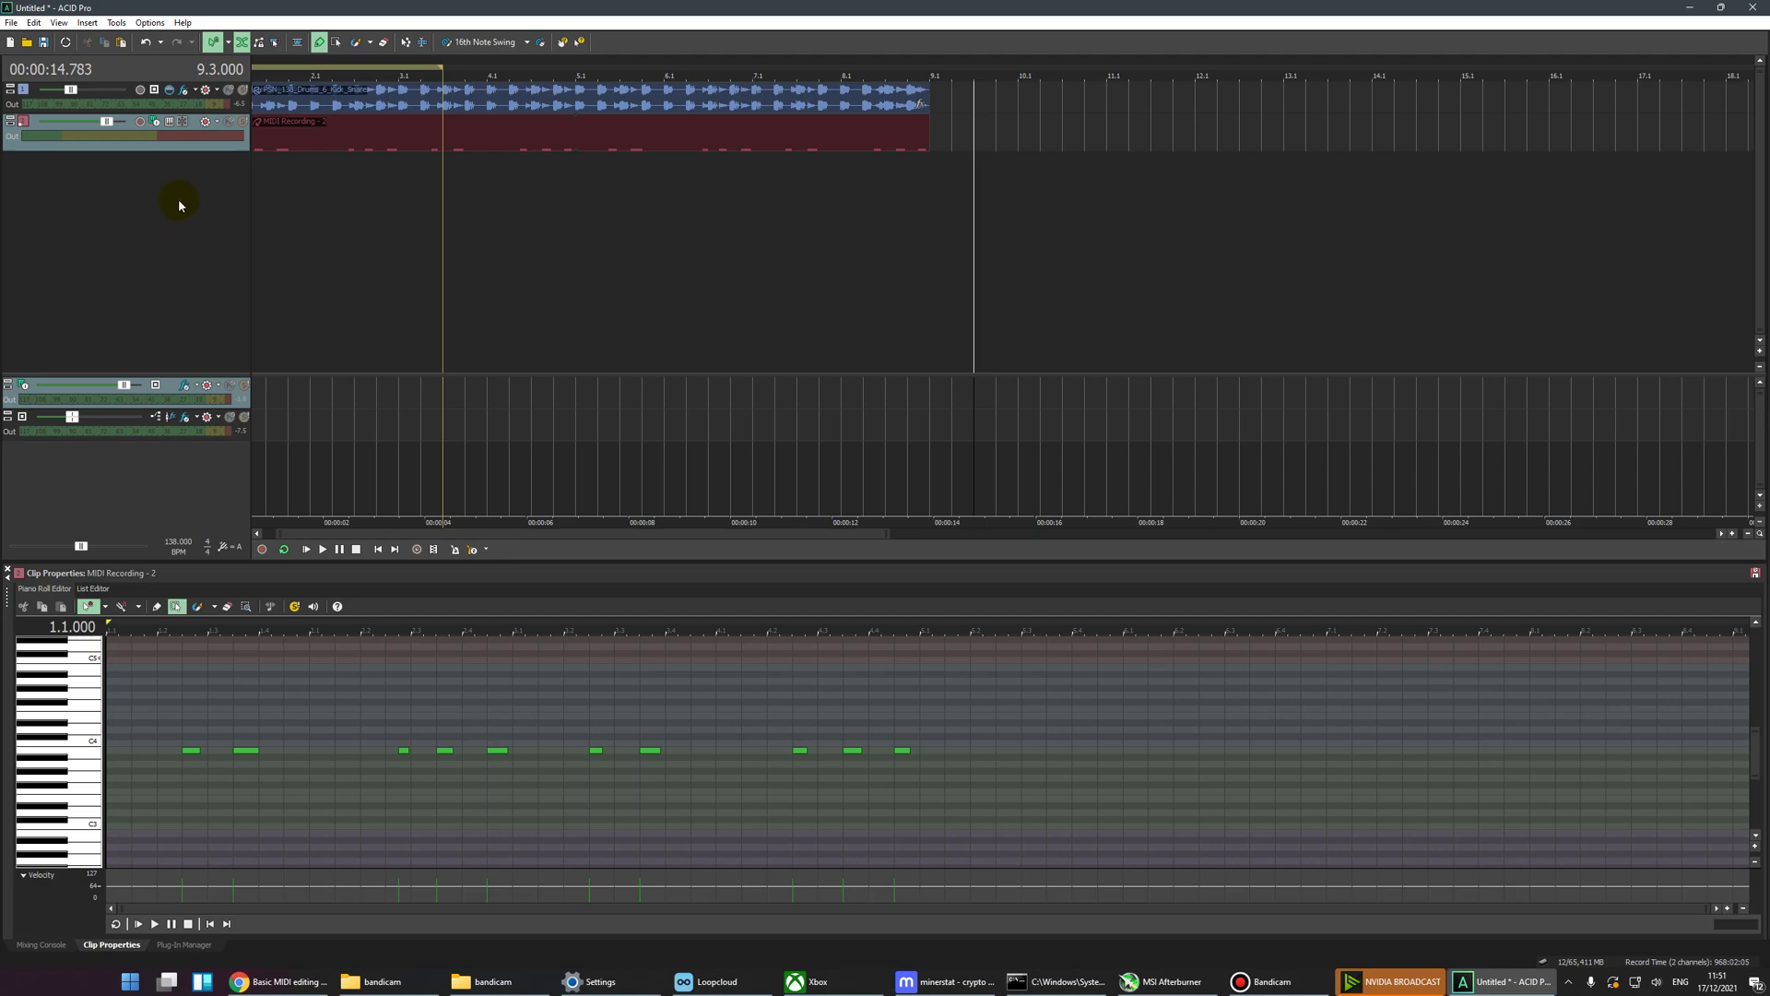
Step: Put the edit position near the project start and inspect the track area's shortcut options
{"action": "left_click", "coordinate": [31, 151]}
{"action": "left_click", "coordinate": [266, 179]}
{"action": "scroll", "coordinate": [316, 190], "scroll_direction": "down", "scroll_amount": 2}
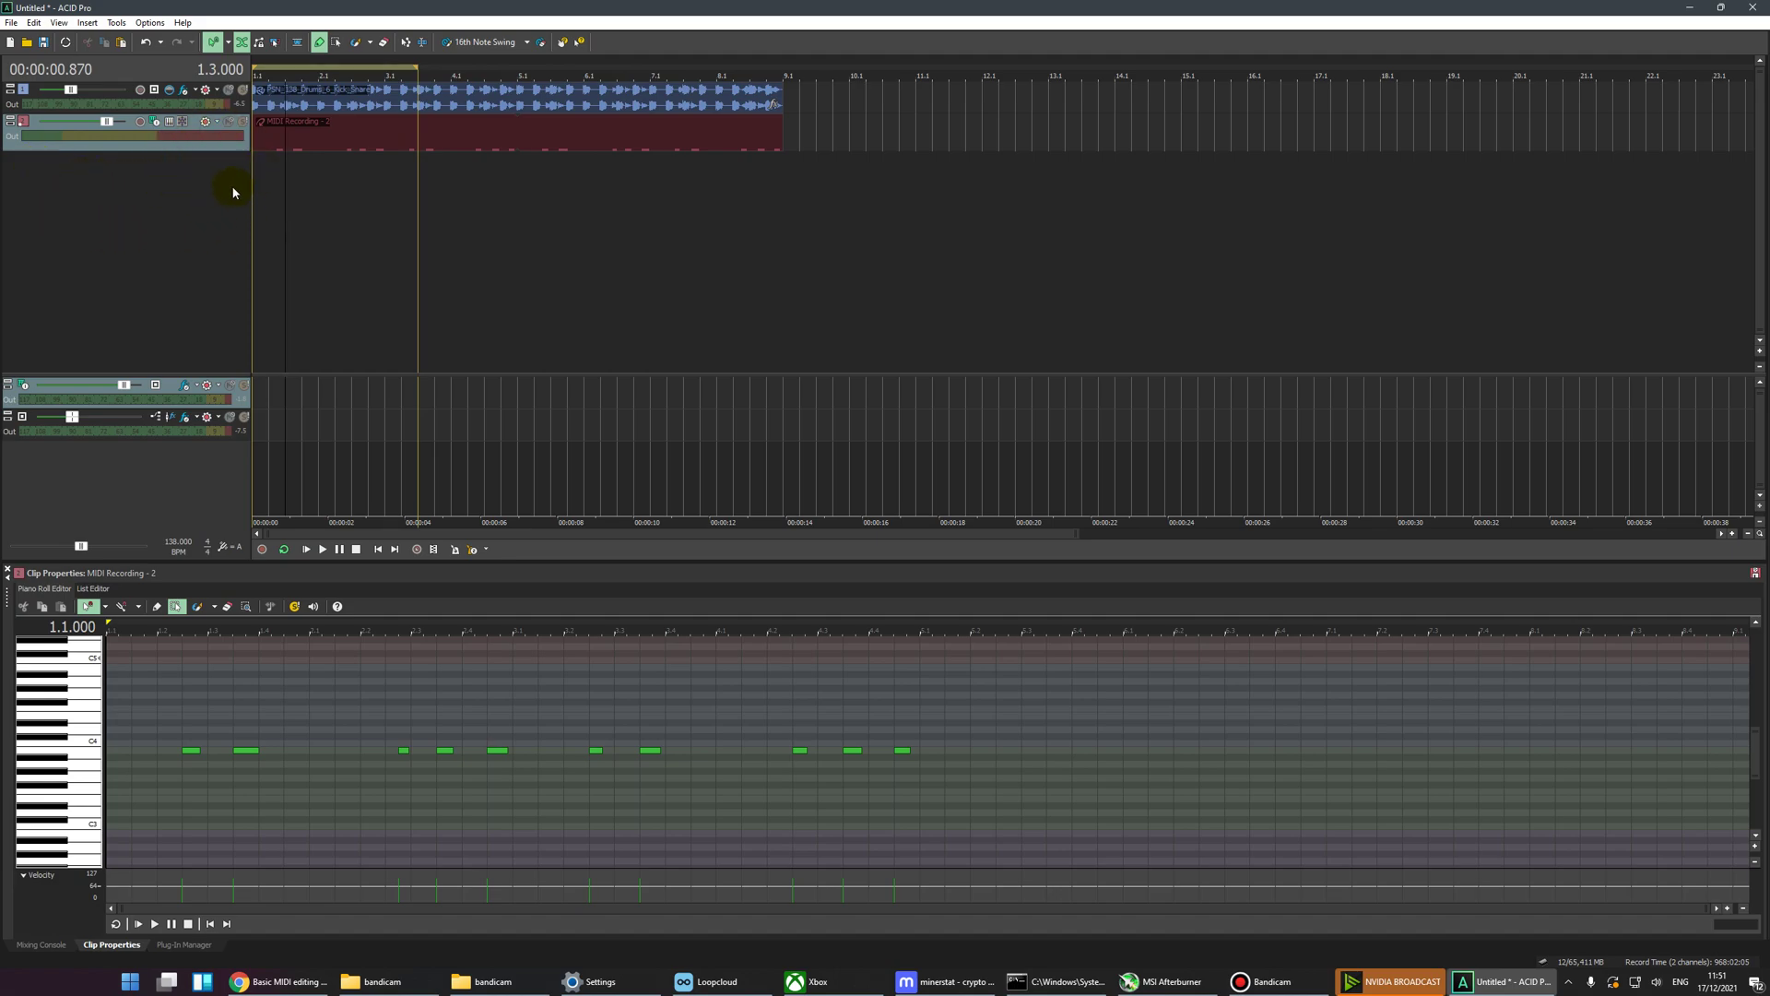
{"action": "right_click", "coordinate": [109, 193]}
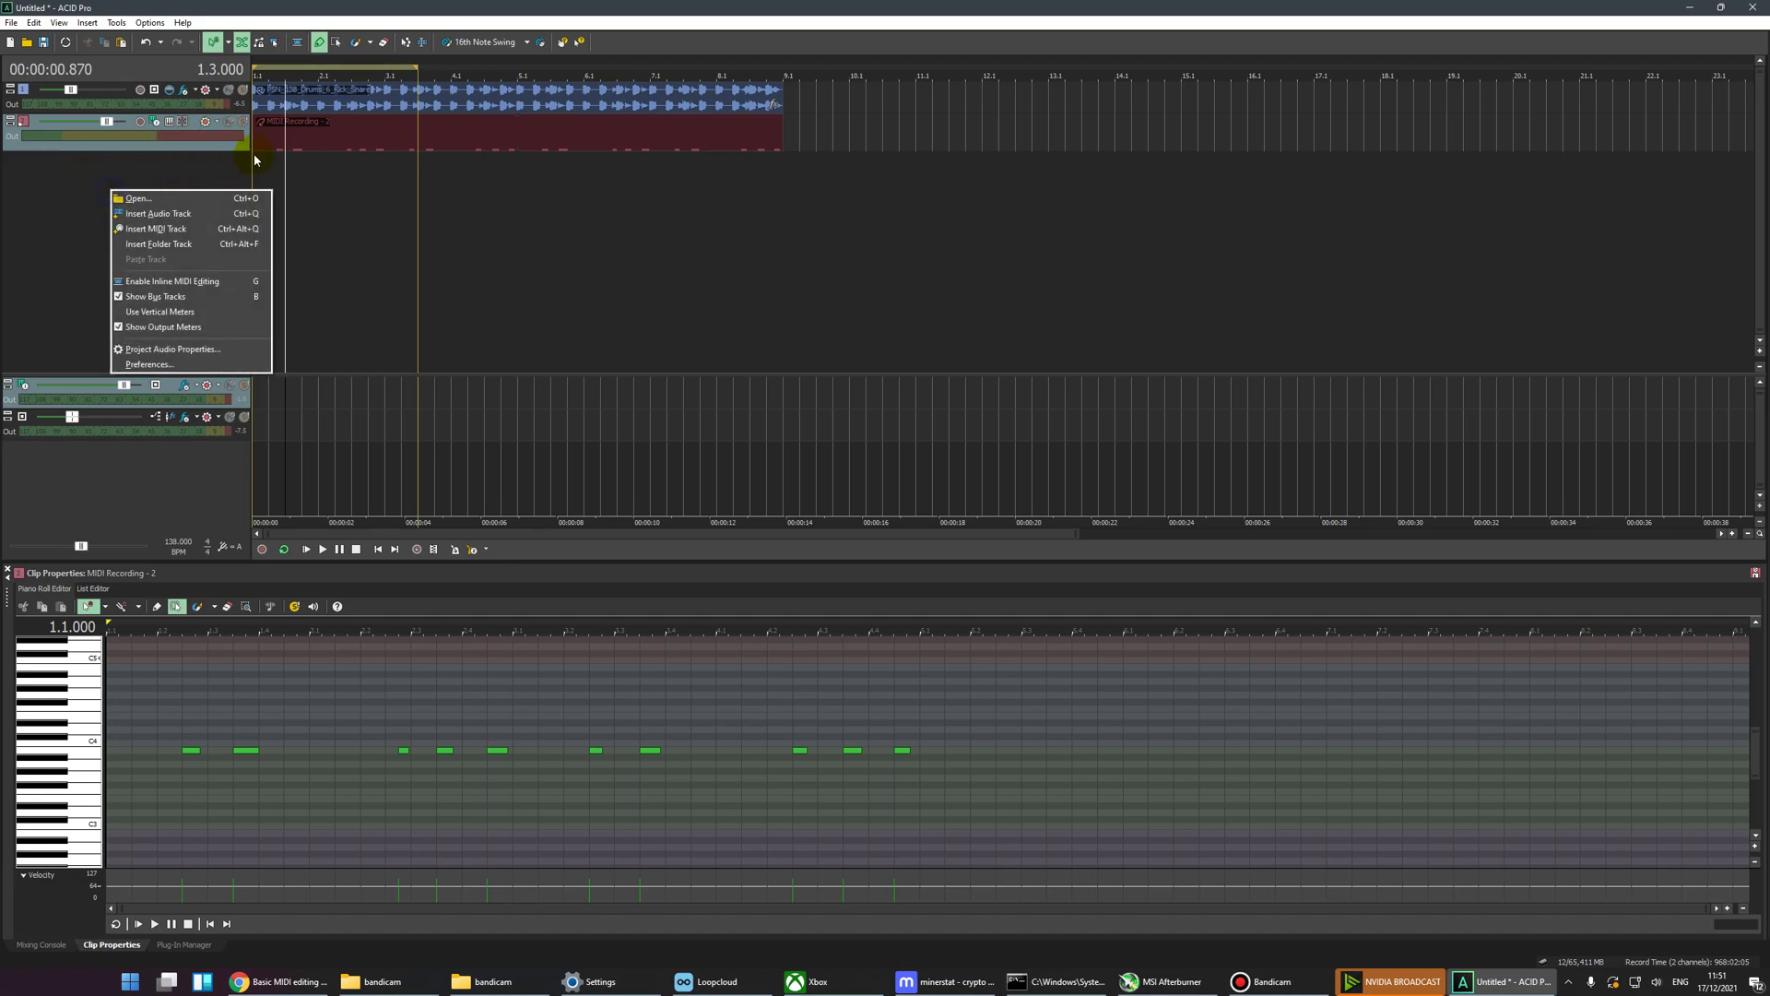
{"action": "left_click", "coordinate": [157, 277]}
Step: Restore the bass clip's start to bar 1 and reselect the clip
{"action": "left_click", "coordinate": [502, 130]}
{"action": "left_click_drag", "start_coordinate": [519, 140], "coordinate": [251, 131]}
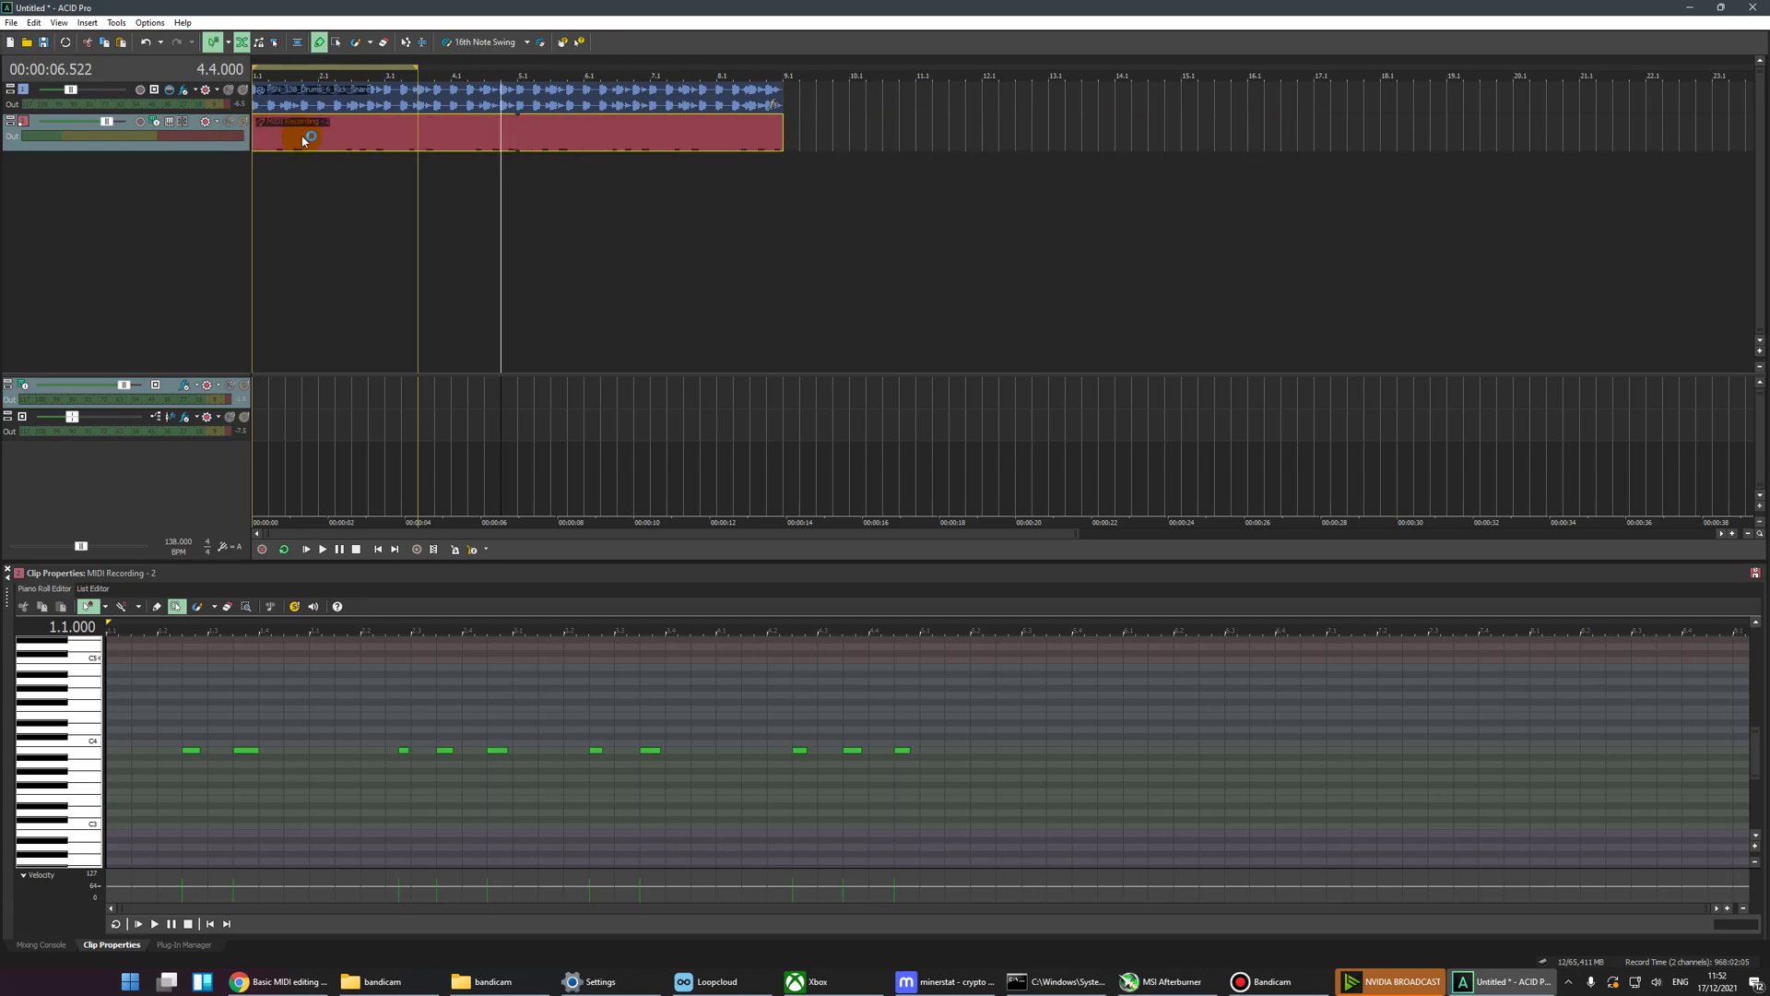
{"action": "left_click", "coordinate": [542, 185]}
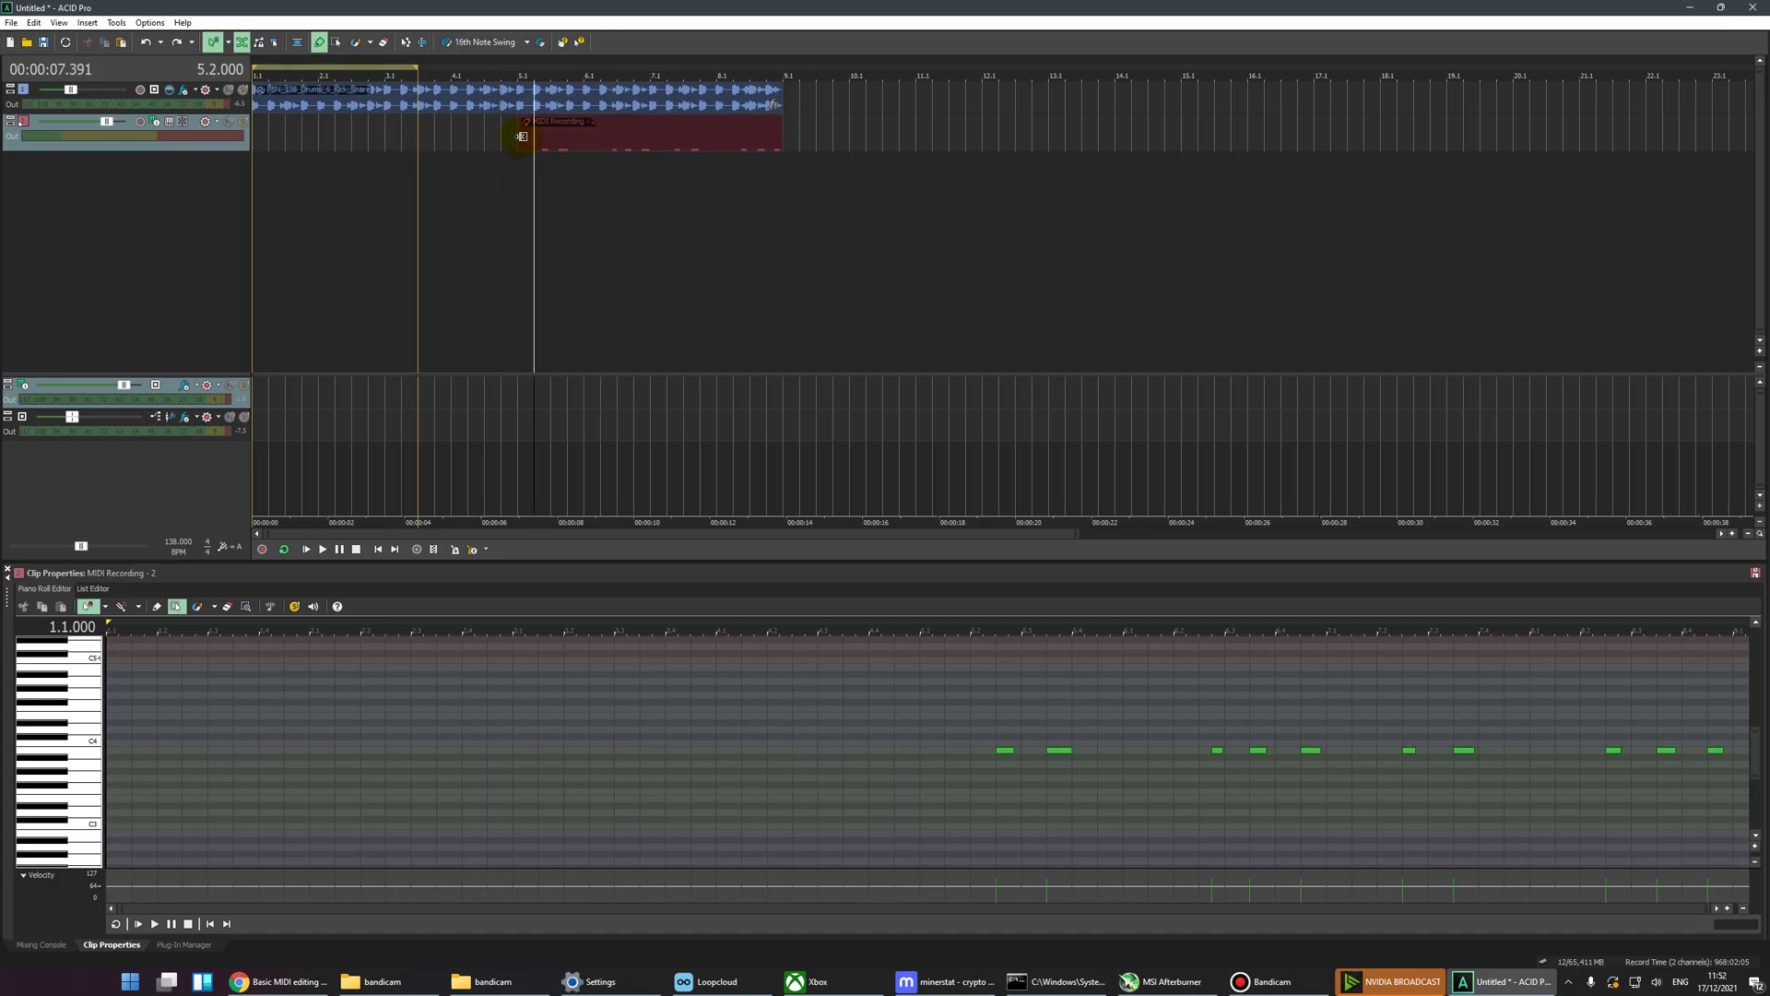
{"action": "left_click_drag", "start_coordinate": [514, 138], "coordinate": [258, 138]}
{"action": "left_click", "coordinate": [544, 191]}
{"action": "left_click", "coordinate": [521, 138]}
{"action": "left_click", "coordinate": [584, 247]}
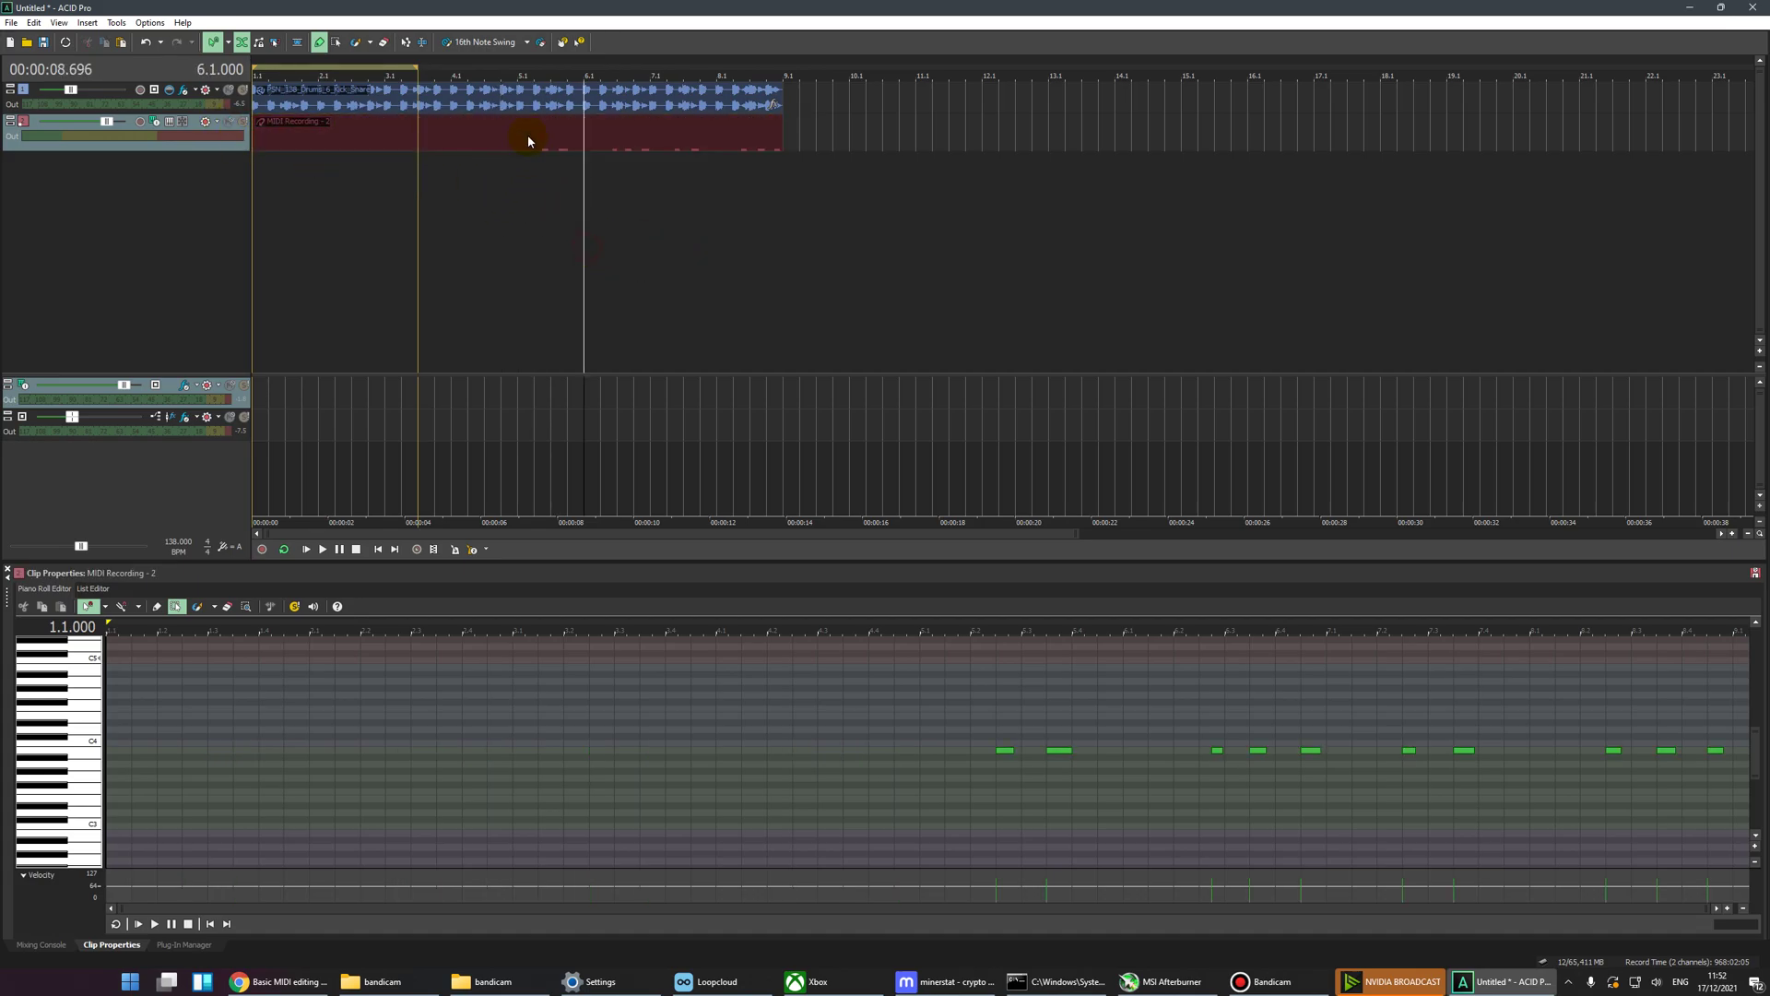
{"action": "left_click", "coordinate": [528, 134]}
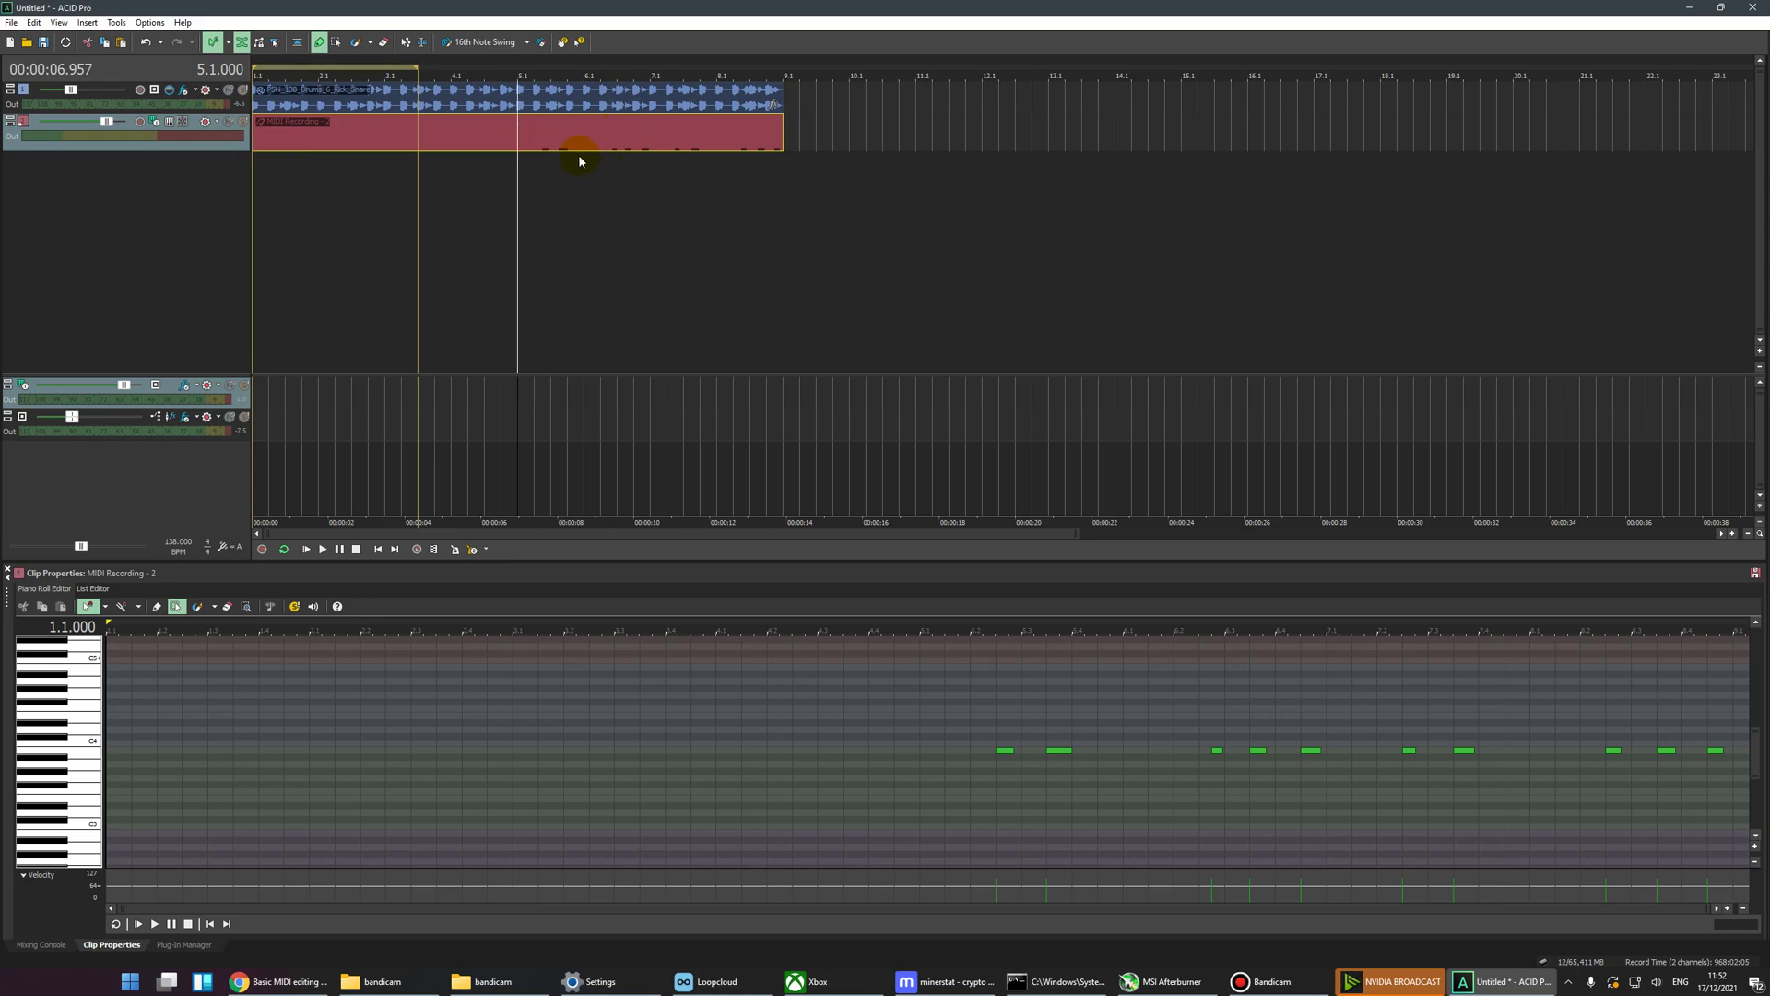
{"action": "left_click", "coordinate": [606, 137]}
Step: Set the loop to bars 5.1–9.1, insert a MIDI track, and draw an empty clip across it
{"action": "left_click_drag", "start_coordinate": [519, 178], "coordinate": [783, 161]}
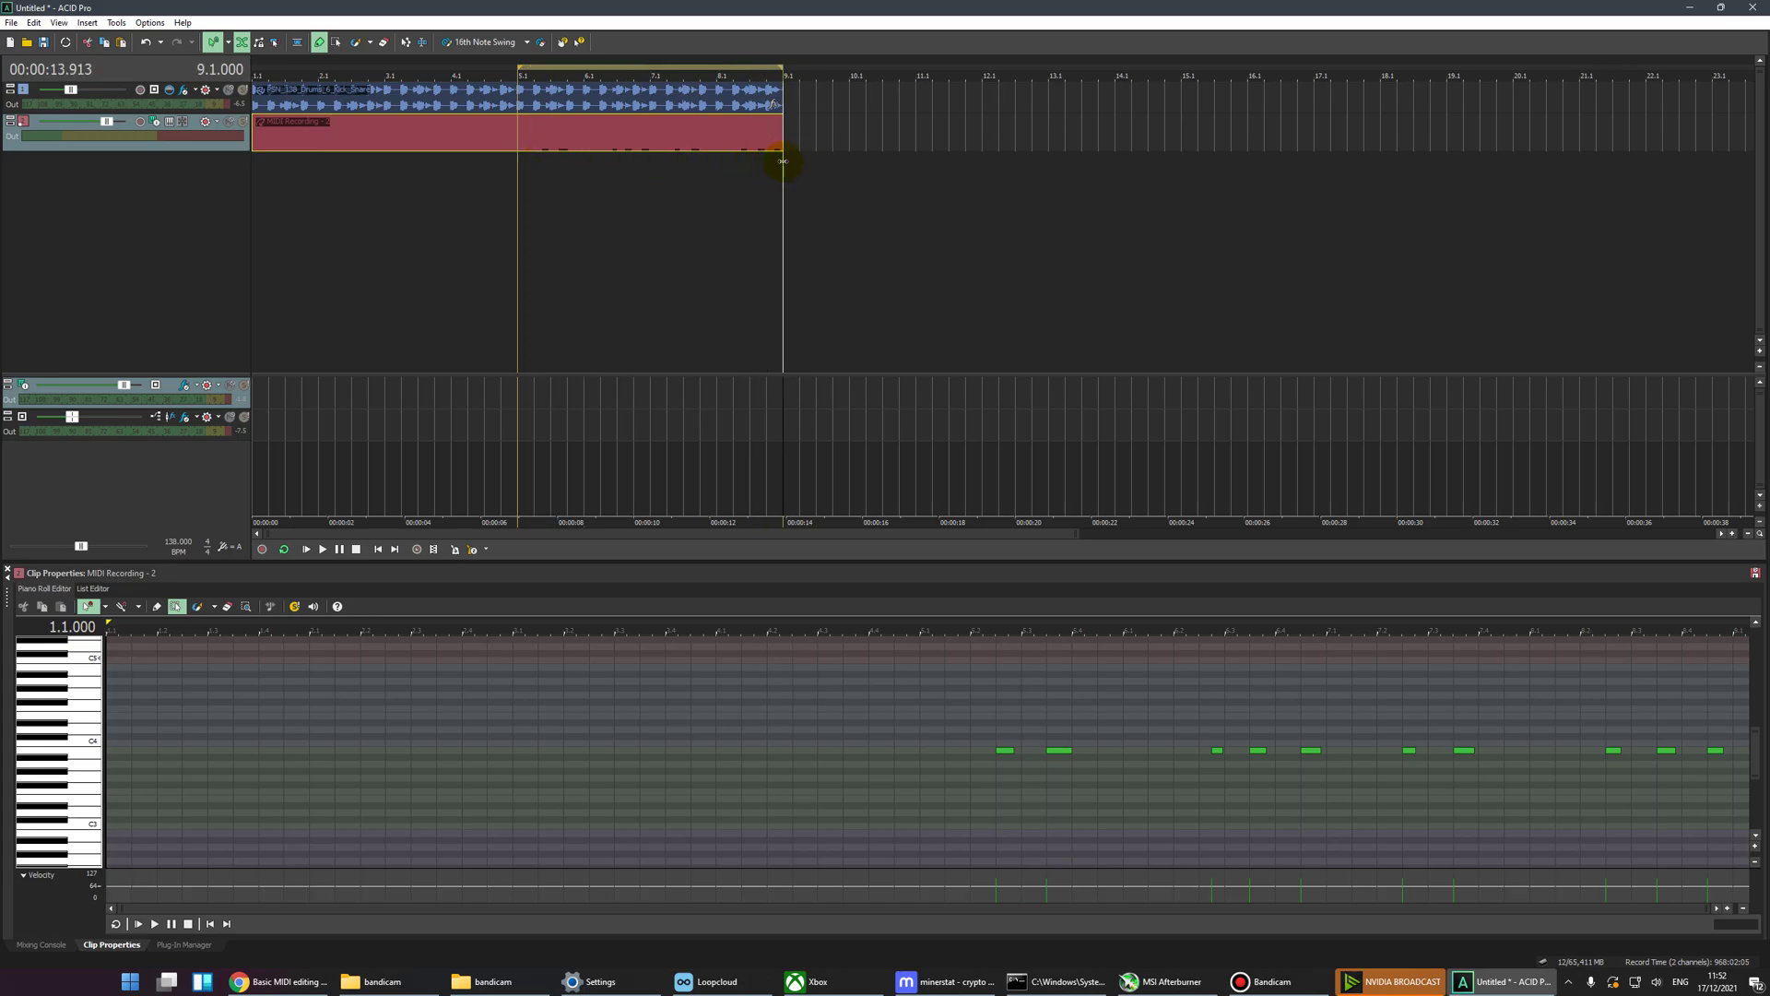
{"action": "right_click", "coordinate": [203, 182]}
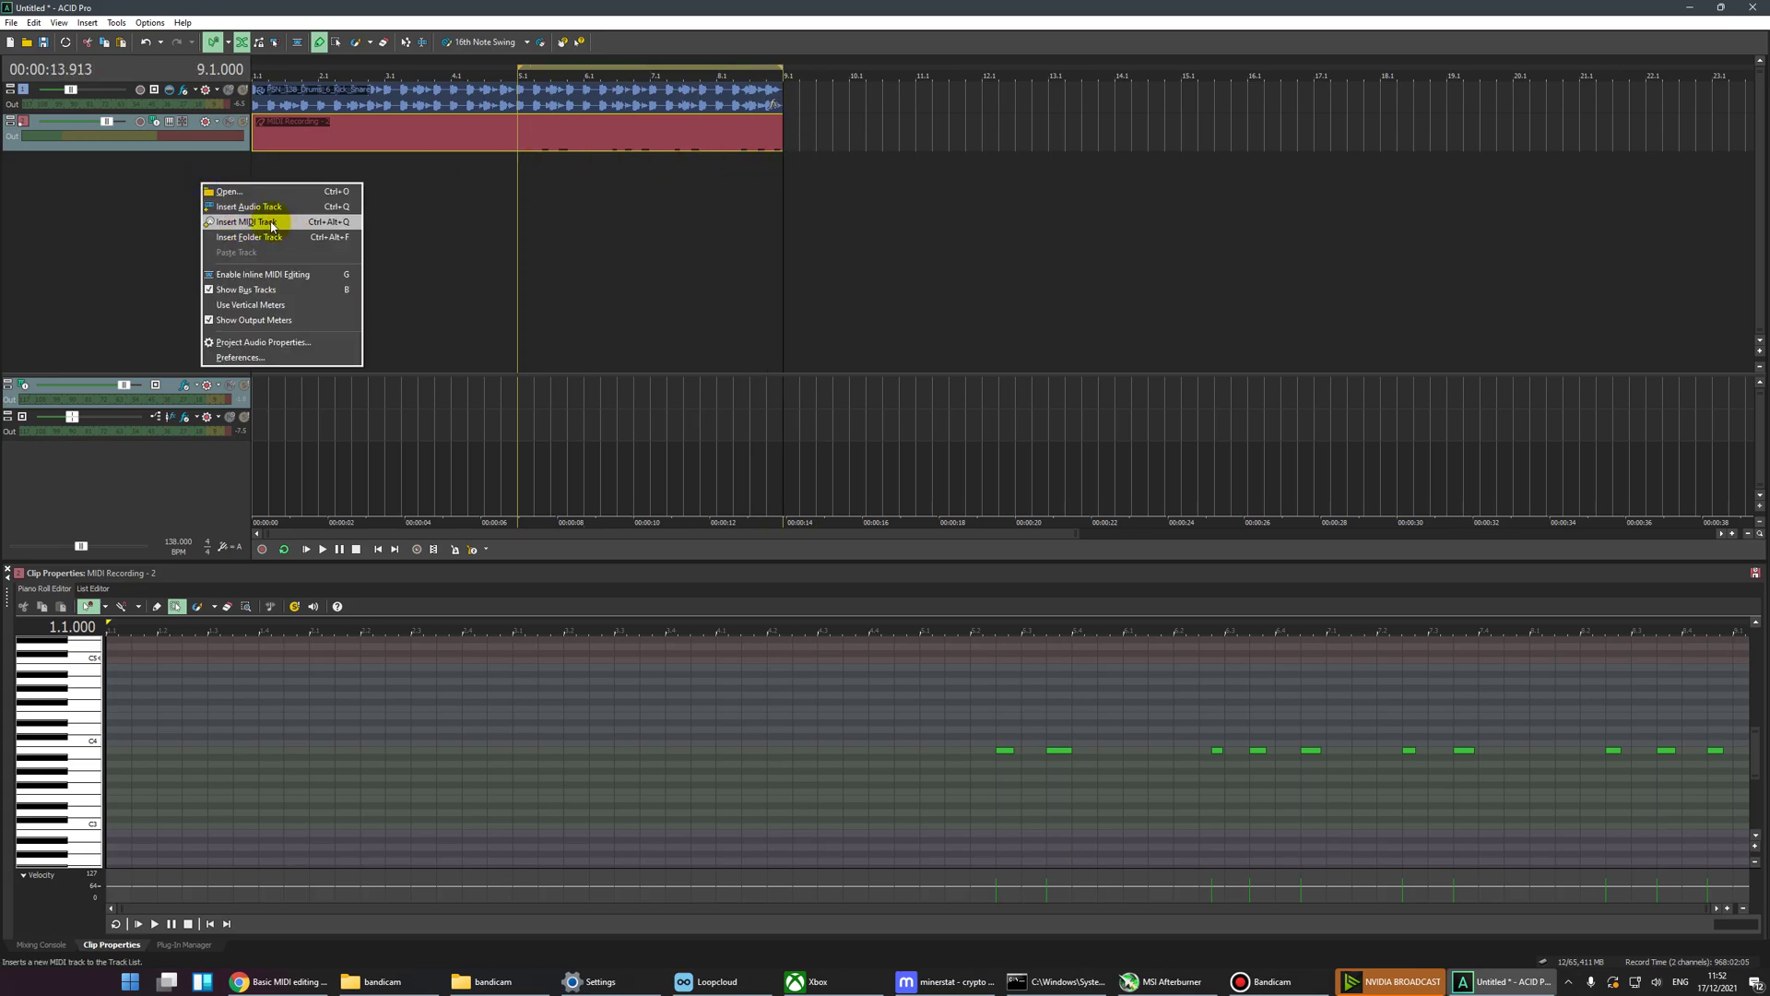
{"action": "left_click", "coordinate": [272, 226]}
{"action": "left_click", "coordinate": [519, 167]}
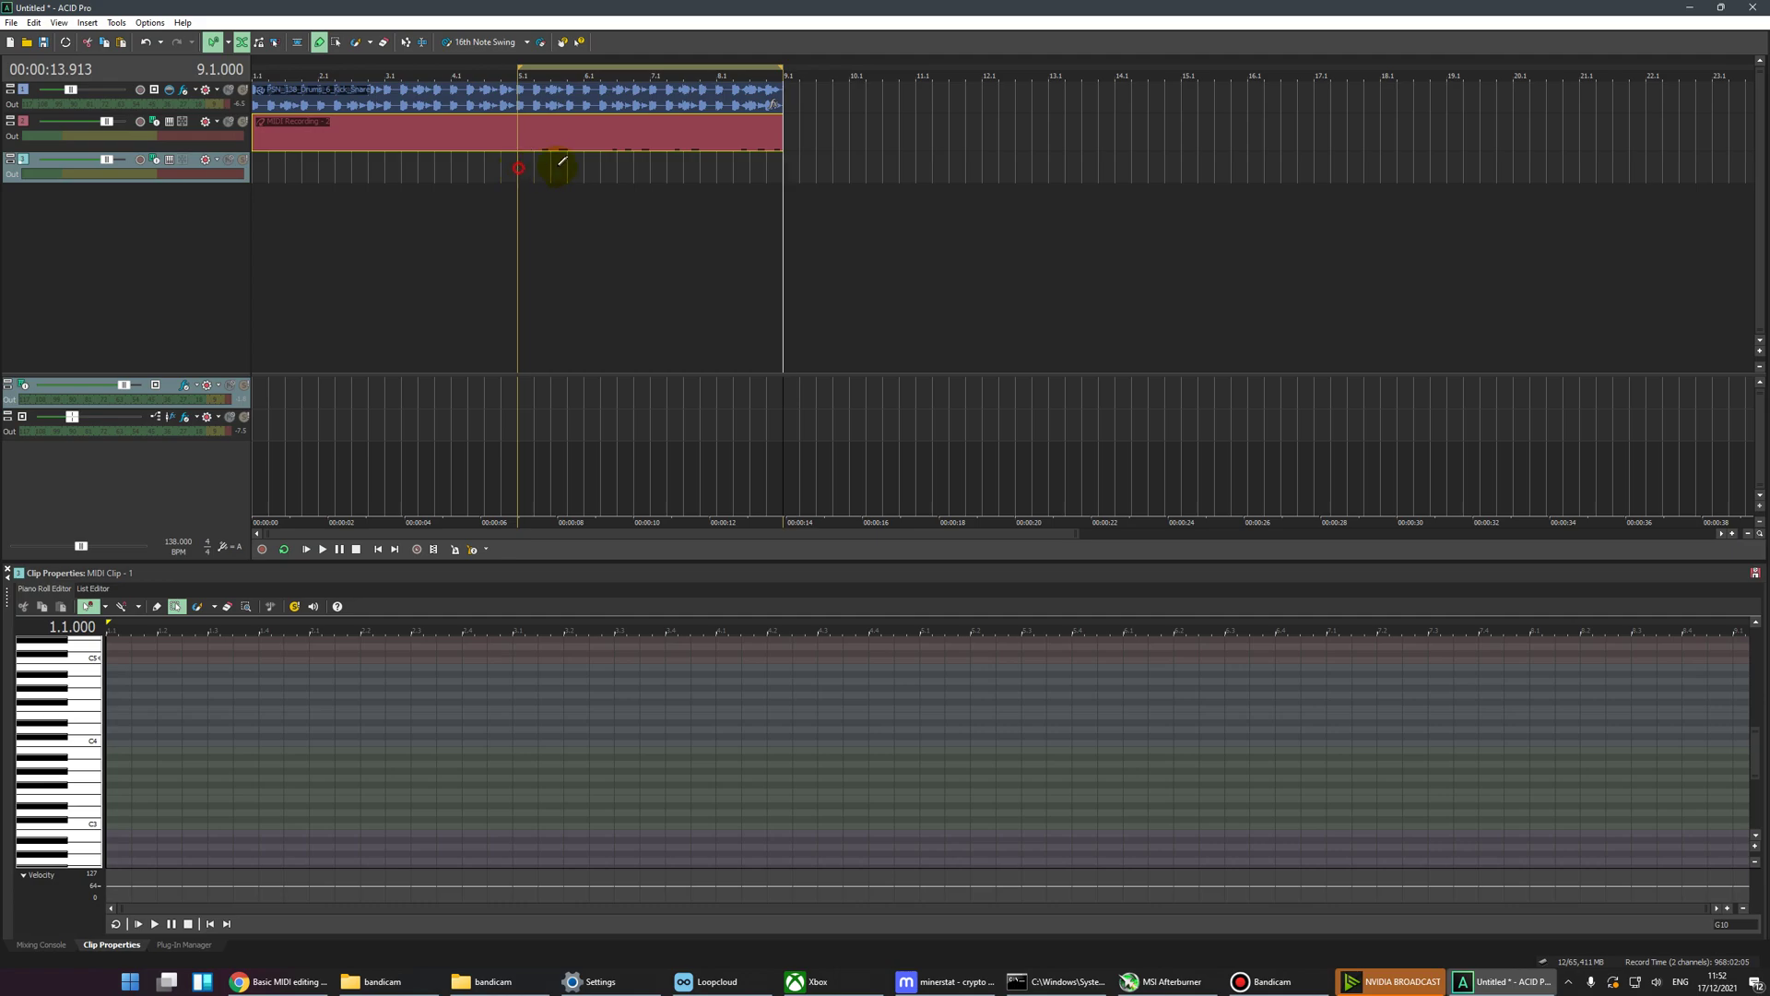
{"action": "left_click_drag", "start_coordinate": [562, 163], "coordinate": [786, 157]}
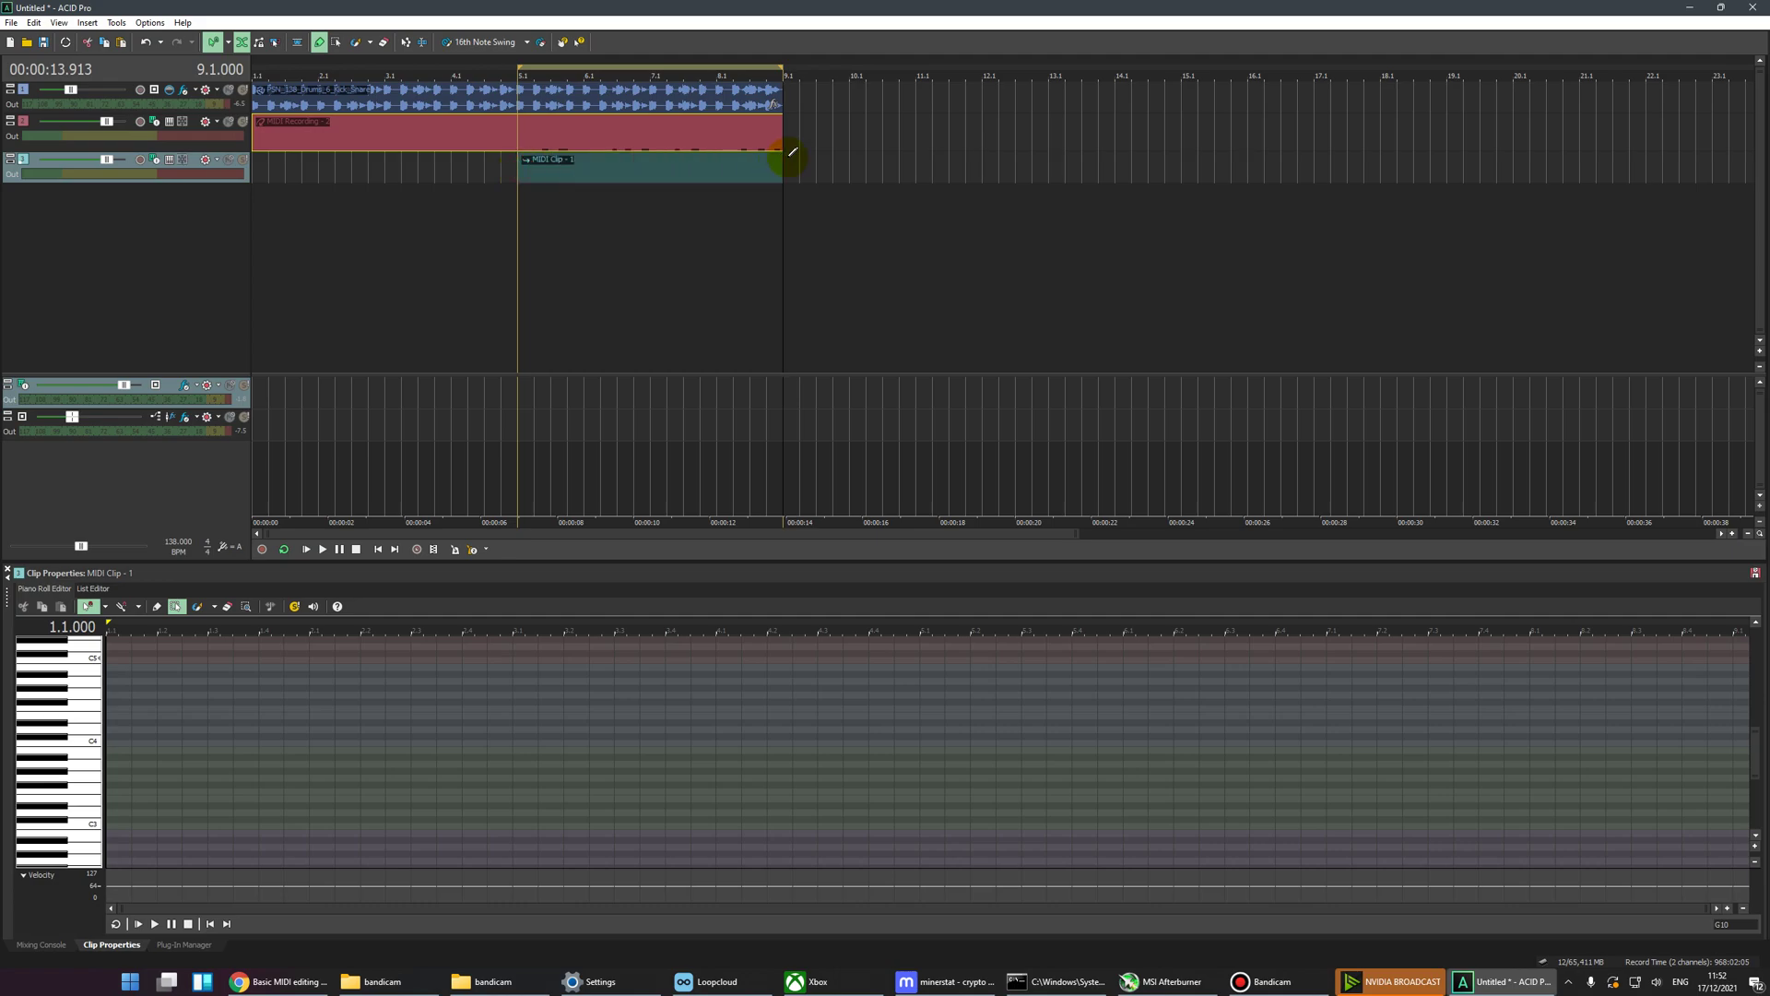
Step: Enlarge the MIDI2 track header to show its name, volume and pan settings
{"action": "left_click_drag", "start_coordinate": [208, 181], "coordinate": [210, 201]}
{"action": "left_click", "coordinate": [602, 173]}
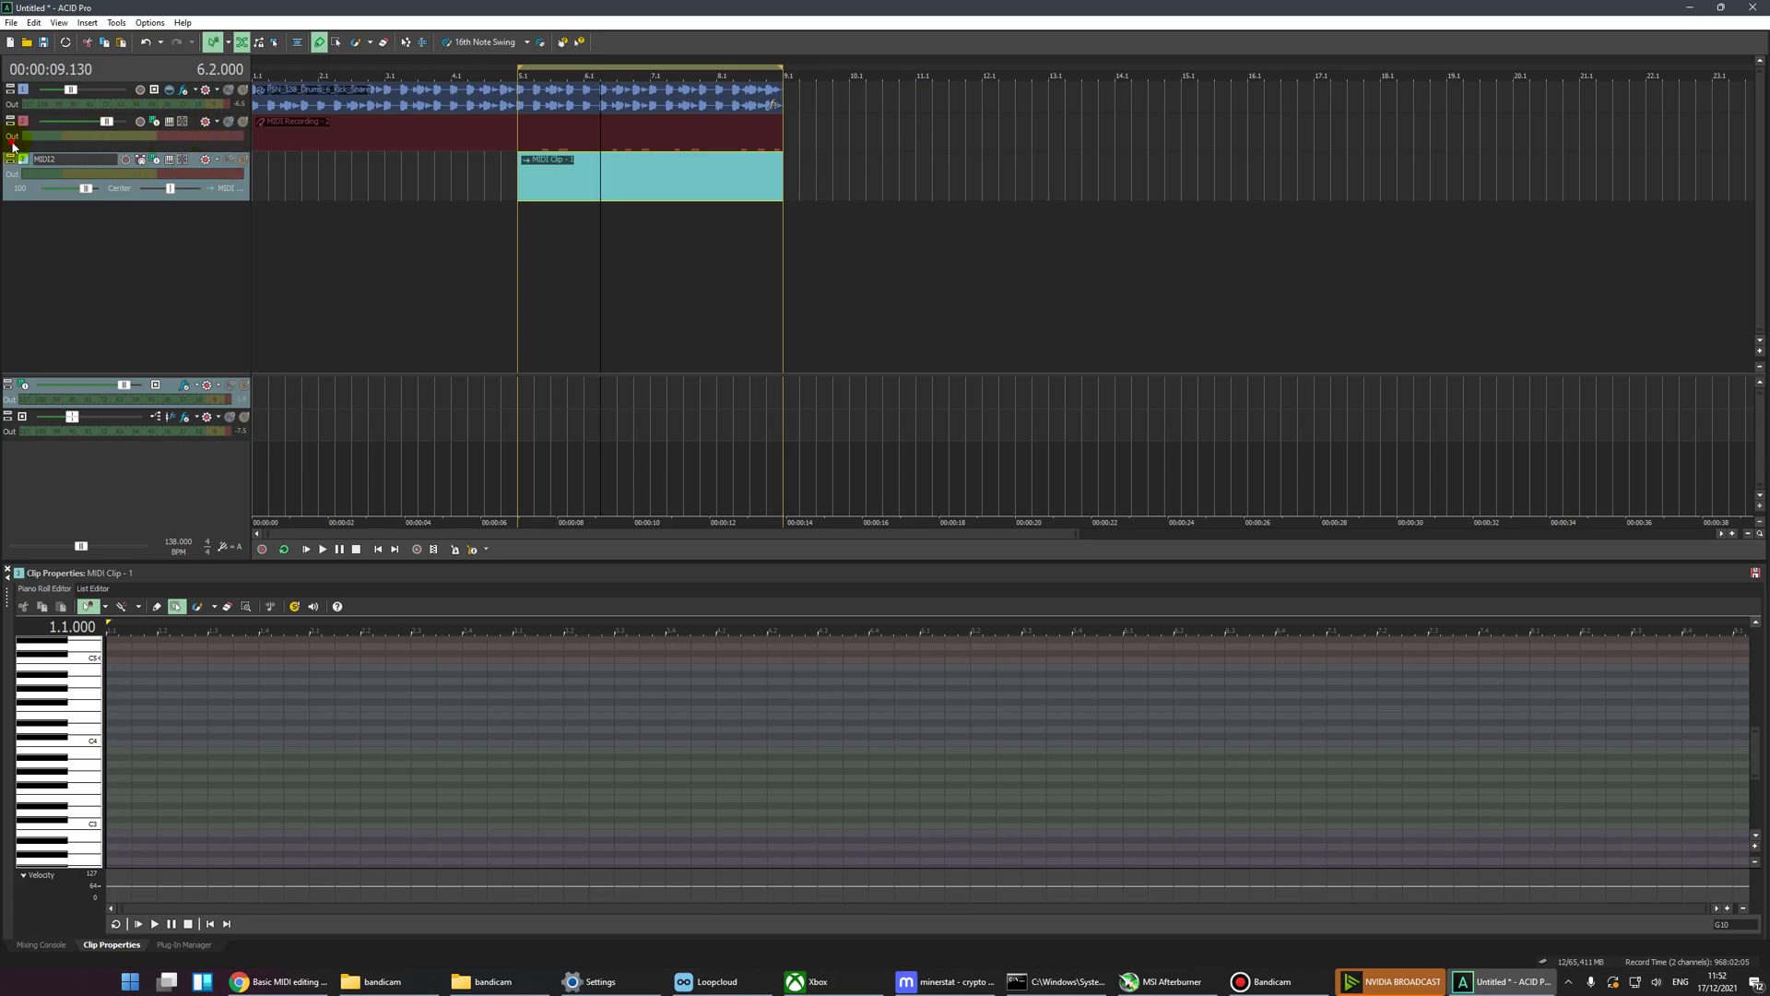
{"action": "left_click", "coordinate": [47, 142]}
Step: Select the MIDI Recording clip and a short range at its start
{"action": "left_click", "coordinate": [282, 139]}
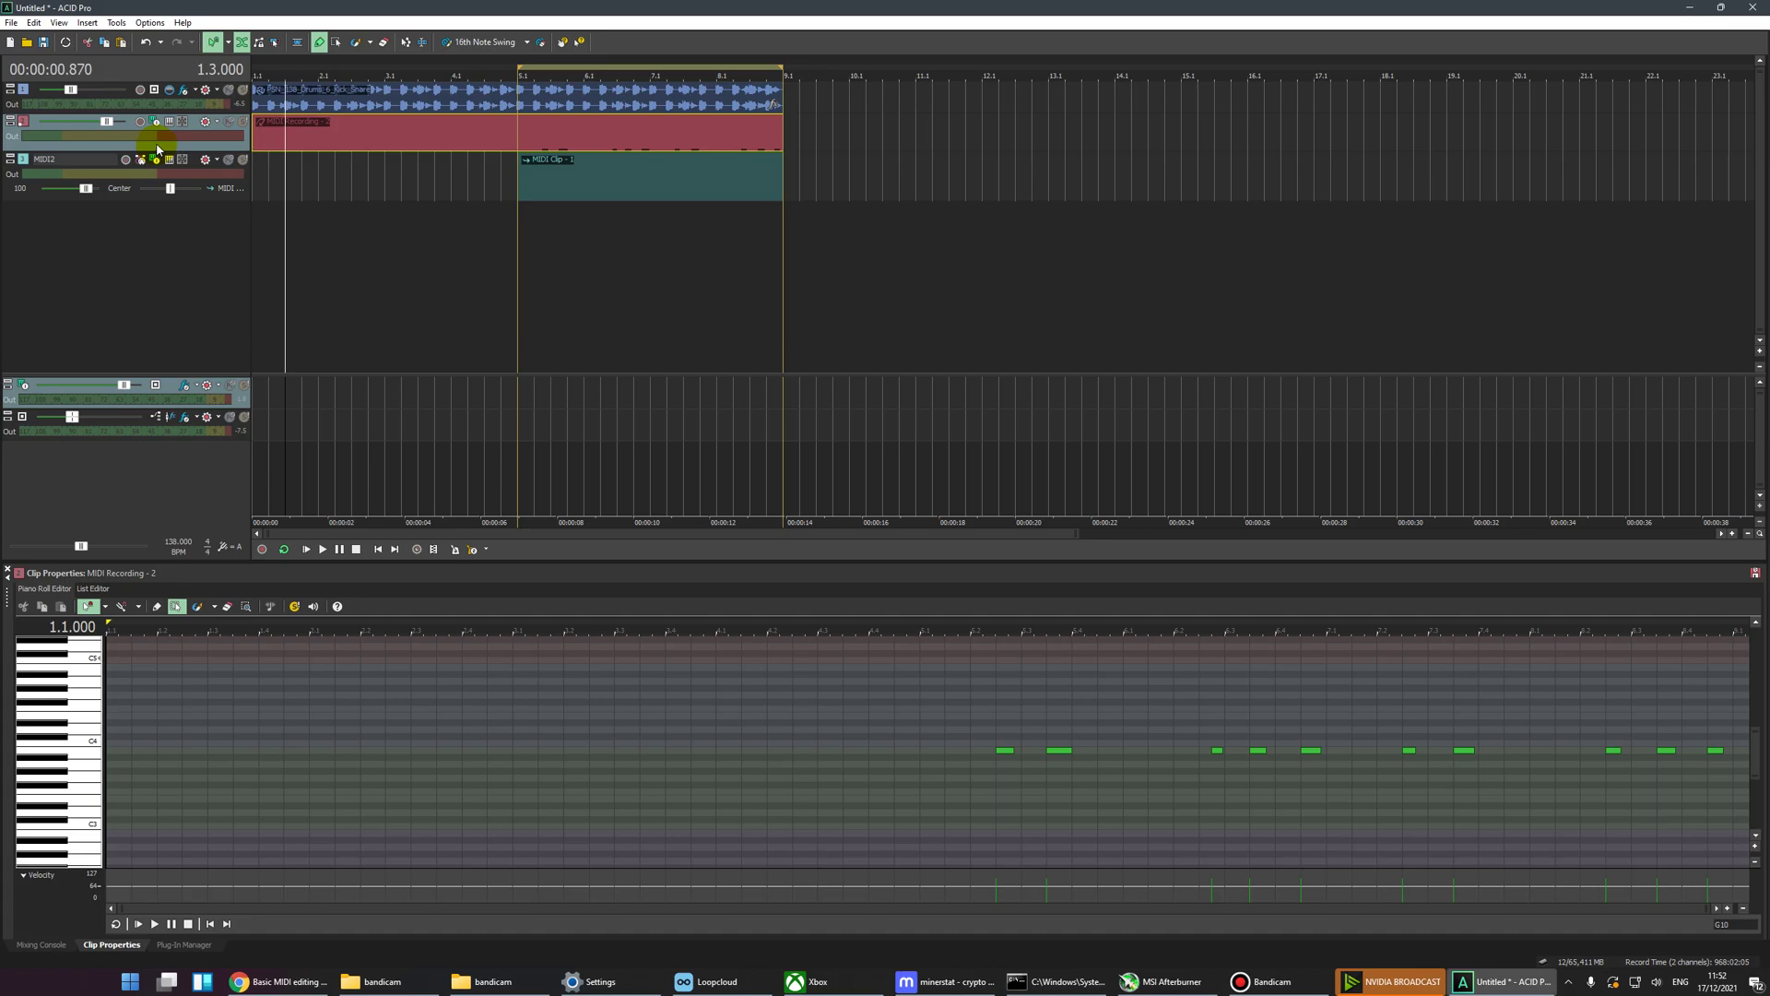
{"action": "left_click", "coordinate": [227, 124]}
{"action": "left_click_drag", "start_coordinate": [262, 124], "coordinate": [270, 144]}
{"action": "left_click", "coordinate": [58, 23]}
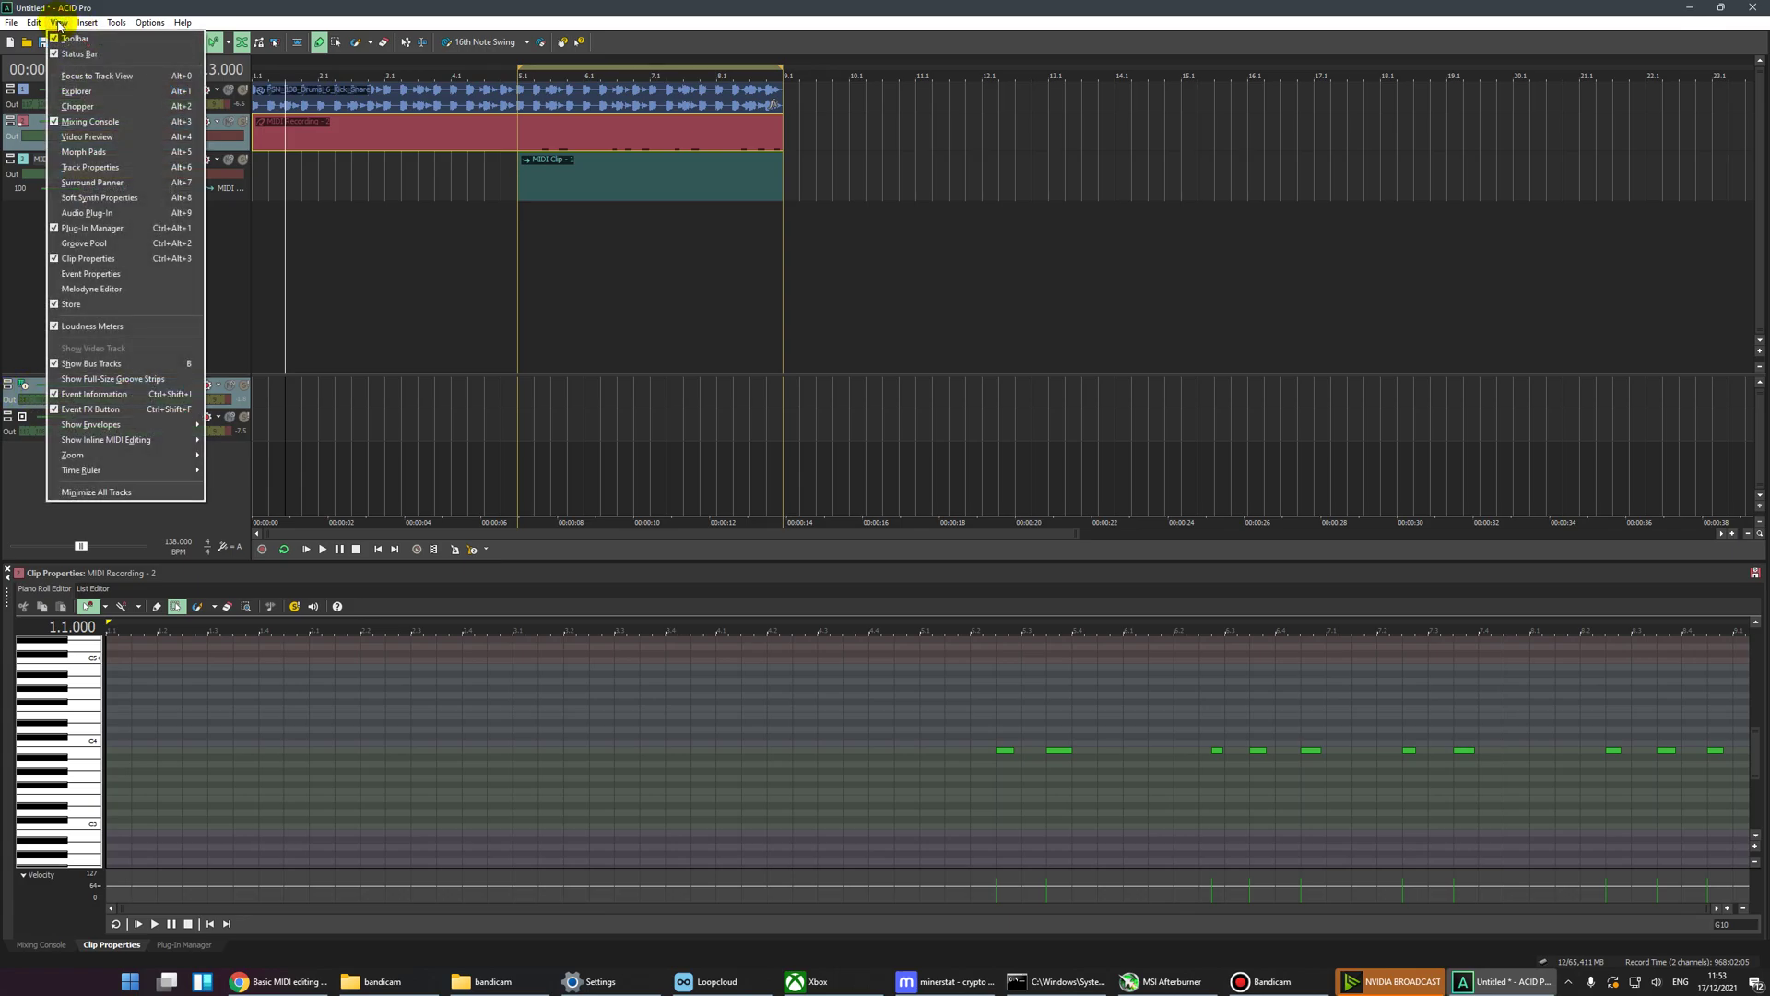
{"action": "left_click", "coordinate": [28, 309]}
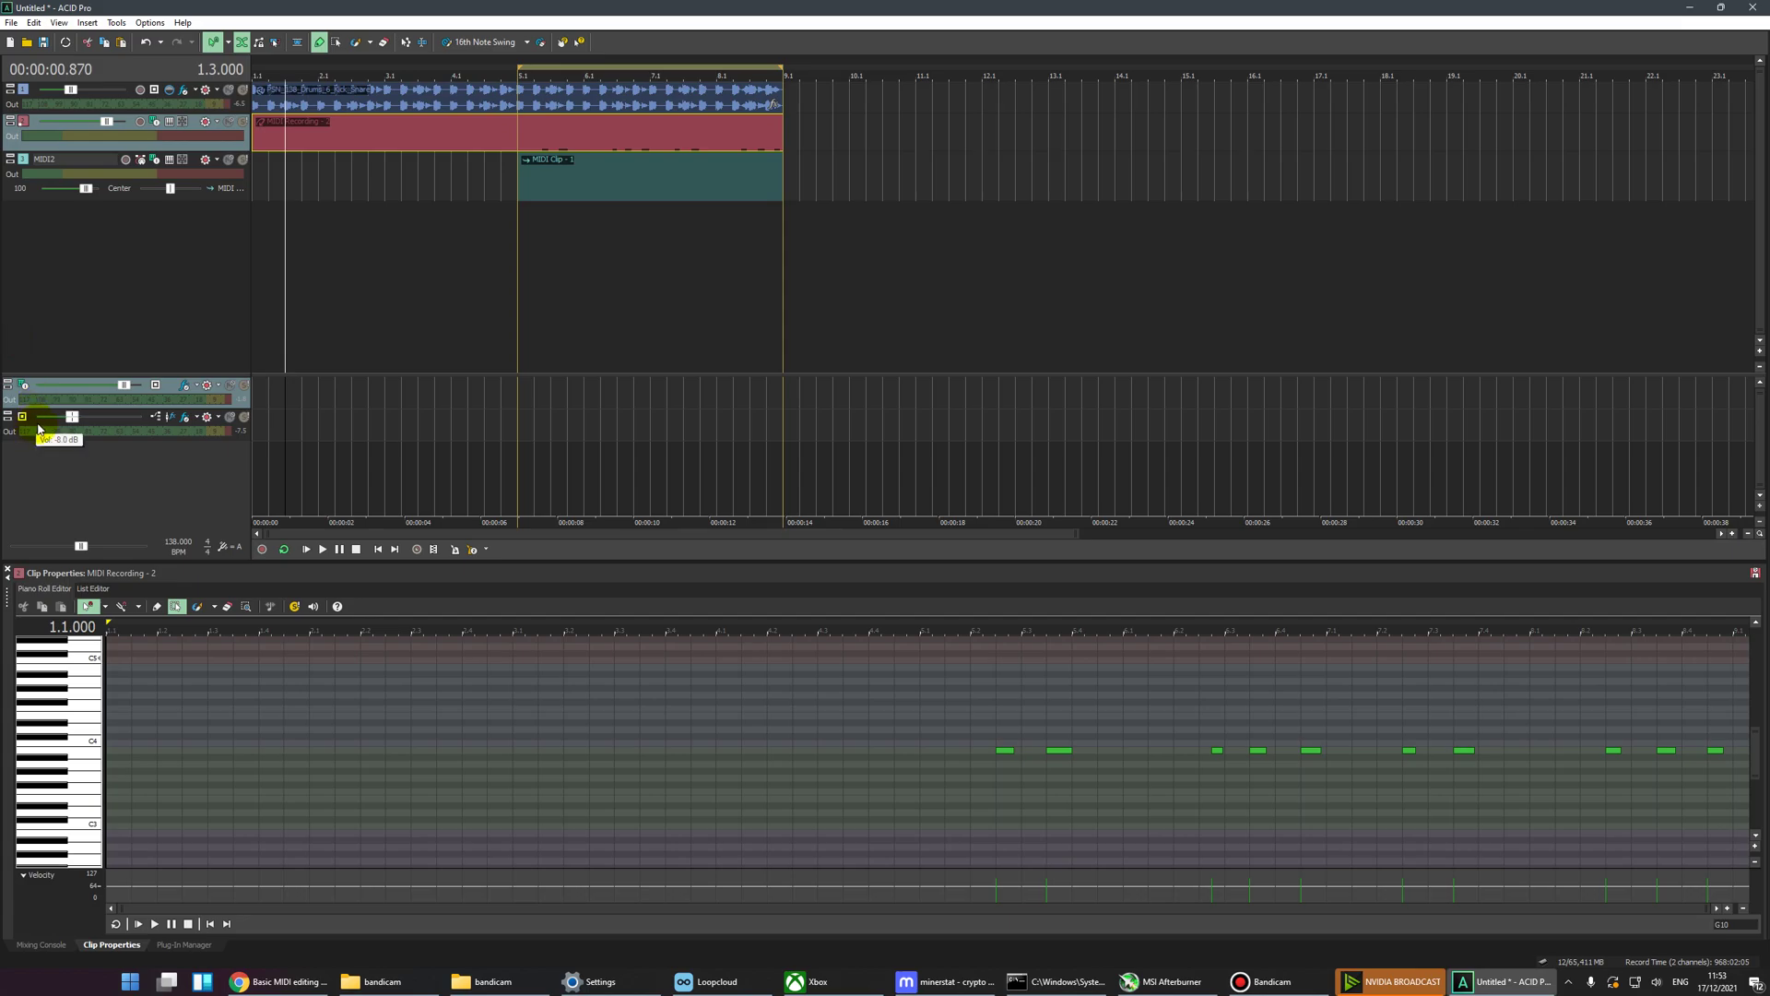
{"action": "left_click", "coordinate": [55, 23]}
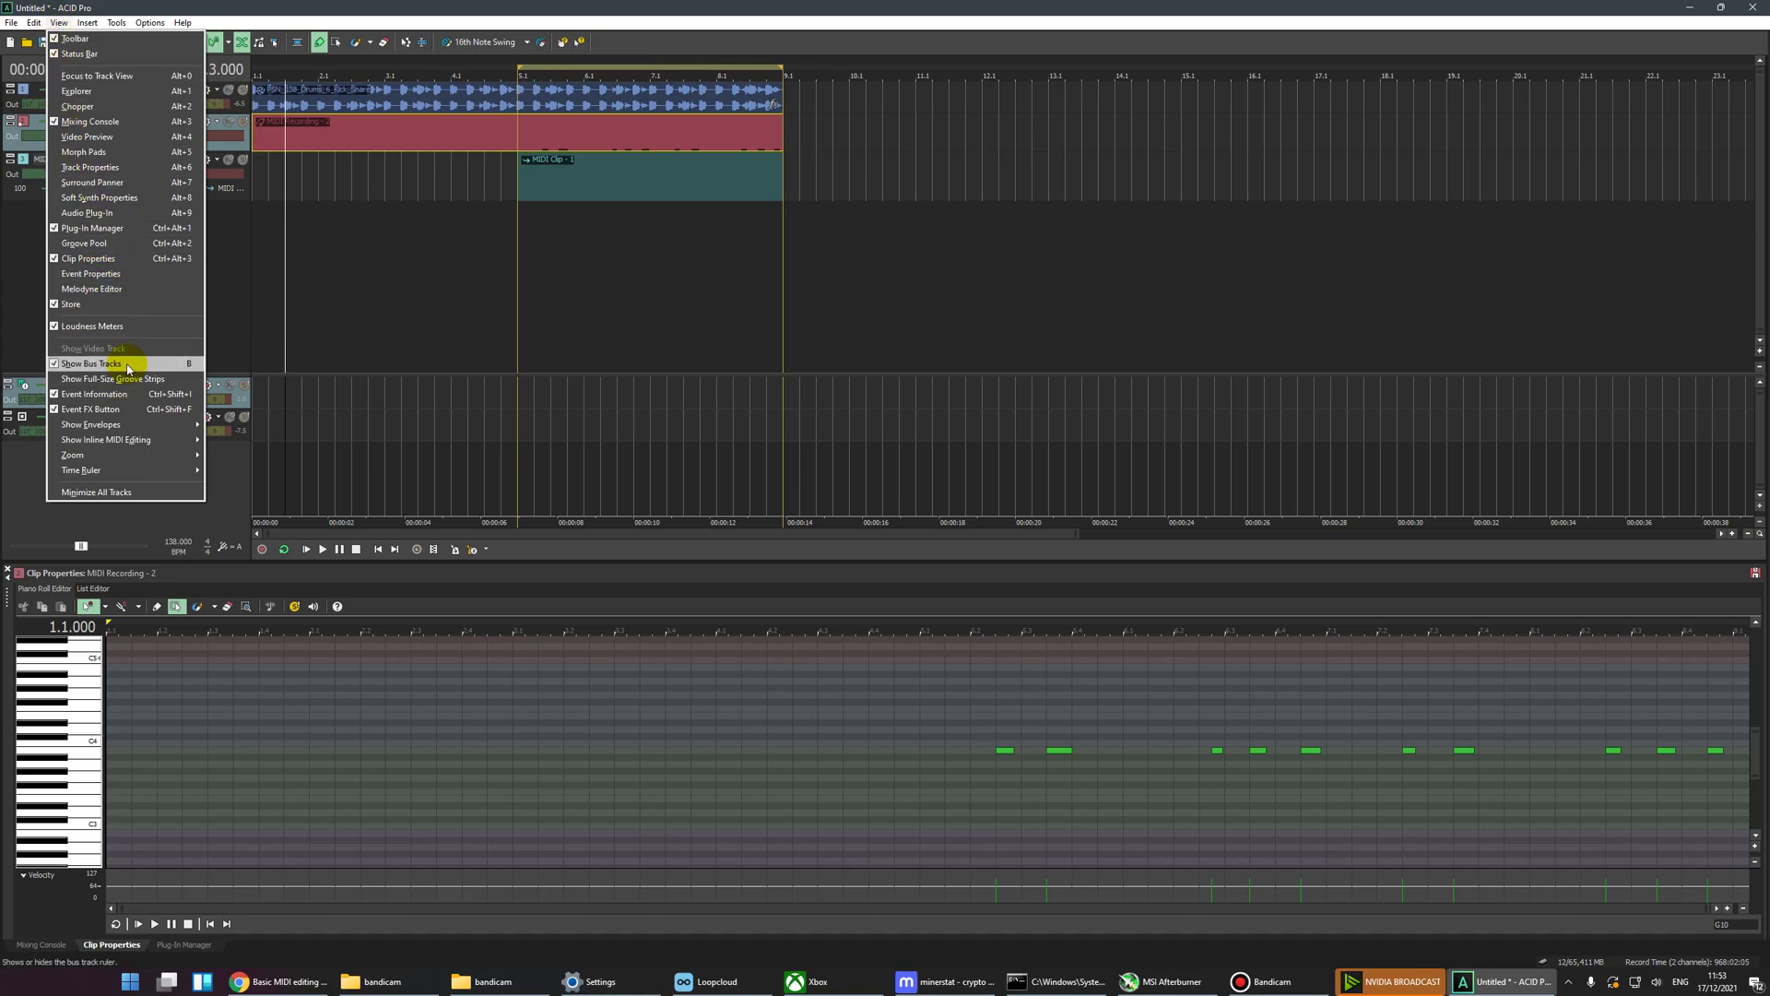
{"action": "left_click", "coordinate": [242, 297]}
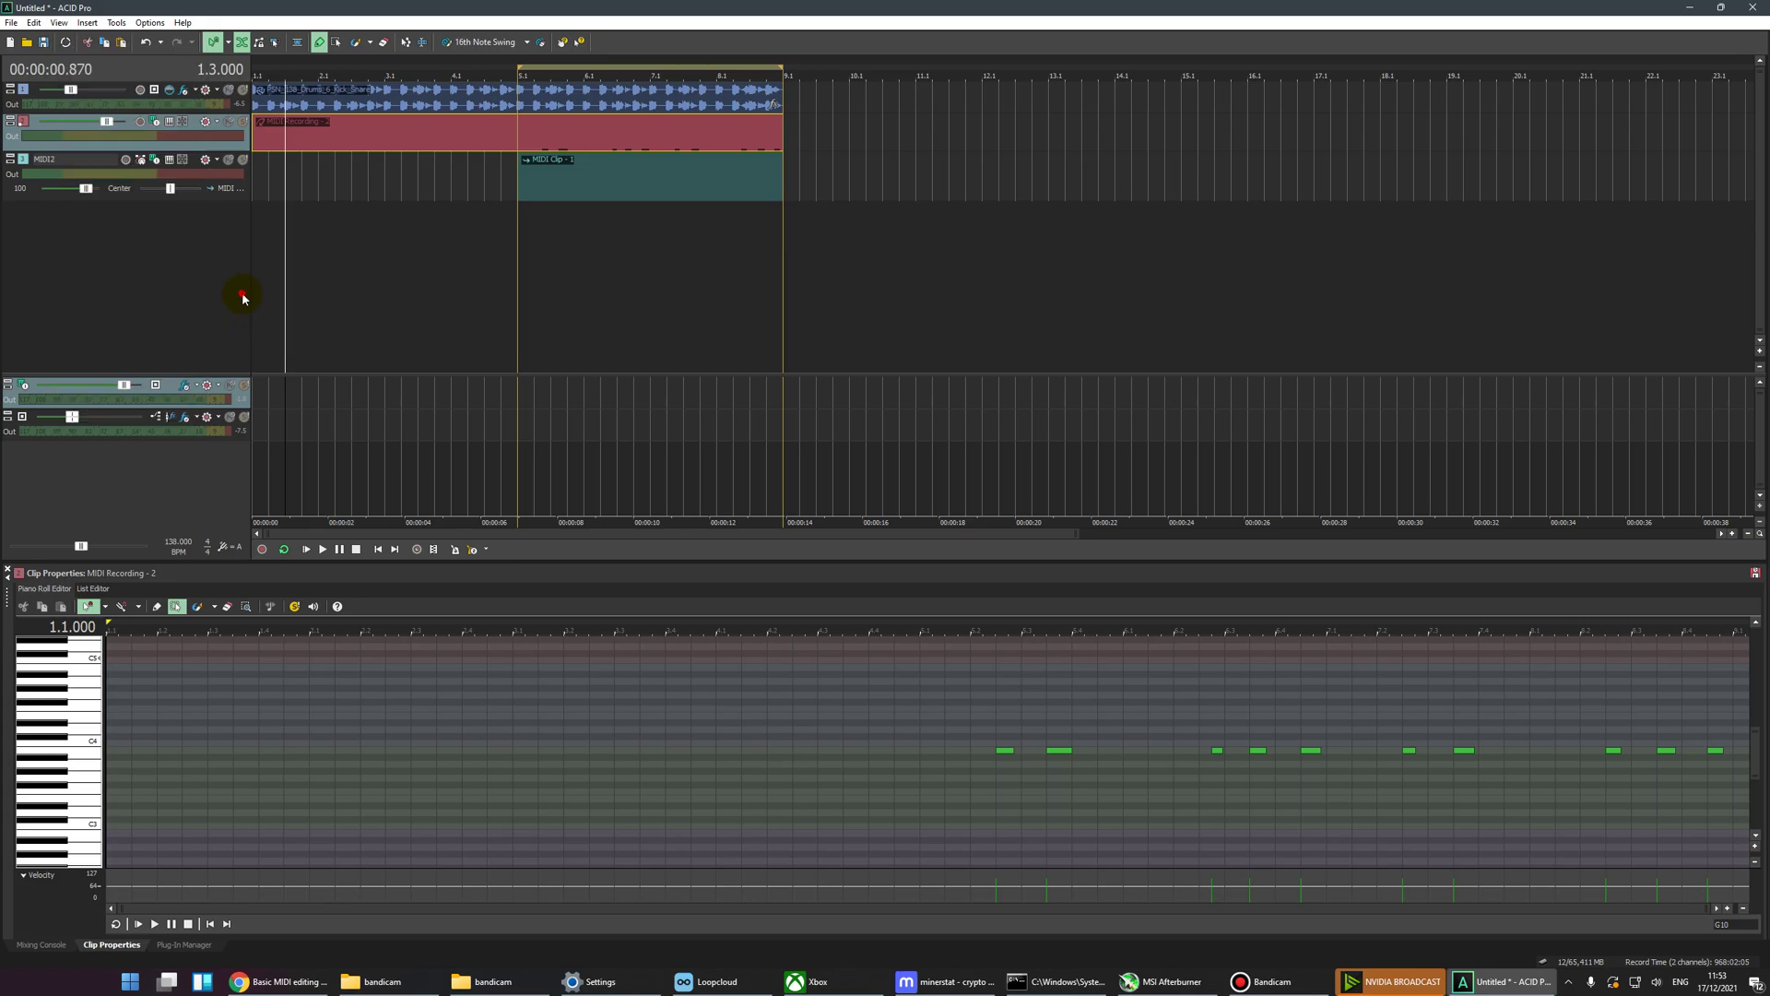
{"action": "left_click", "coordinate": [250, 135]}
Step: Set the MIDI2 track's input to Pigments Input
{"action": "left_click", "coordinate": [15, 176]}
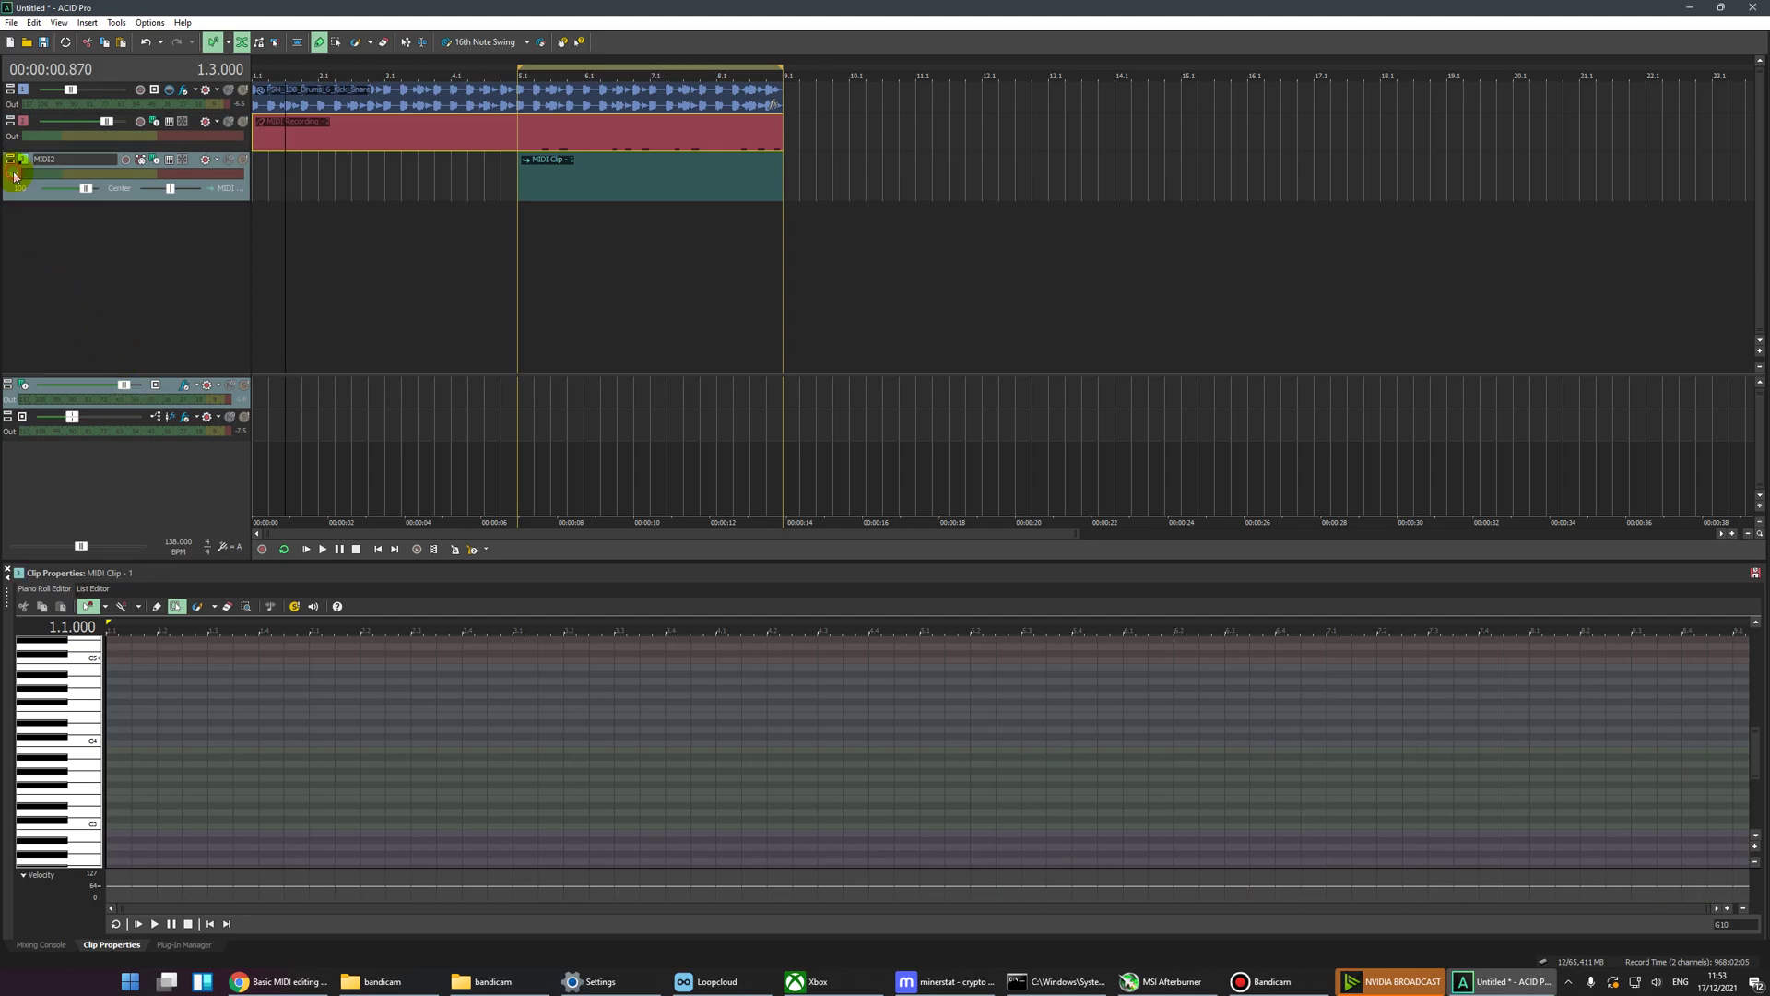
{"action": "right_click", "coordinate": [15, 176]}
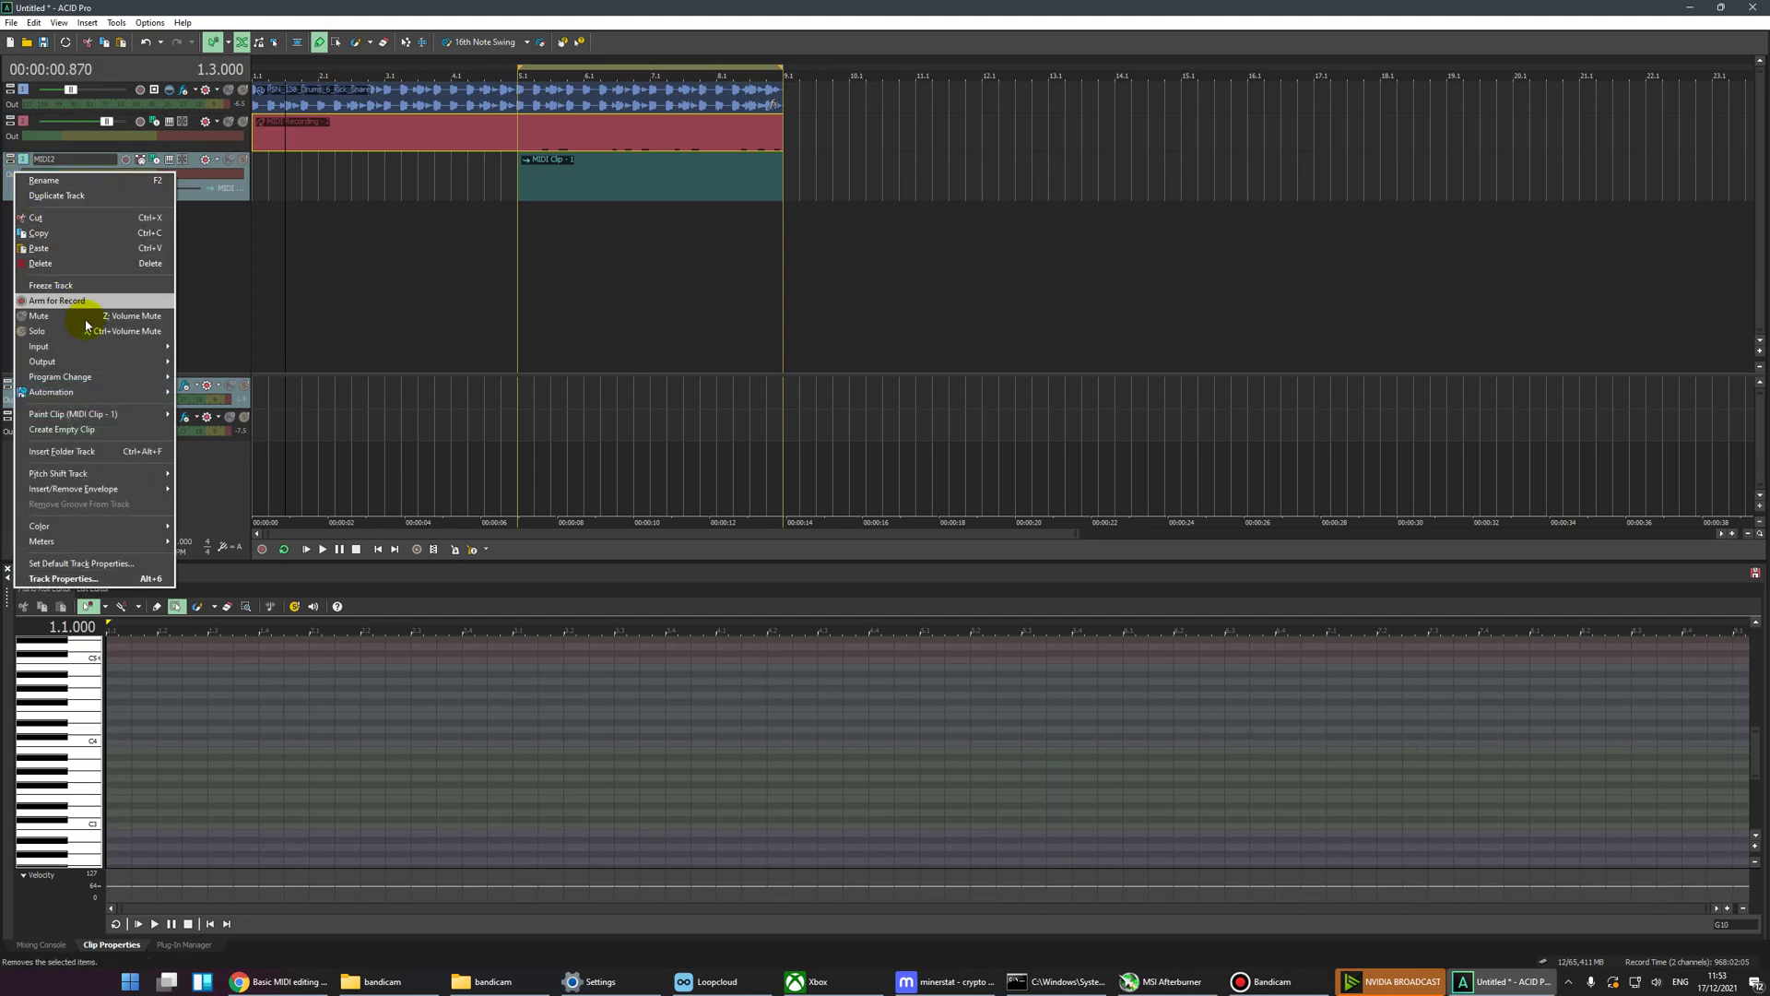
{"action": "mouse_move", "coordinate": [81, 337]}
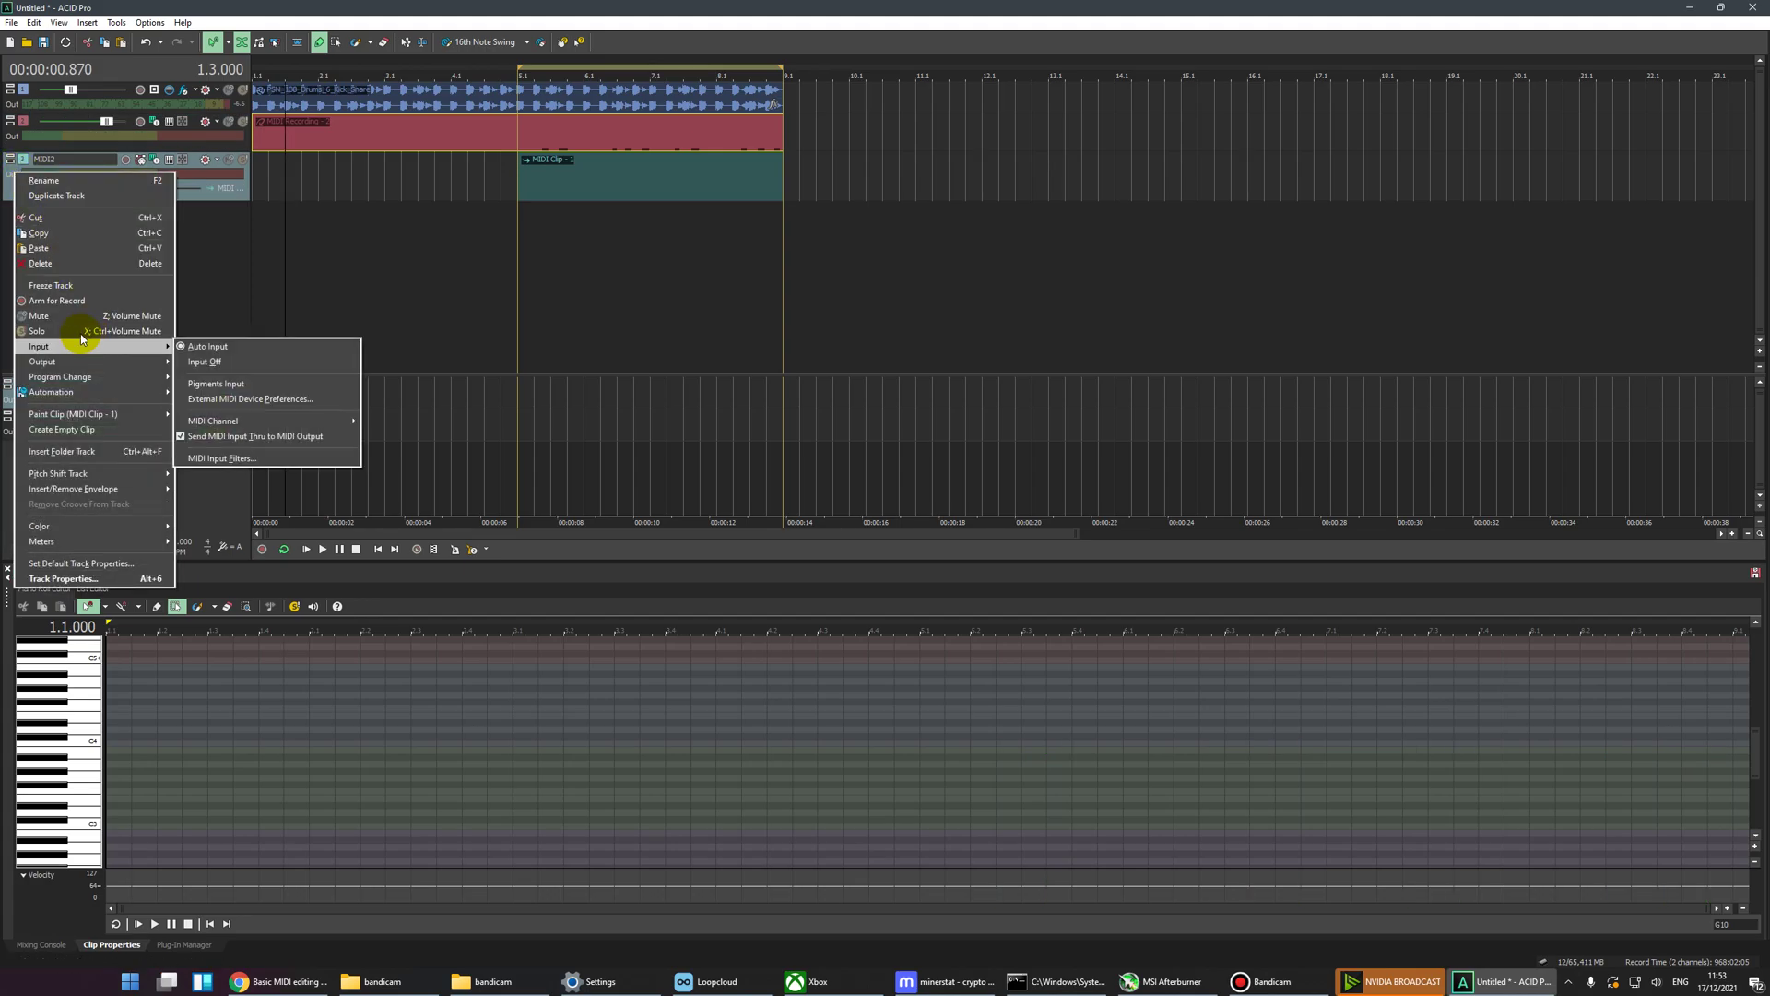
{"action": "left_click", "coordinate": [215, 385]}
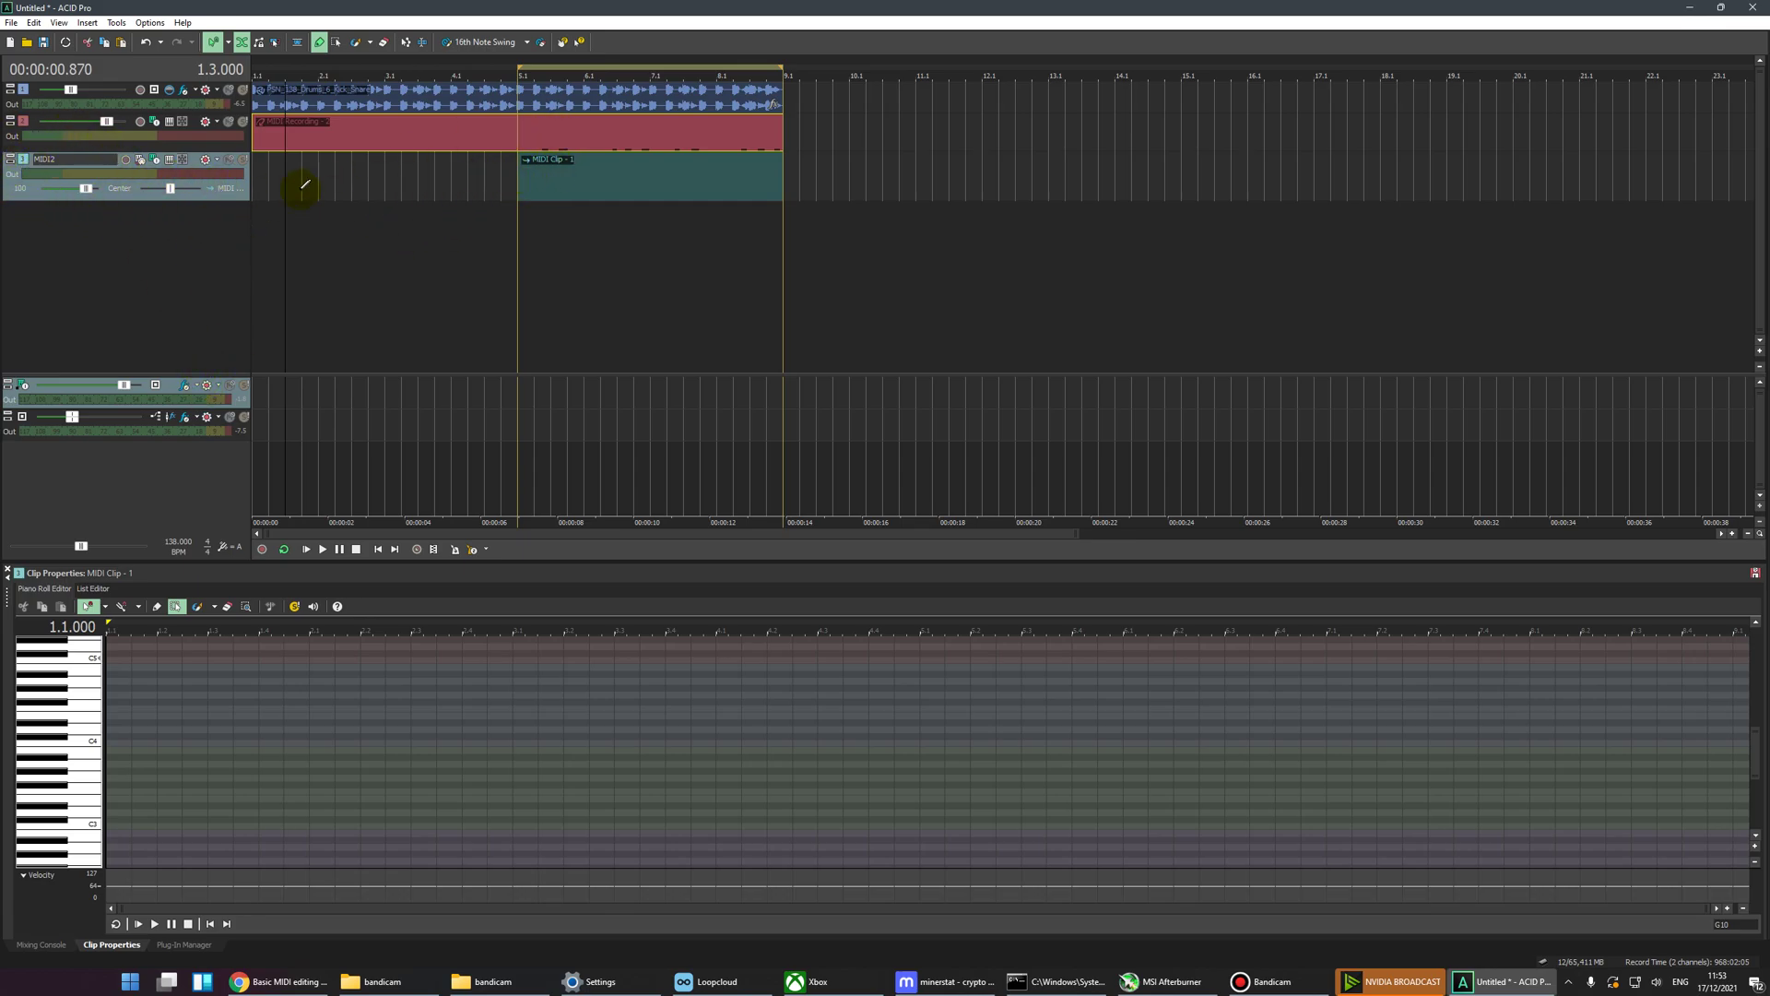
Step: Arm MIDI2, place the cursor at bar 5.1 and record the new bass take
{"action": "left_click", "coordinate": [126, 160]}
{"action": "left_click", "coordinate": [522, 206]}
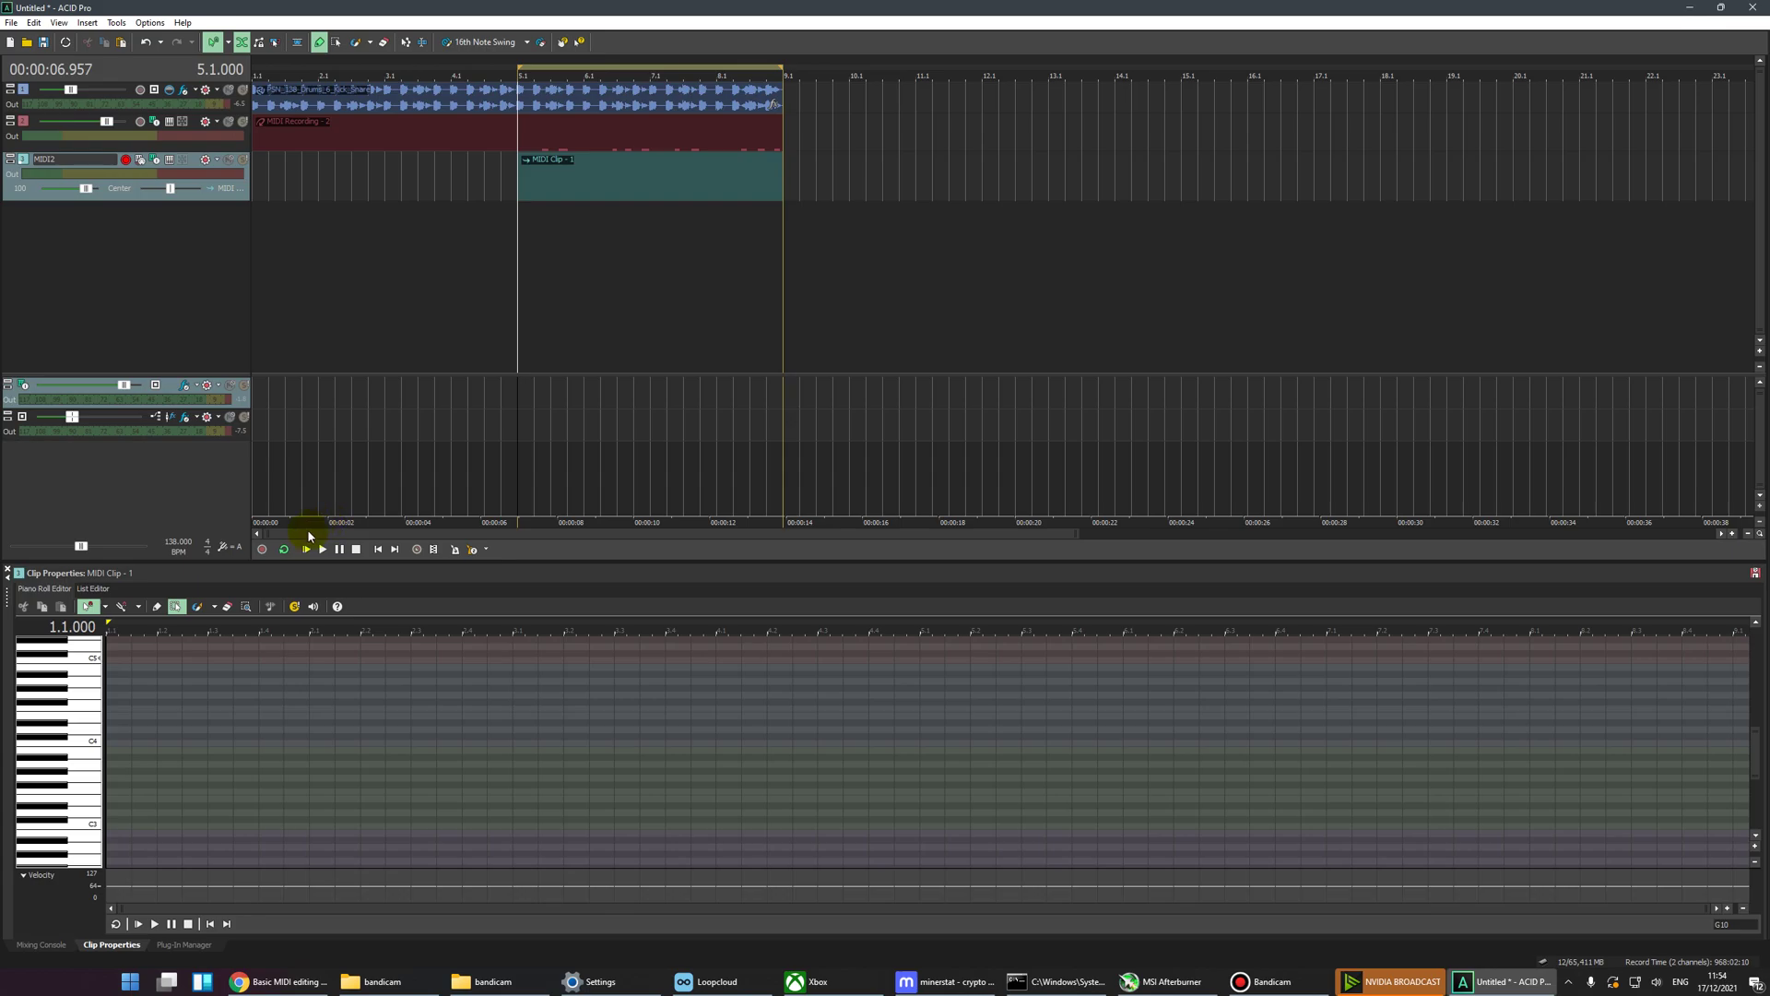
{"action": "left_click", "coordinate": [263, 549]}
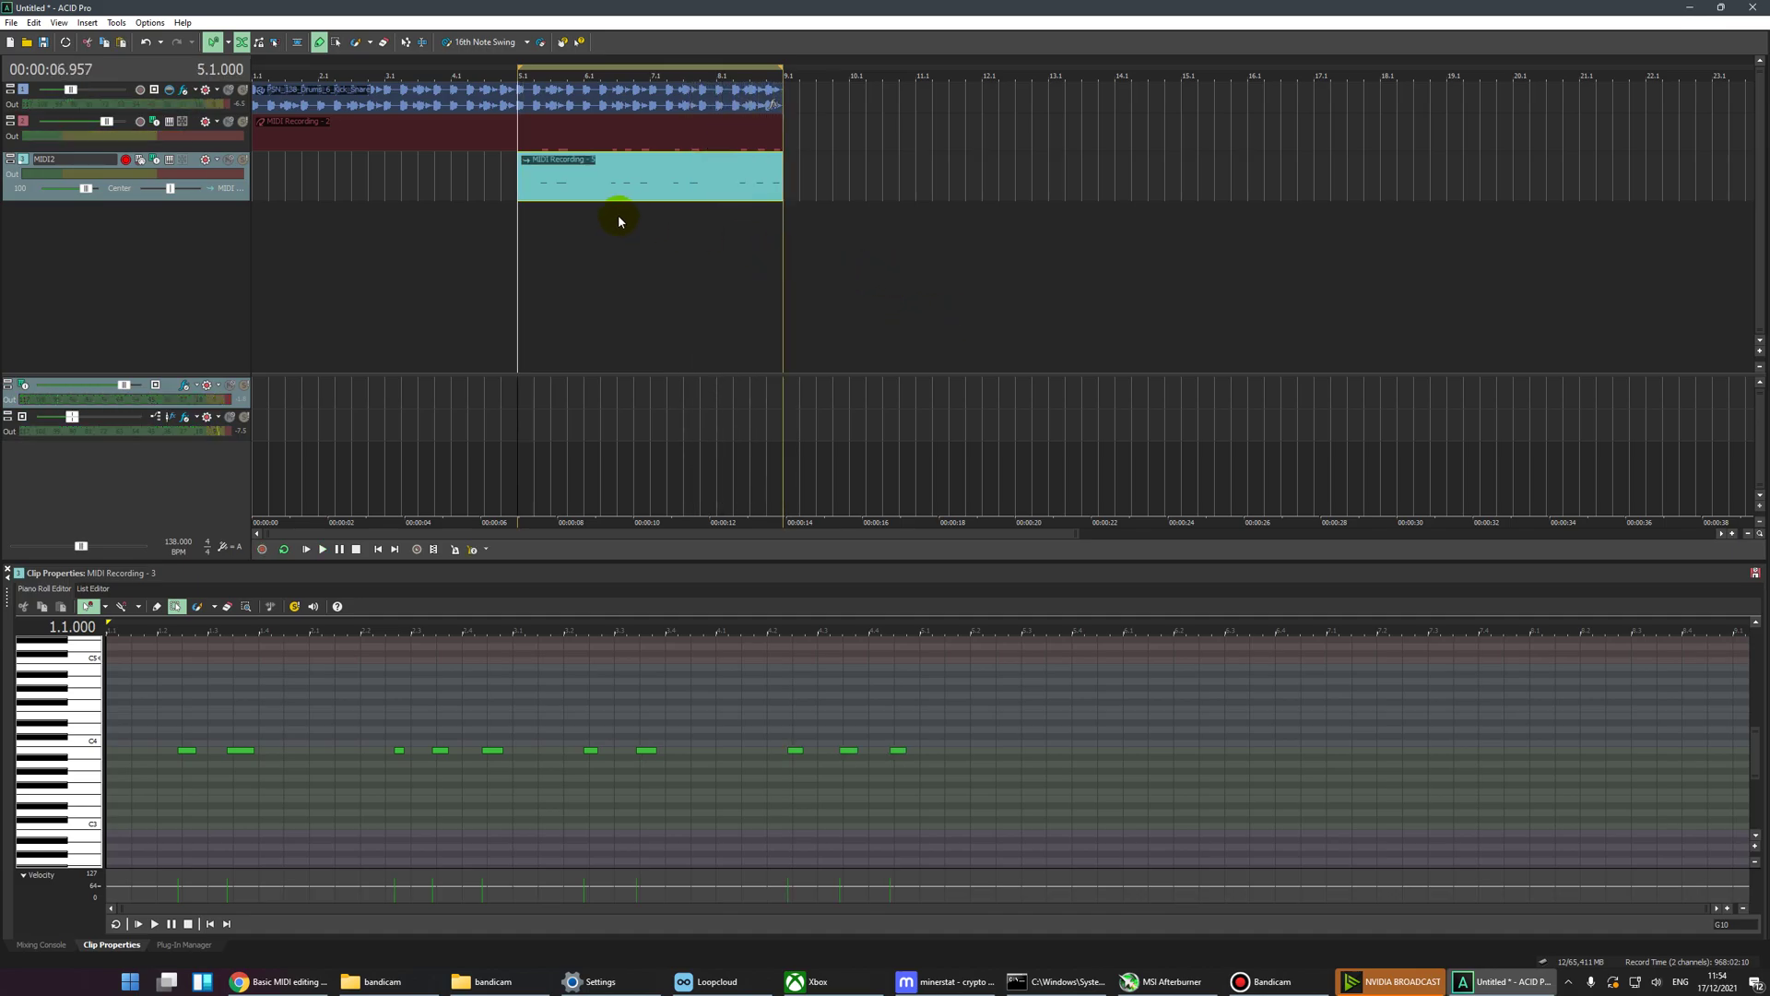
{"action": "left_click", "coordinate": [543, 195]}
Step: Check the recorded notes' timing by moving the playhead between 5.2.480 and 5.4.384
{"action": "scroll", "coordinate": [572, 238], "scroll_direction": "up", "scroll_amount": 3}
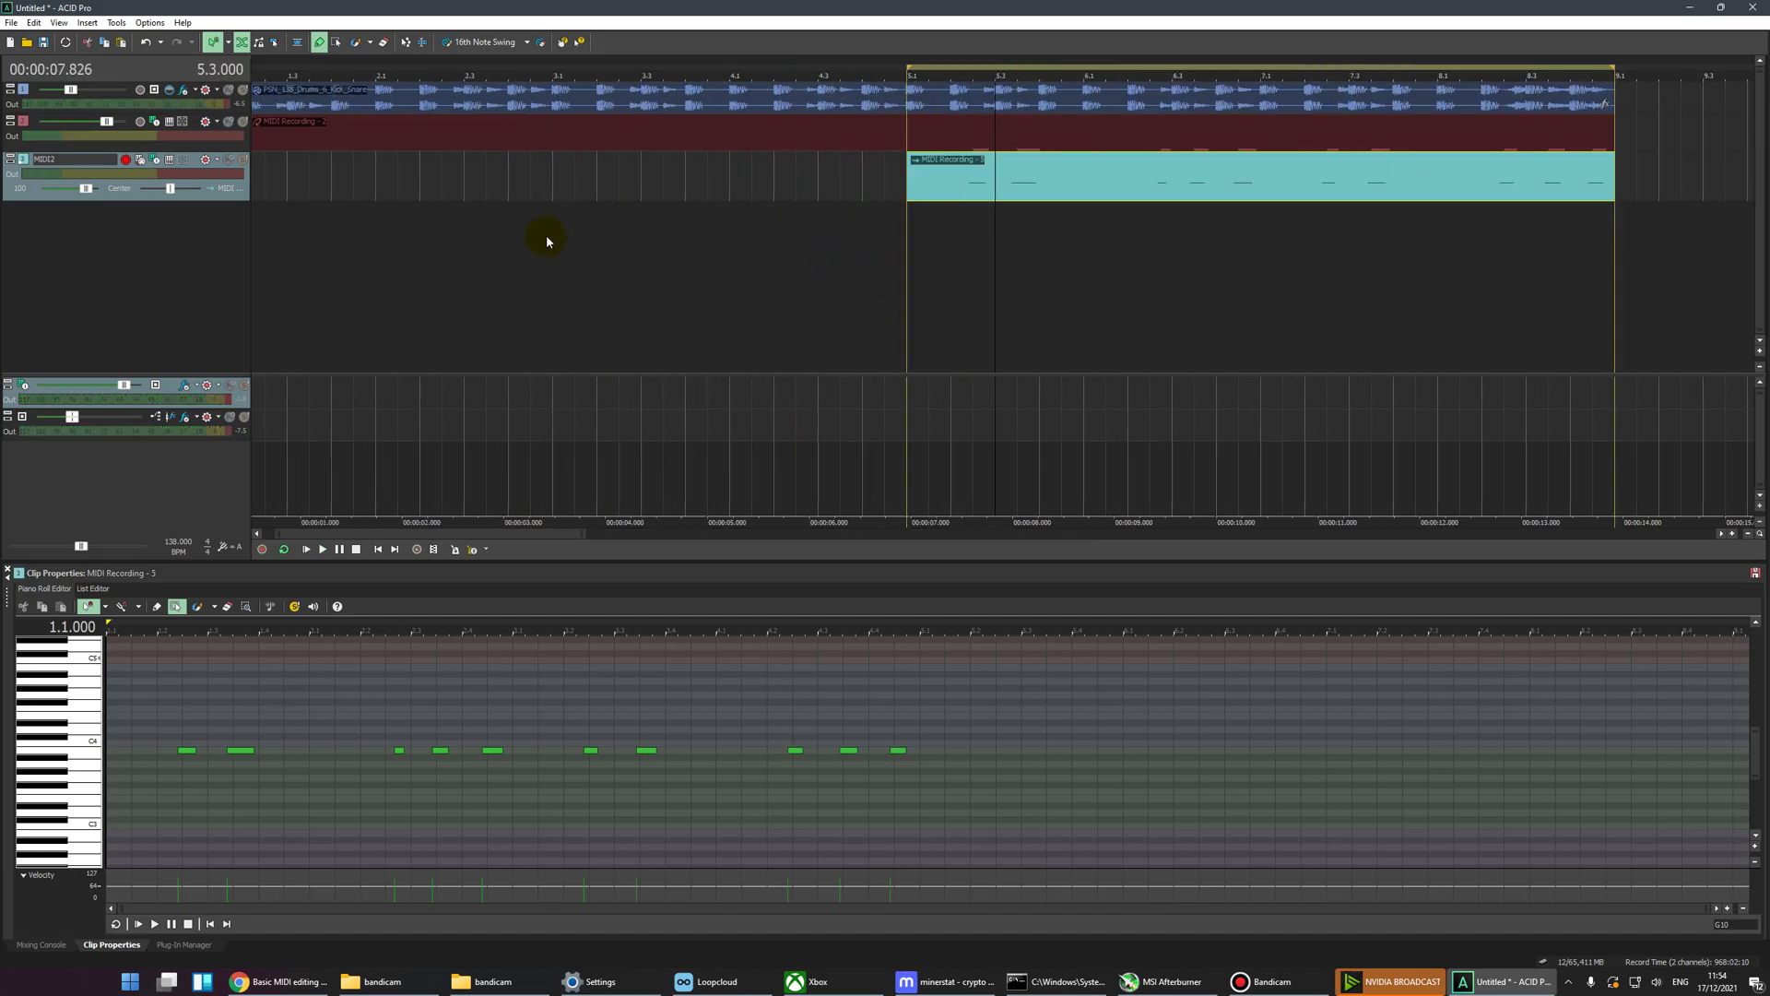
{"action": "scroll", "coordinate": [944, 210], "scroll_direction": "up", "scroll_amount": 3}
{"action": "scroll", "coordinate": [945, 210], "scroll_direction": "up", "scroll_amount": 2}
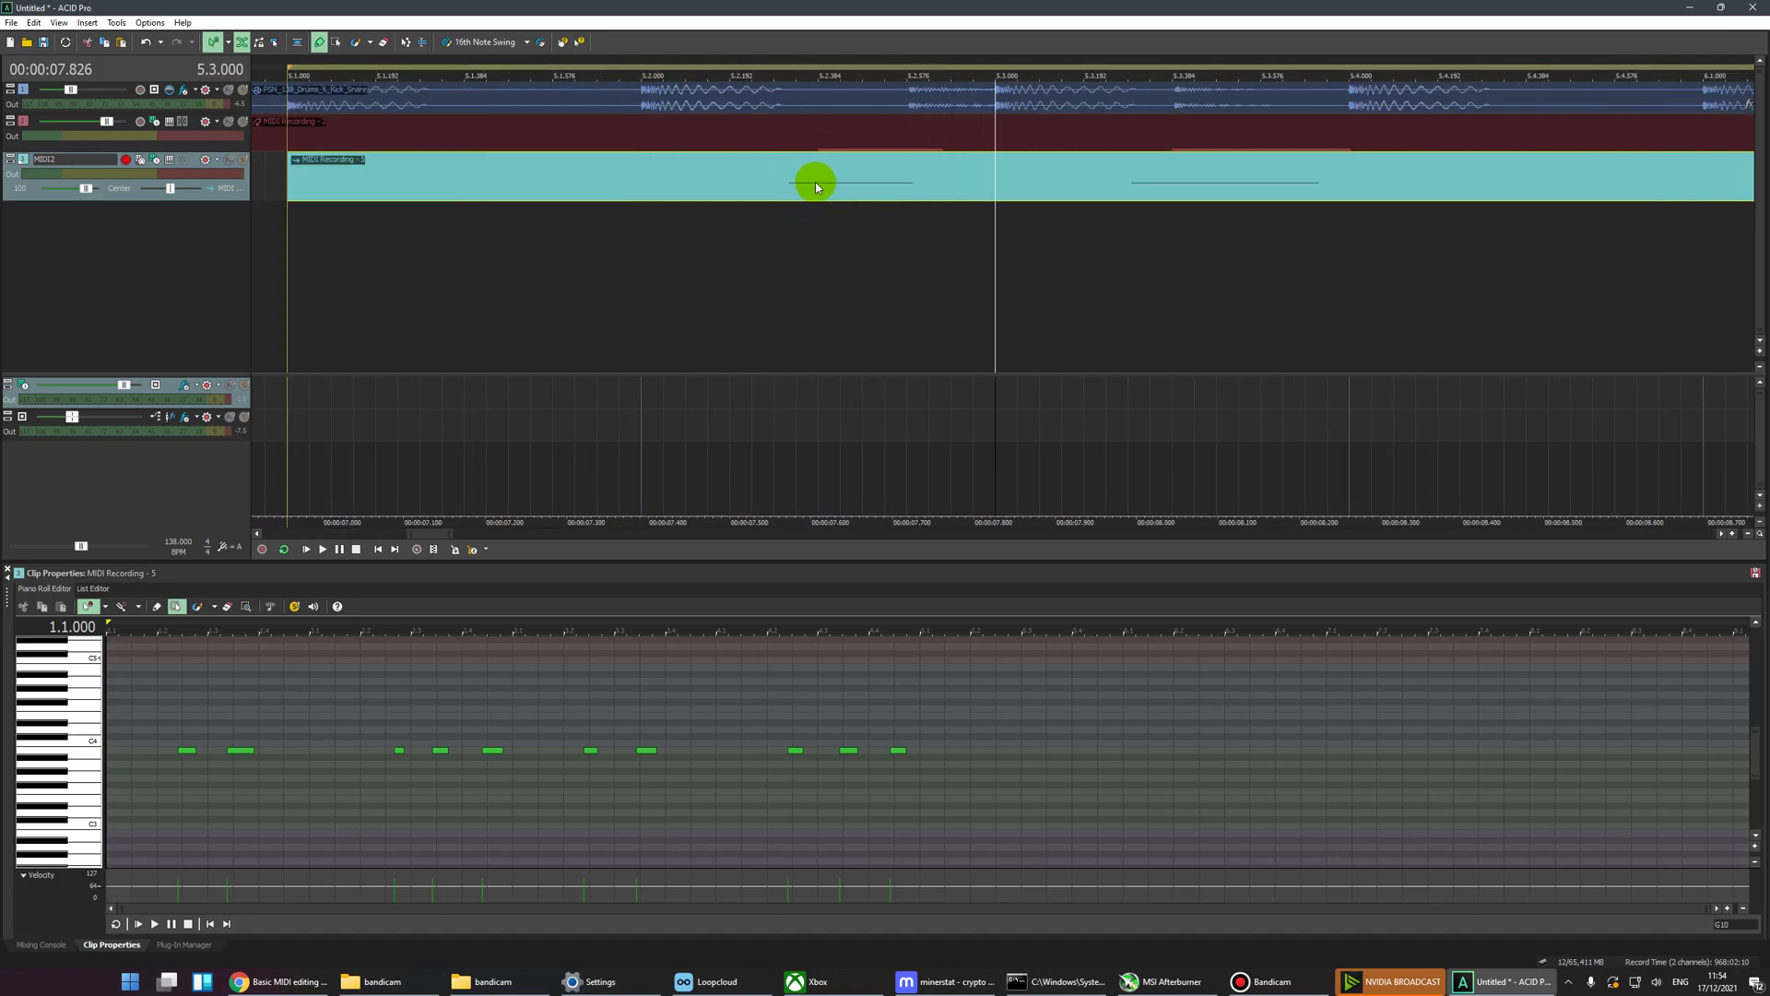
{"action": "left_click", "coordinate": [862, 175]}
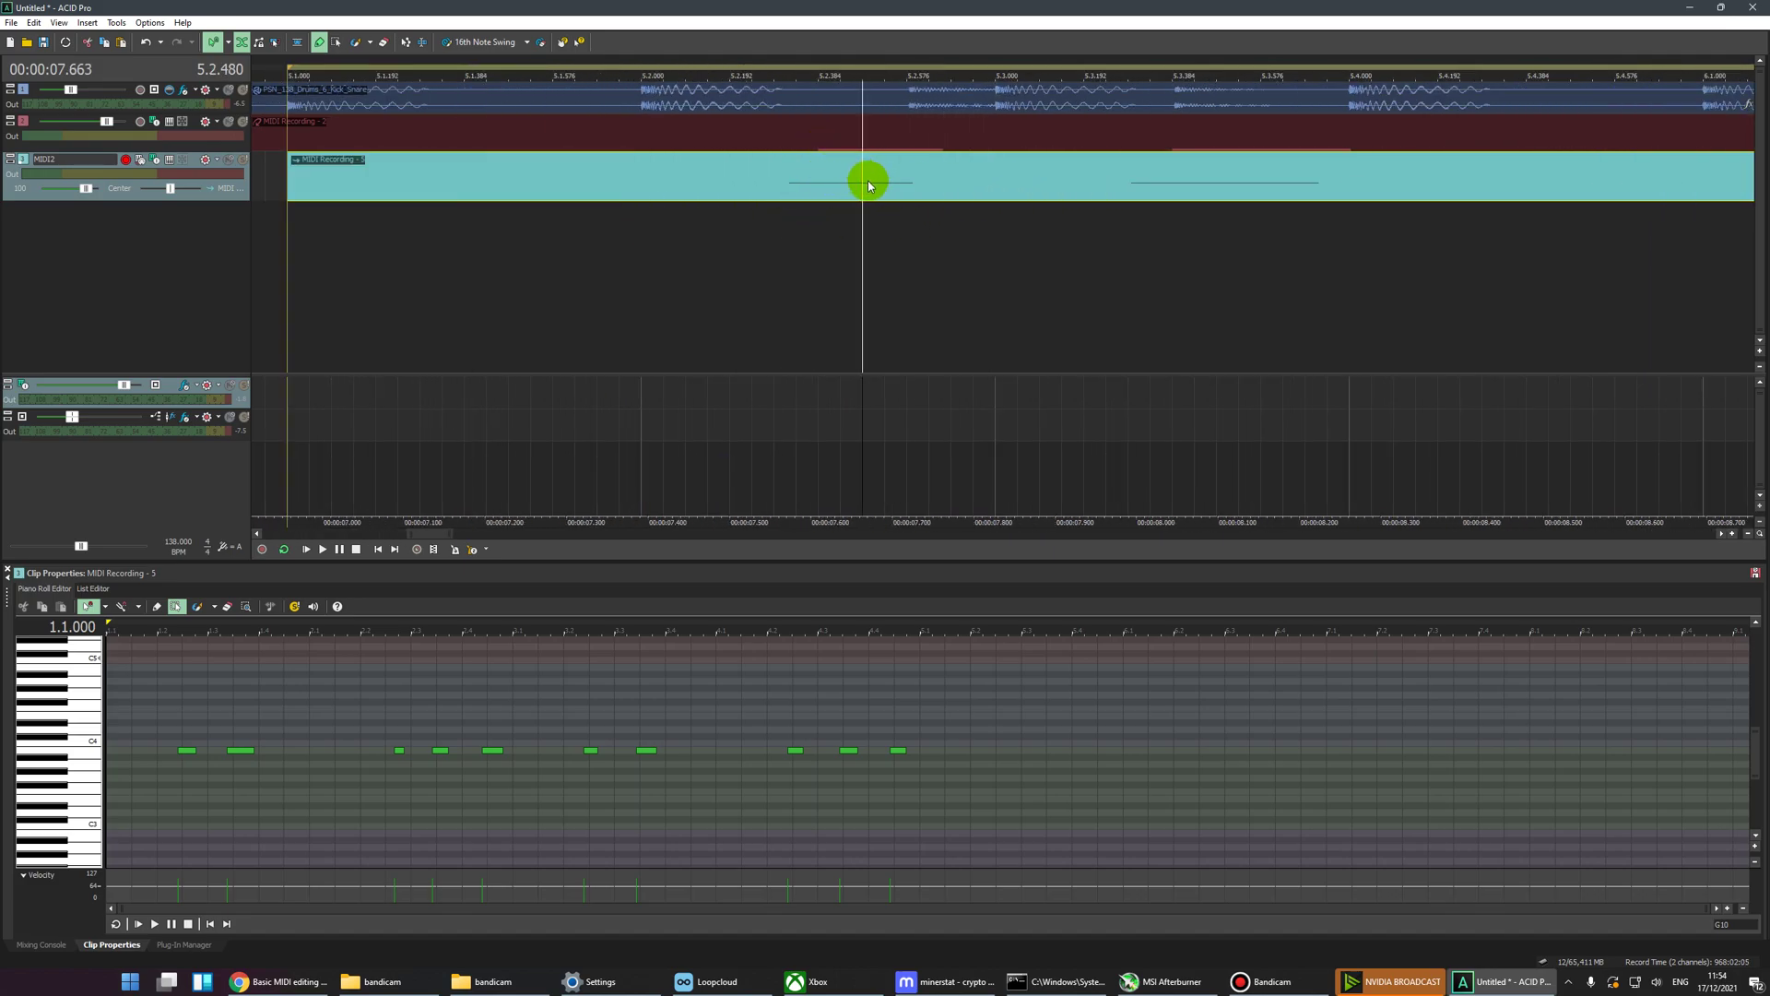
{"action": "scroll", "coordinate": [932, 169], "scroll_direction": "down", "scroll_amount": 5}
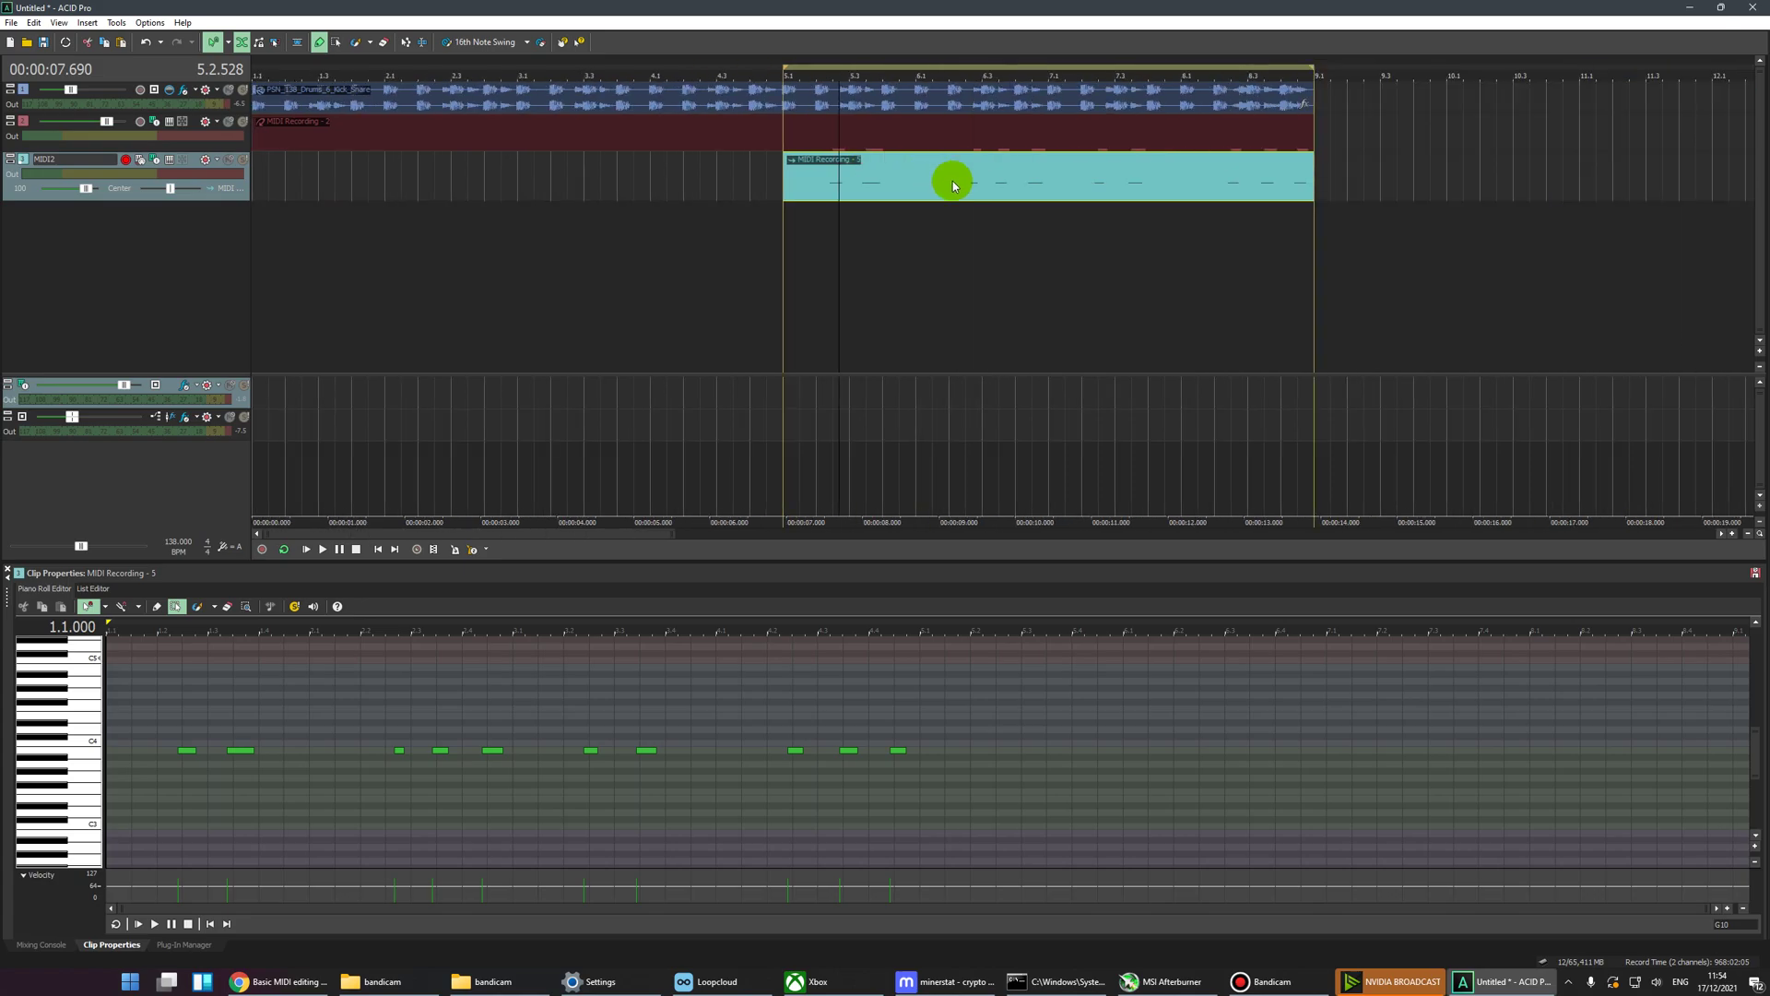
{"action": "left_click", "coordinate": [853, 170]}
{"action": "left_click", "coordinate": [899, 175]}
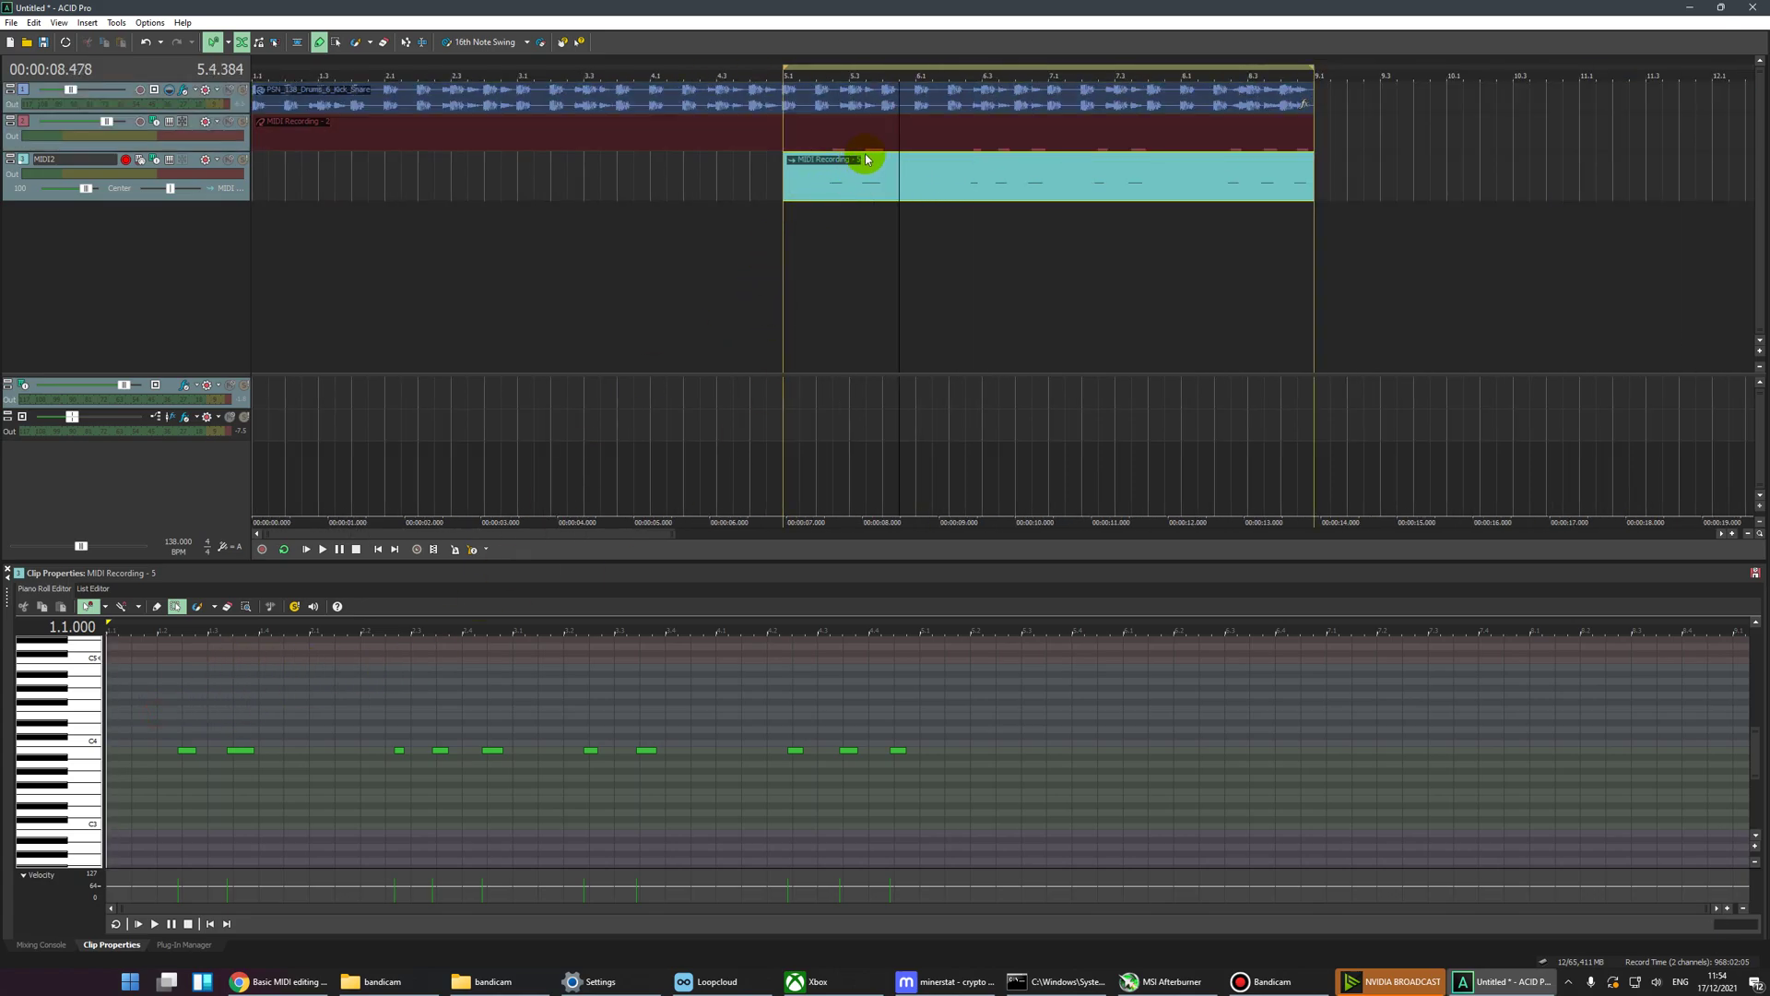
{"action": "left_click", "coordinate": [848, 178]}
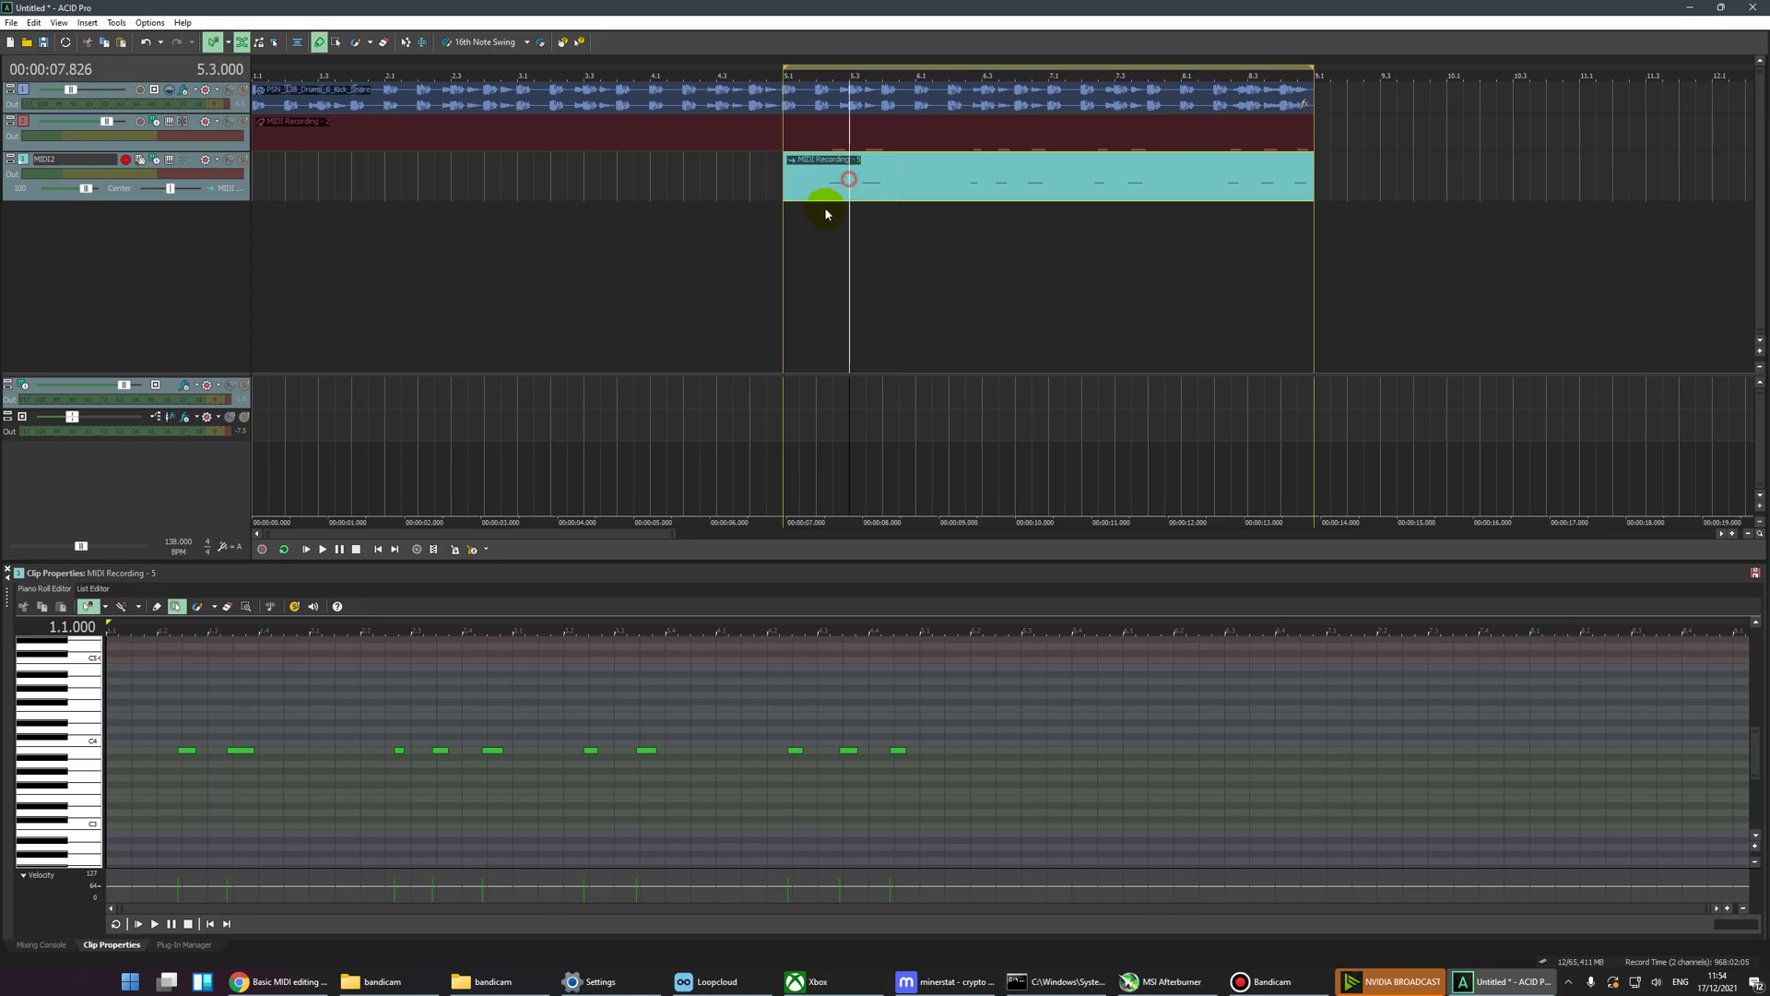
{"action": "left_click", "coordinate": [148, 690]}
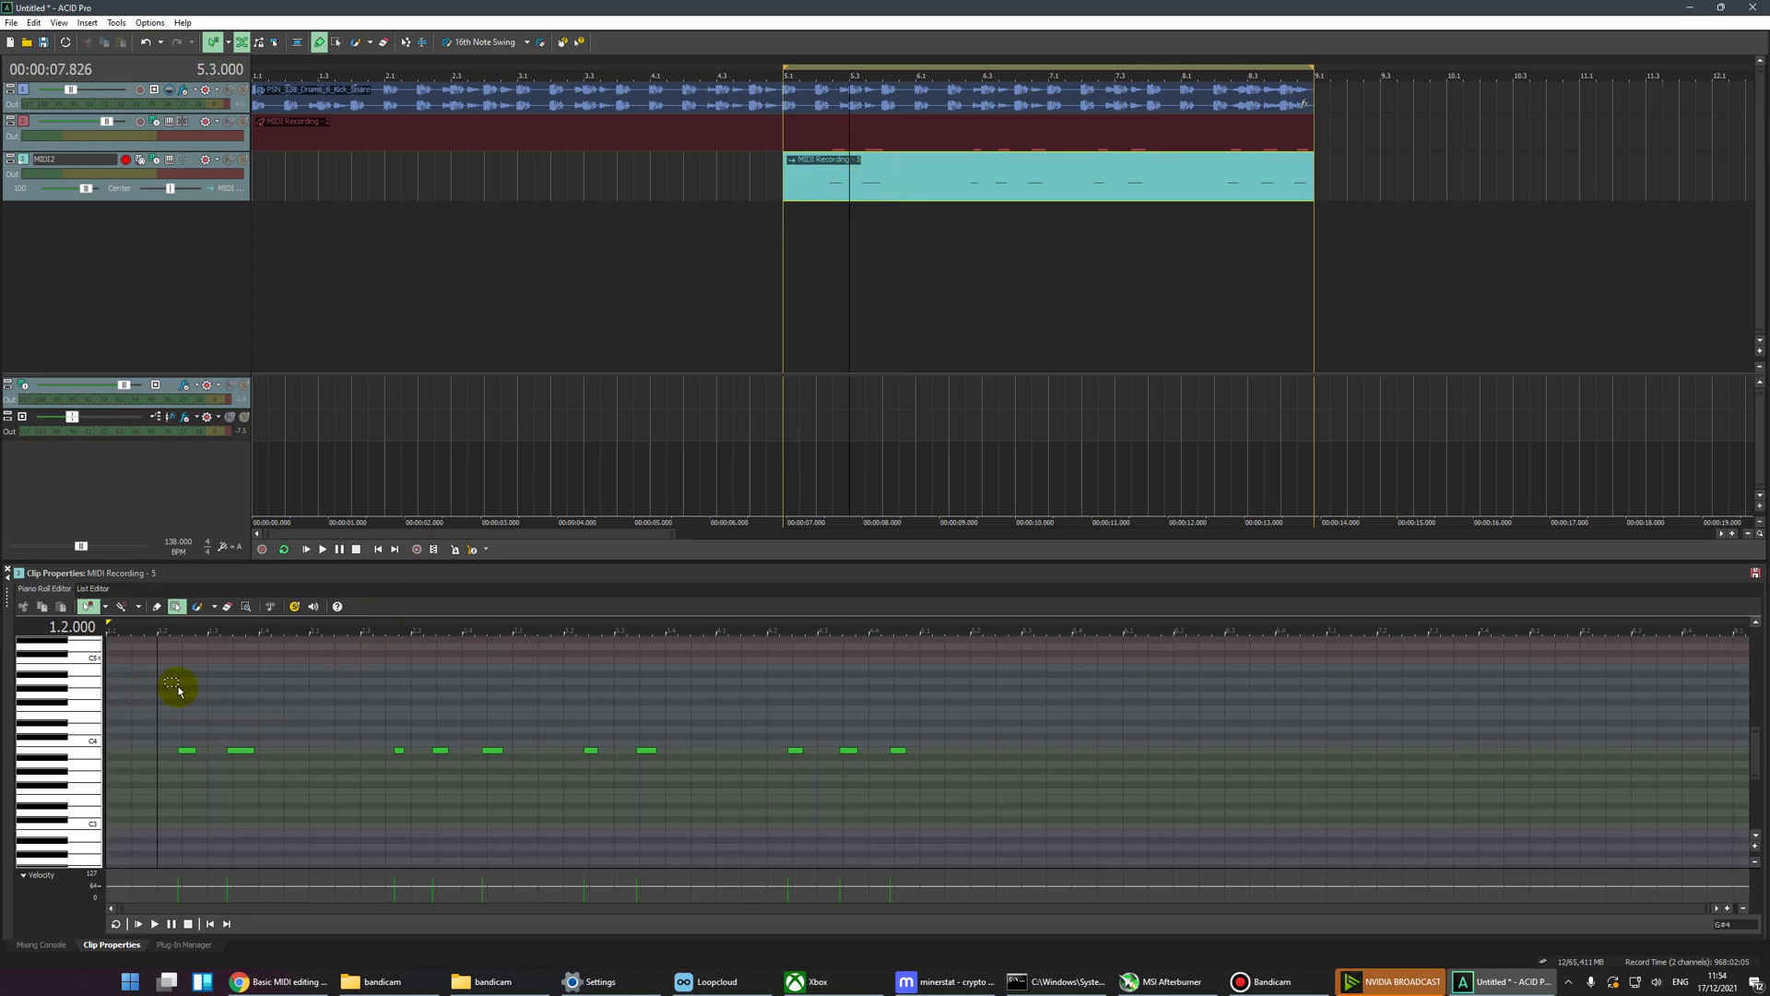
Step: Quantize all the take's note starts to 16th notes, then select the original MIDI Recording - 2 clip
{"action": "key", "text": "ctrl+a"}
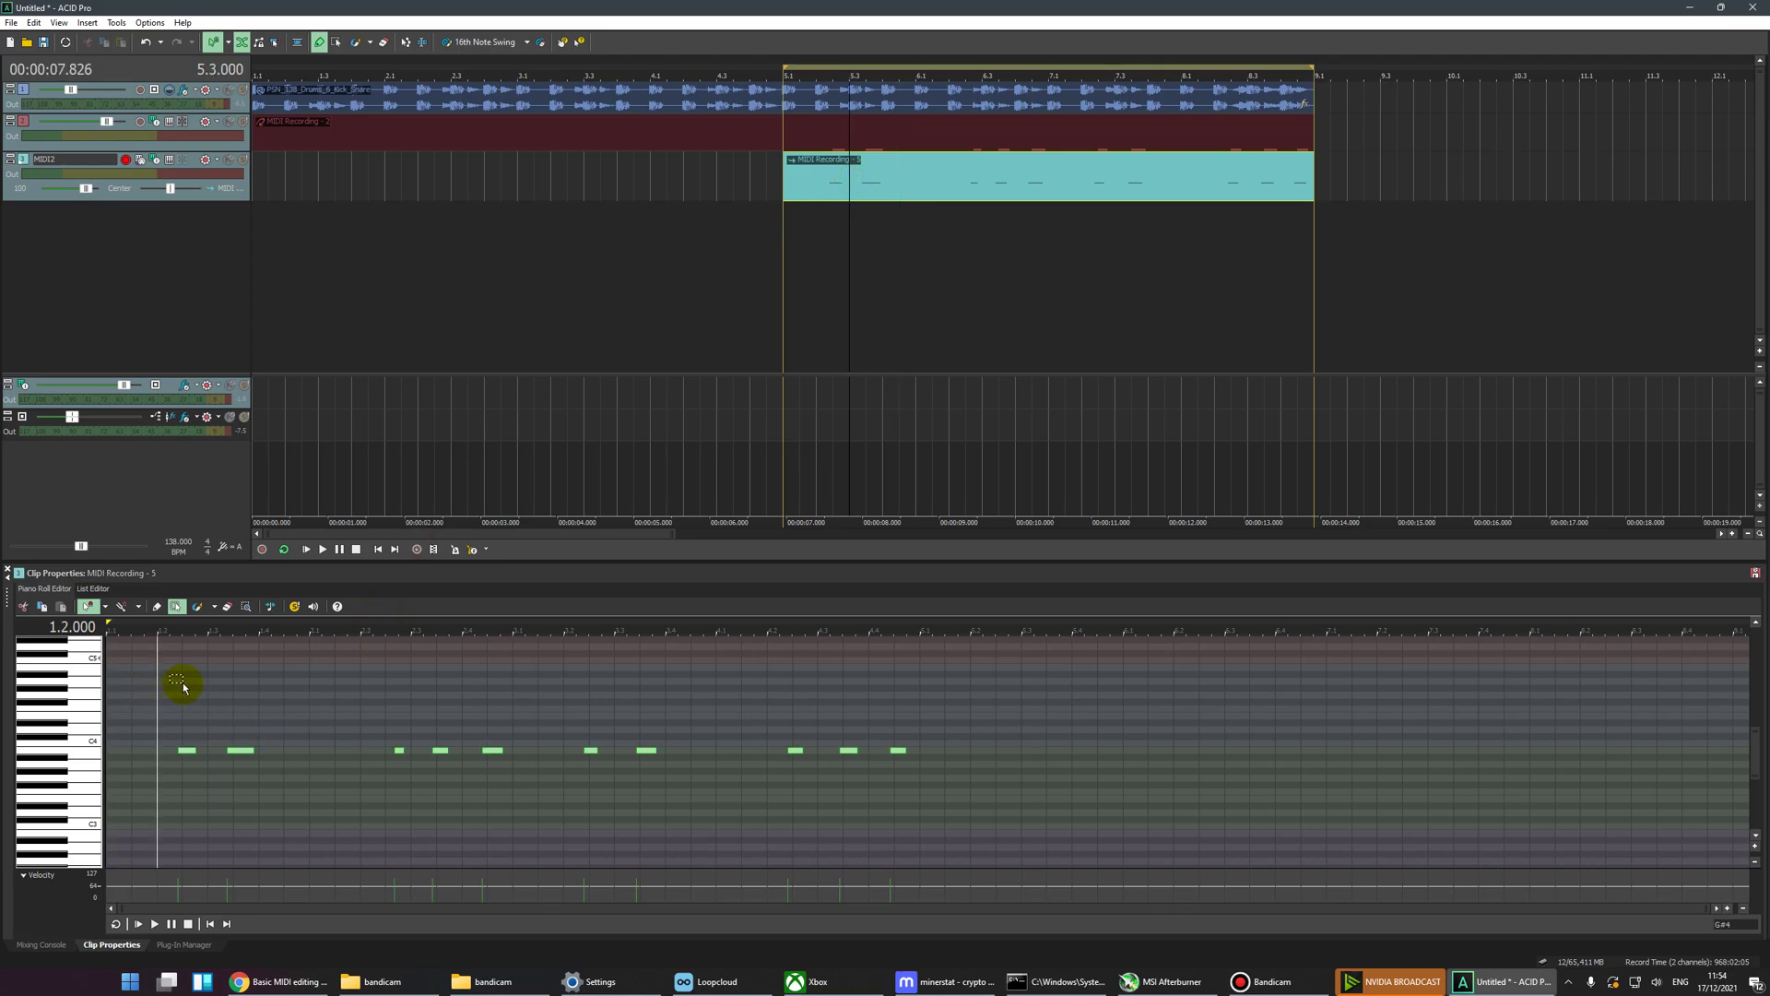
{"action": "left_click", "coordinate": [268, 608]}
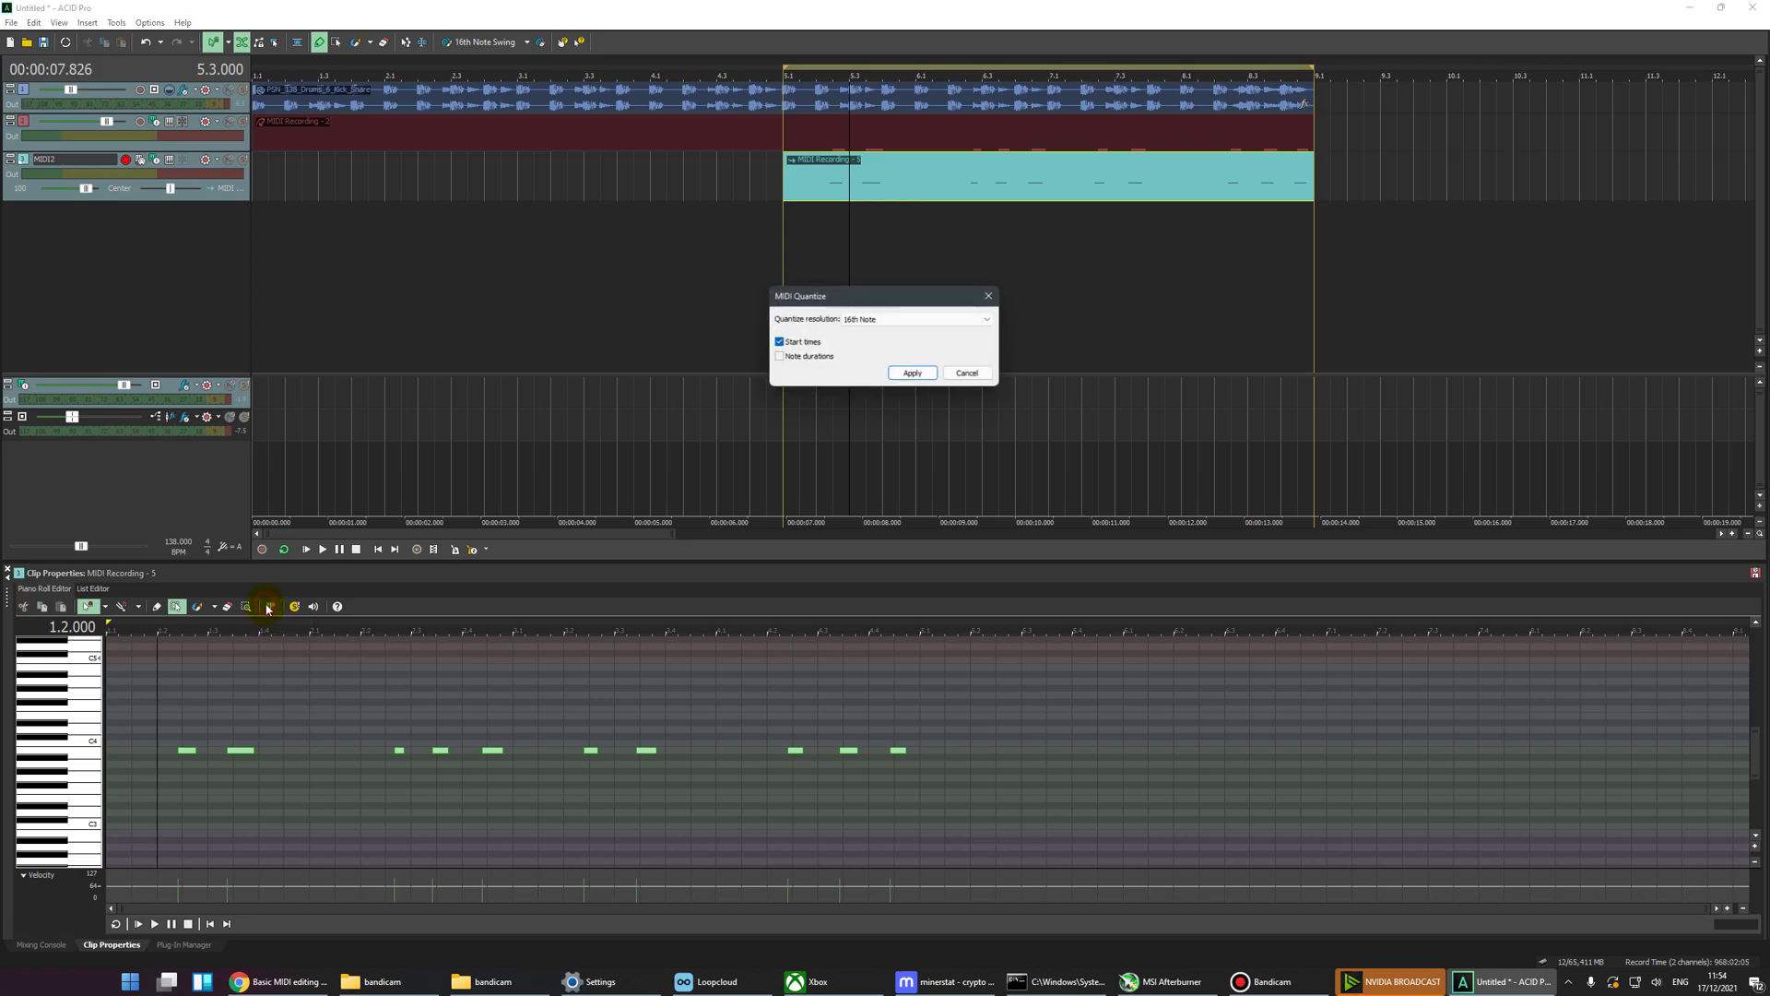
{"action": "left_click", "coordinate": [911, 376]}
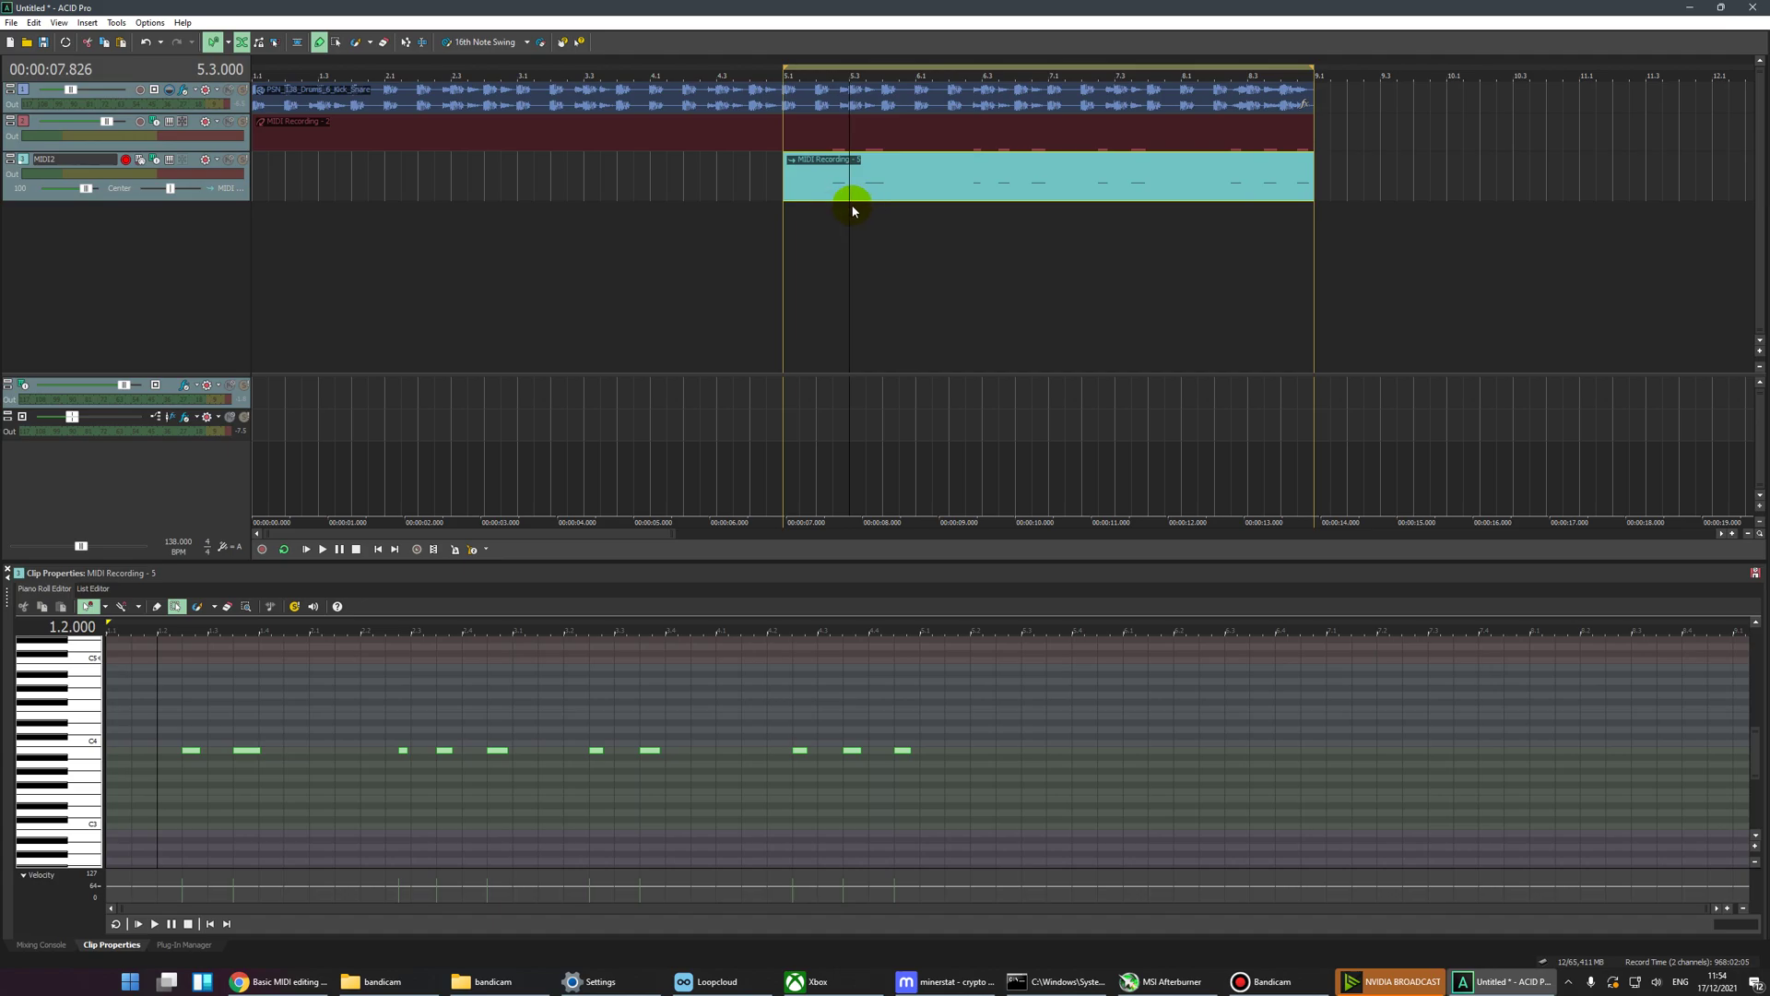
{"action": "left_click", "coordinate": [781, 140]}
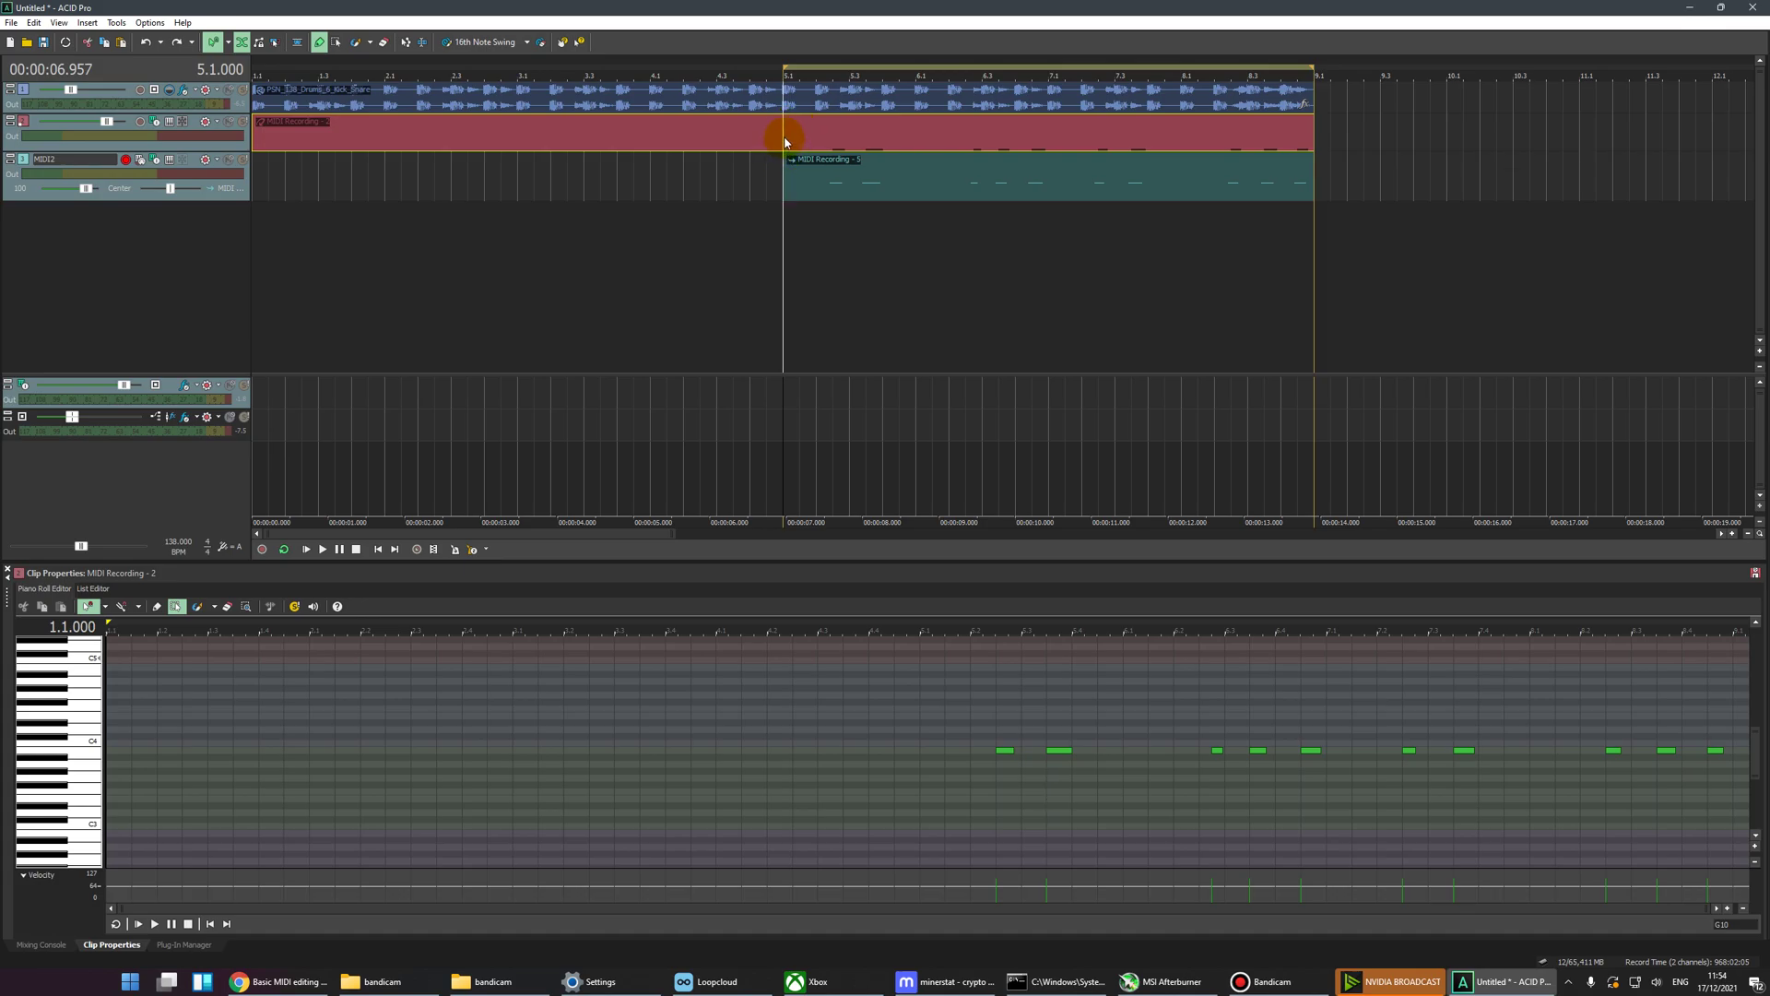
{"action": "left_click", "coordinate": [702, 136]}
Step: Delete the second MIDI track
{"action": "left_click", "coordinate": [779, 140]}
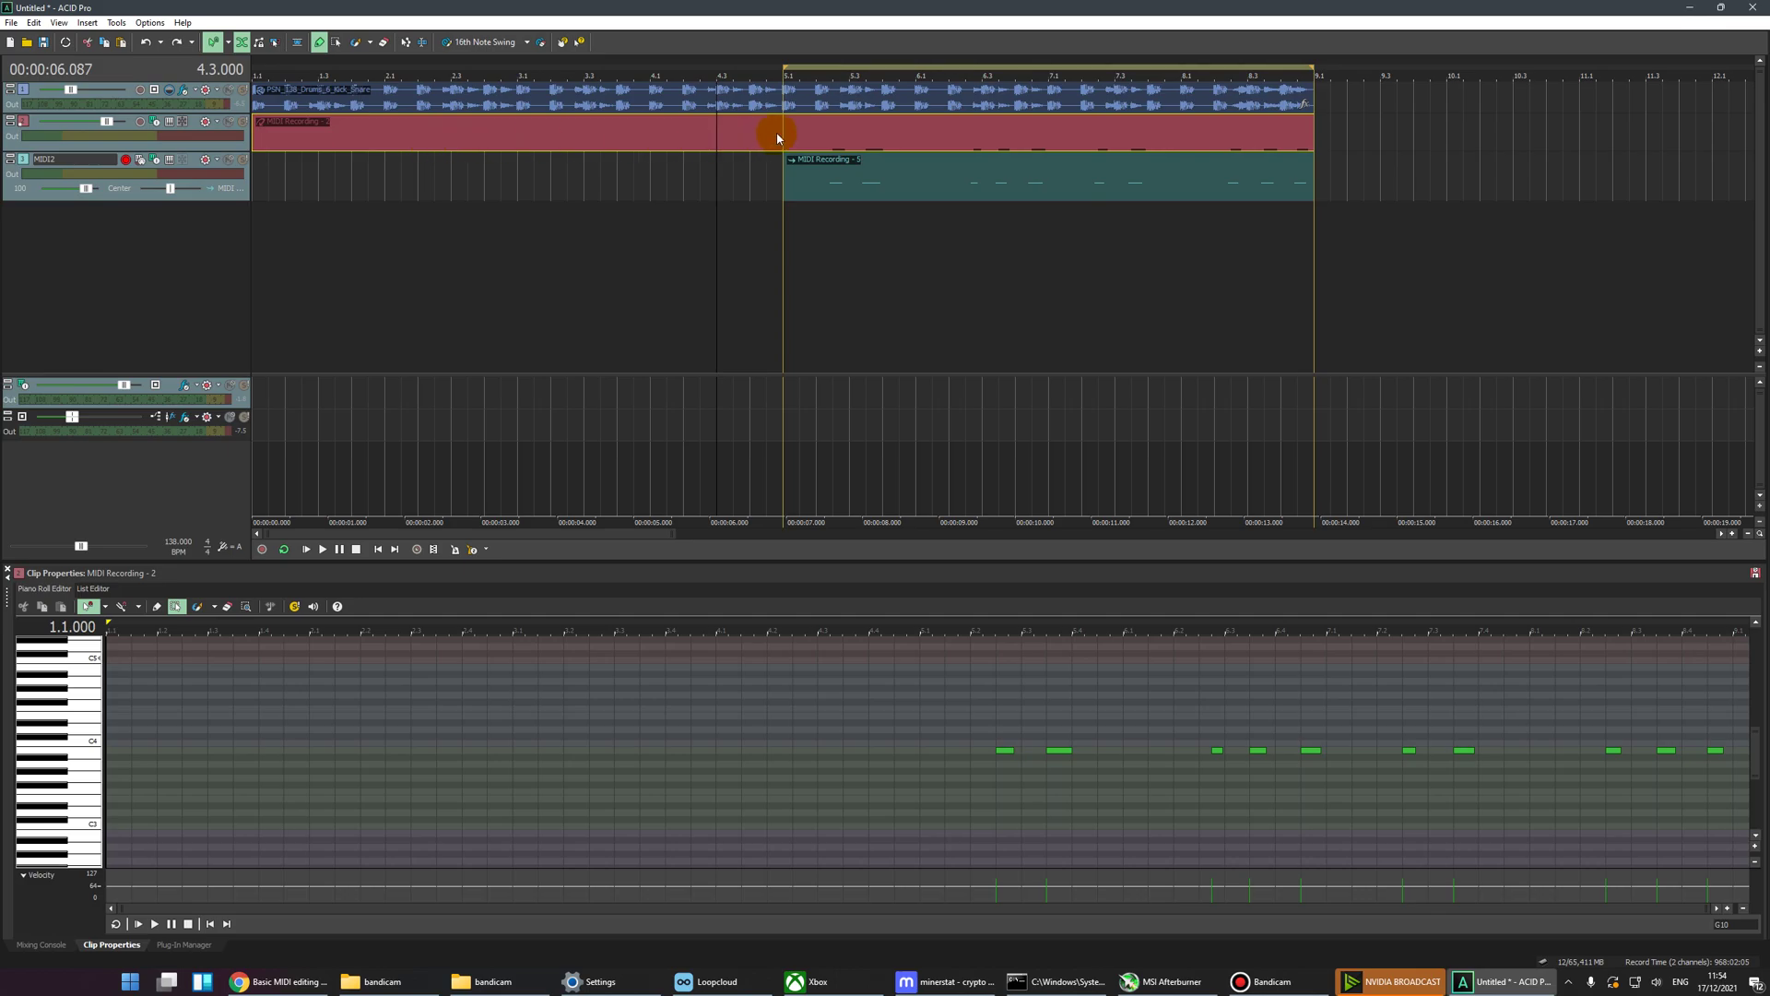
{"action": "left_click", "coordinate": [24, 160]}
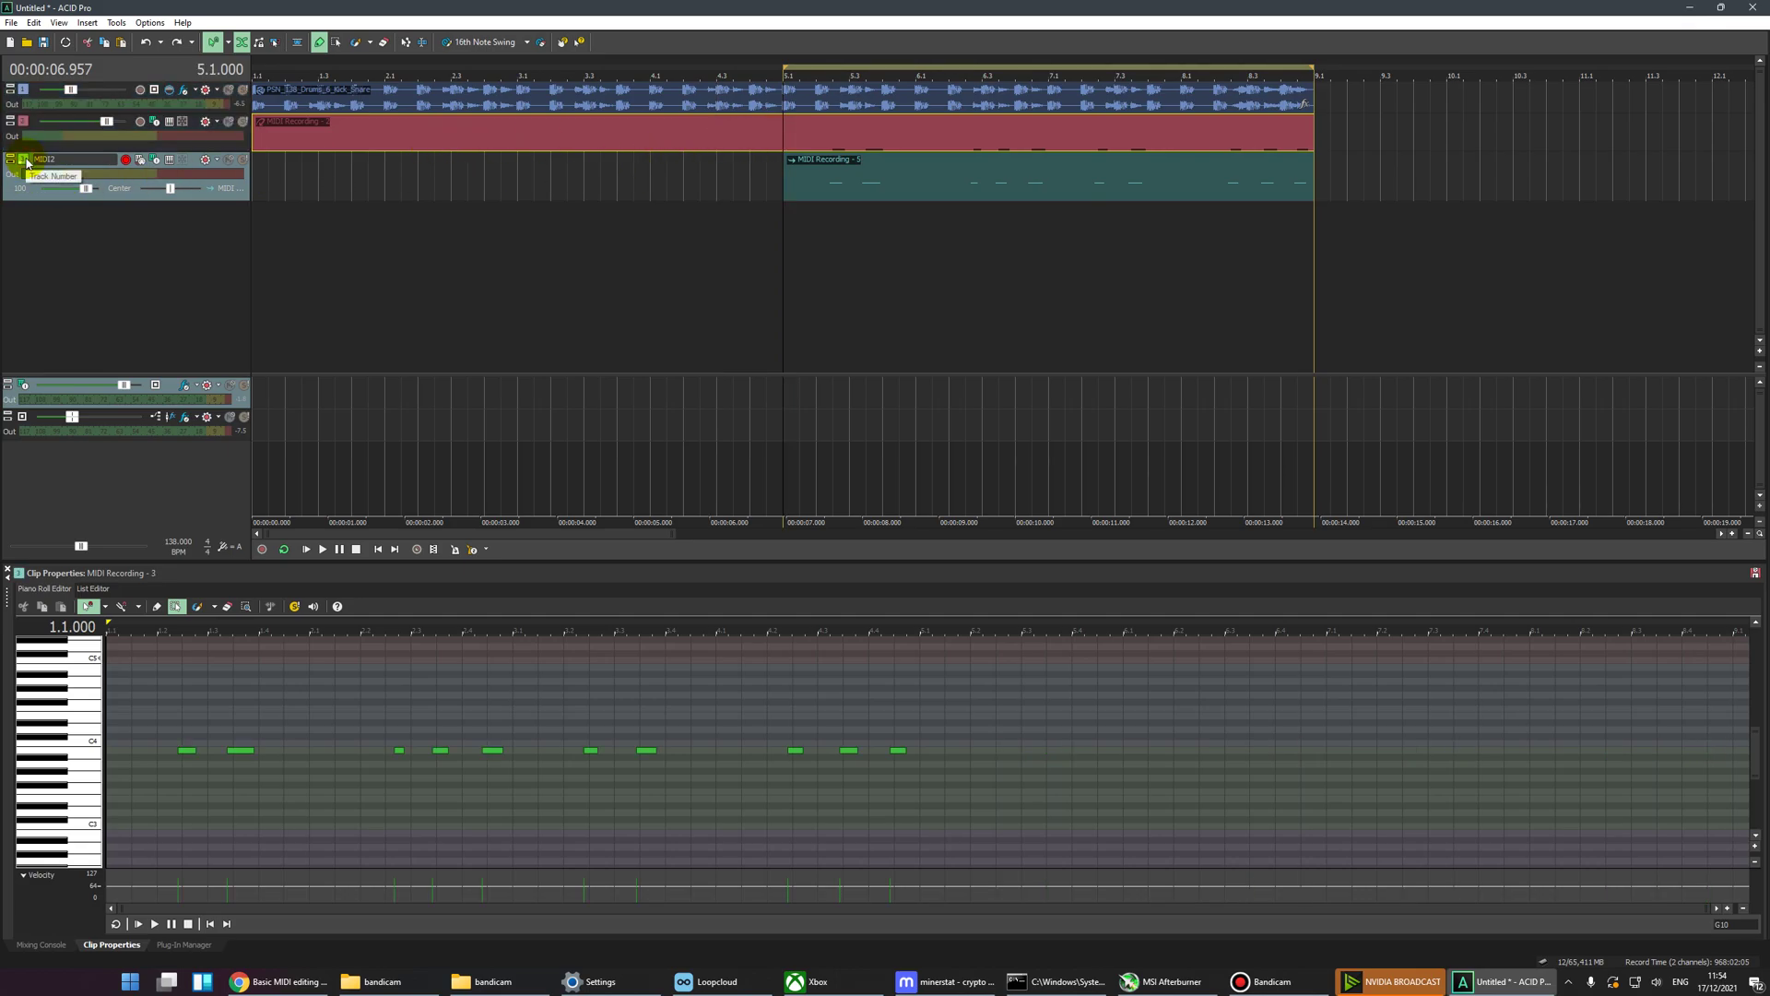
{"action": "key", "text": "Delete"}
Step: Move the play position to bar 5.1 and select the MIDI Recording - 2 clip
{"action": "left_click", "coordinate": [387, 131]}
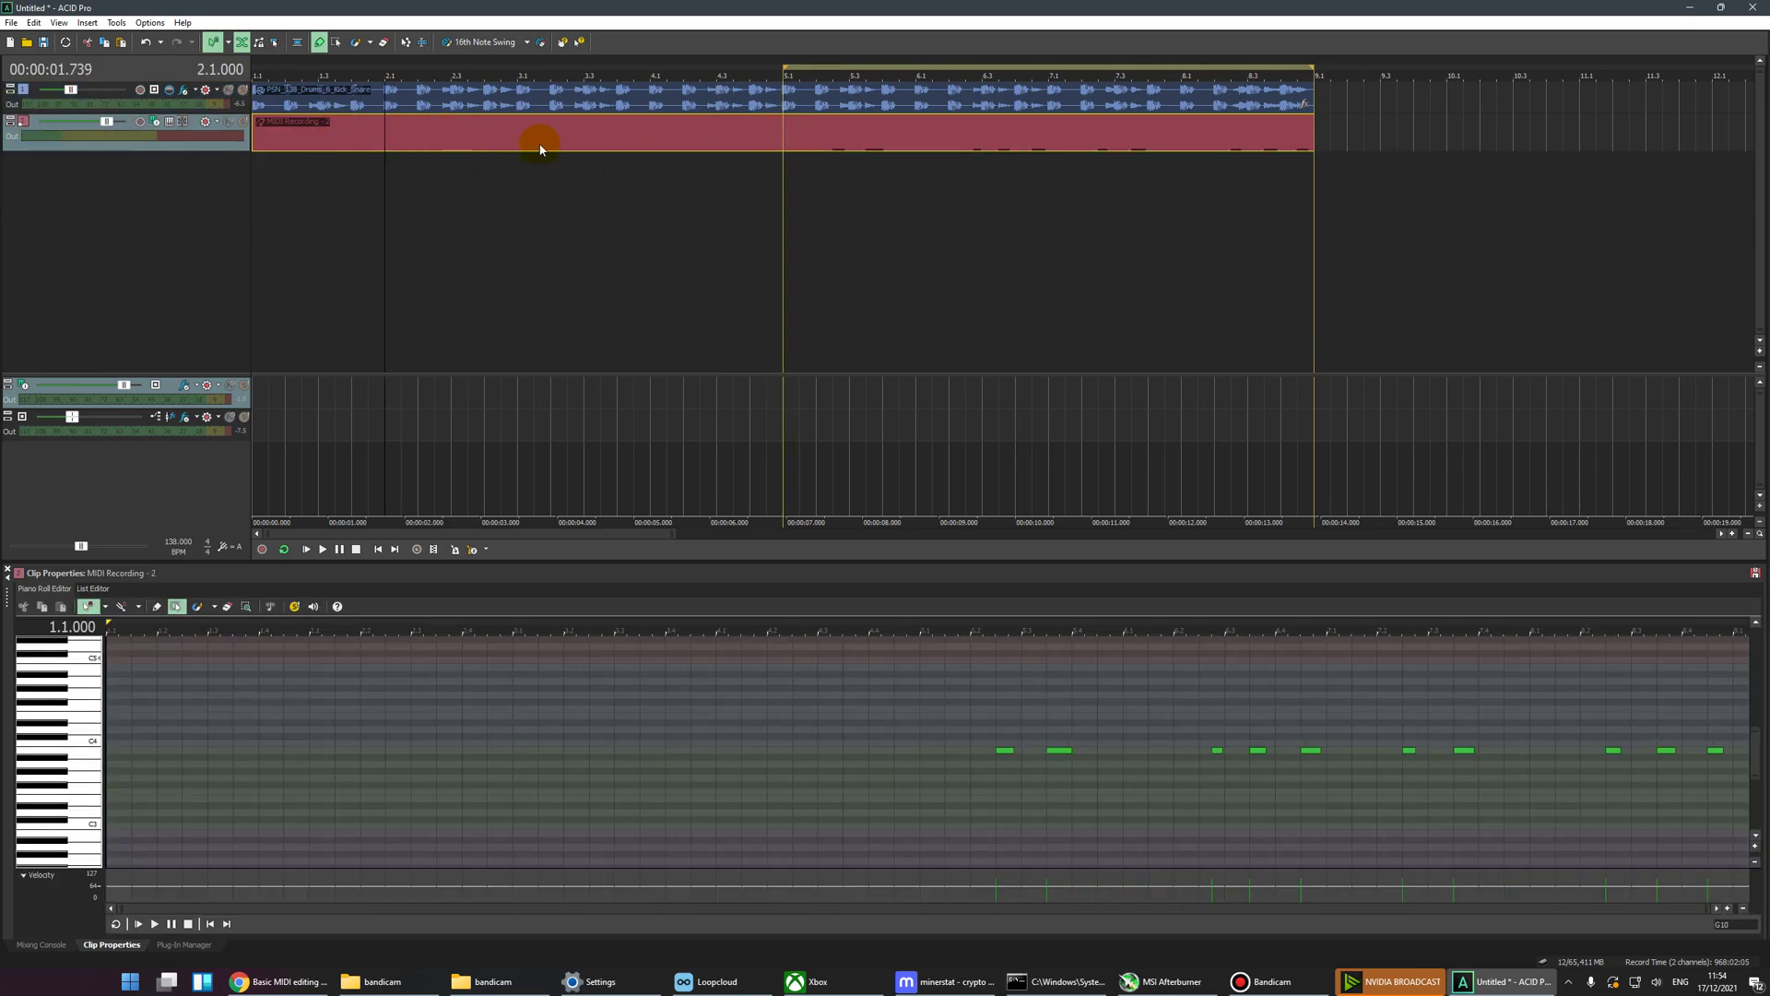
{"action": "left_click", "coordinate": [780, 135]}
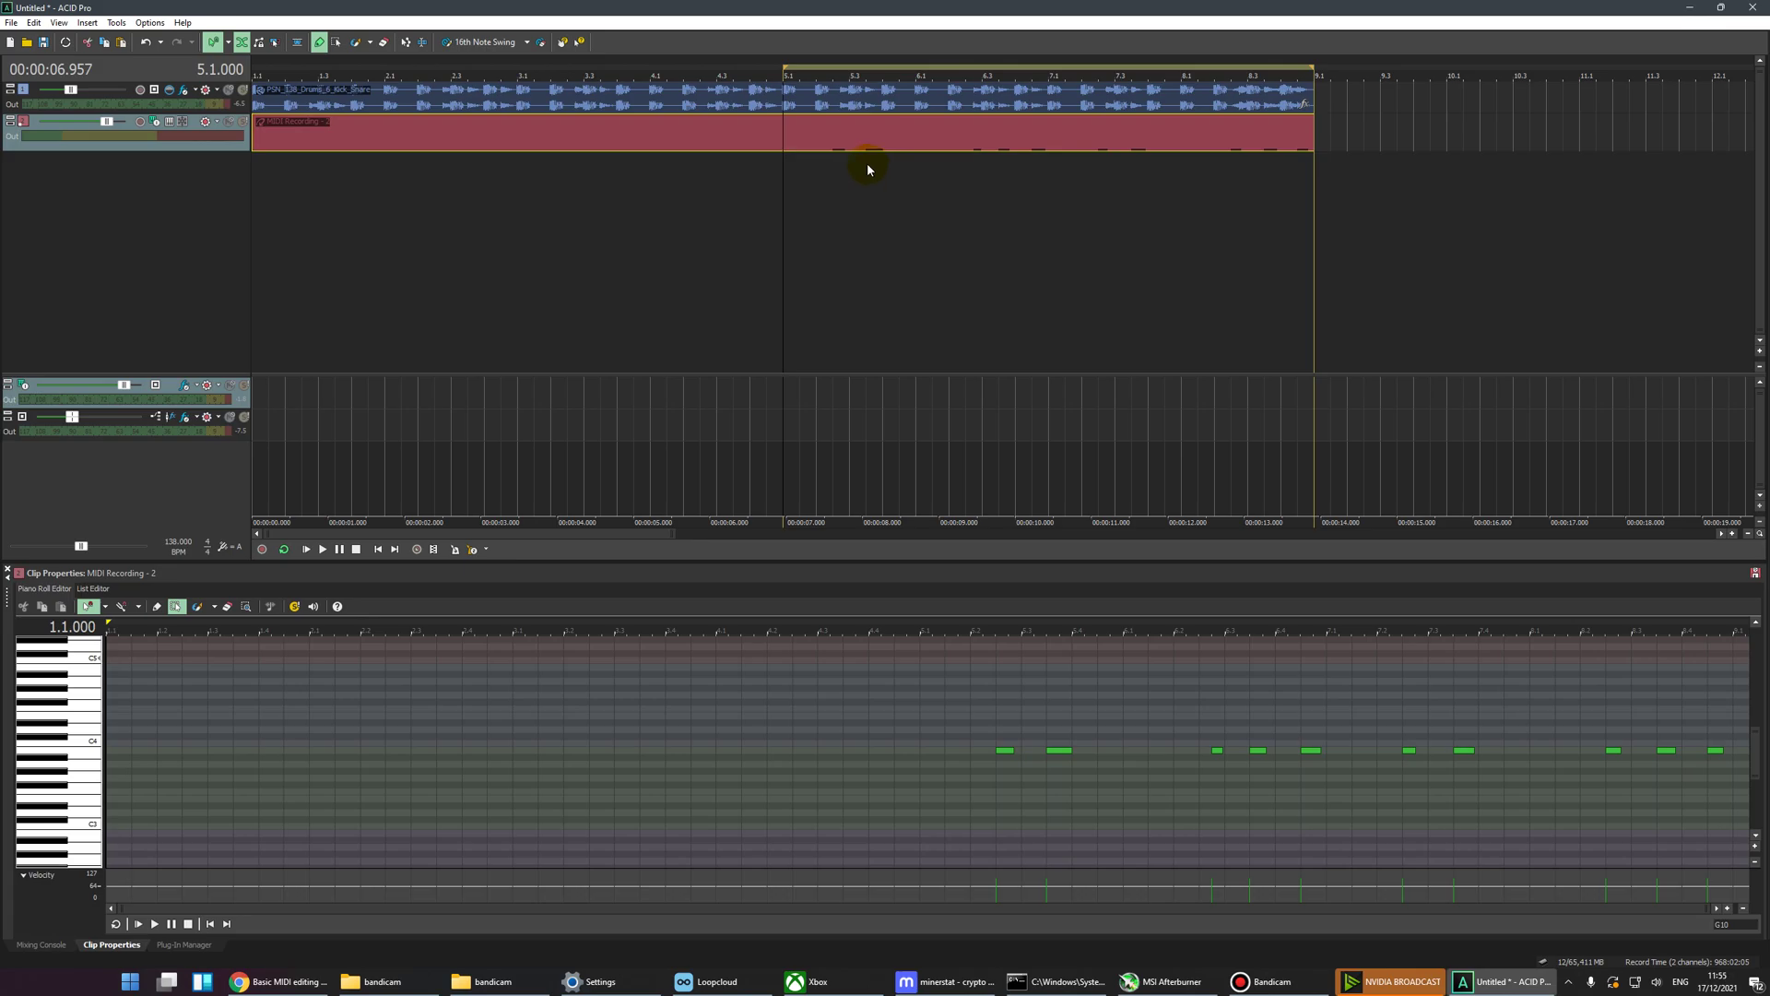
{"action": "left_click", "coordinate": [768, 133]}
{"action": "left_click", "coordinate": [785, 132]}
{"action": "double_click", "coordinate": [784, 135]}
{"action": "left_click", "coordinate": [784, 135]}
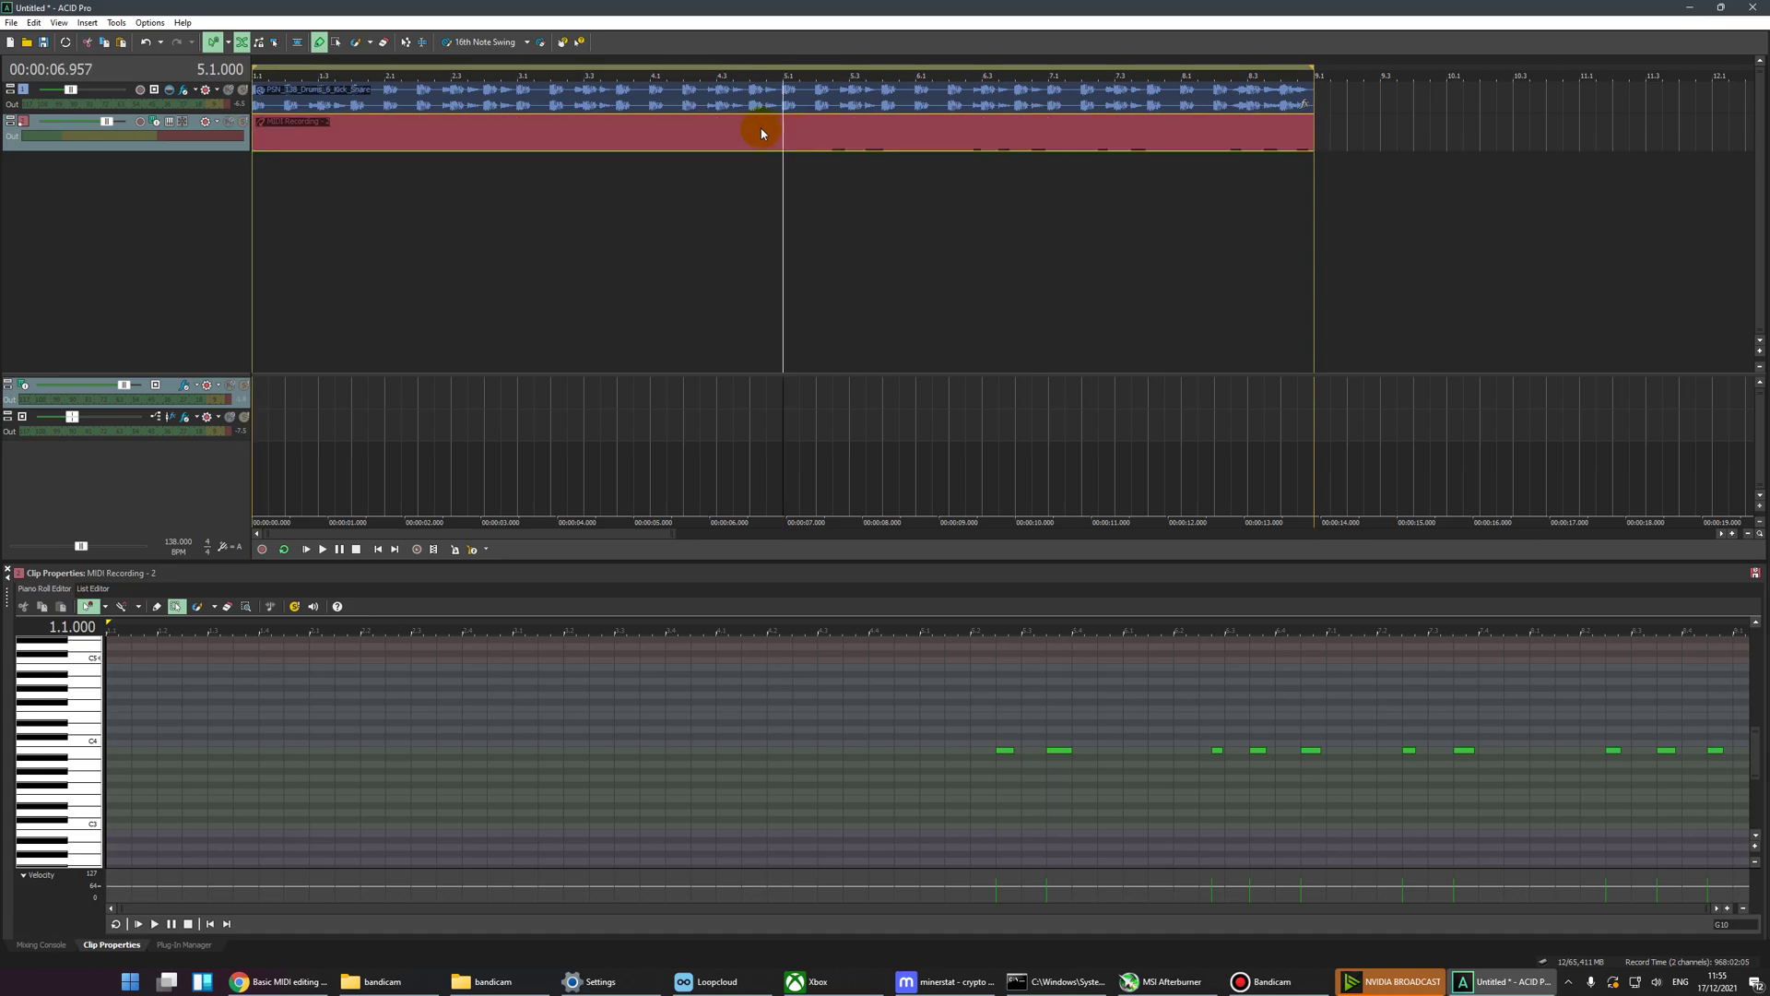
Step: Show the bass clip's notes inline in a taller MIDI lane and trim its start to bar 5.1
{"action": "key", "text": "ctrl+shift+i"}
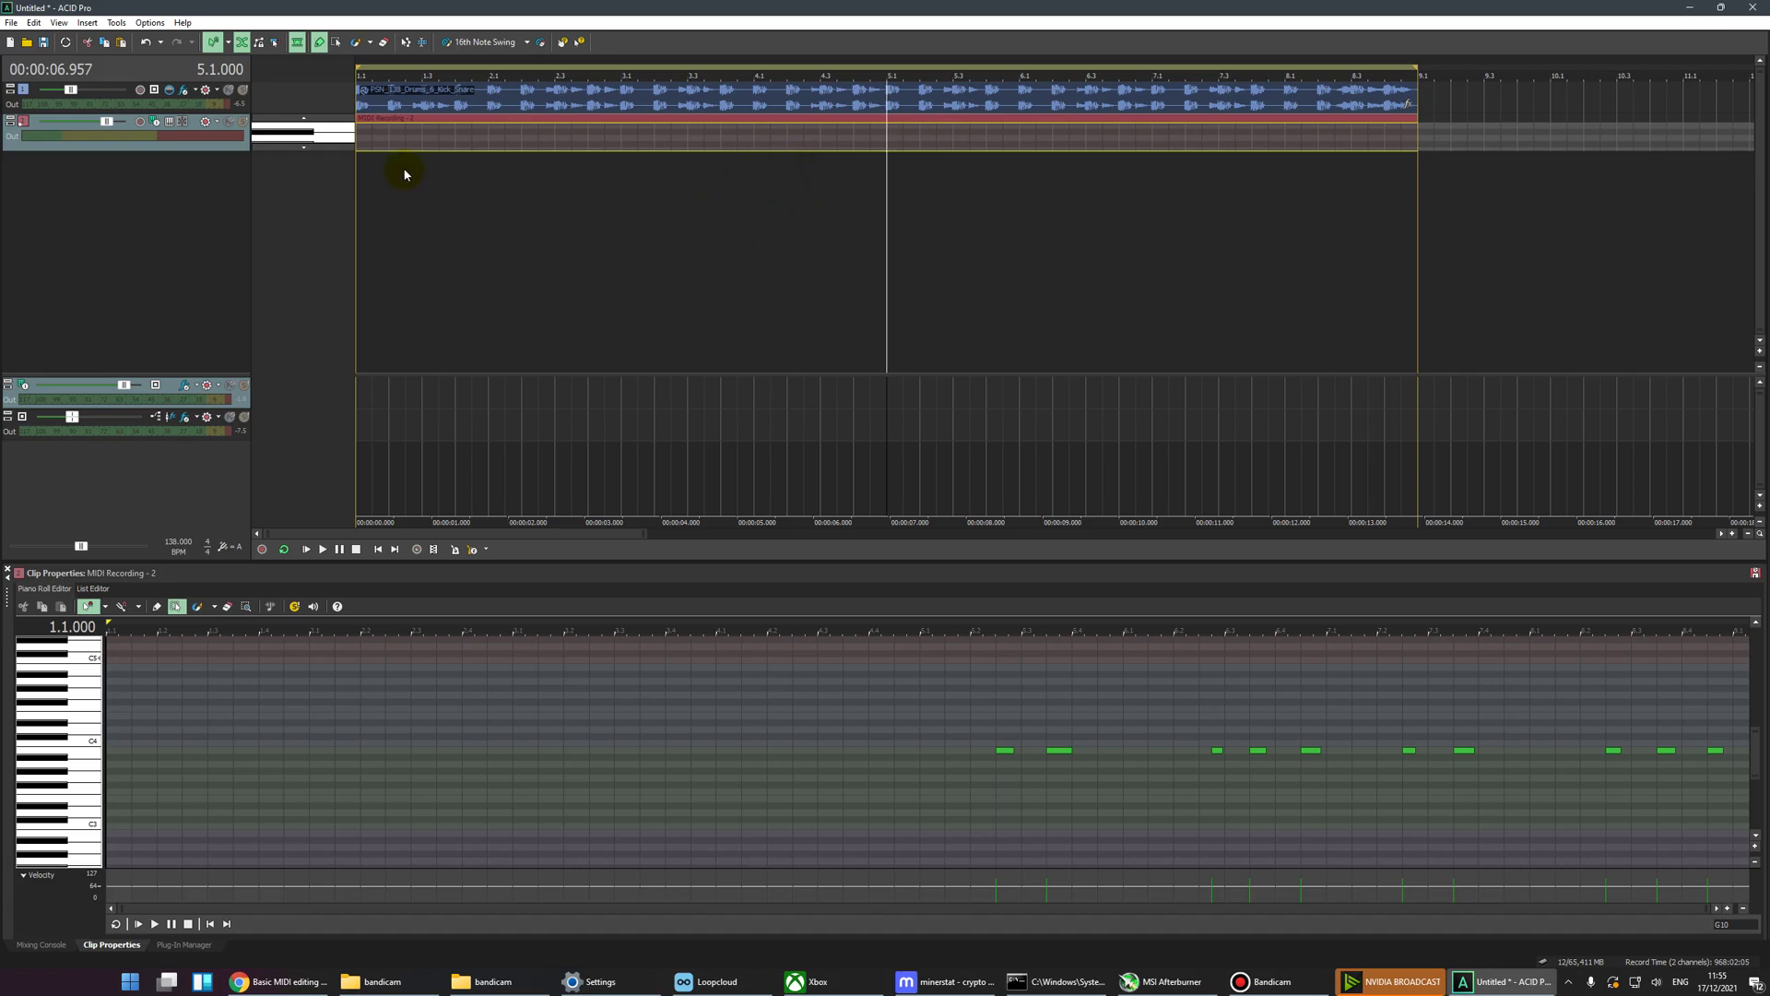
{"action": "scroll", "coordinate": [337, 153], "scroll_direction": "down", "scroll_amount": 2}
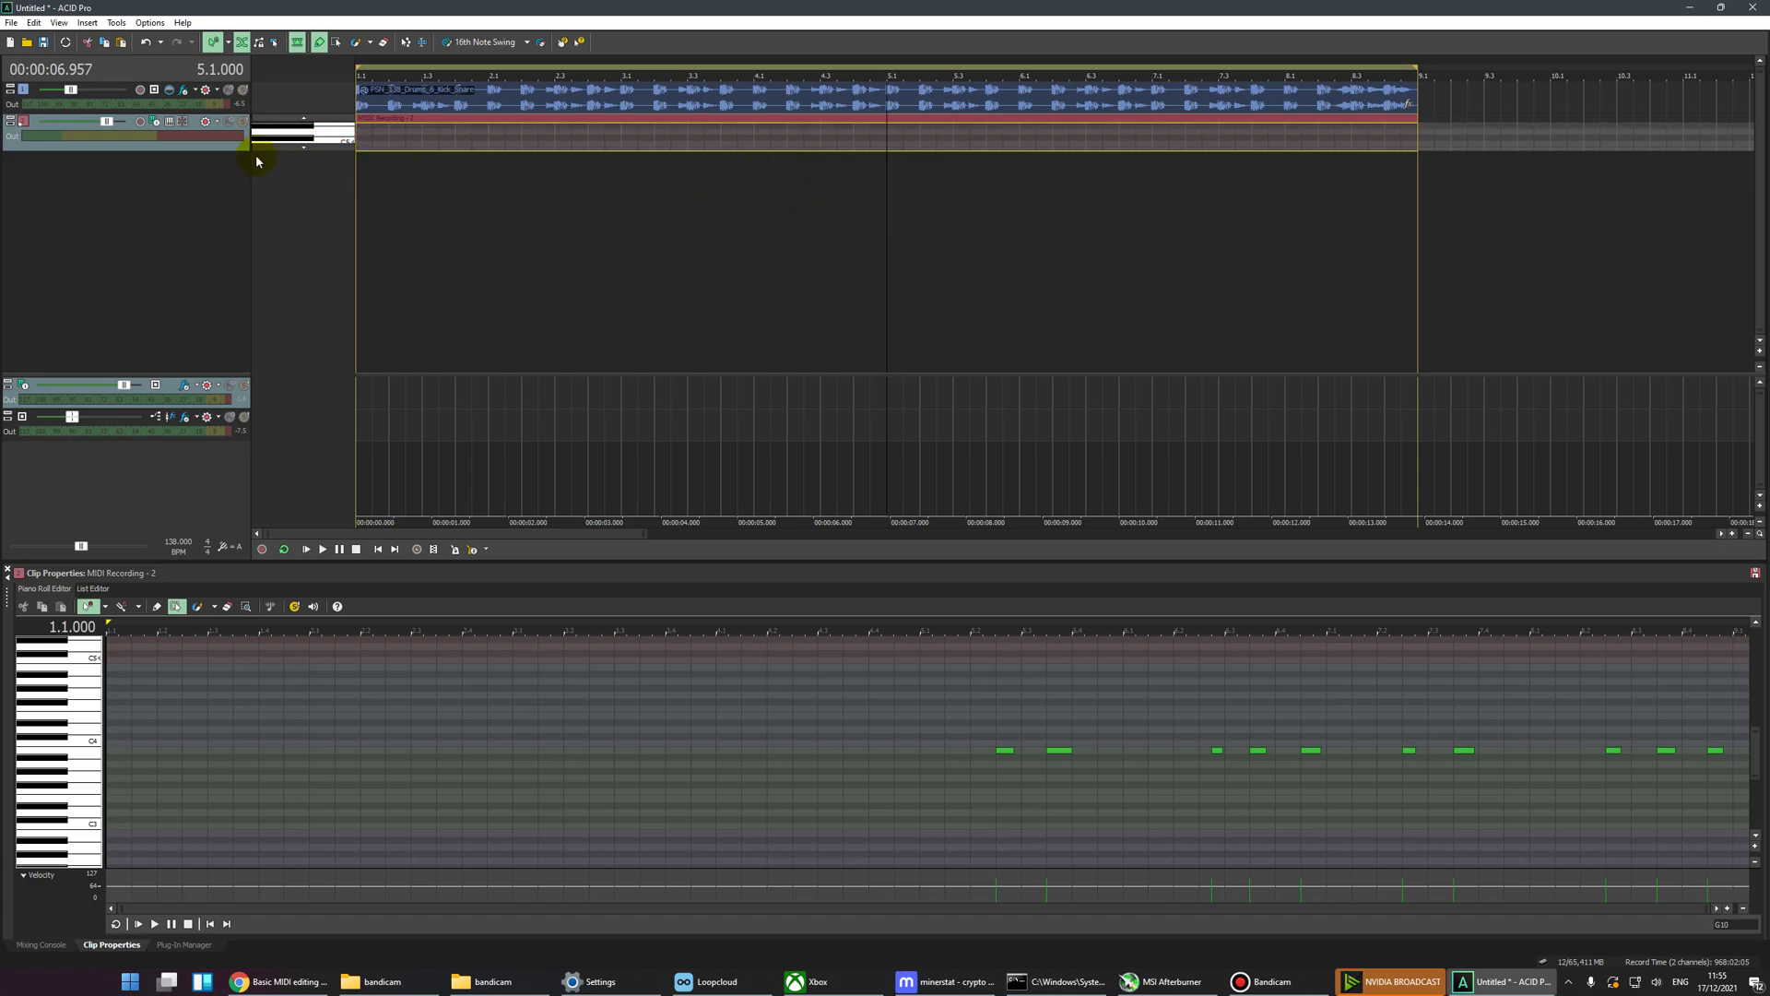
{"action": "left_click_drag", "start_coordinate": [236, 152], "coordinate": [208, 306]}
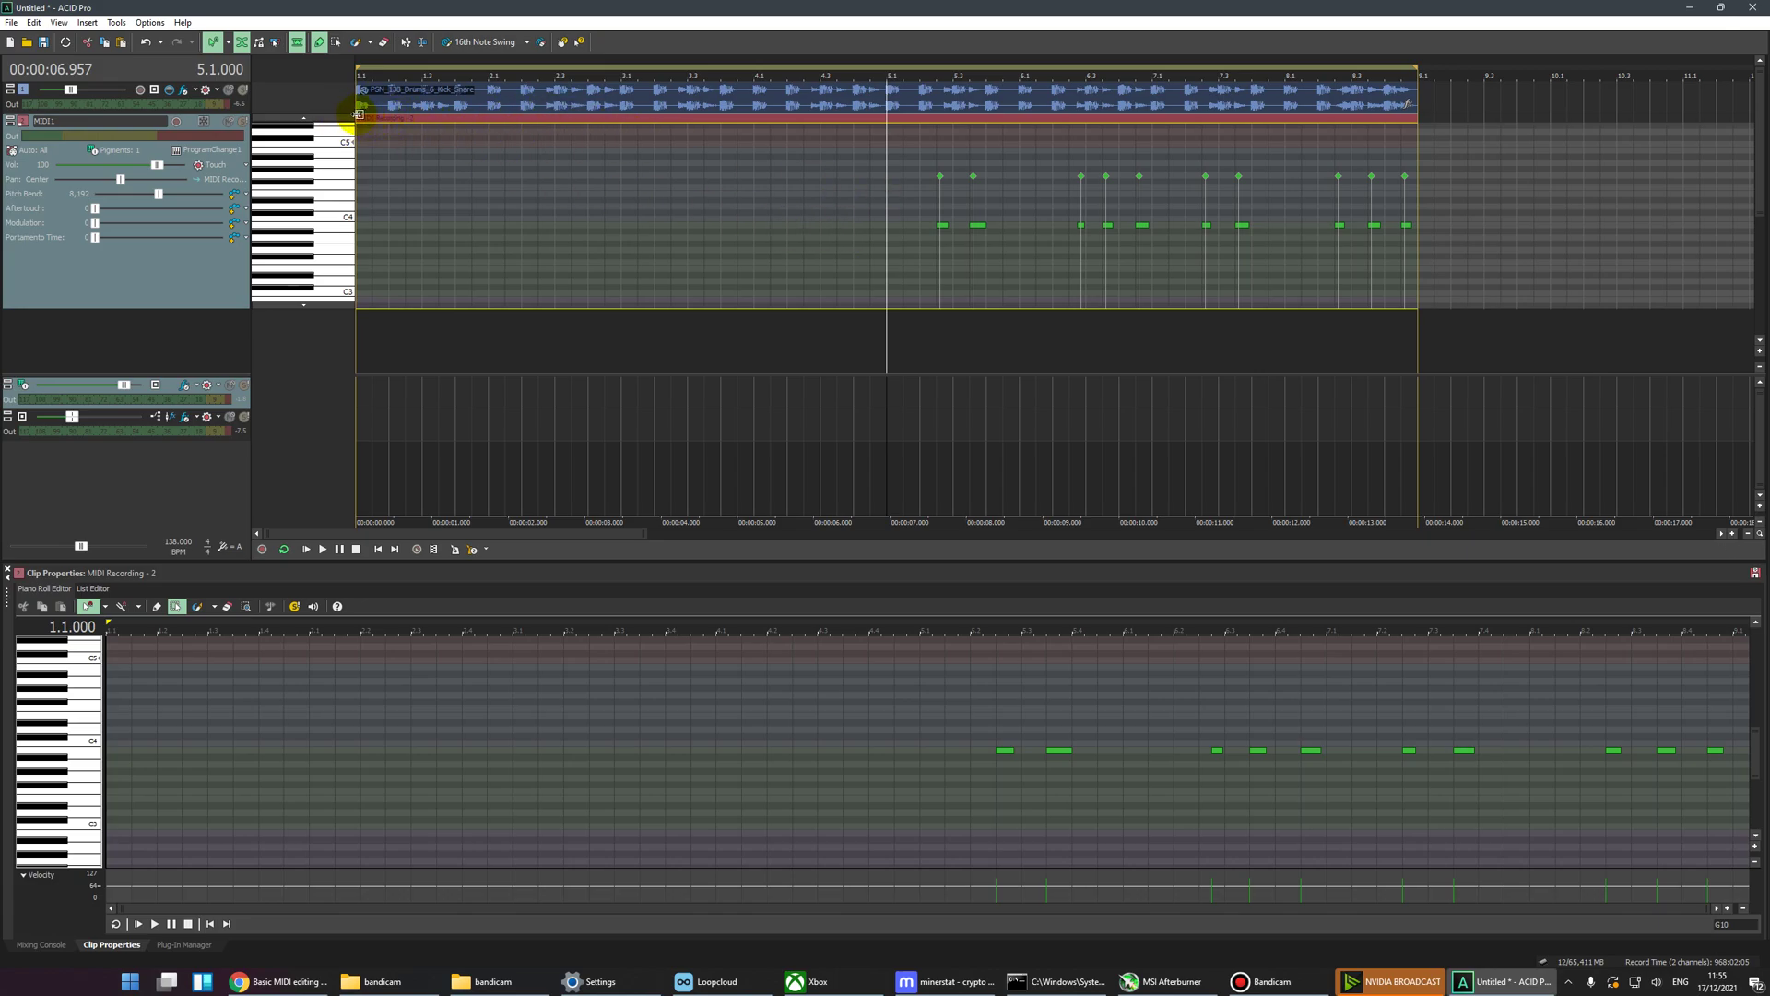
{"action": "left_click_drag", "start_coordinate": [358, 113], "coordinate": [897, 138]}
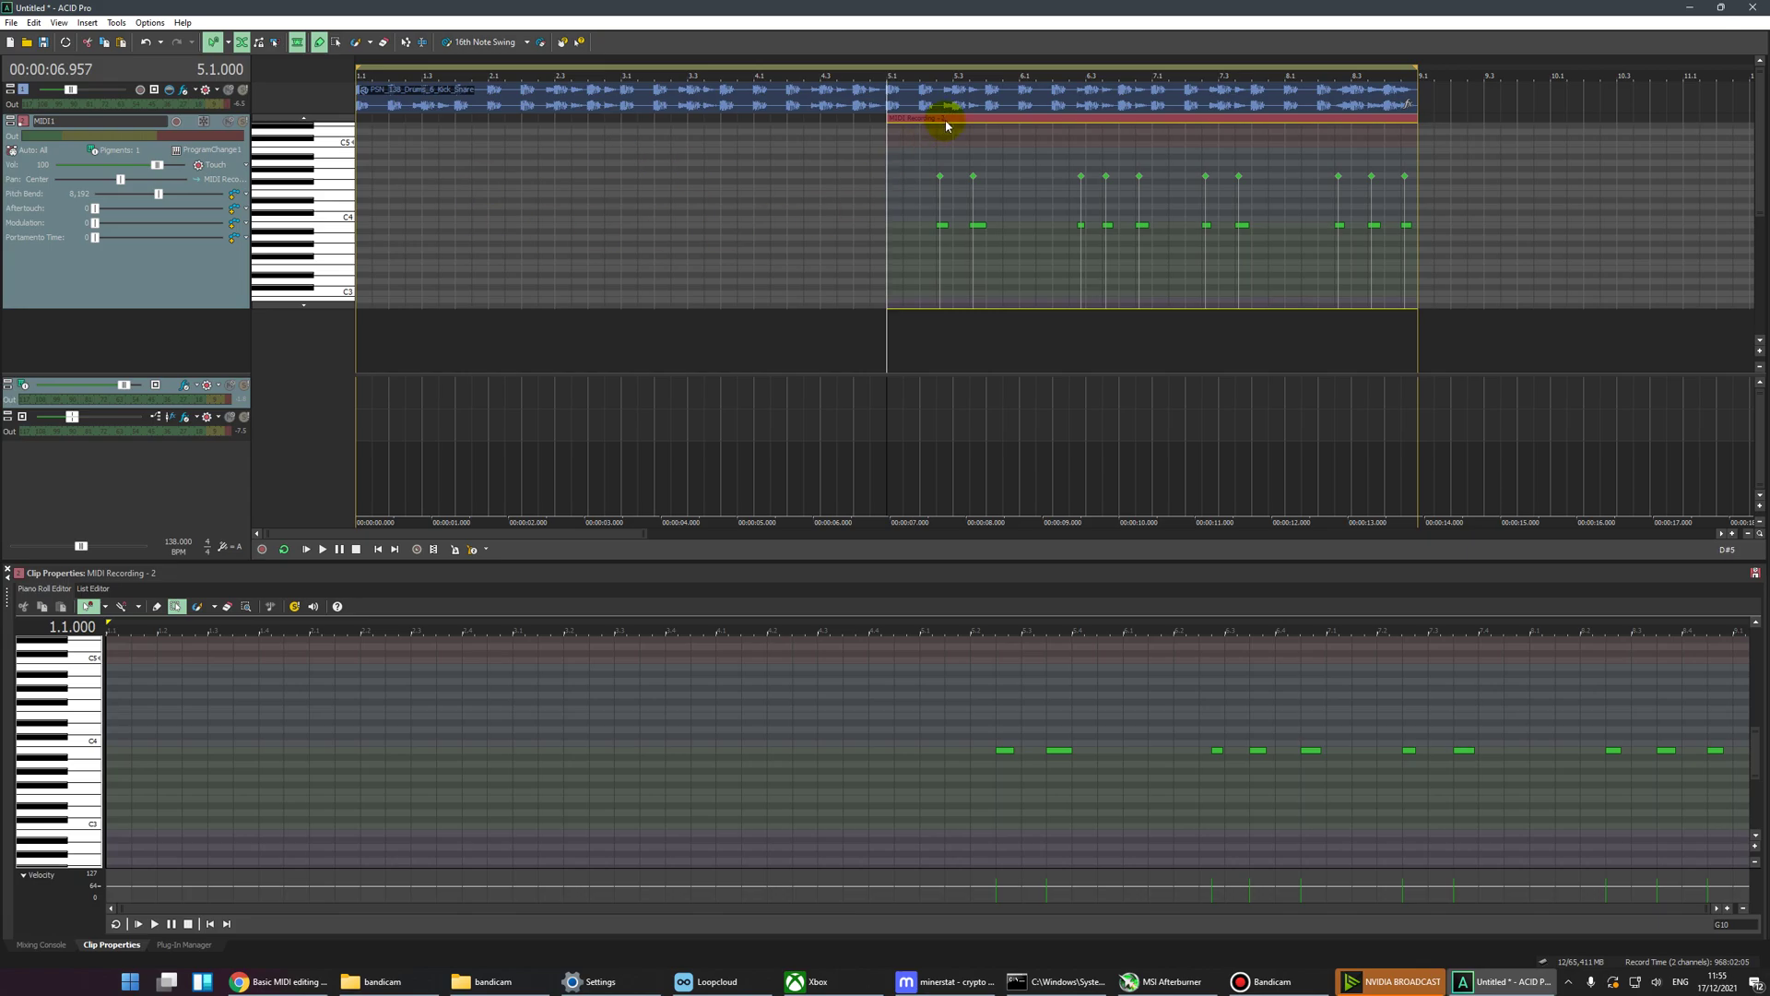
Step: Move MIDI Recording - 2 to start at bar 1.1 and stretch its end to bar 9.1
{"action": "left_click_drag", "start_coordinate": [955, 122], "coordinate": [416, 128]}
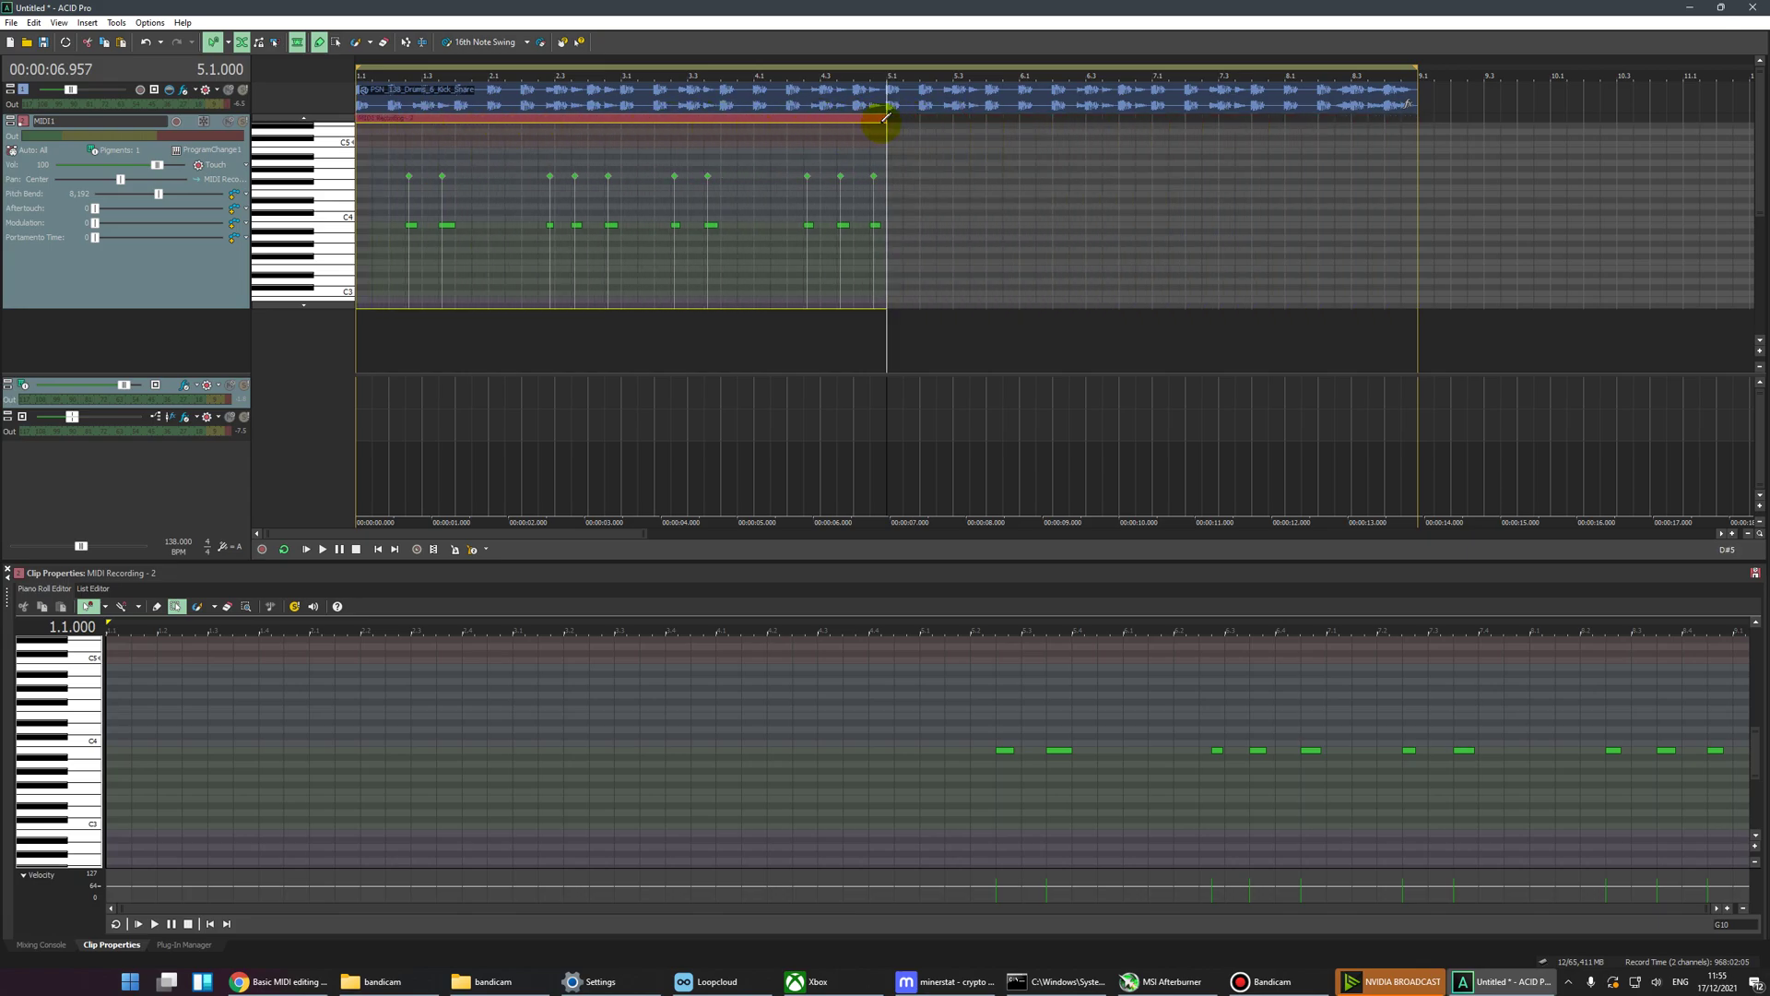
{"action": "left_click_drag", "start_coordinate": [886, 118], "coordinate": [1423, 117]}
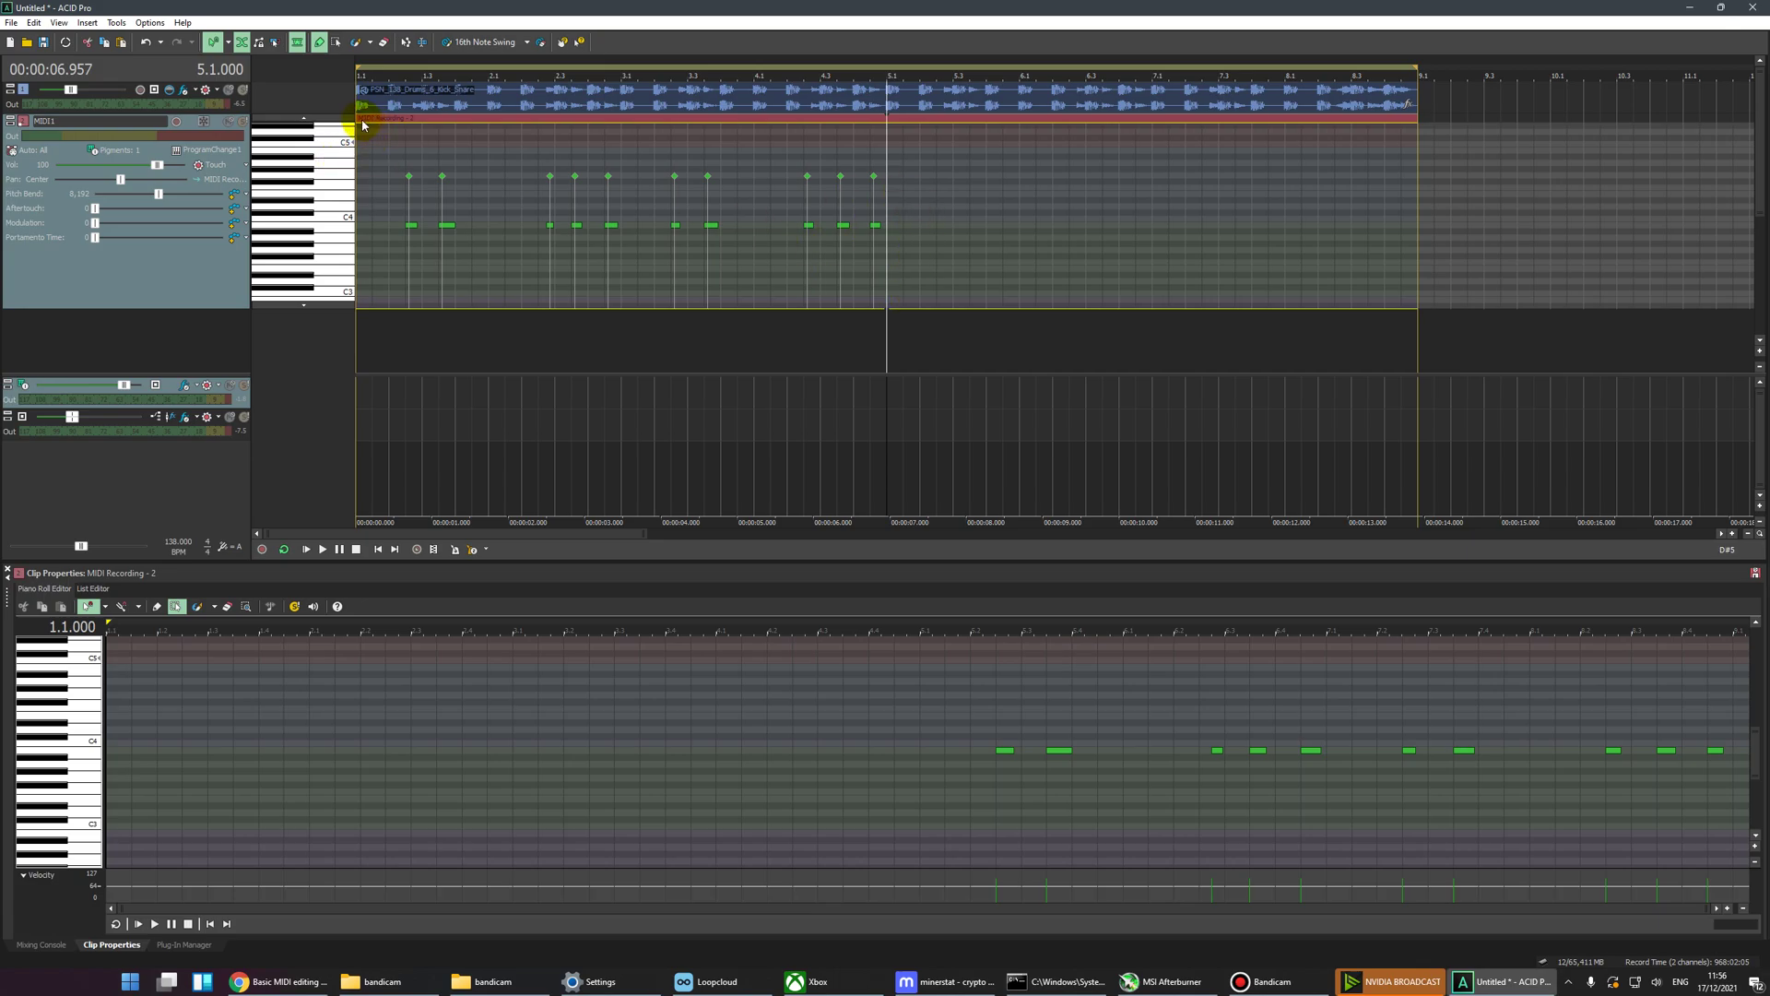
Step: Try trimming the clip start to bar 5.1, undo, and restore the start to bar 1.1
{"action": "left_click_drag", "start_coordinate": [360, 117], "coordinate": [882, 132]}
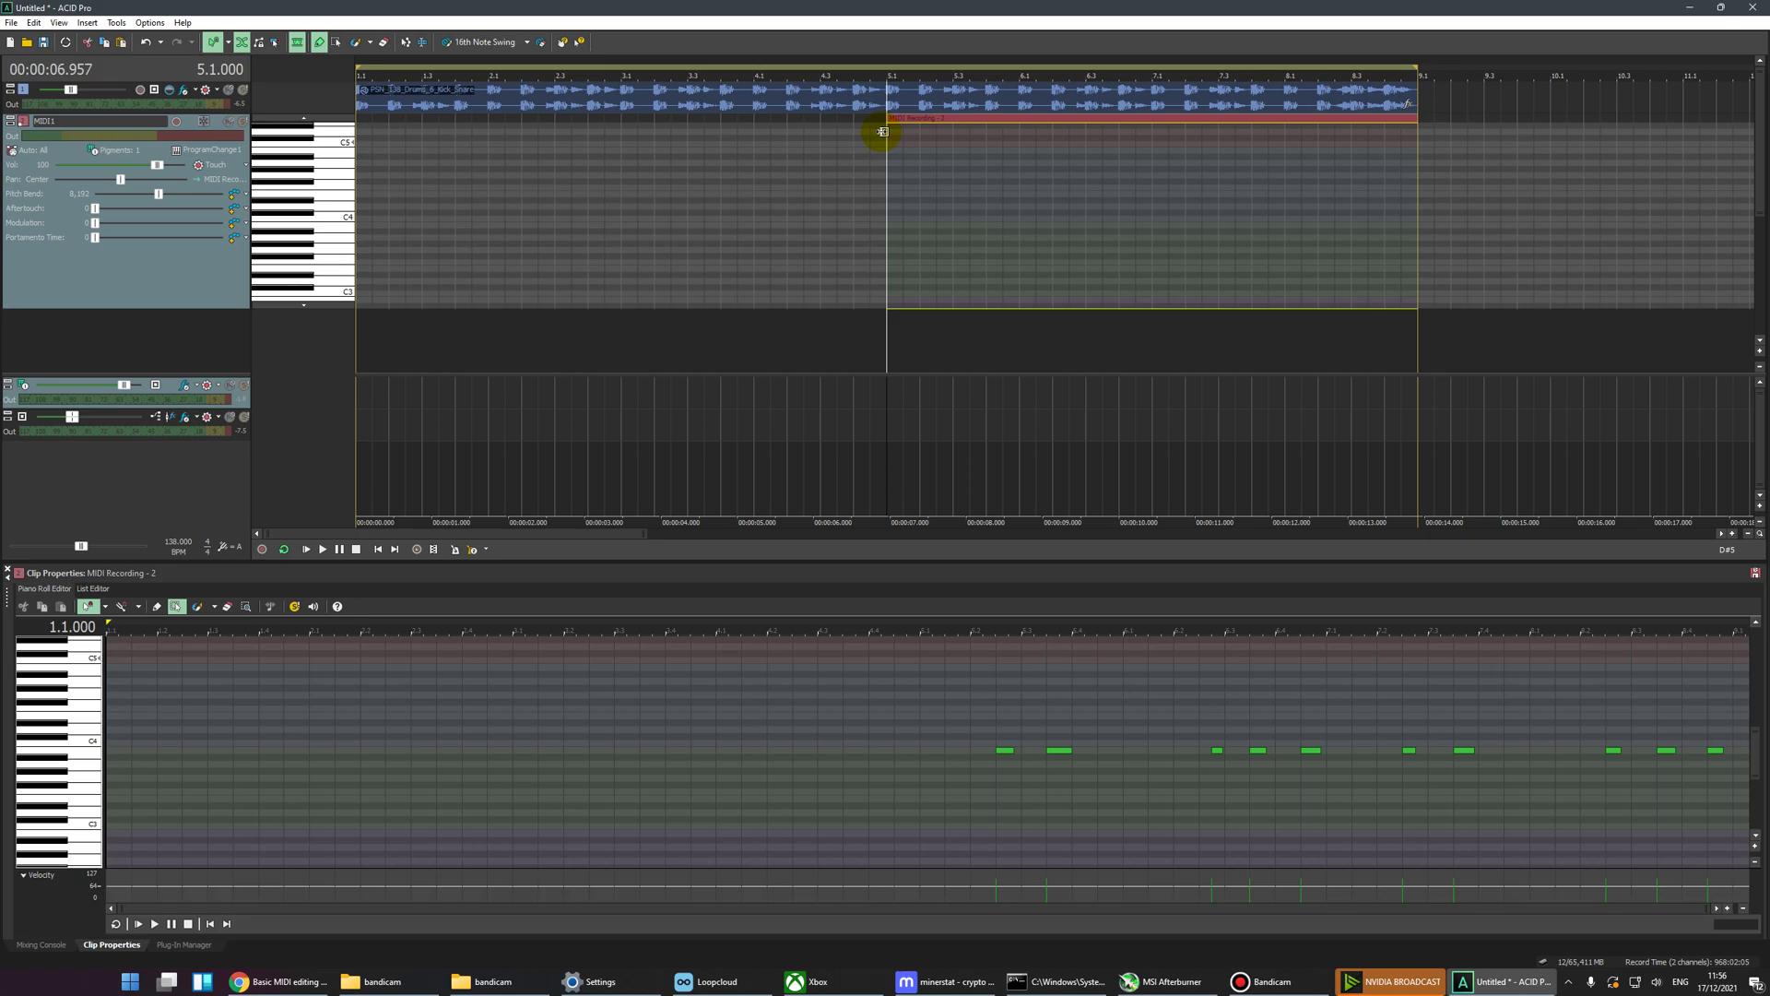
{"action": "key", "text": "ctrl+z"}
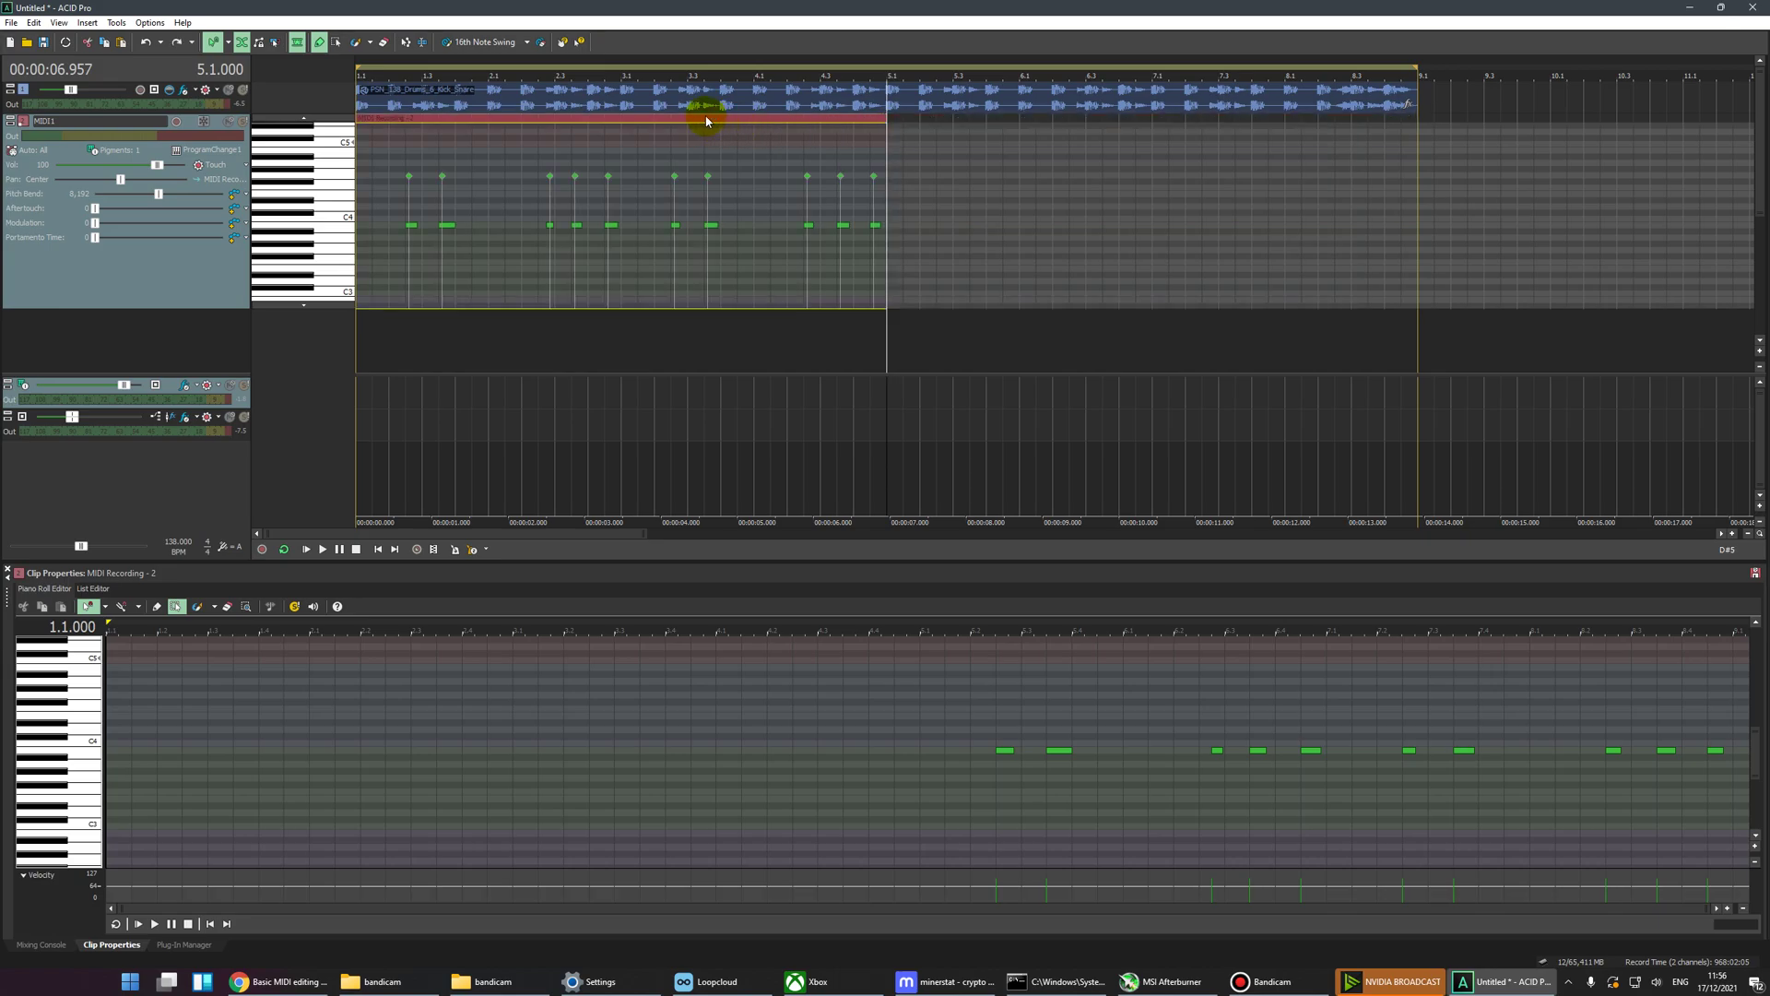
{"action": "key", "text": "ctrl+z"}
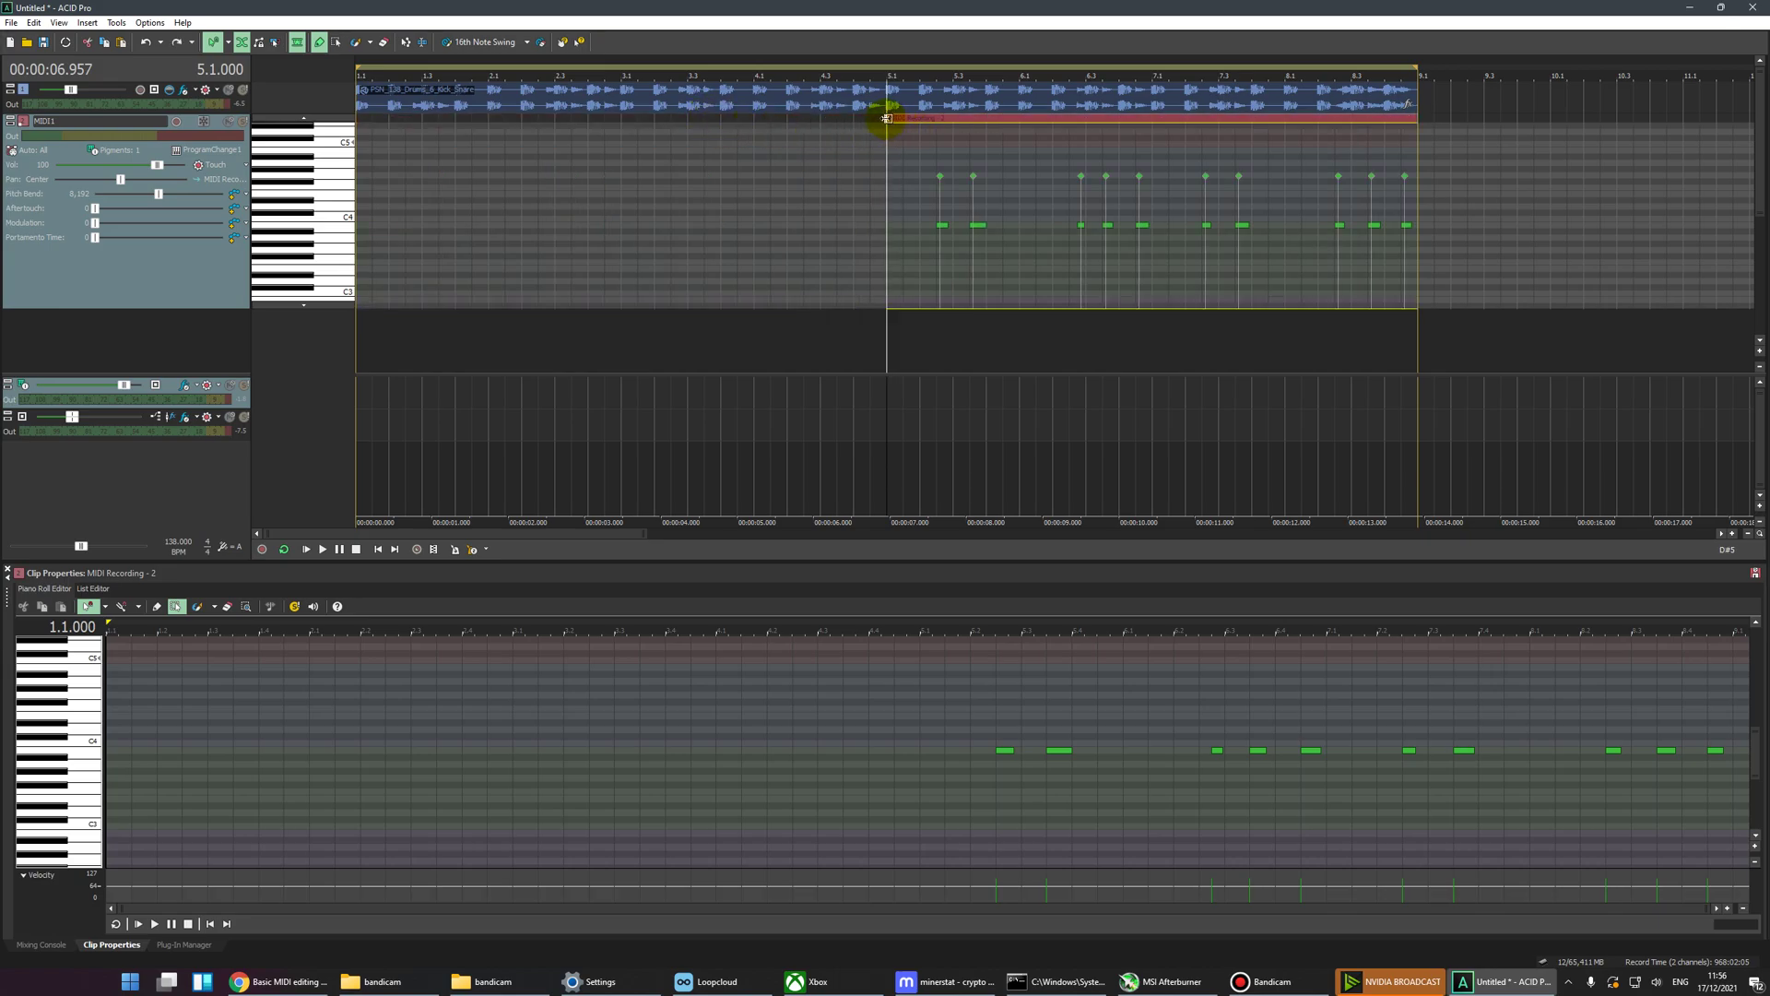
{"action": "left_click_drag", "start_coordinate": [886, 118], "coordinate": [354, 129]}
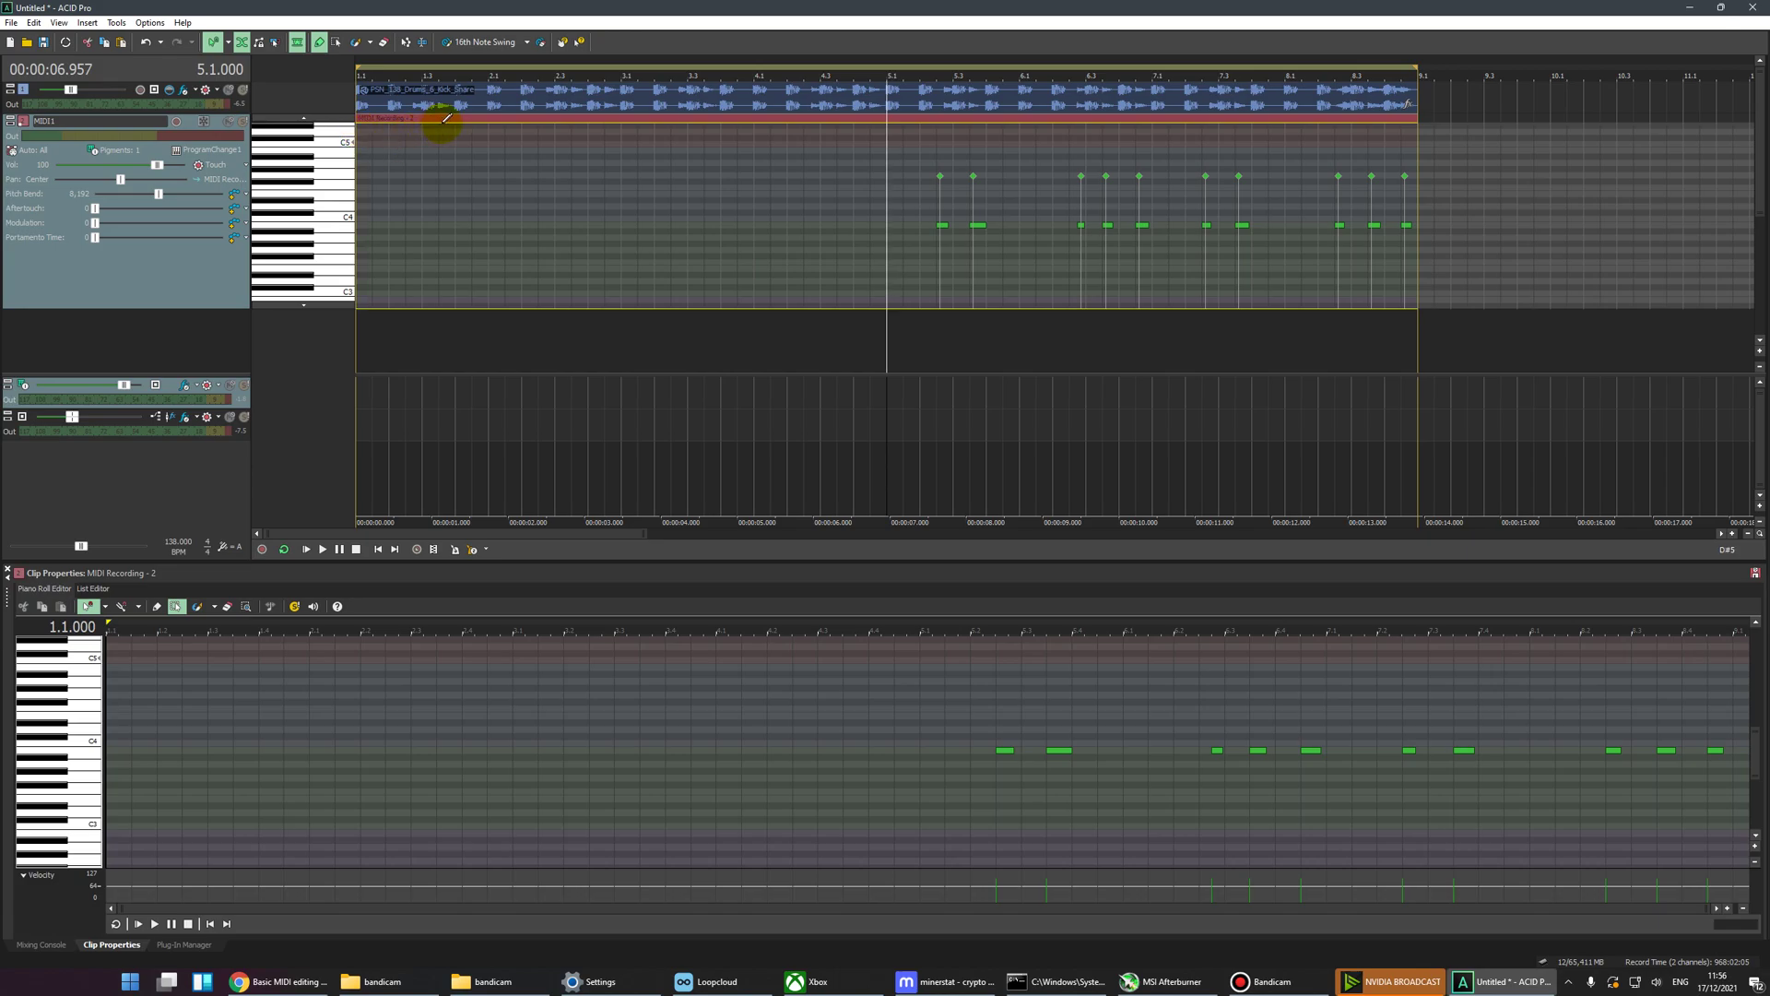
Step: Split the clip at bar 5.1 and delete its empty first half
{"action": "key", "text": "s"}
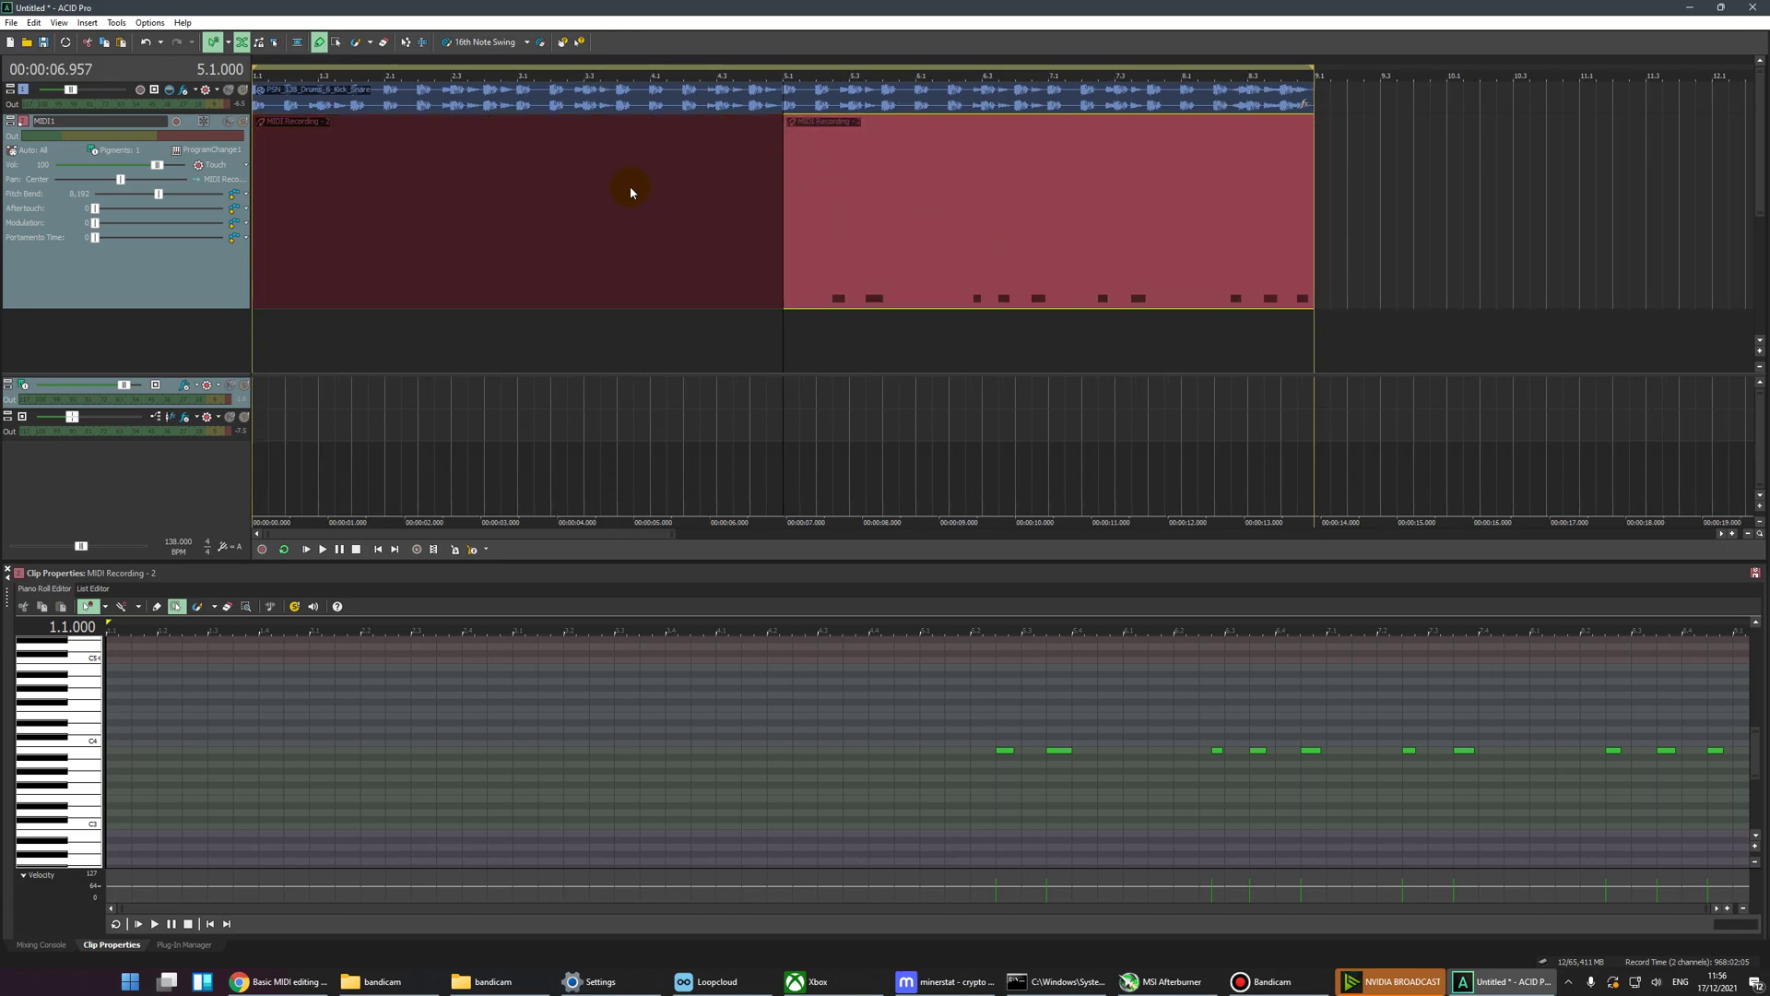
{"action": "left_click", "coordinate": [630, 191]}
{"action": "left_click", "coordinate": [588, 184]}
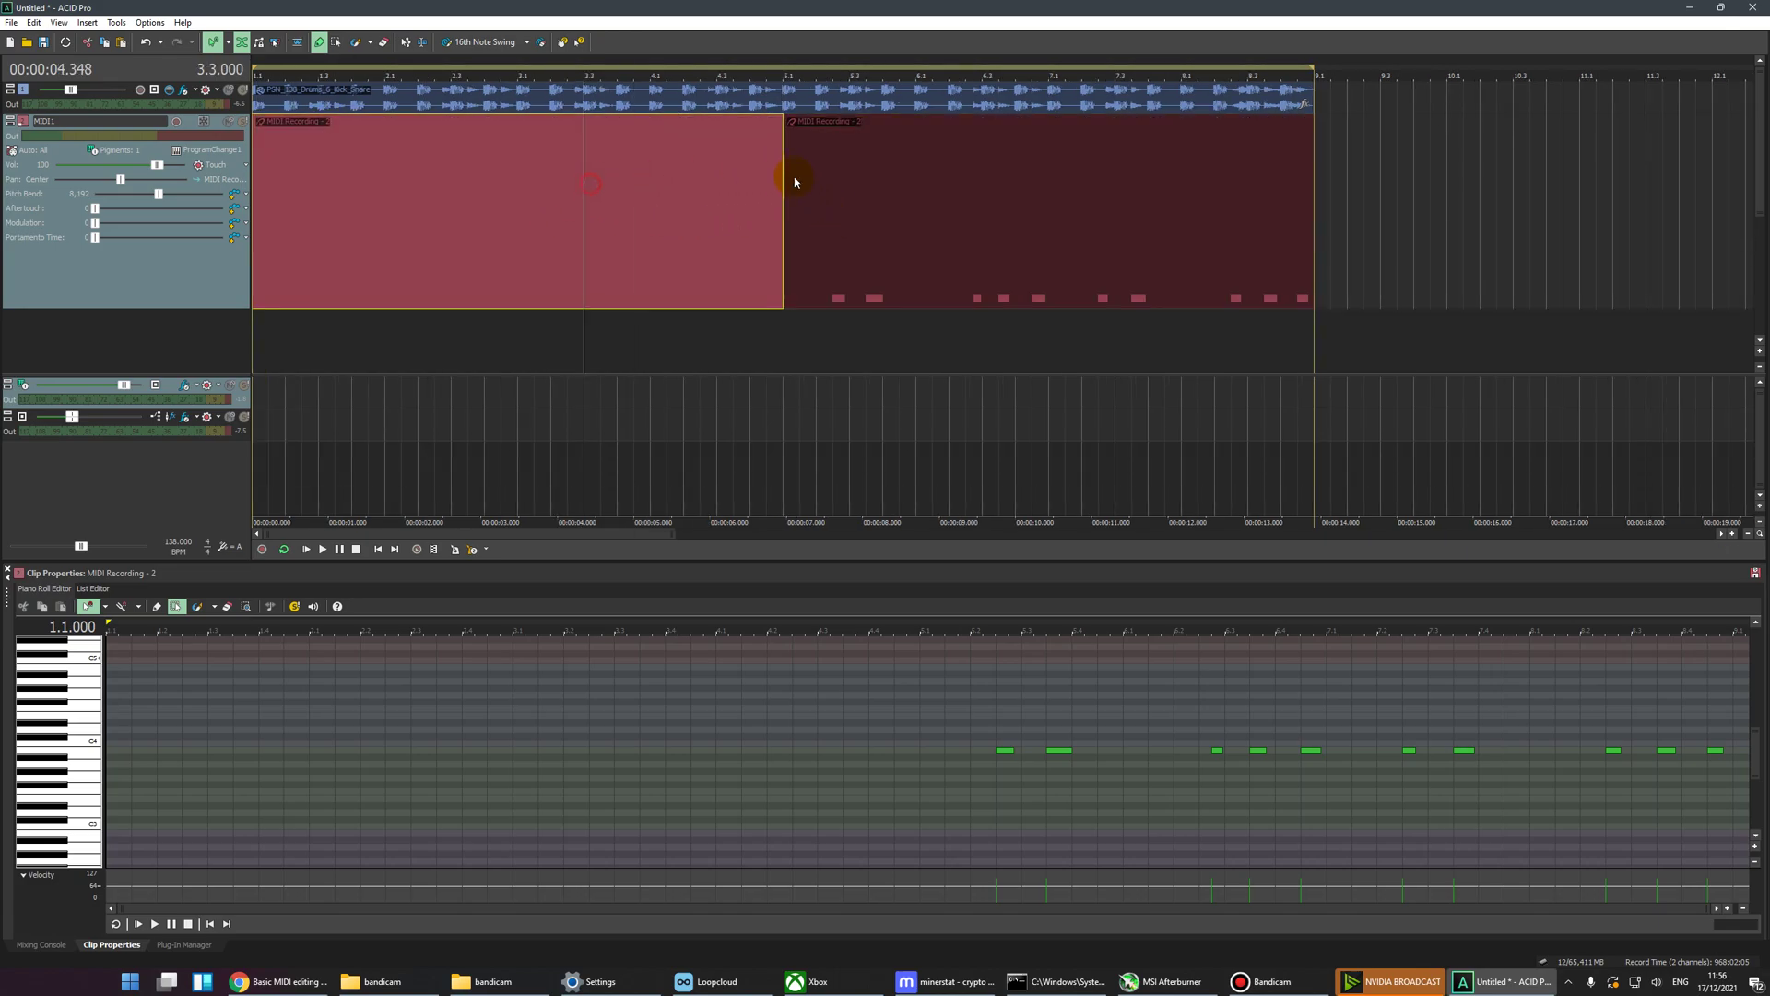
{"action": "key", "text": "Delete"}
Step: Select the remaining bar 5–9 clip and open its Event Properties
{"action": "left_click", "coordinate": [846, 169]}
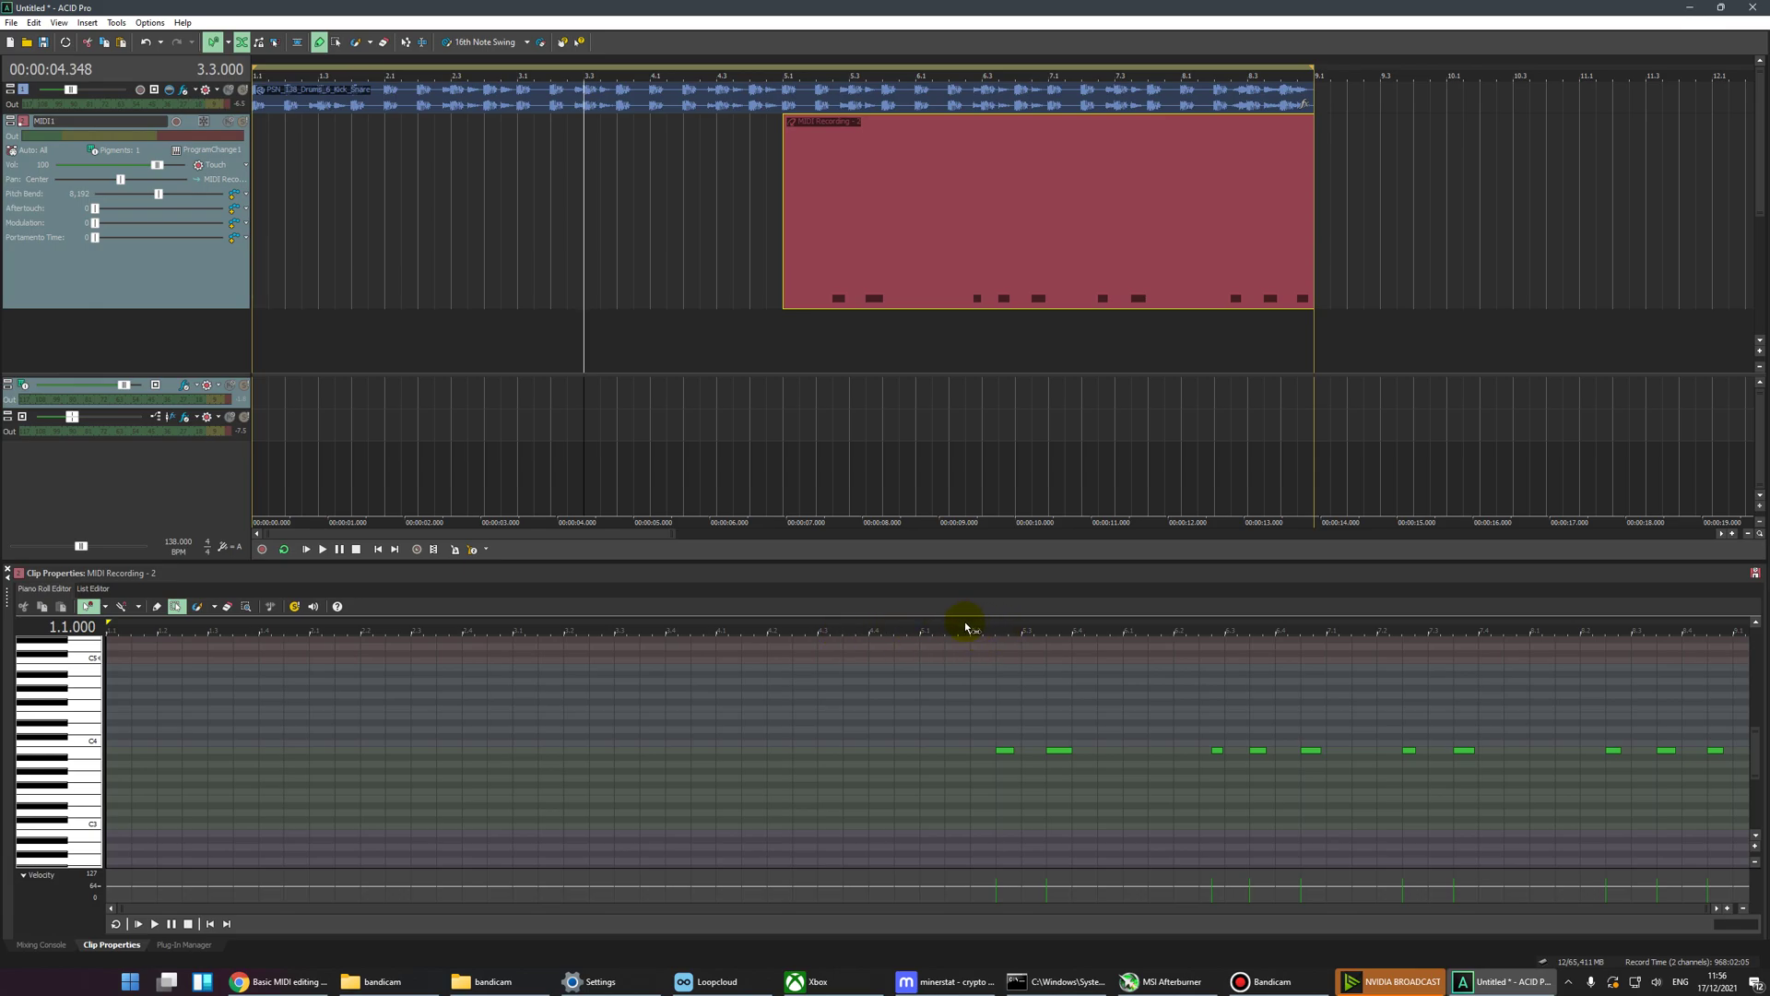
{"action": "left_click", "coordinate": [919, 628]}
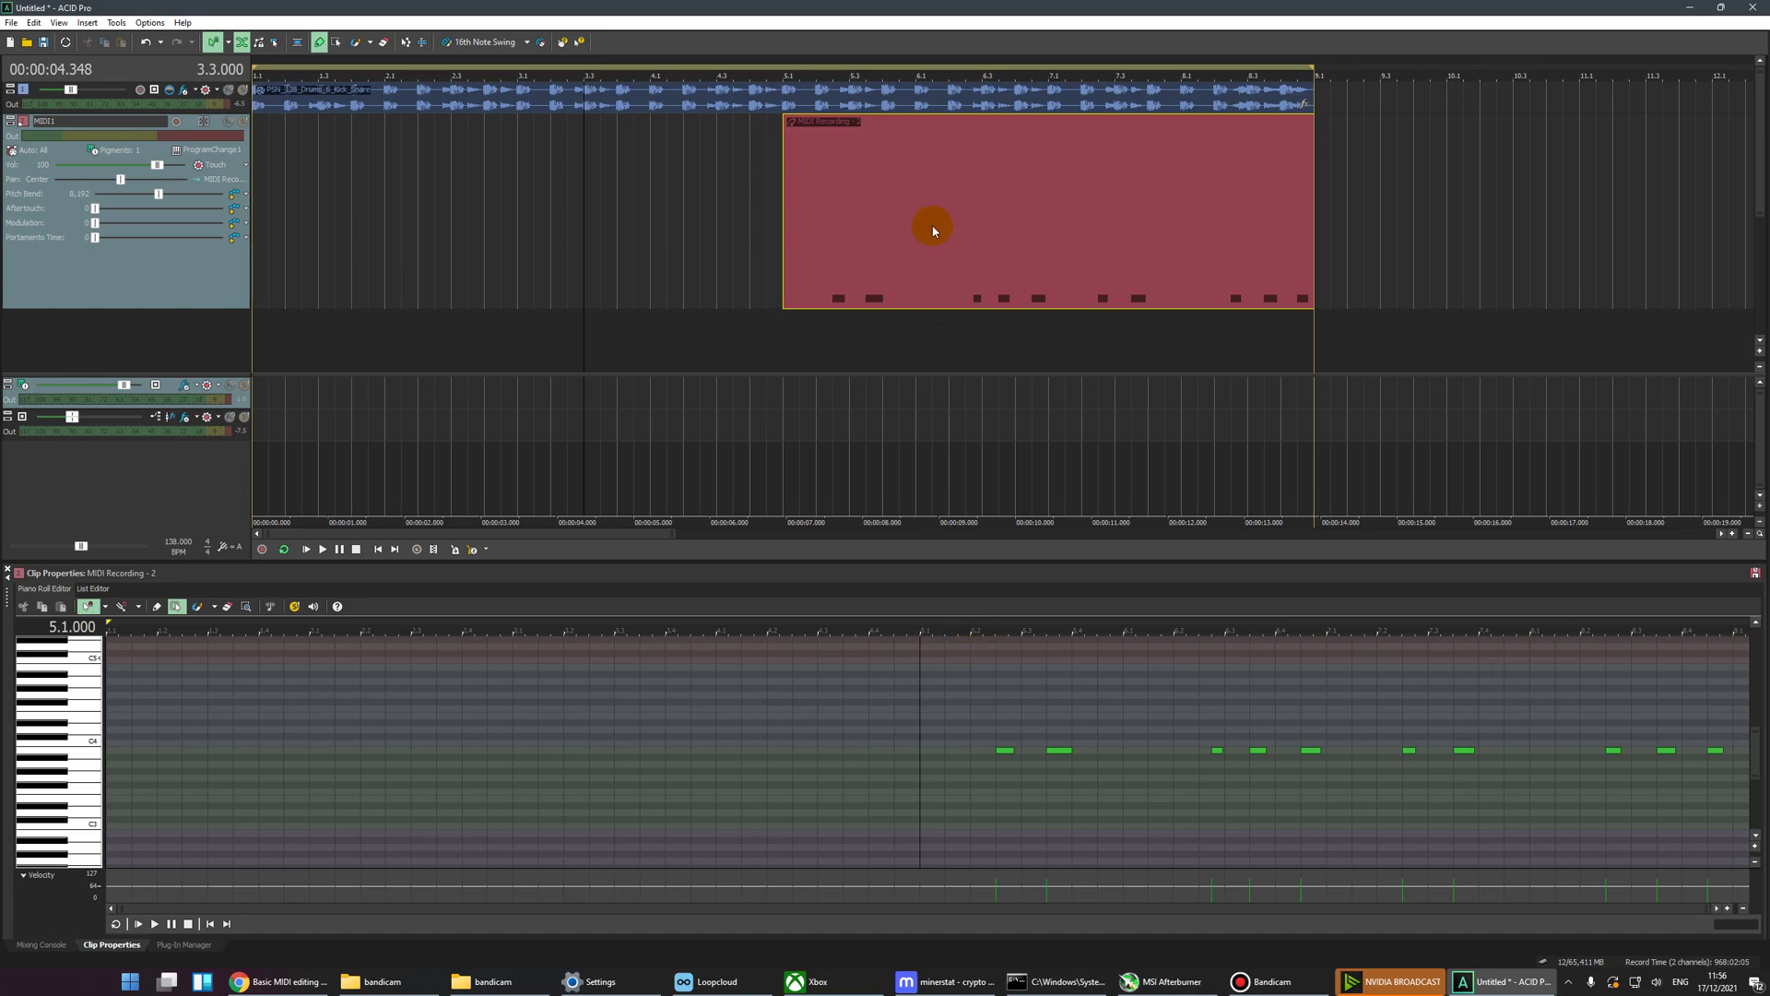
{"action": "right_click", "coordinate": [930, 225]}
{"action": "left_click", "coordinate": [1004, 258]}
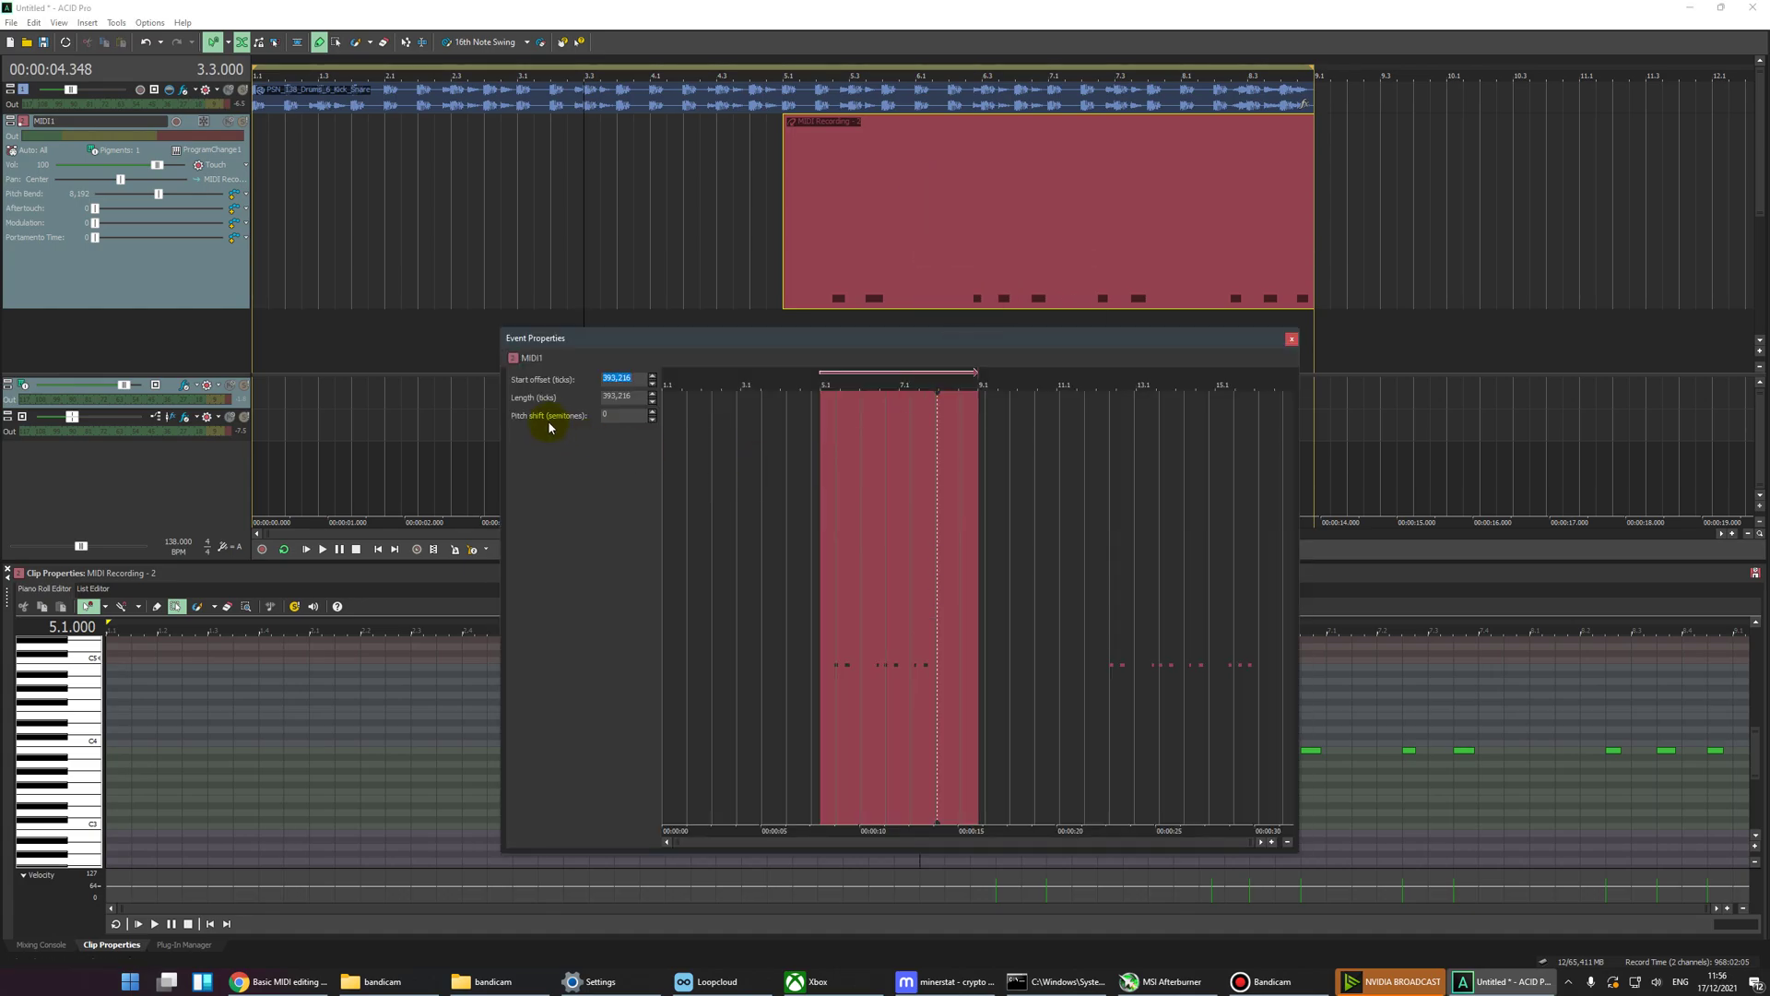
{"action": "left_click_drag", "start_coordinate": [629, 348], "coordinate": [291, 306]}
{"action": "left_click", "coordinate": [866, 208]}
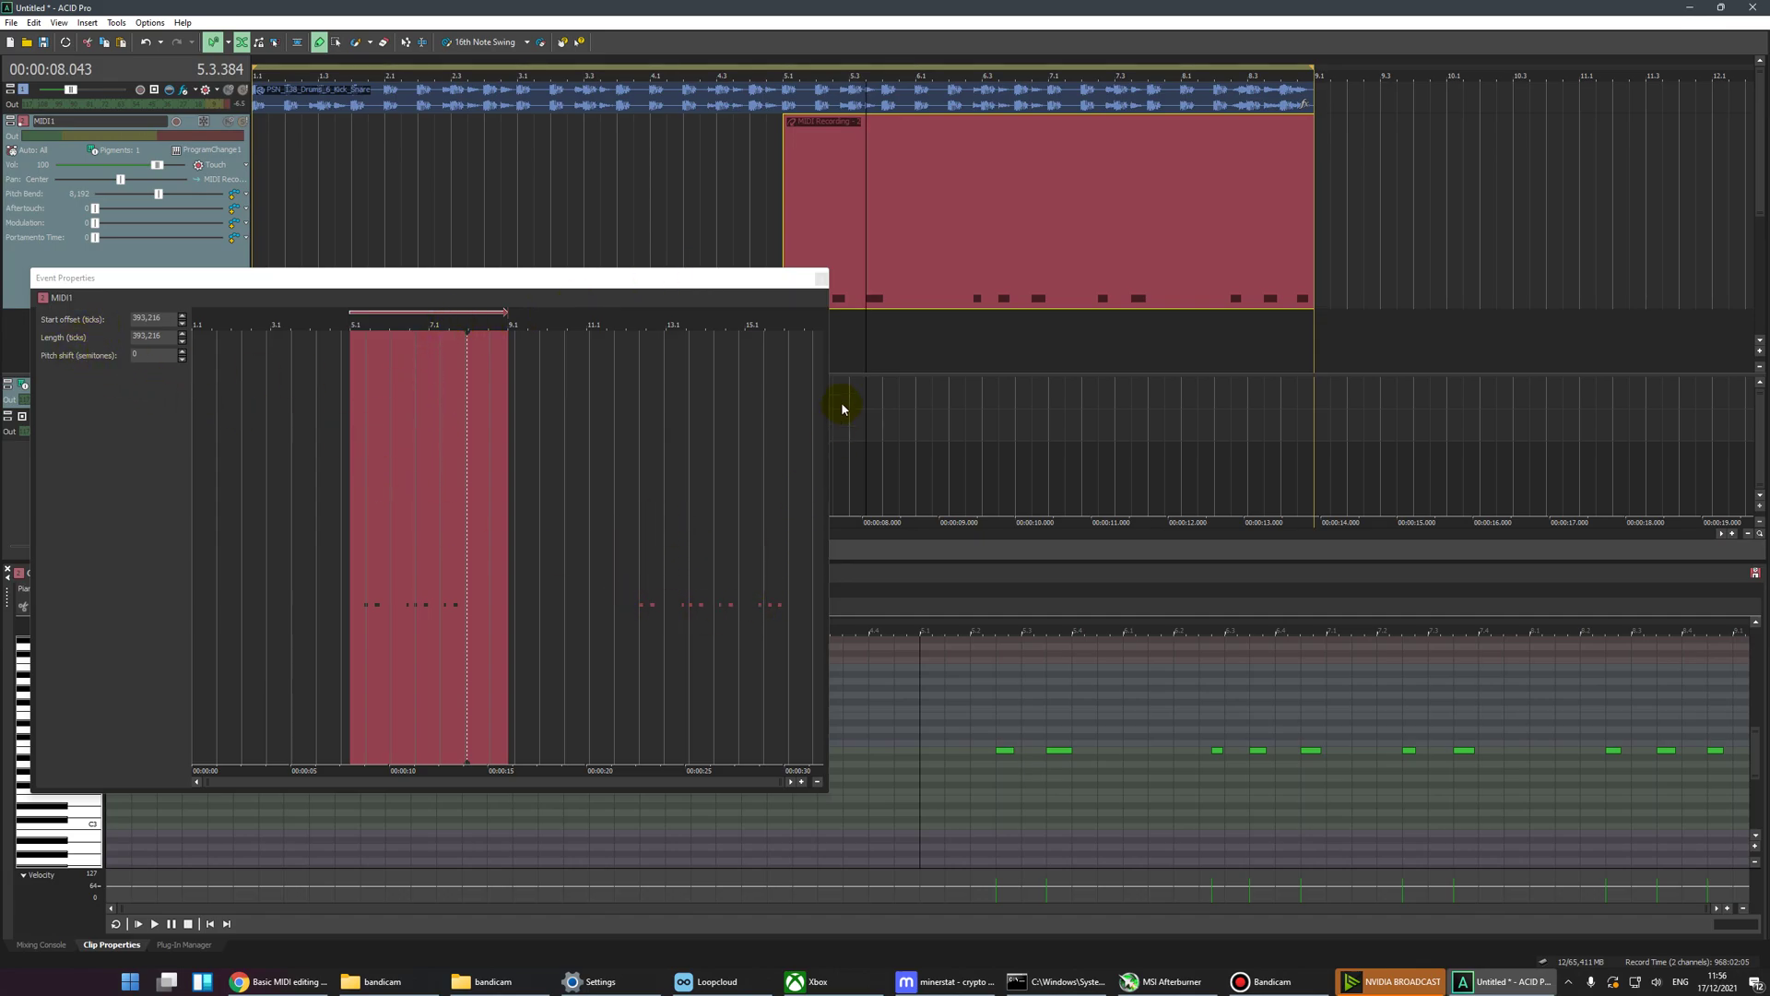
{"action": "left_click", "coordinate": [822, 278]}
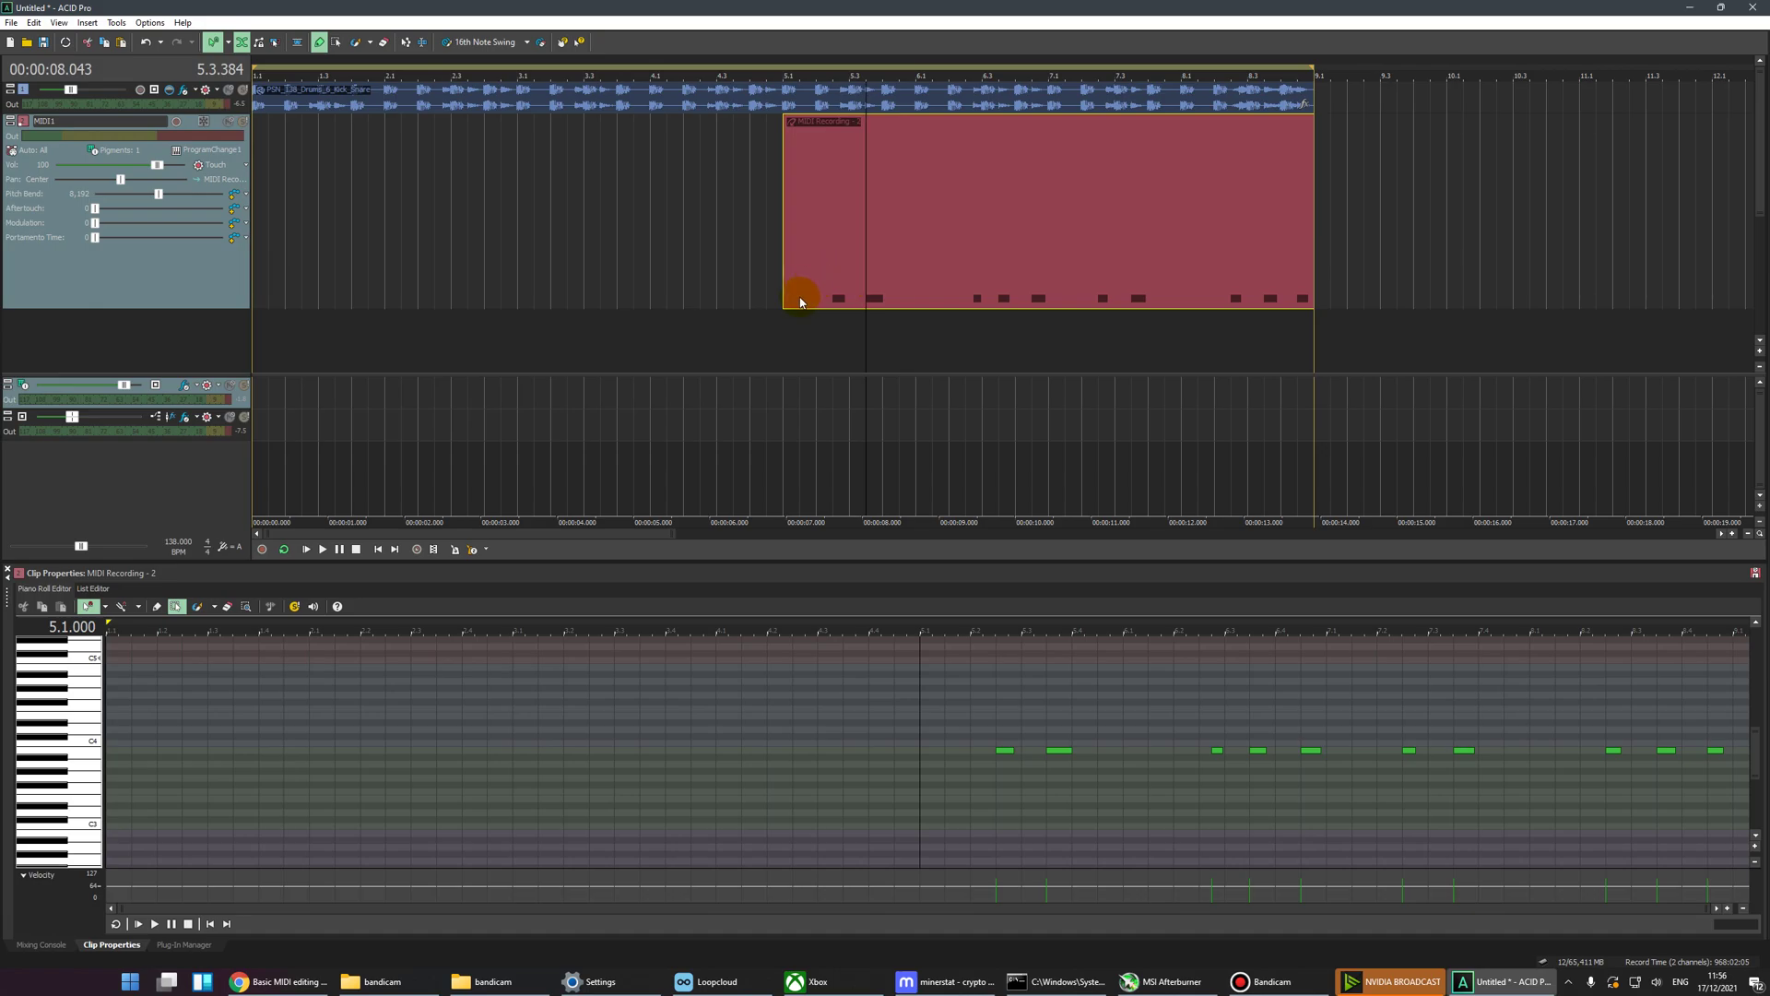
Step: Stretch MIDI Recording - 2's left edge back to bar 1, keeping its notes at bar 5
{"action": "left_click", "coordinate": [832, 242]}
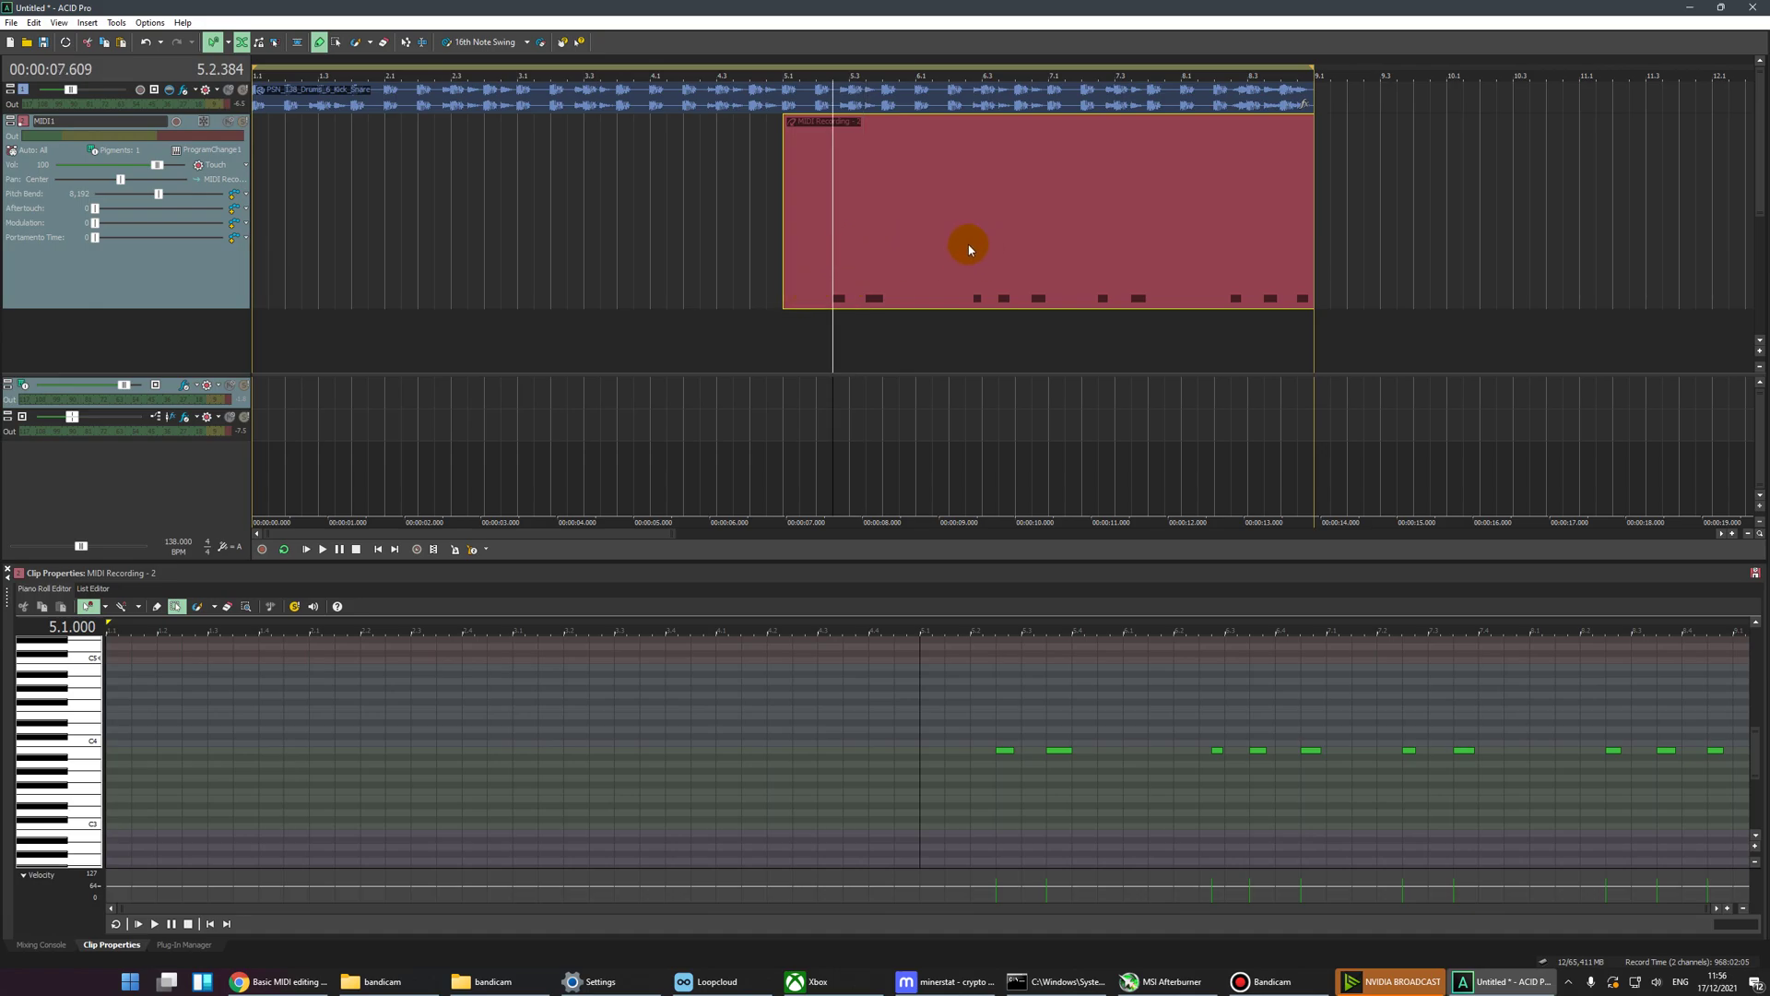
{"action": "left_click", "coordinate": [785, 211]}
{"action": "scroll", "coordinate": [562, 263], "scroll_direction": "down", "scroll_amount": 3}
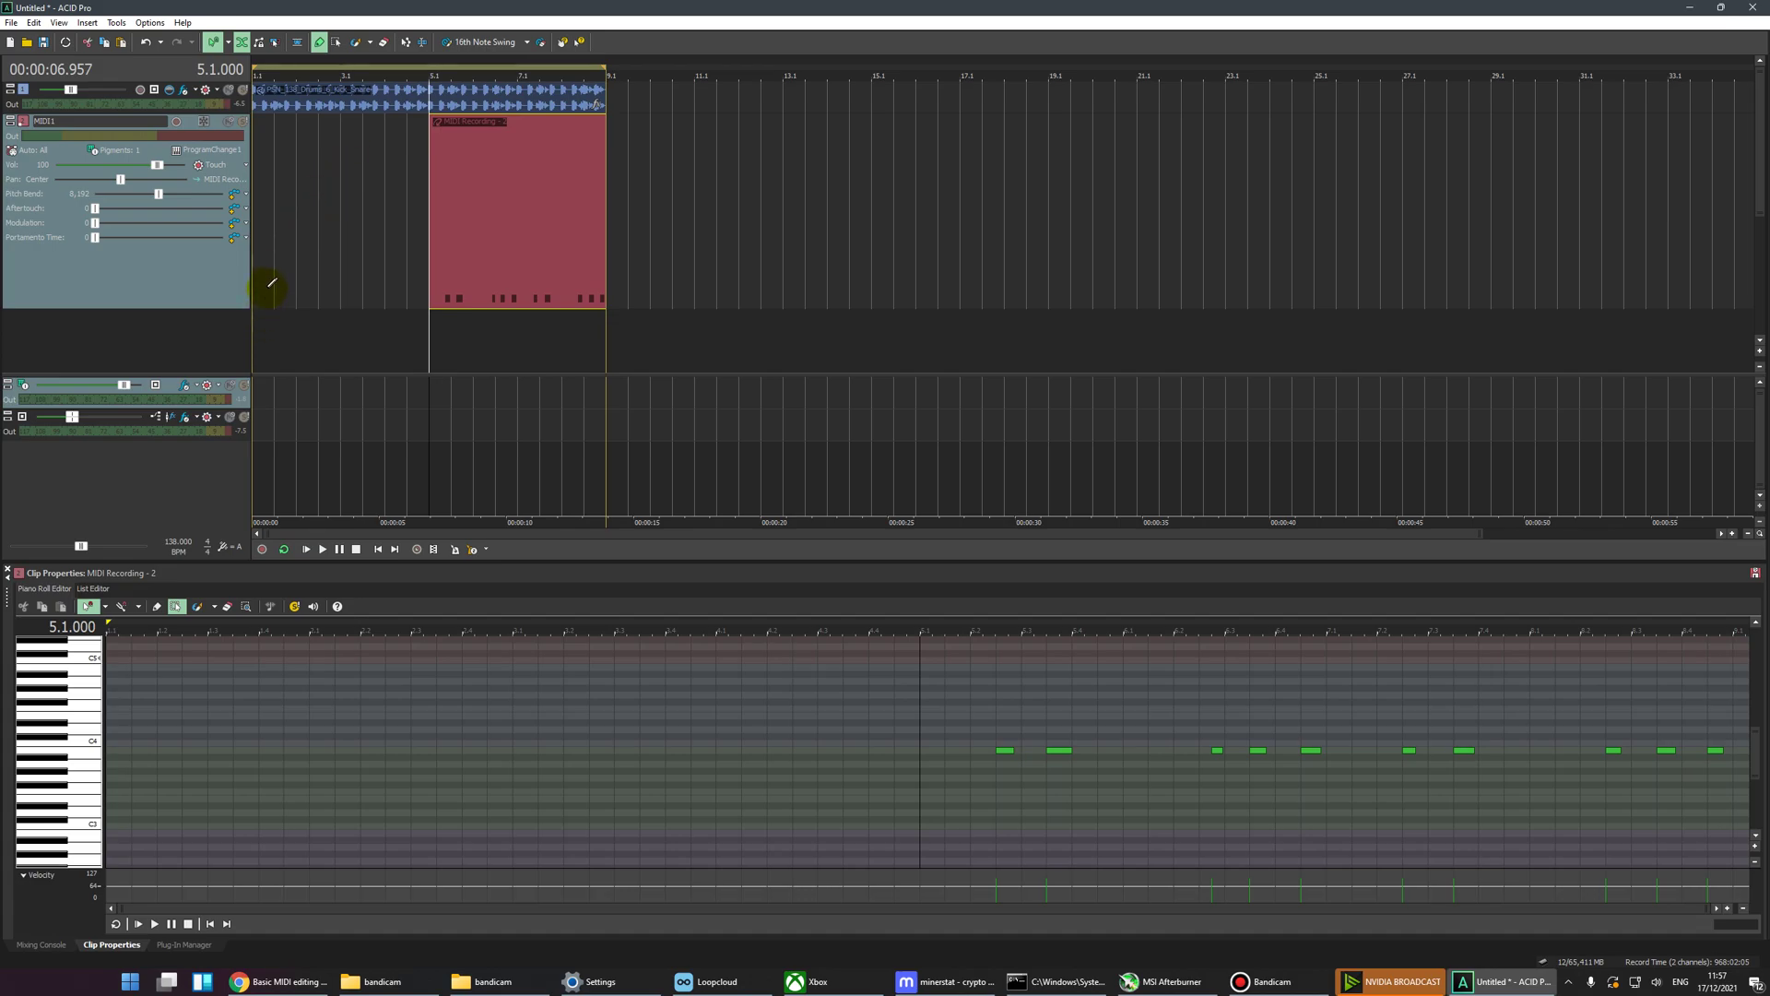
{"action": "left_click_drag", "start_coordinate": [433, 129], "coordinate": [254, 130]}
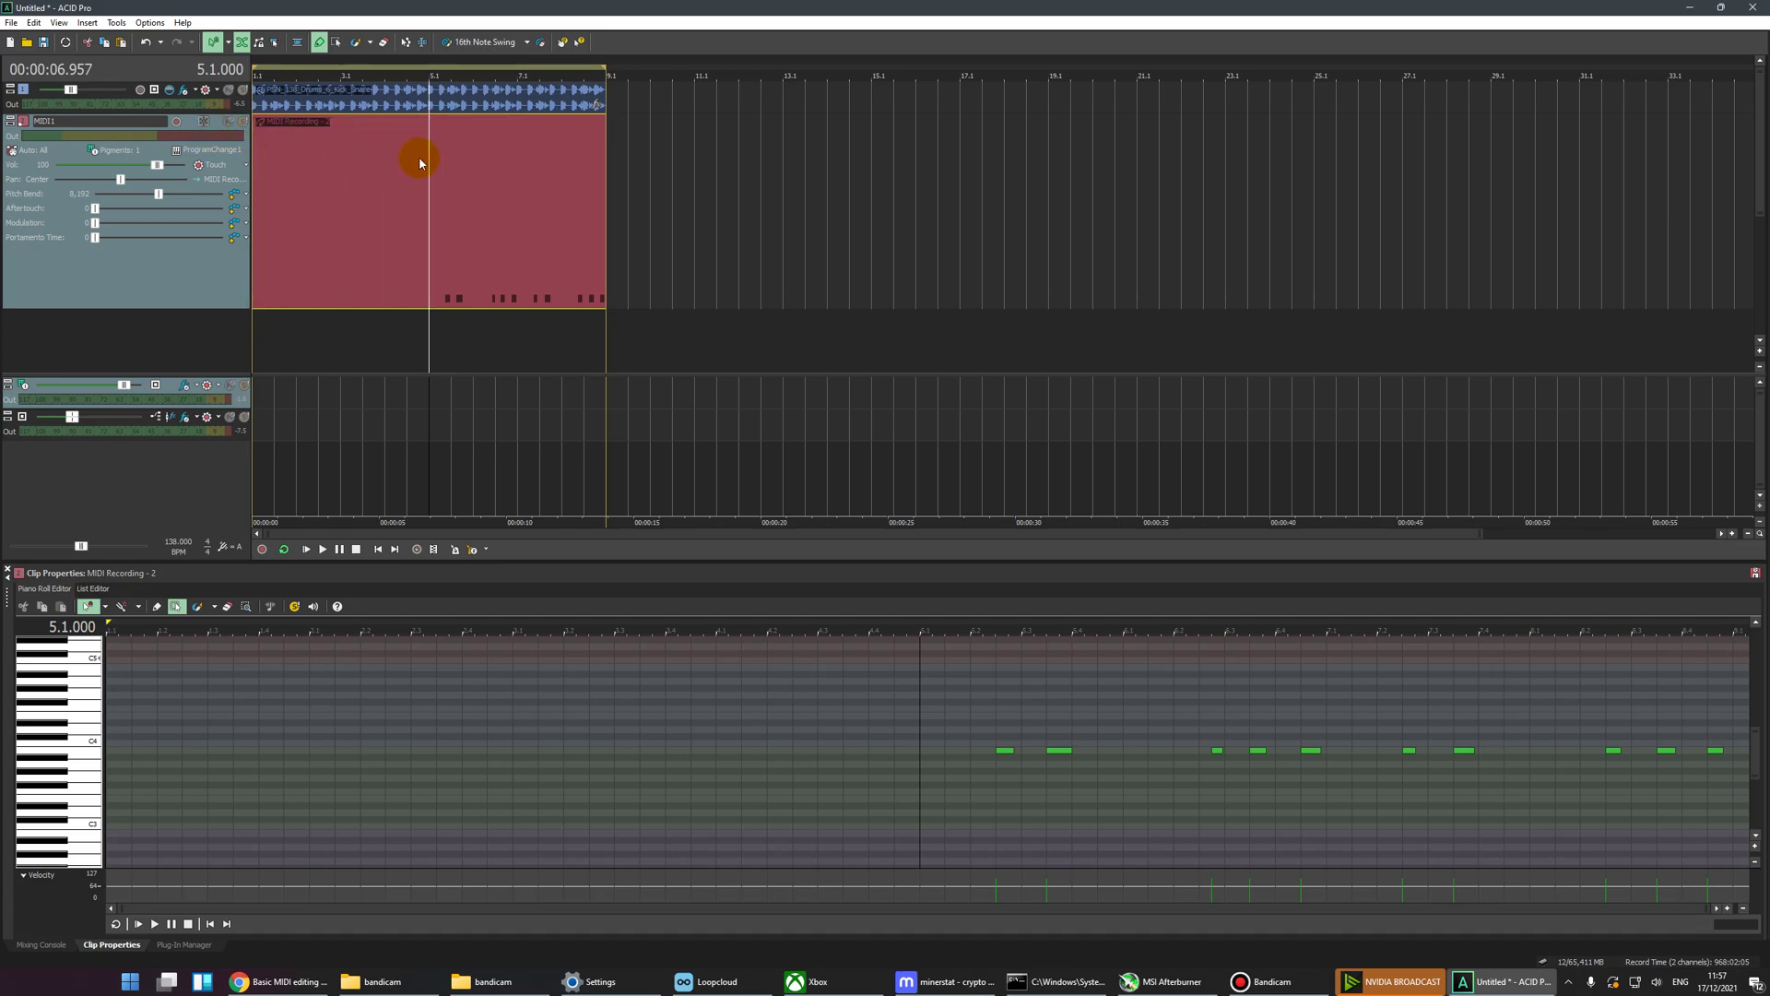
{"action": "left_click", "coordinate": [362, 180]}
Step: Preview the clip, then delete the old bass recording and a stray short clip from MIDI1
{"action": "key", "text": "space"}
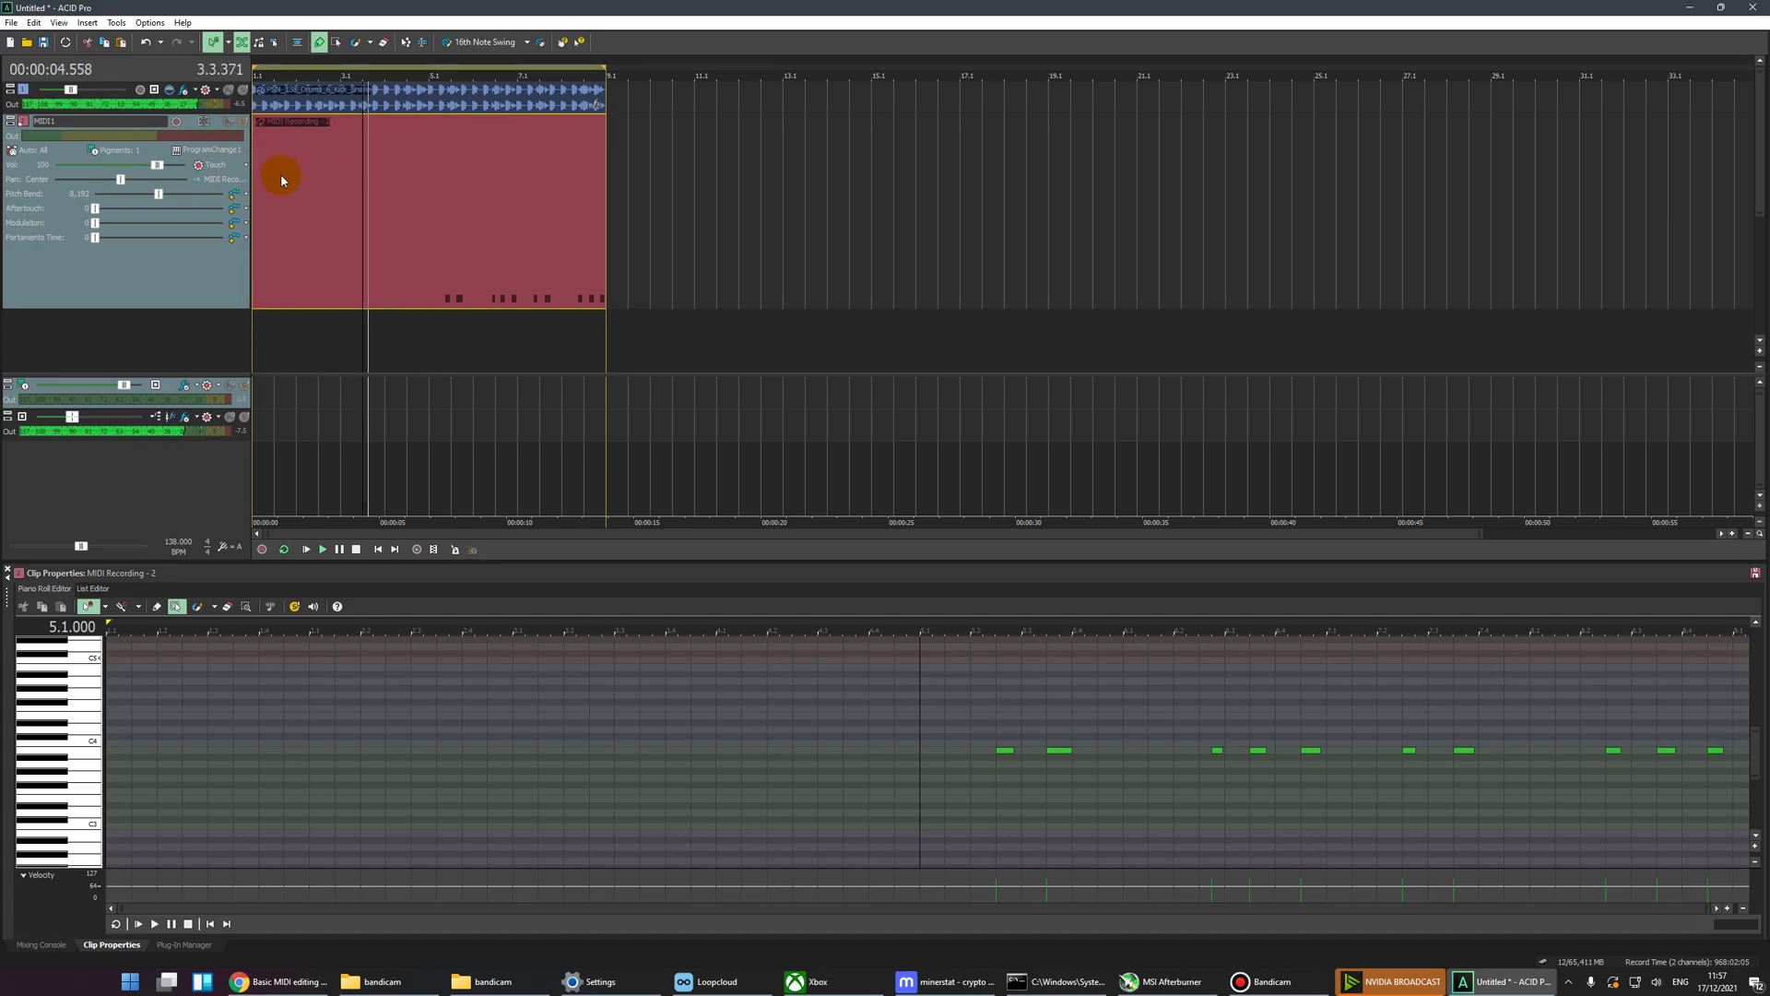
{"action": "key", "text": "space"}
{"action": "key", "text": "Delete"}
{"action": "left_click", "coordinate": [282, 147]}
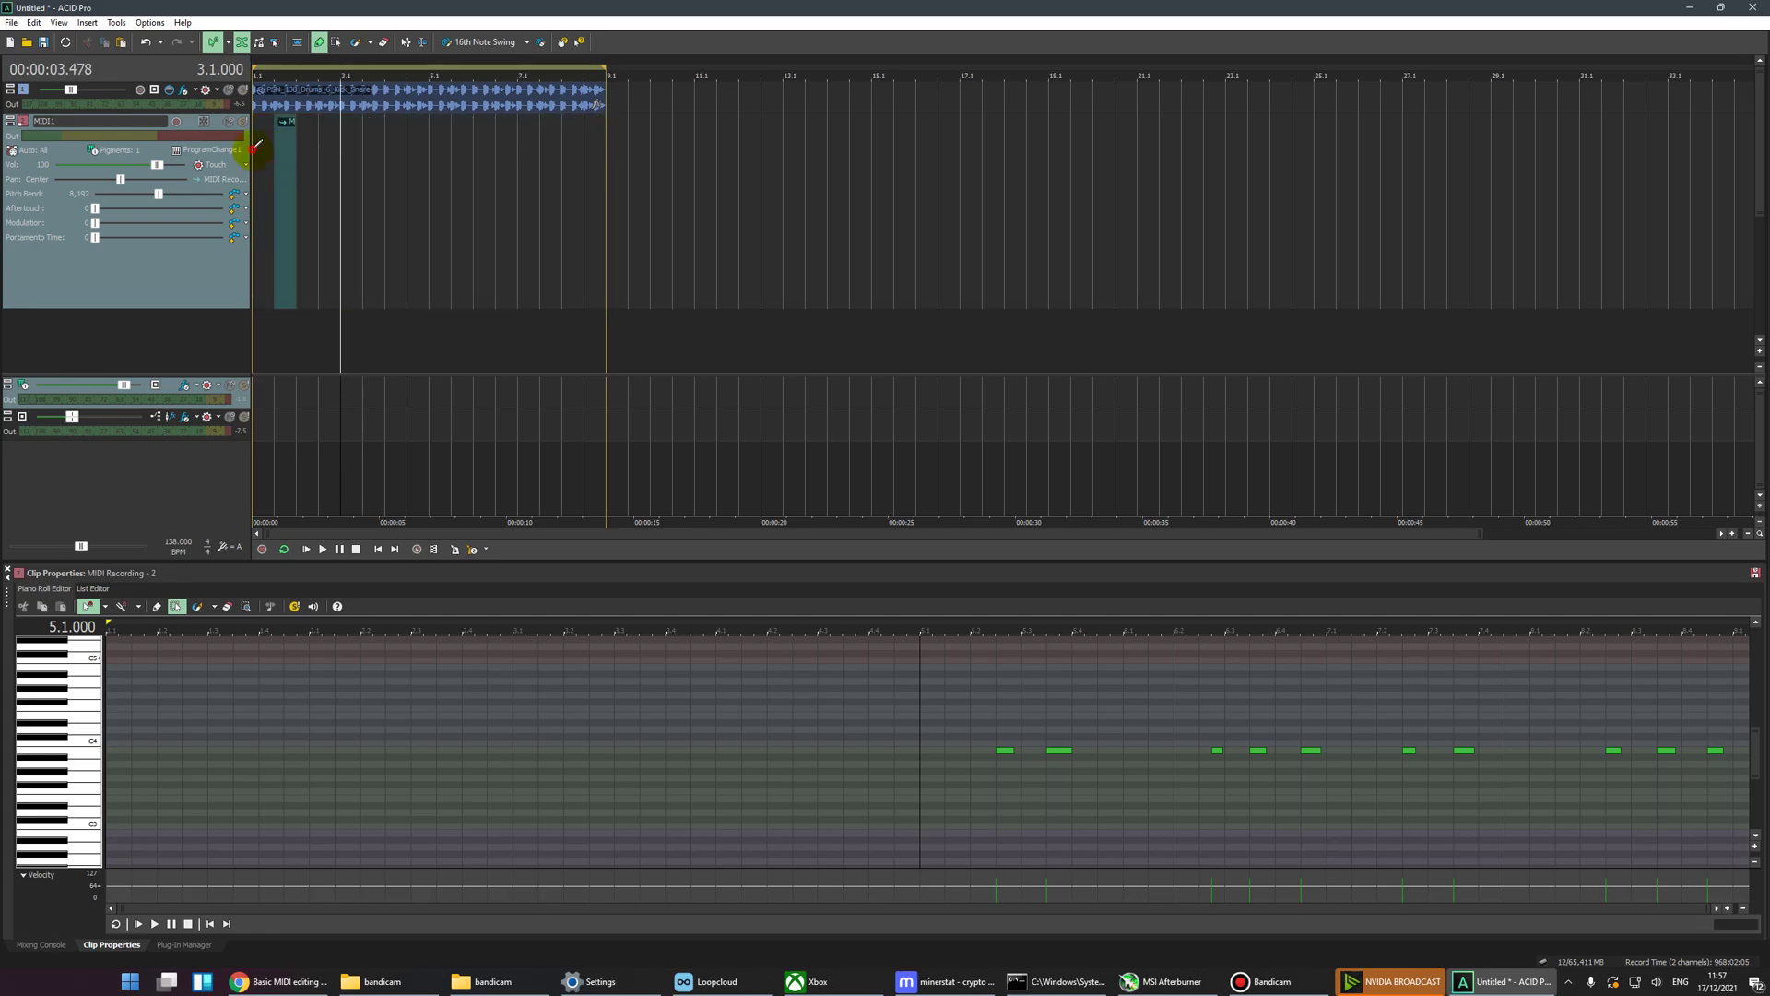
{"action": "left_click", "coordinate": [284, 148]}
{"action": "key", "text": "Delete"}
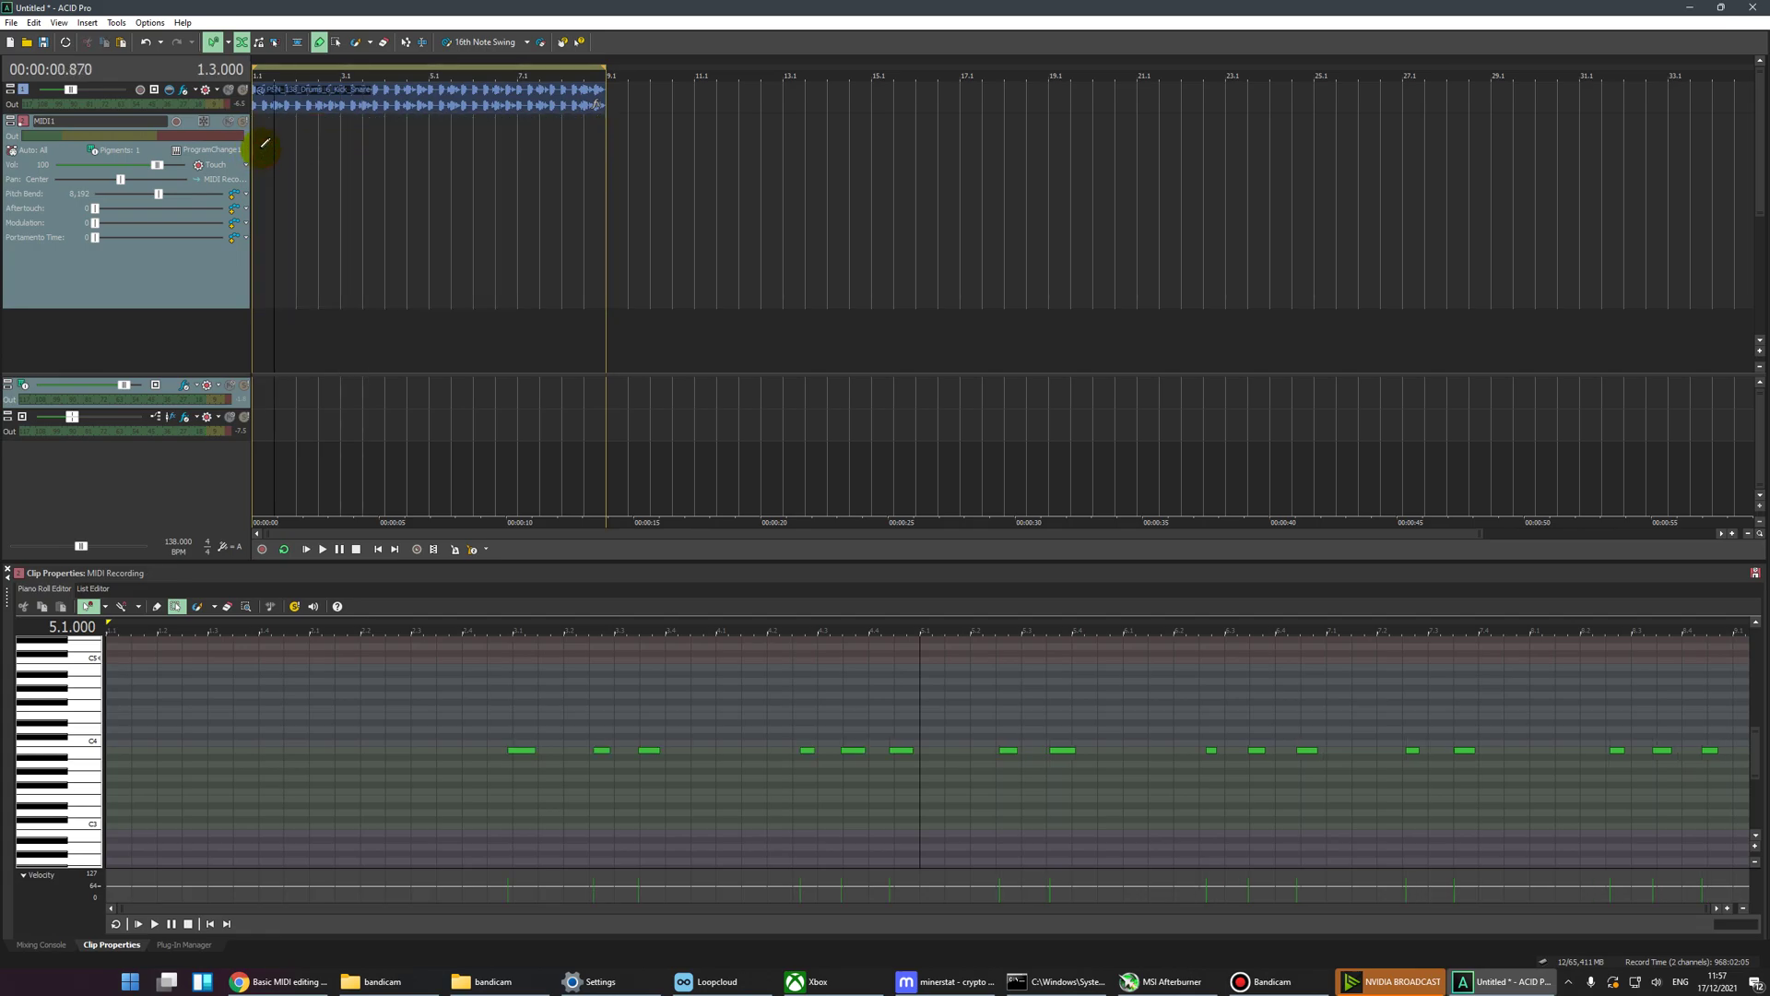
{"action": "left_click_drag", "start_coordinate": [265, 143], "coordinate": [604, 146]}
{"action": "left_click", "coordinate": [494, 146]}
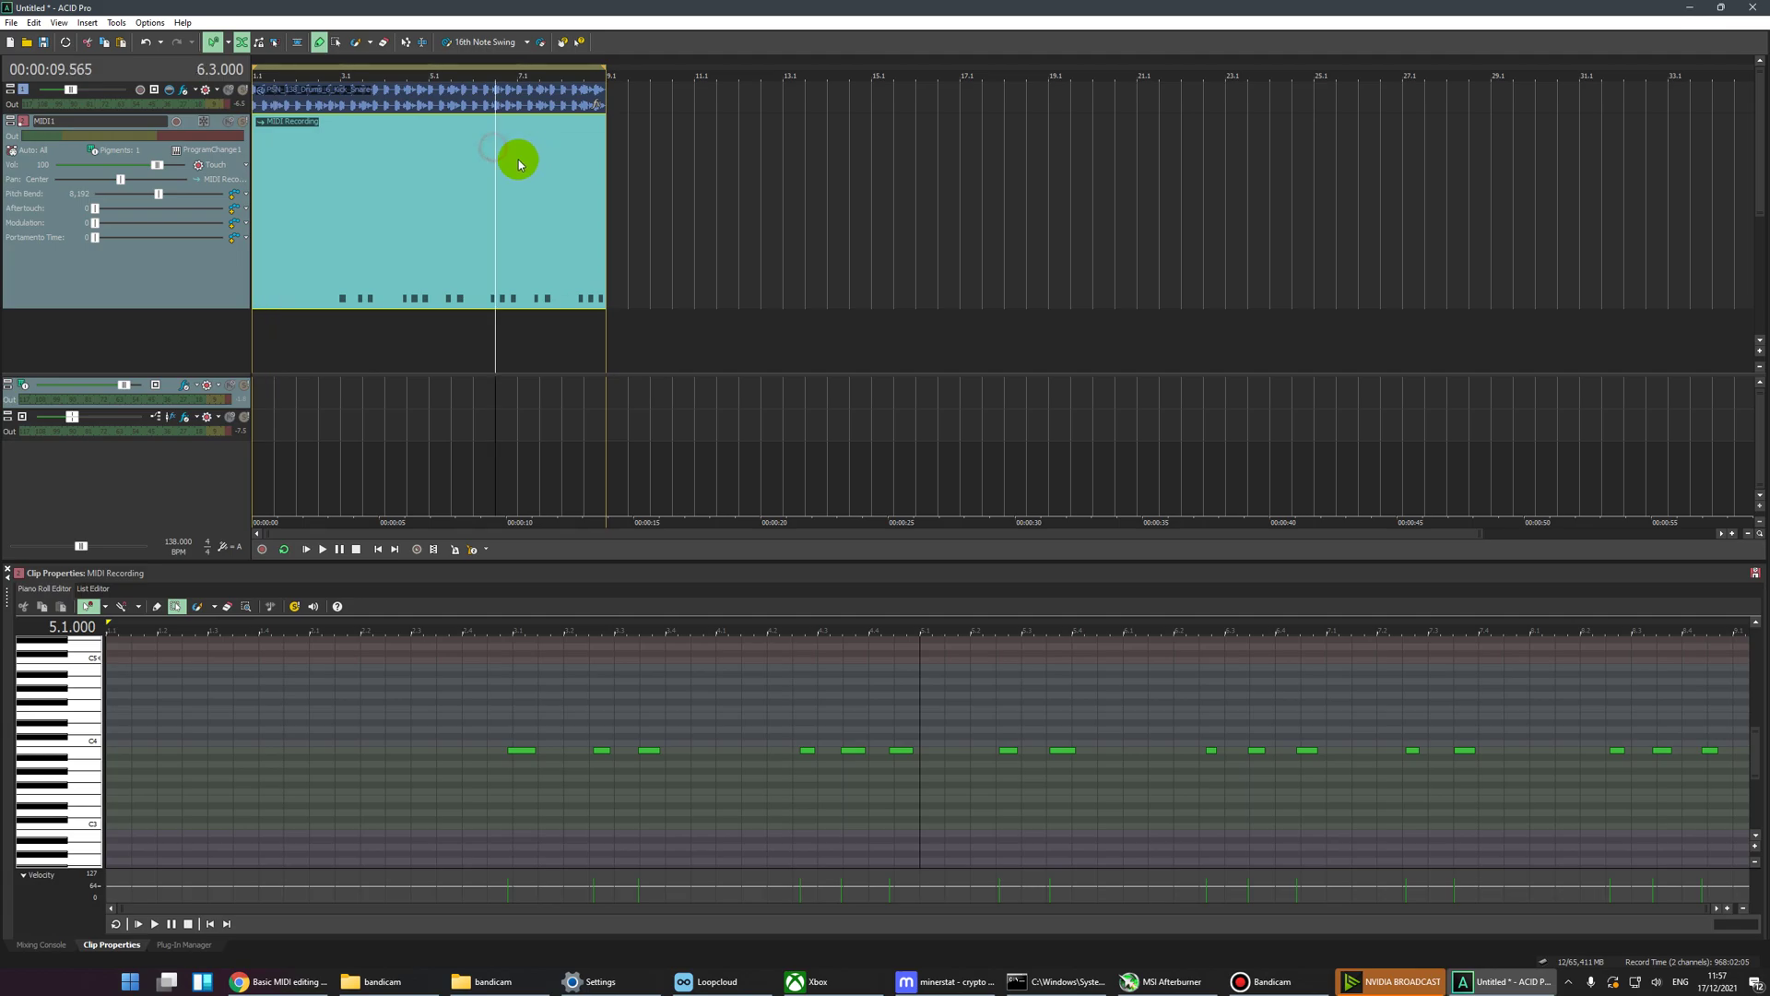
{"action": "key", "text": "Delete"}
Step: Paint an empty MIDI Clip - 1 across bars 1–9 on MIDI1 and open the Pigments synth window
{"action": "right_click", "coordinate": [288, 317]}
{"action": "right_click", "coordinate": [354, 251]}
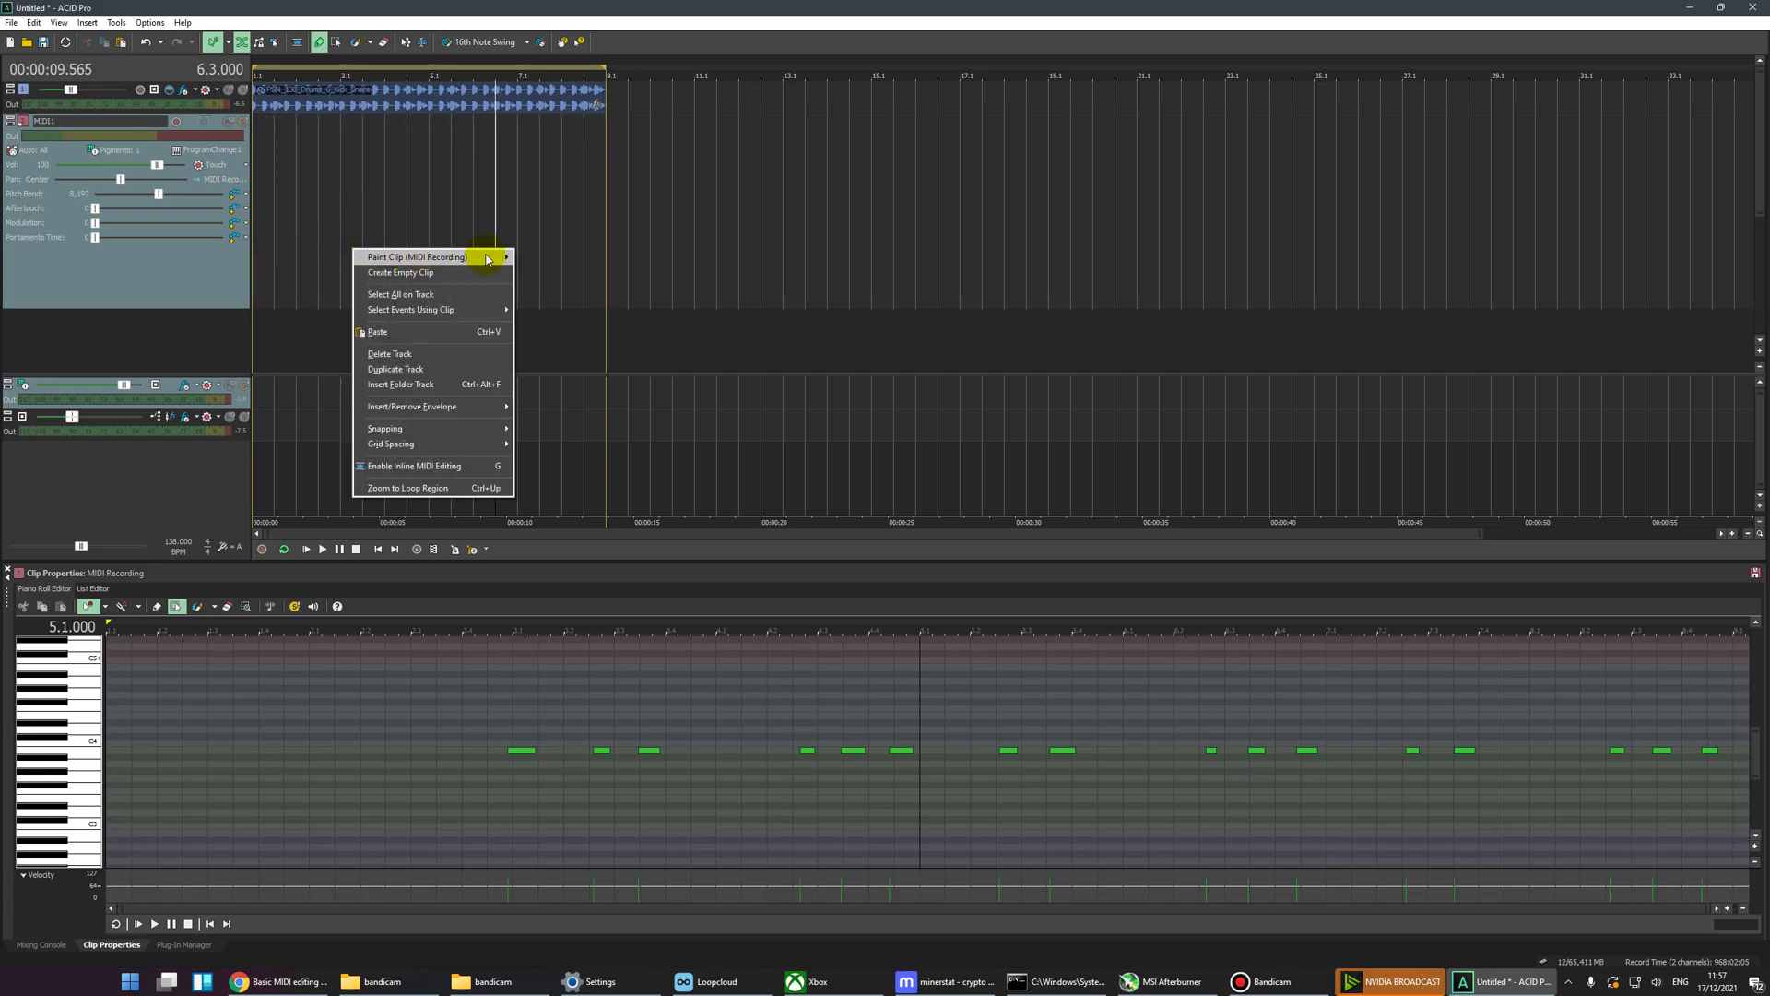
{"action": "left_click", "coordinate": [470, 272]}
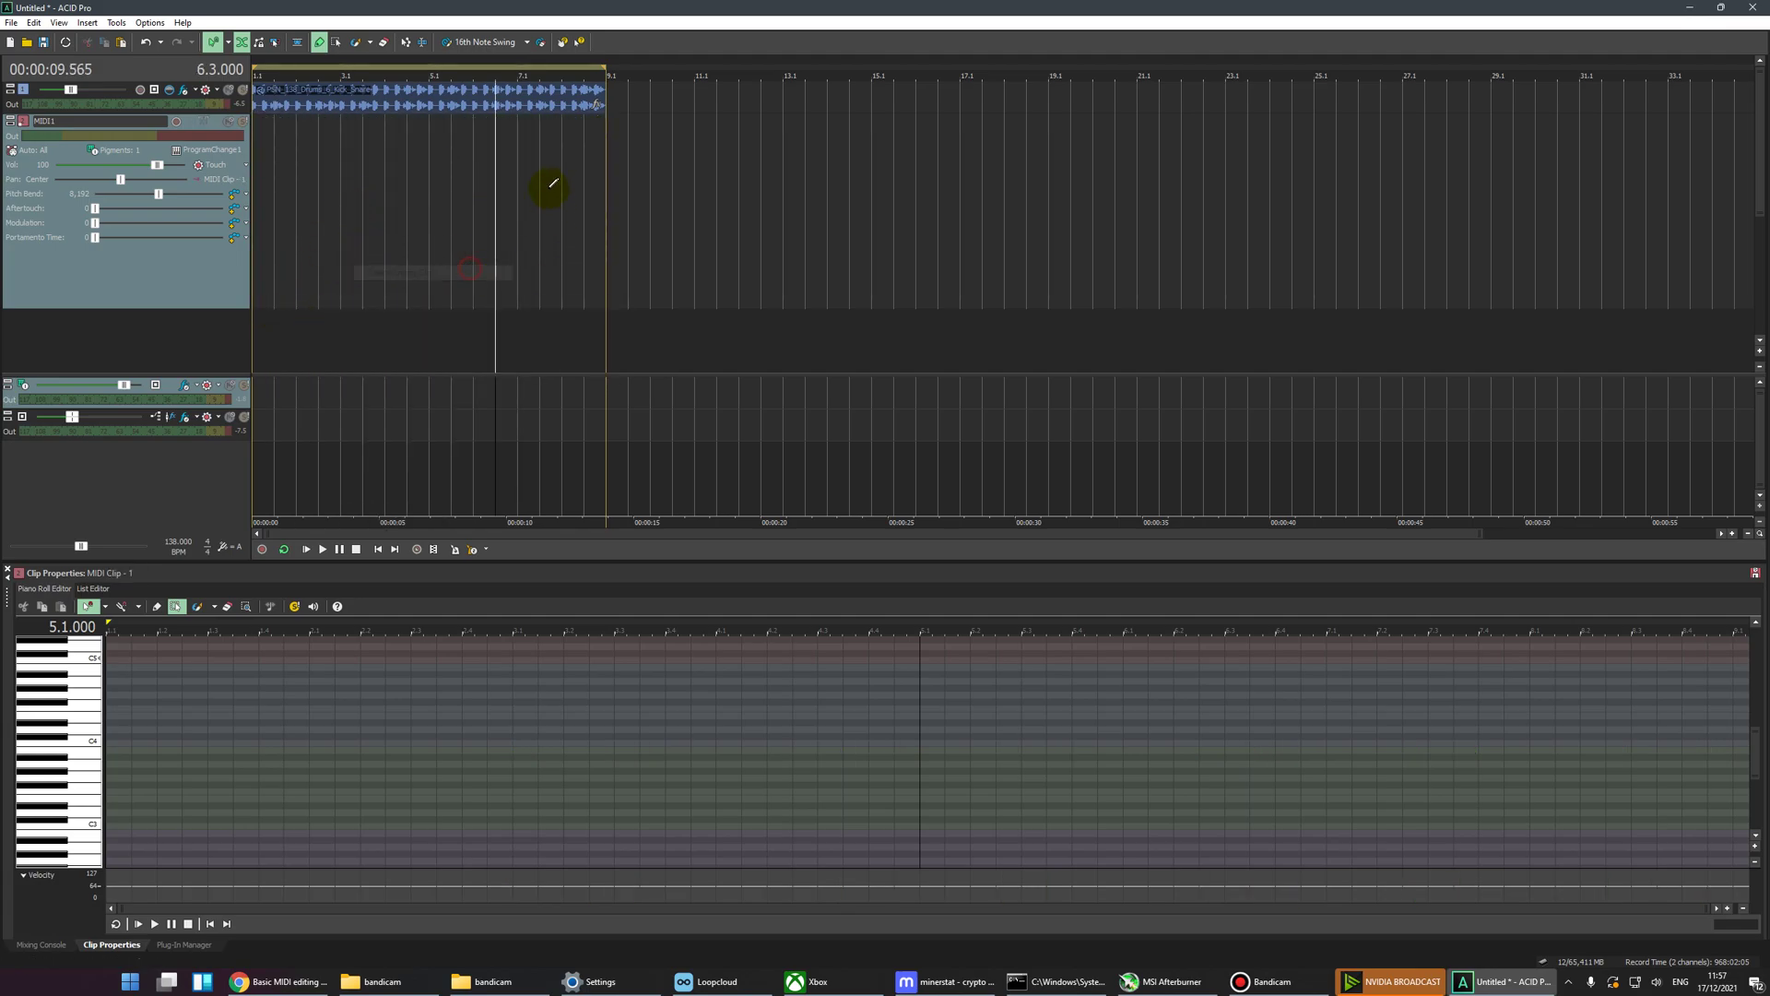
{"action": "left_click_drag", "start_coordinate": [268, 146], "coordinate": [591, 158]}
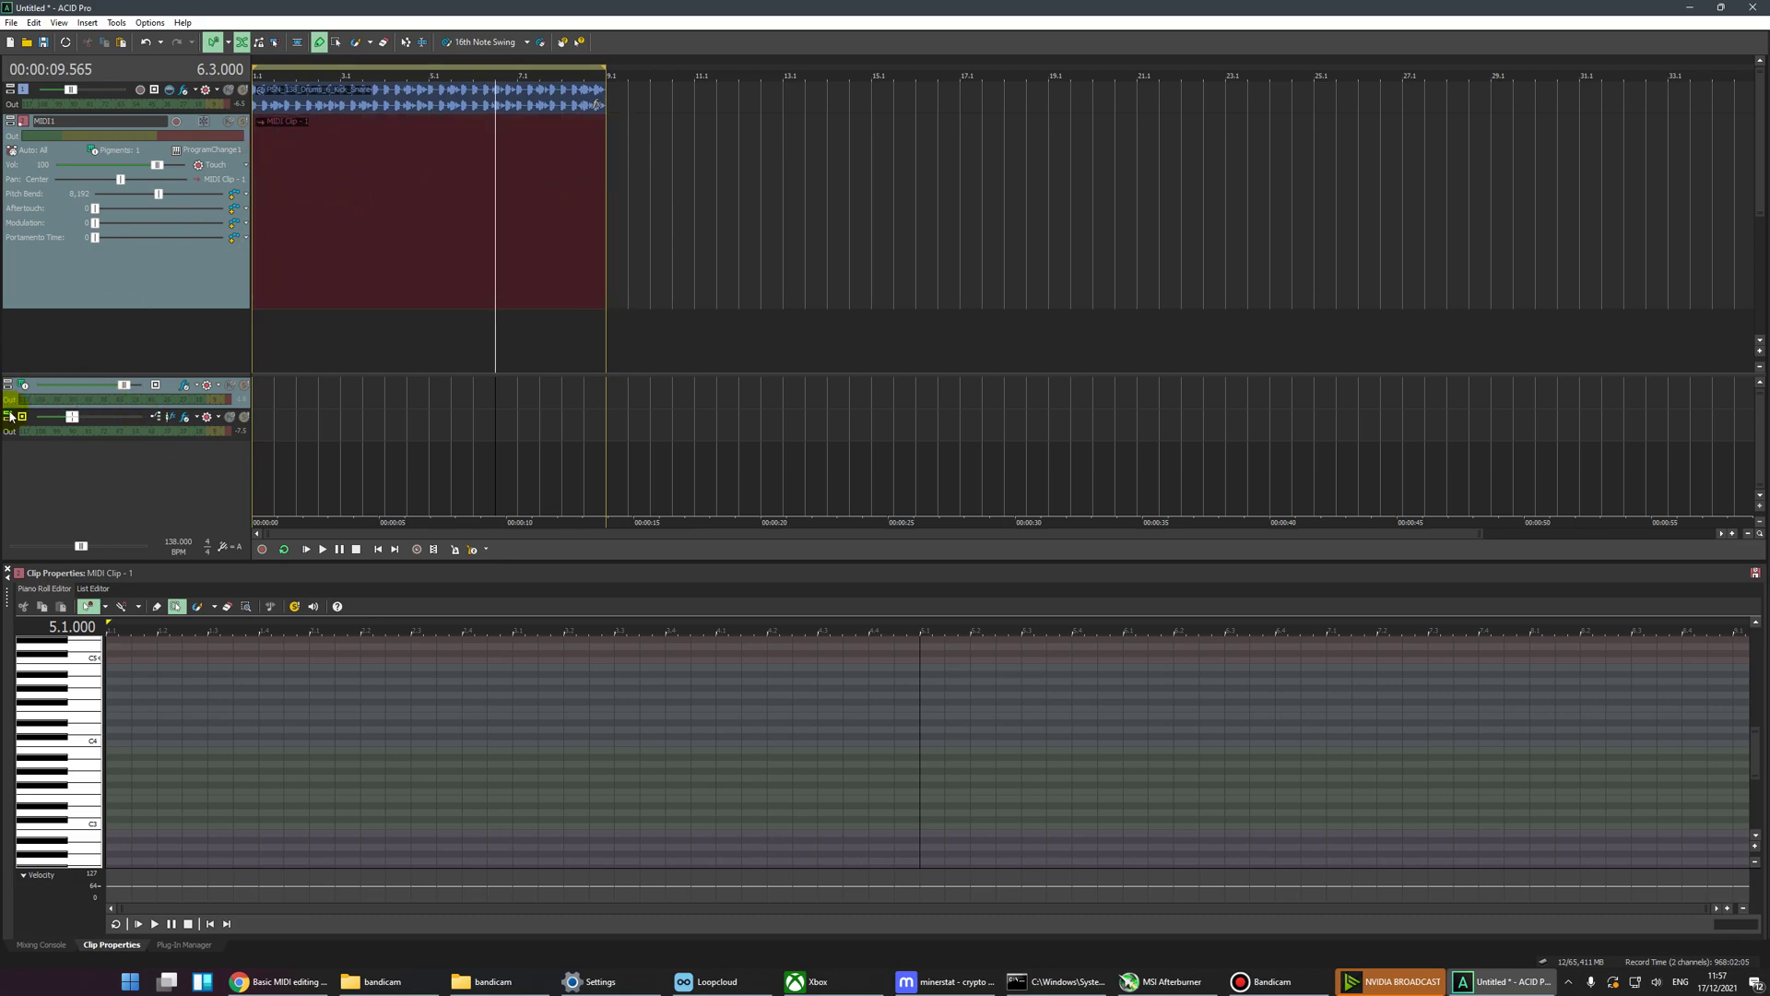
{"action": "left_click", "coordinate": [23, 385]}
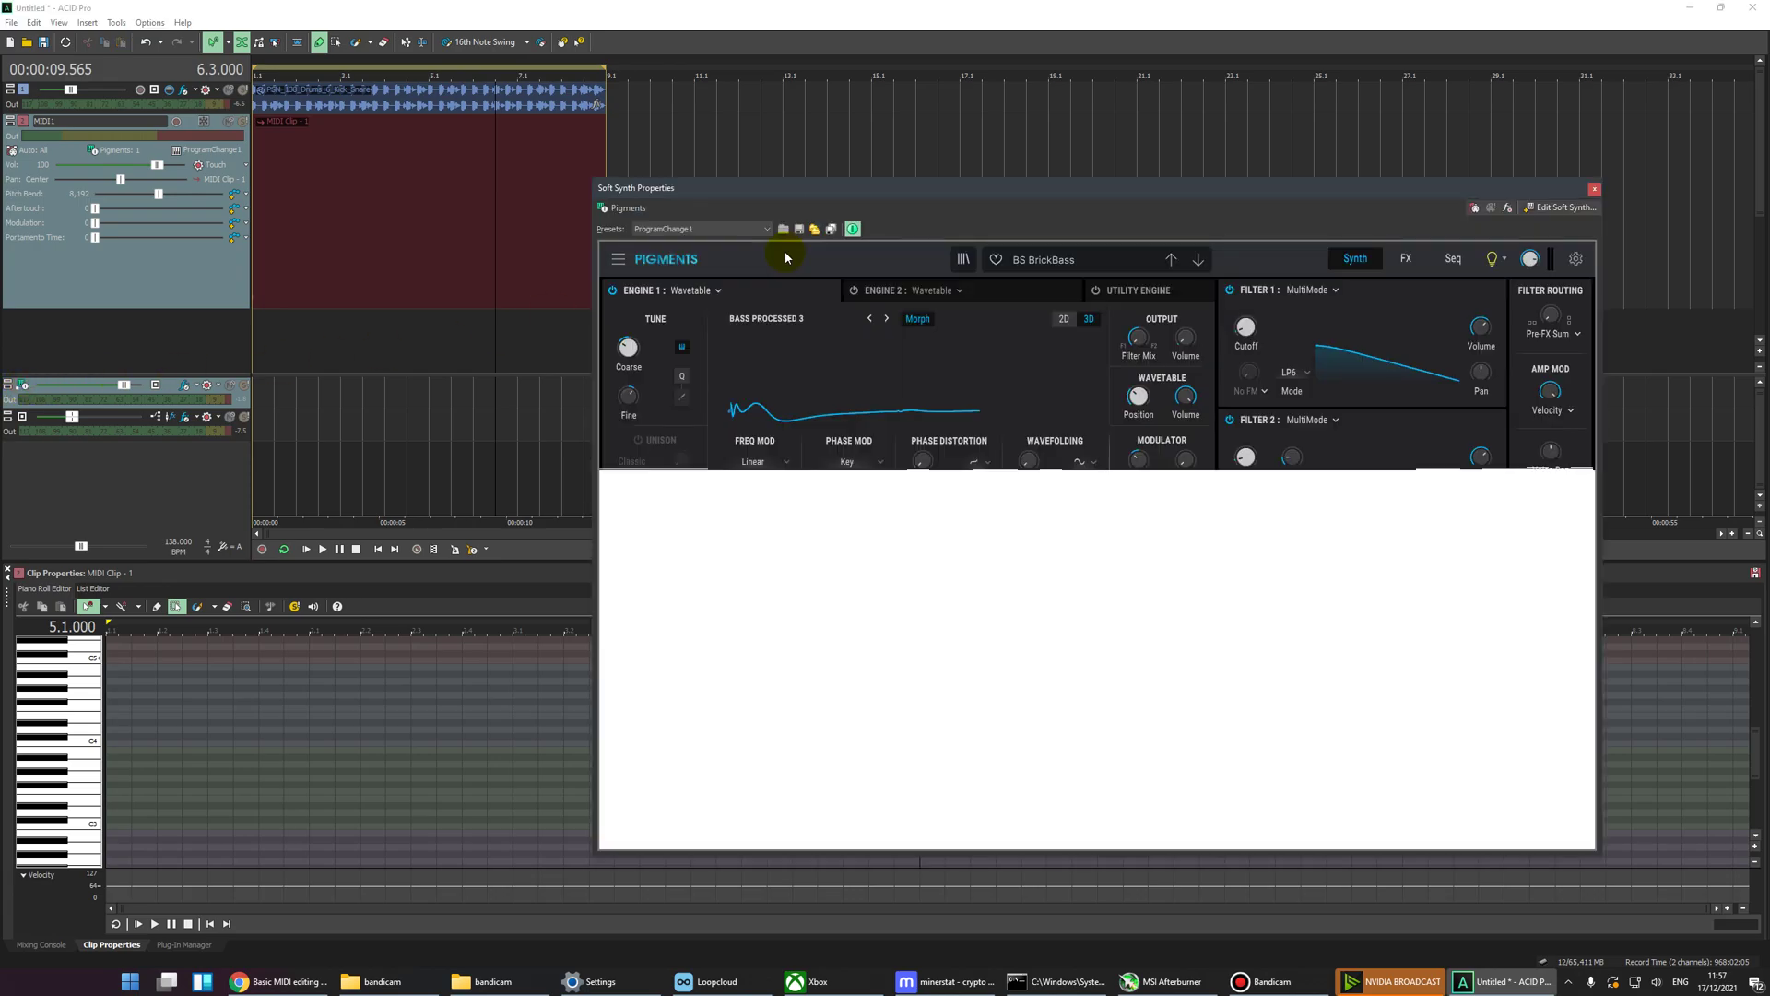
Step: Reposition the Pigments window and audition its bass sound on the on-screen keyboard
{"action": "left_click_drag", "start_coordinate": [791, 192], "coordinate": [850, 236]}
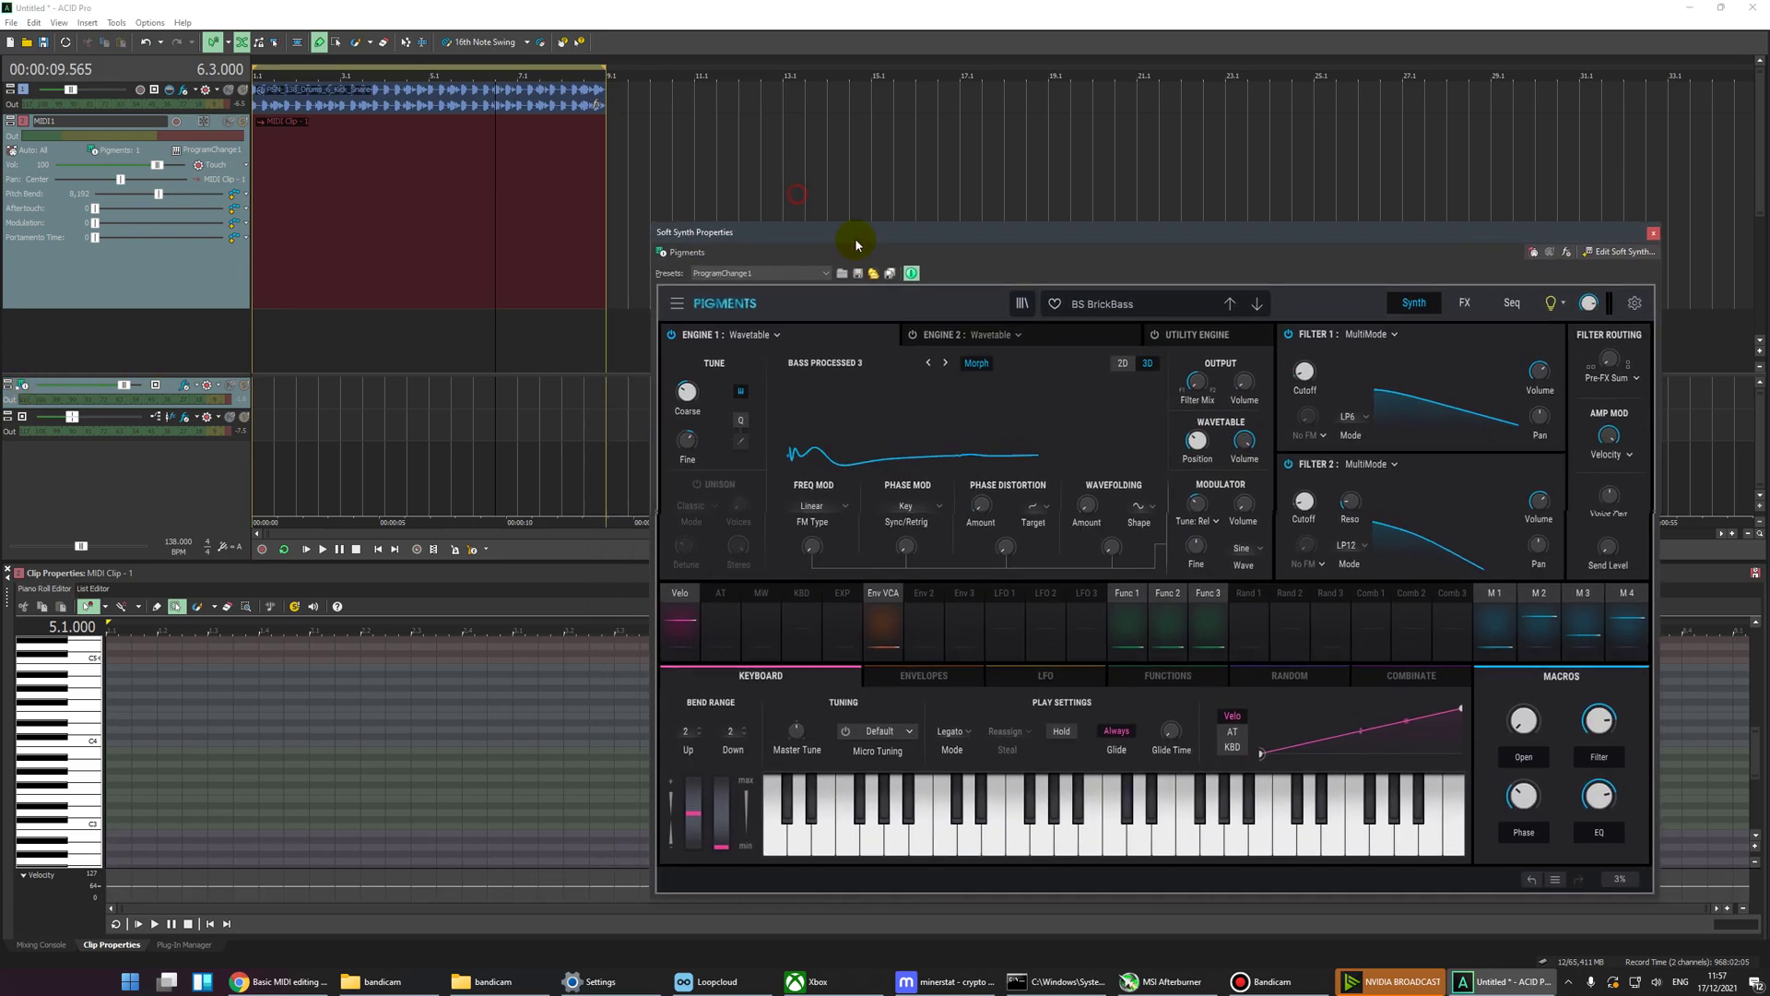
{"action": "left_click", "coordinate": [263, 232]}
{"action": "left_click", "coordinate": [937, 830]}
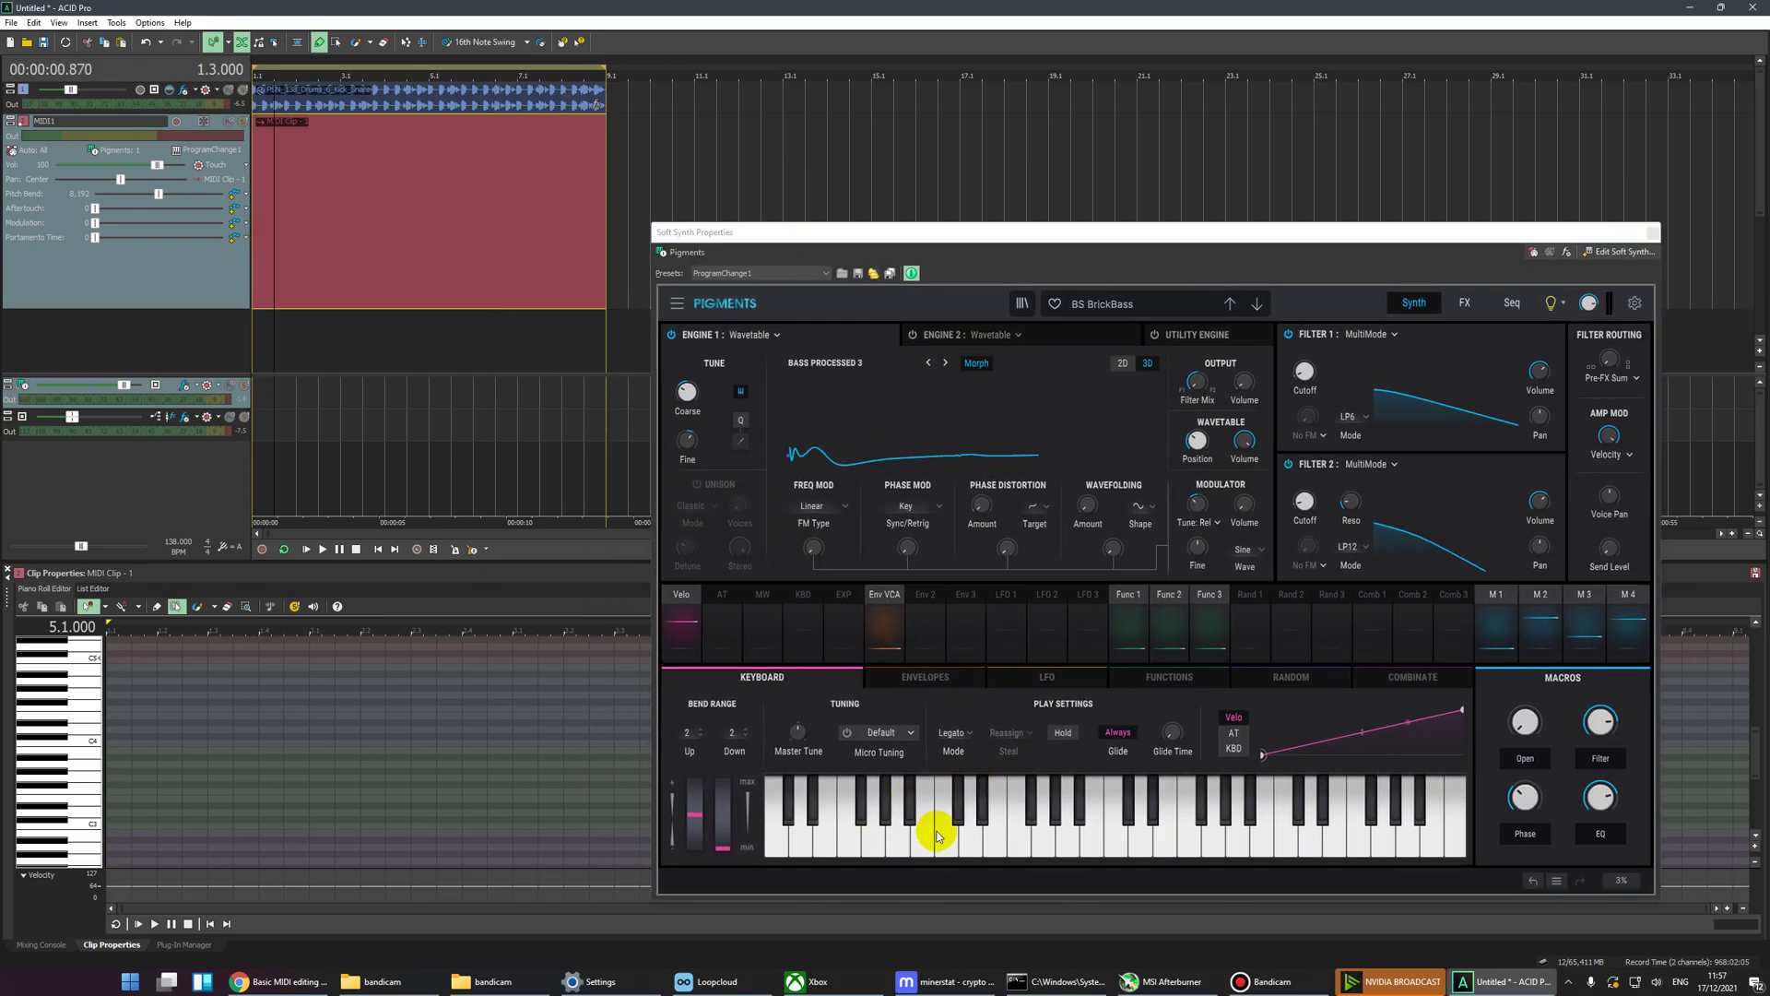
{"action": "left_click", "coordinate": [928, 829]}
{"action": "left_click", "coordinate": [264, 227]}
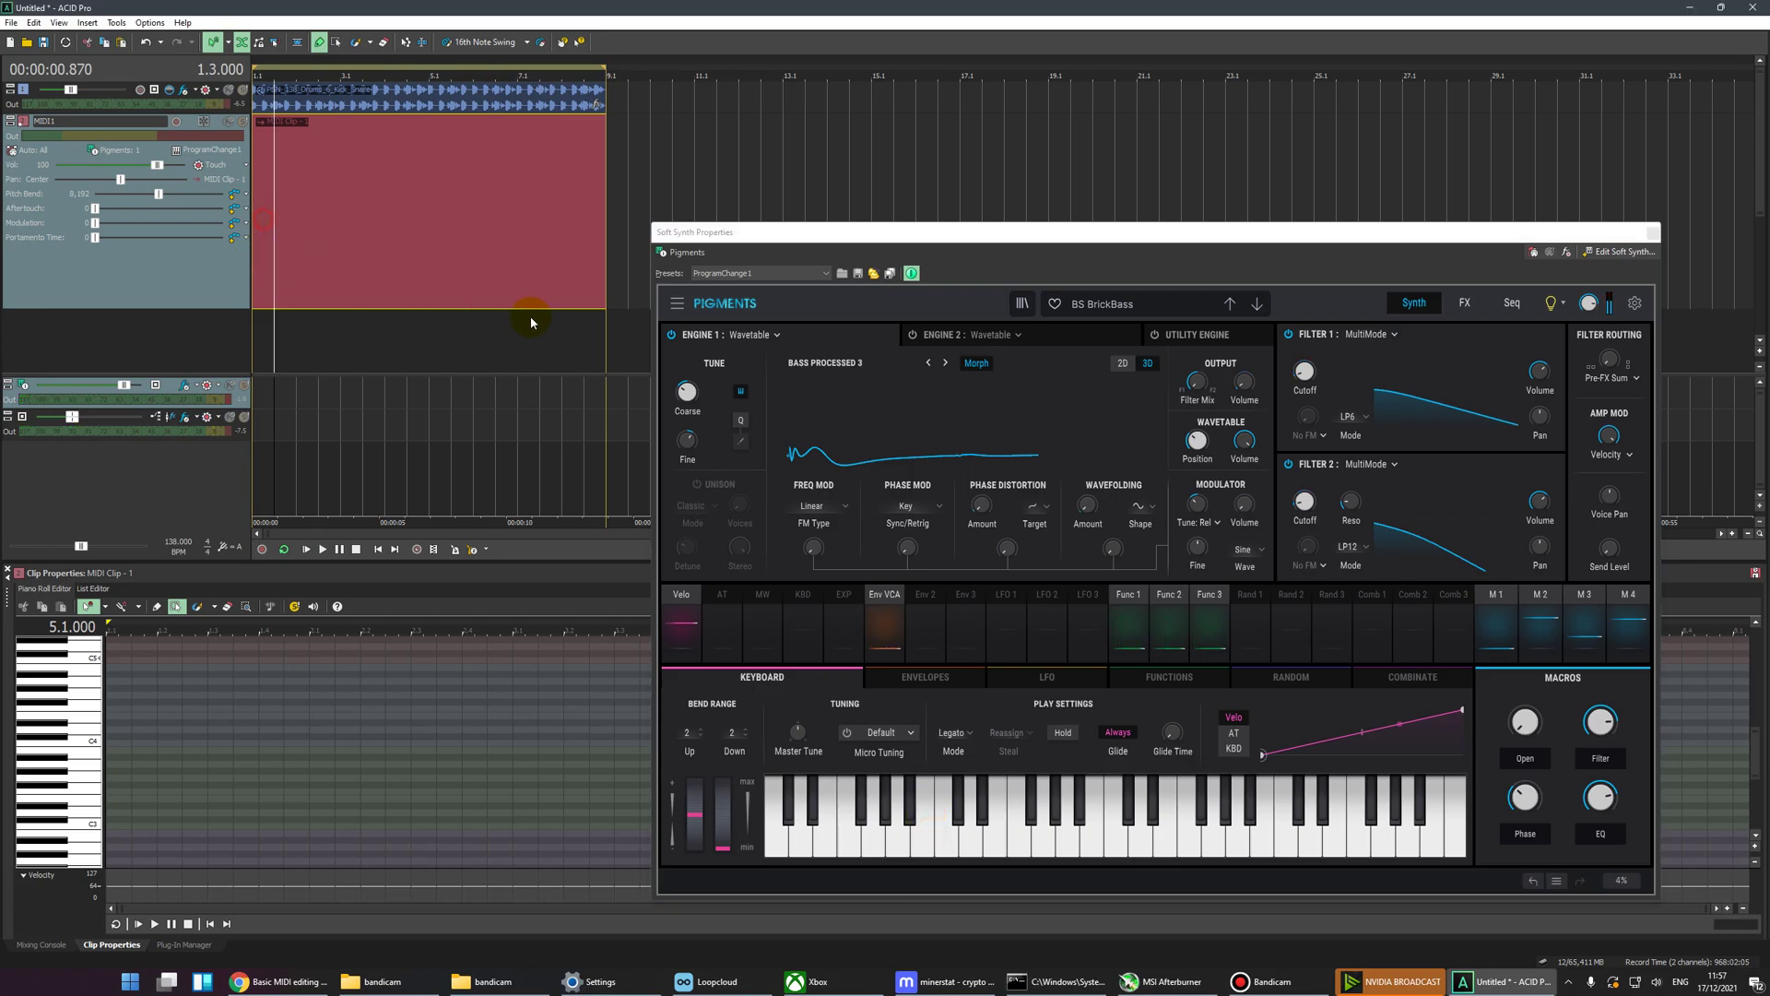
{"action": "left_click", "coordinate": [269, 255]}
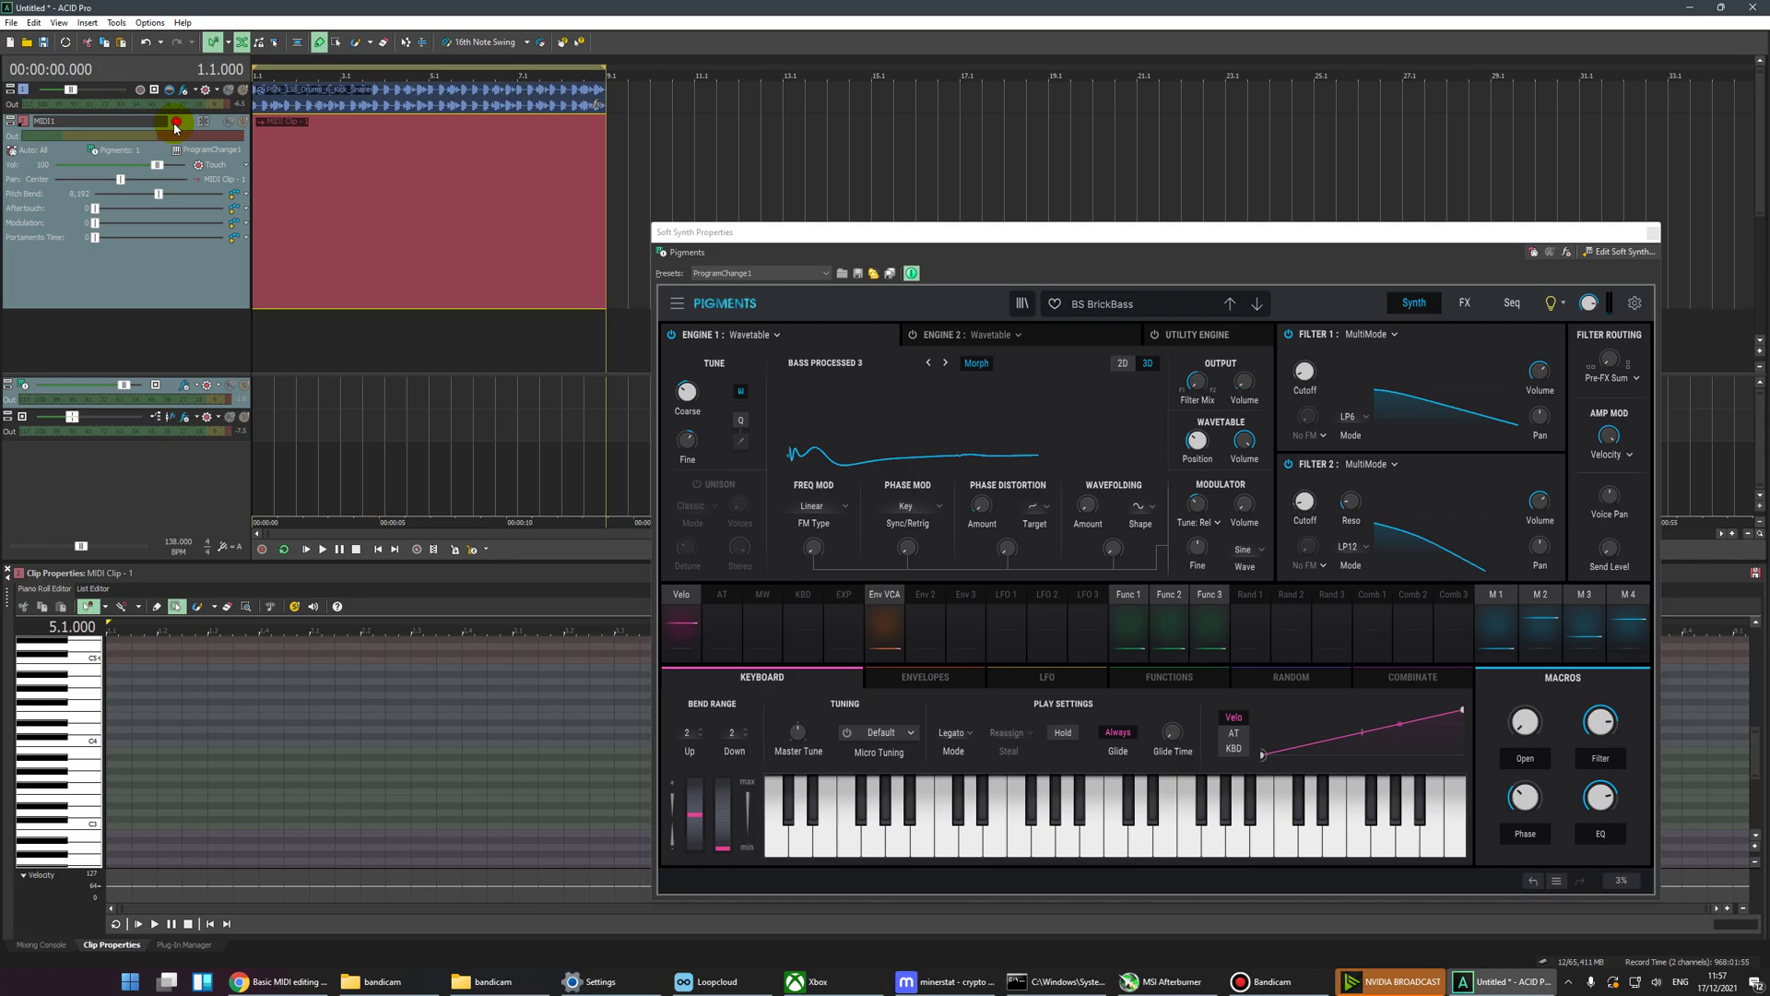
Step: Arm the MIDI1 track for recording
{"action": "left_click", "coordinate": [289, 603]}
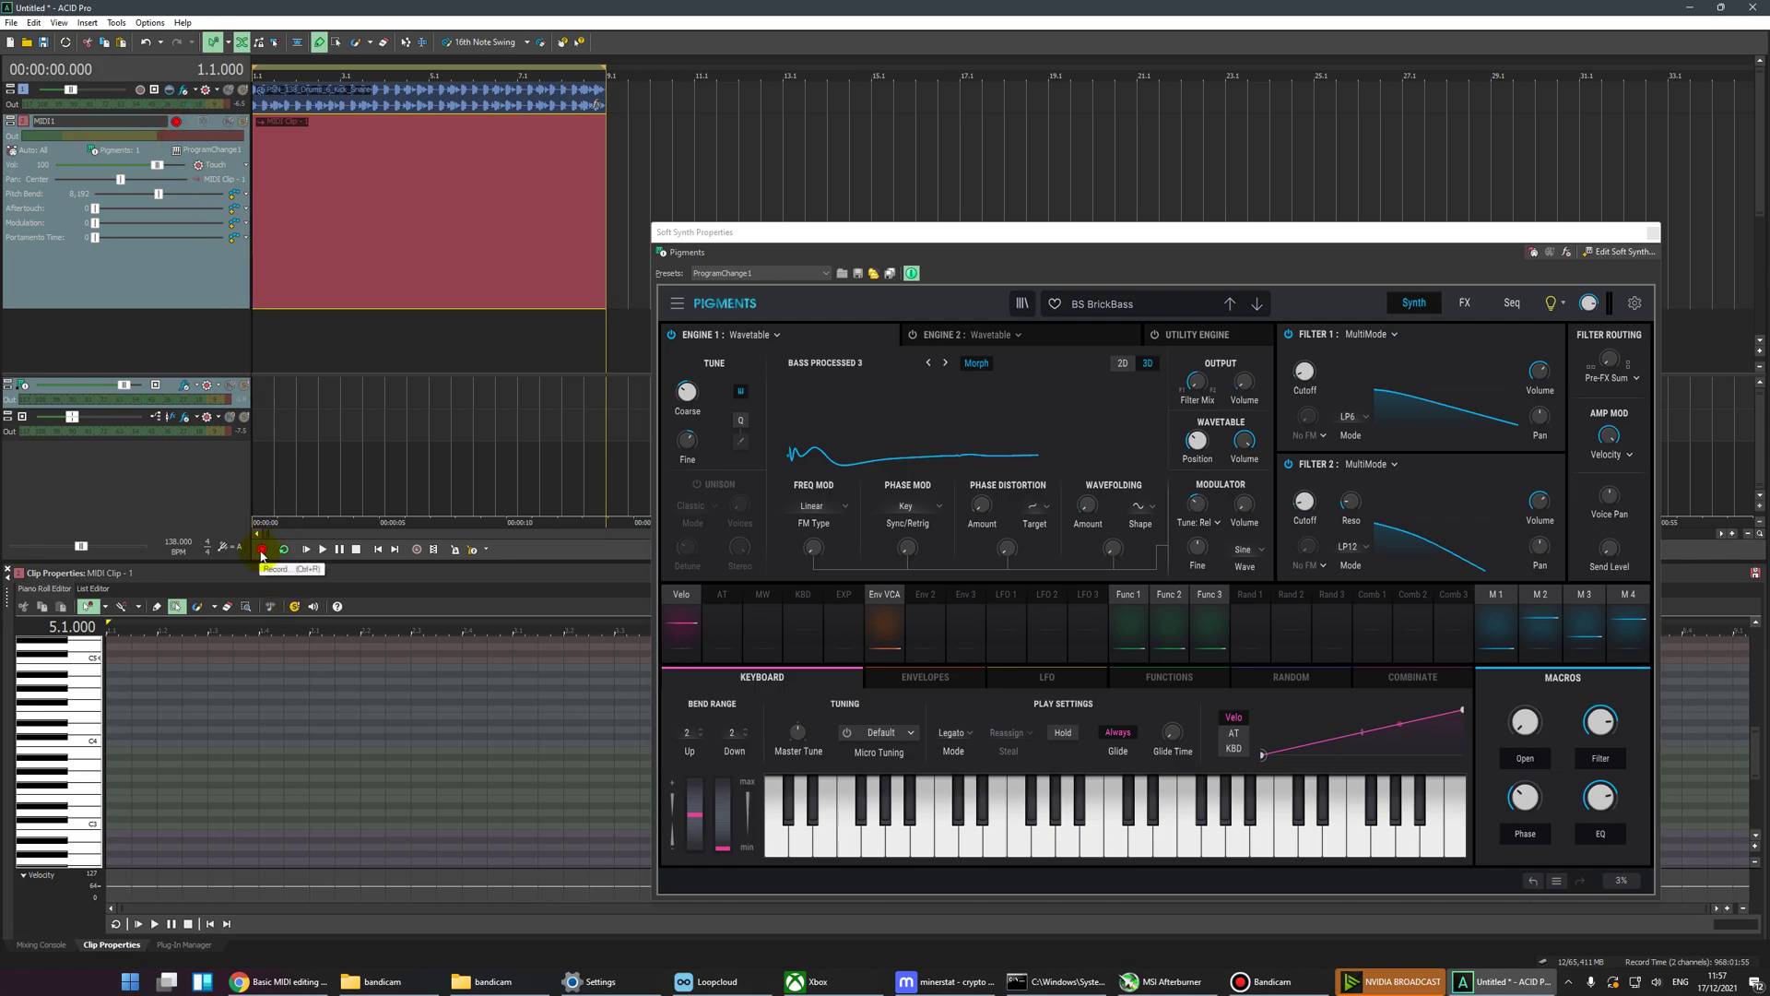
{"action": "left_click", "coordinate": [253, 133]}
{"action": "left_click", "coordinate": [355, 99]}
{"action": "left_click", "coordinate": [285, 153]}
{"action": "left_click", "coordinate": [315, 345]}
{"action": "left_click", "coordinate": [503, 185]}
{"action": "left_click", "coordinate": [282, 581]}
Step: Record MIDI Recording - 3 through Pigments' keyboard, which captures one long sustained note
{"action": "left_click", "coordinate": [261, 550]}
{"action": "left_click", "coordinate": [842, 822]}
{"action": "left_click", "coordinate": [929, 844]}
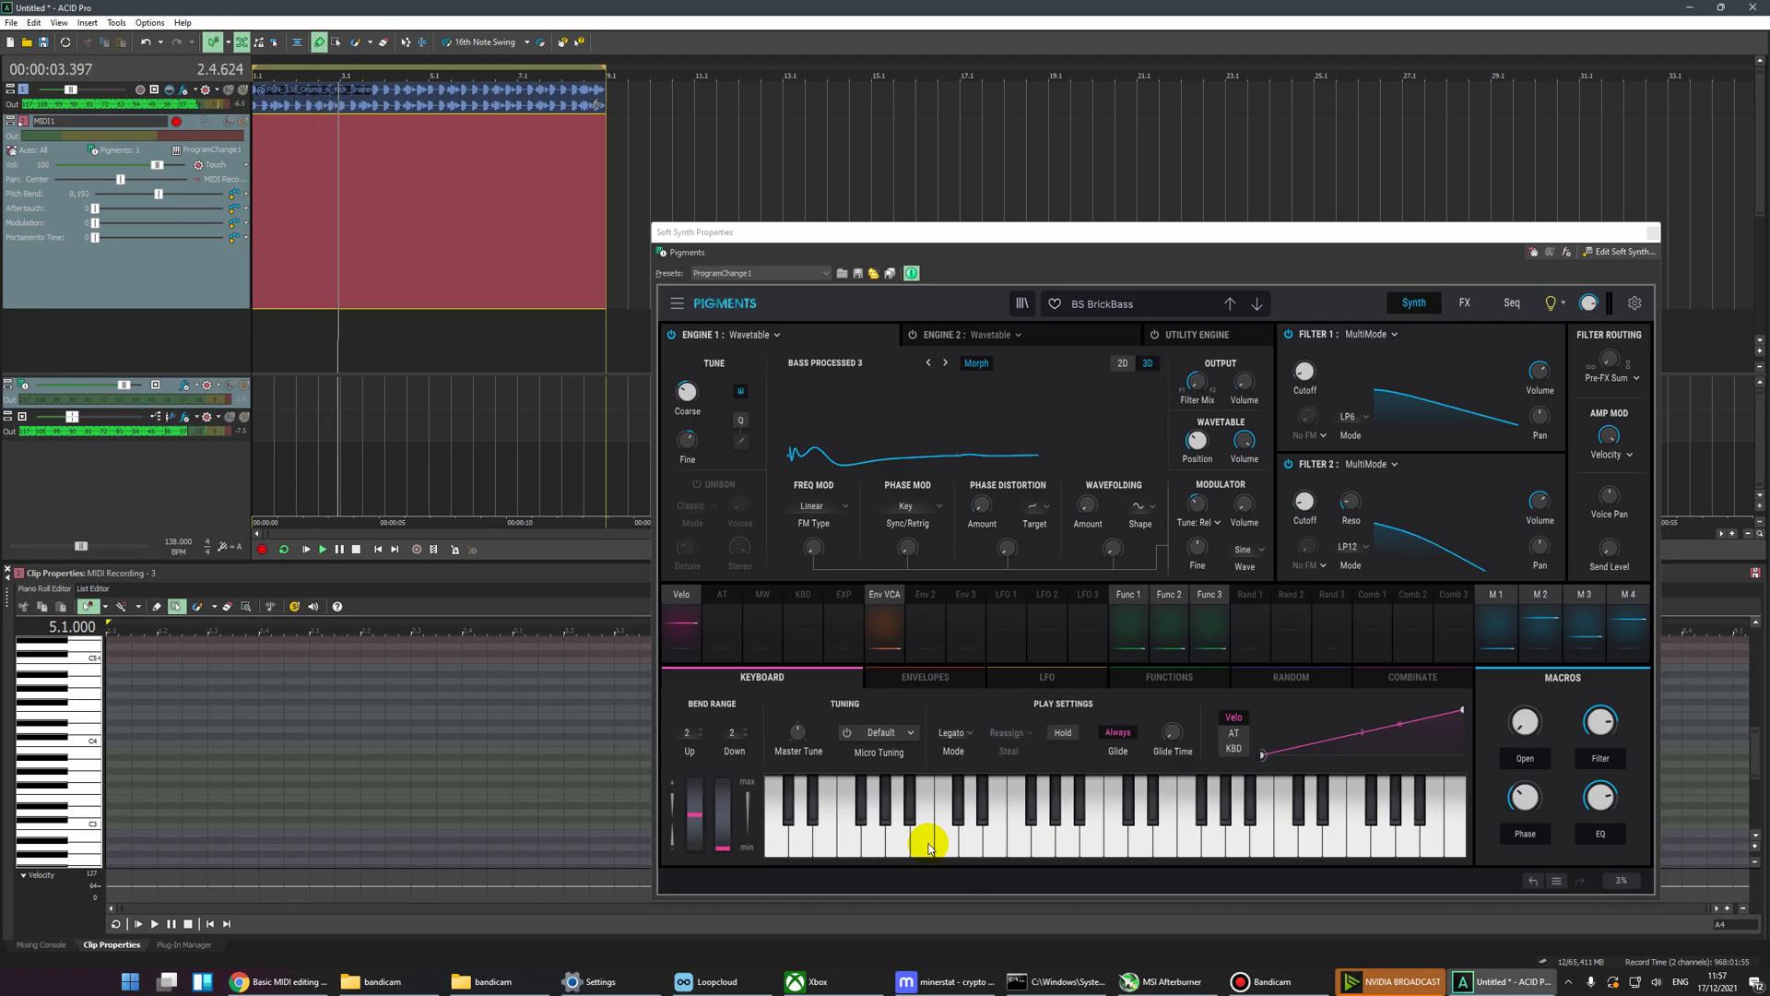
{"action": "left_click", "coordinate": [929, 845]}
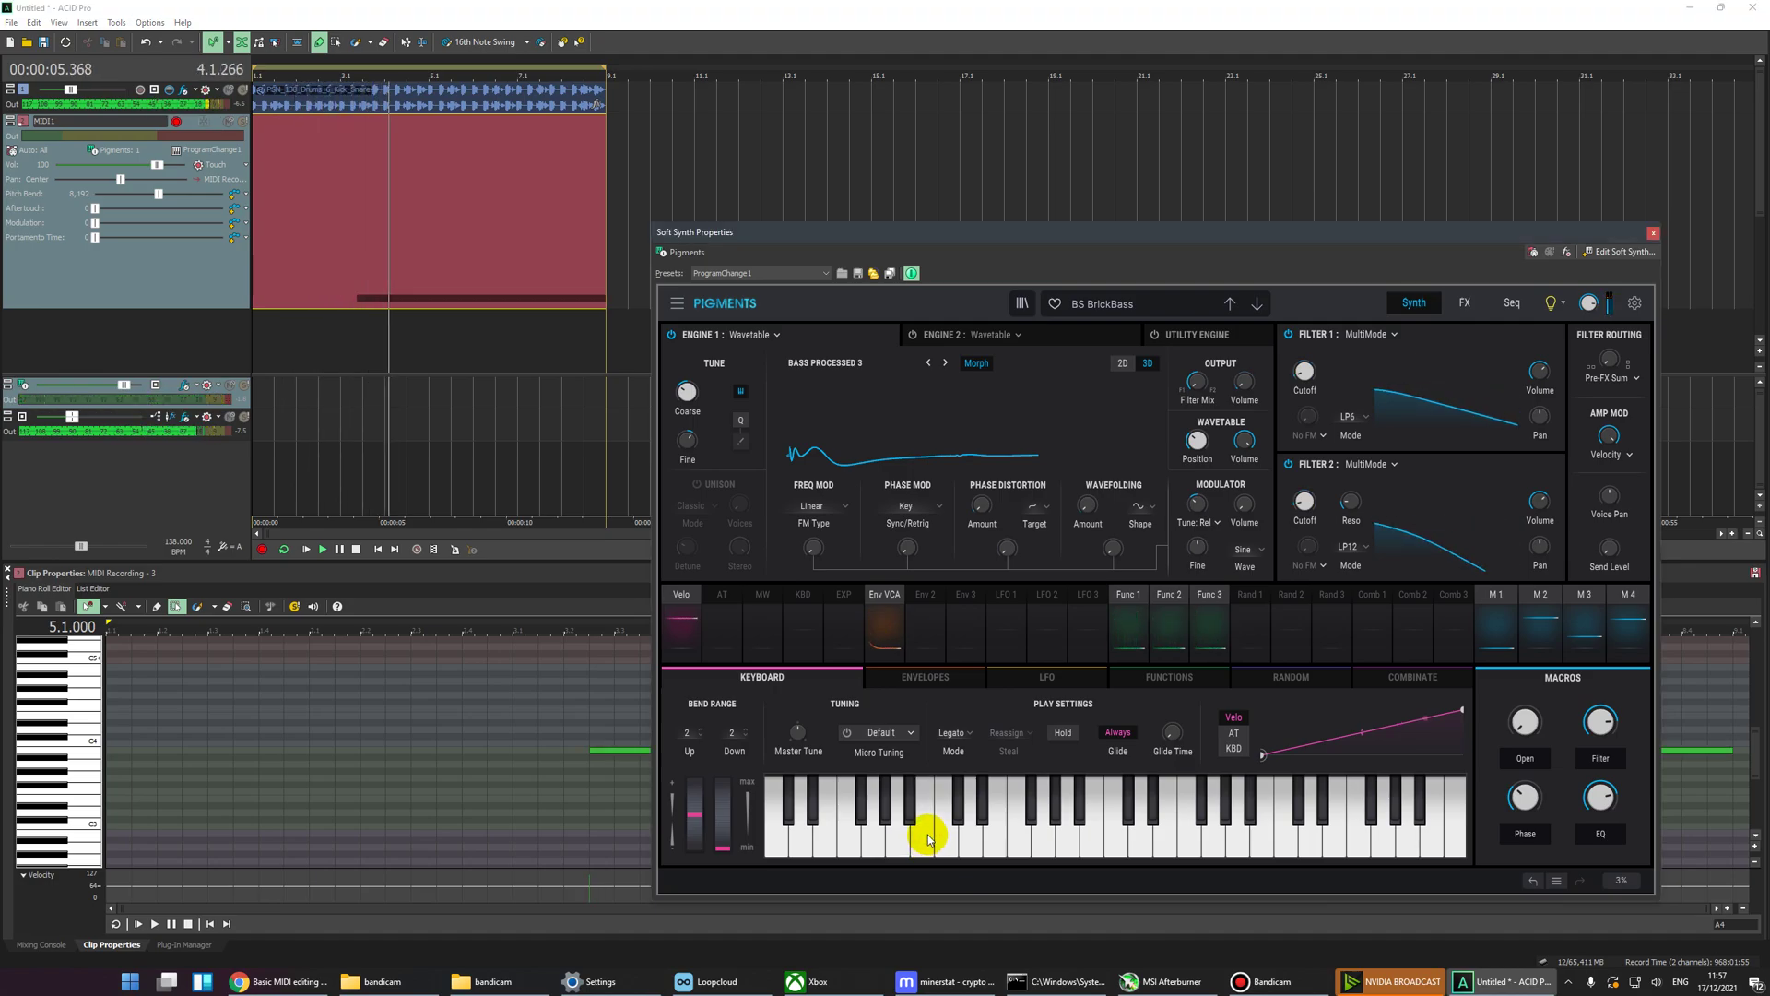
{"action": "left_click", "coordinate": [927, 839]}
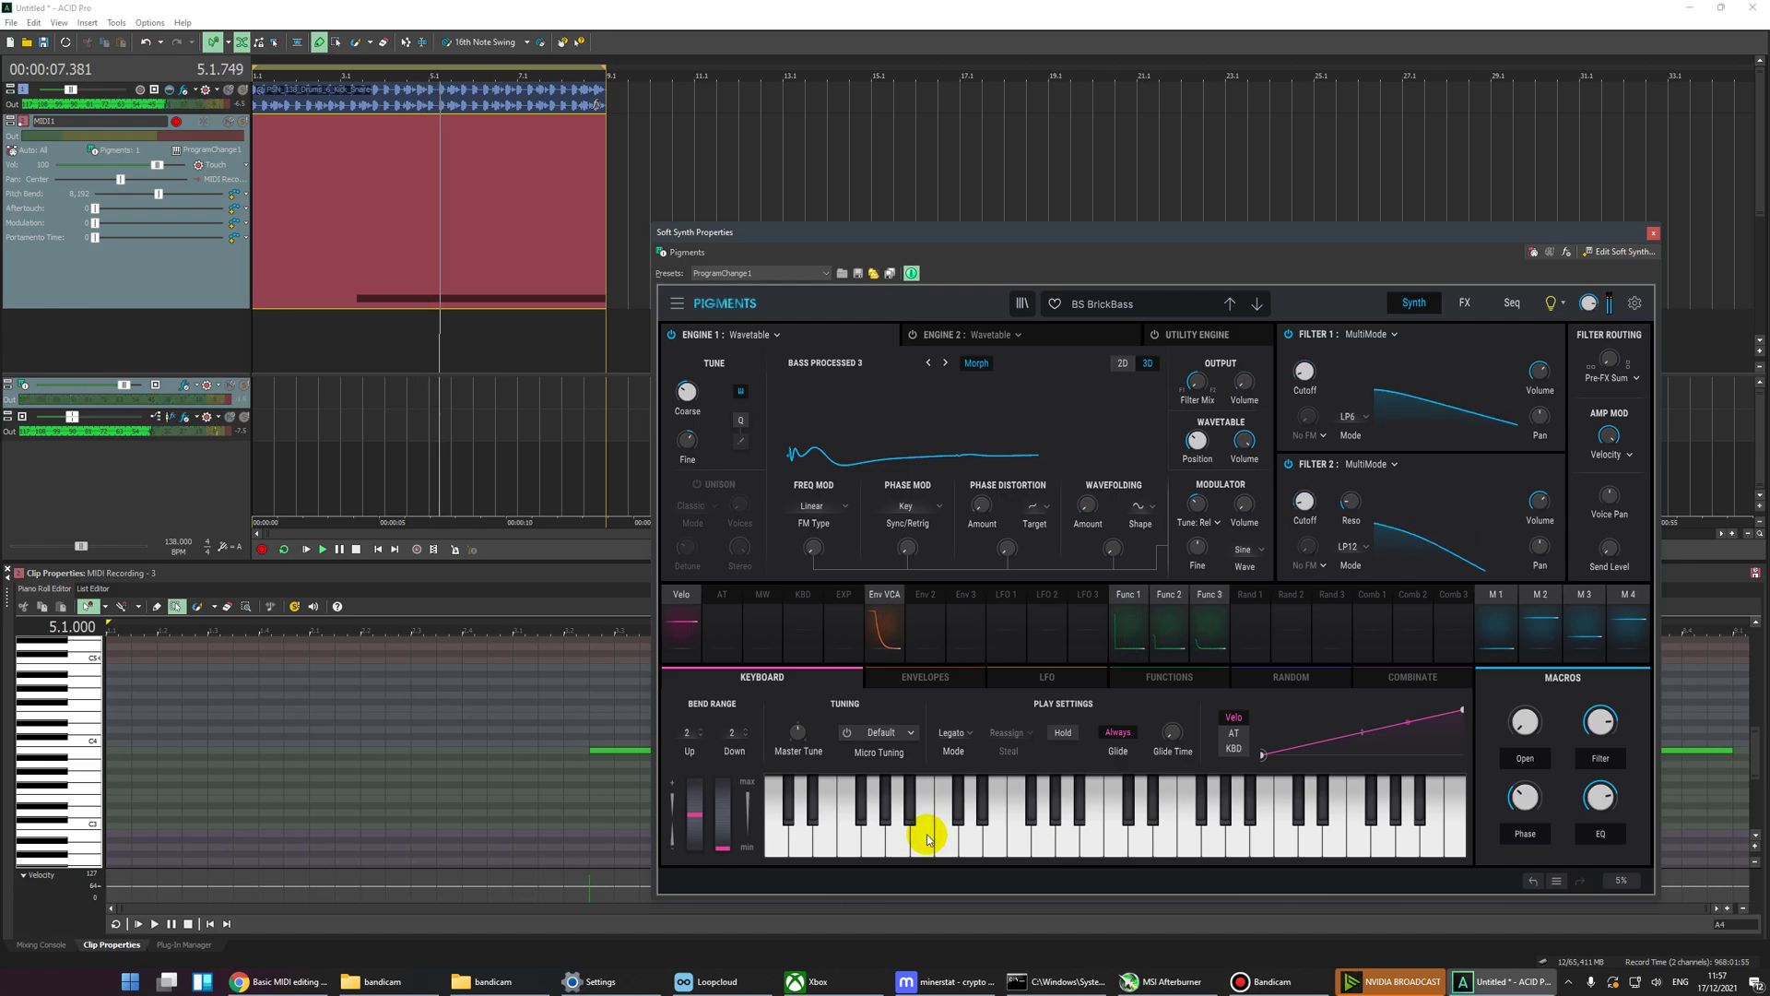
{"action": "left_click", "coordinate": [924, 835]}
{"action": "left_click", "coordinate": [385, 243]}
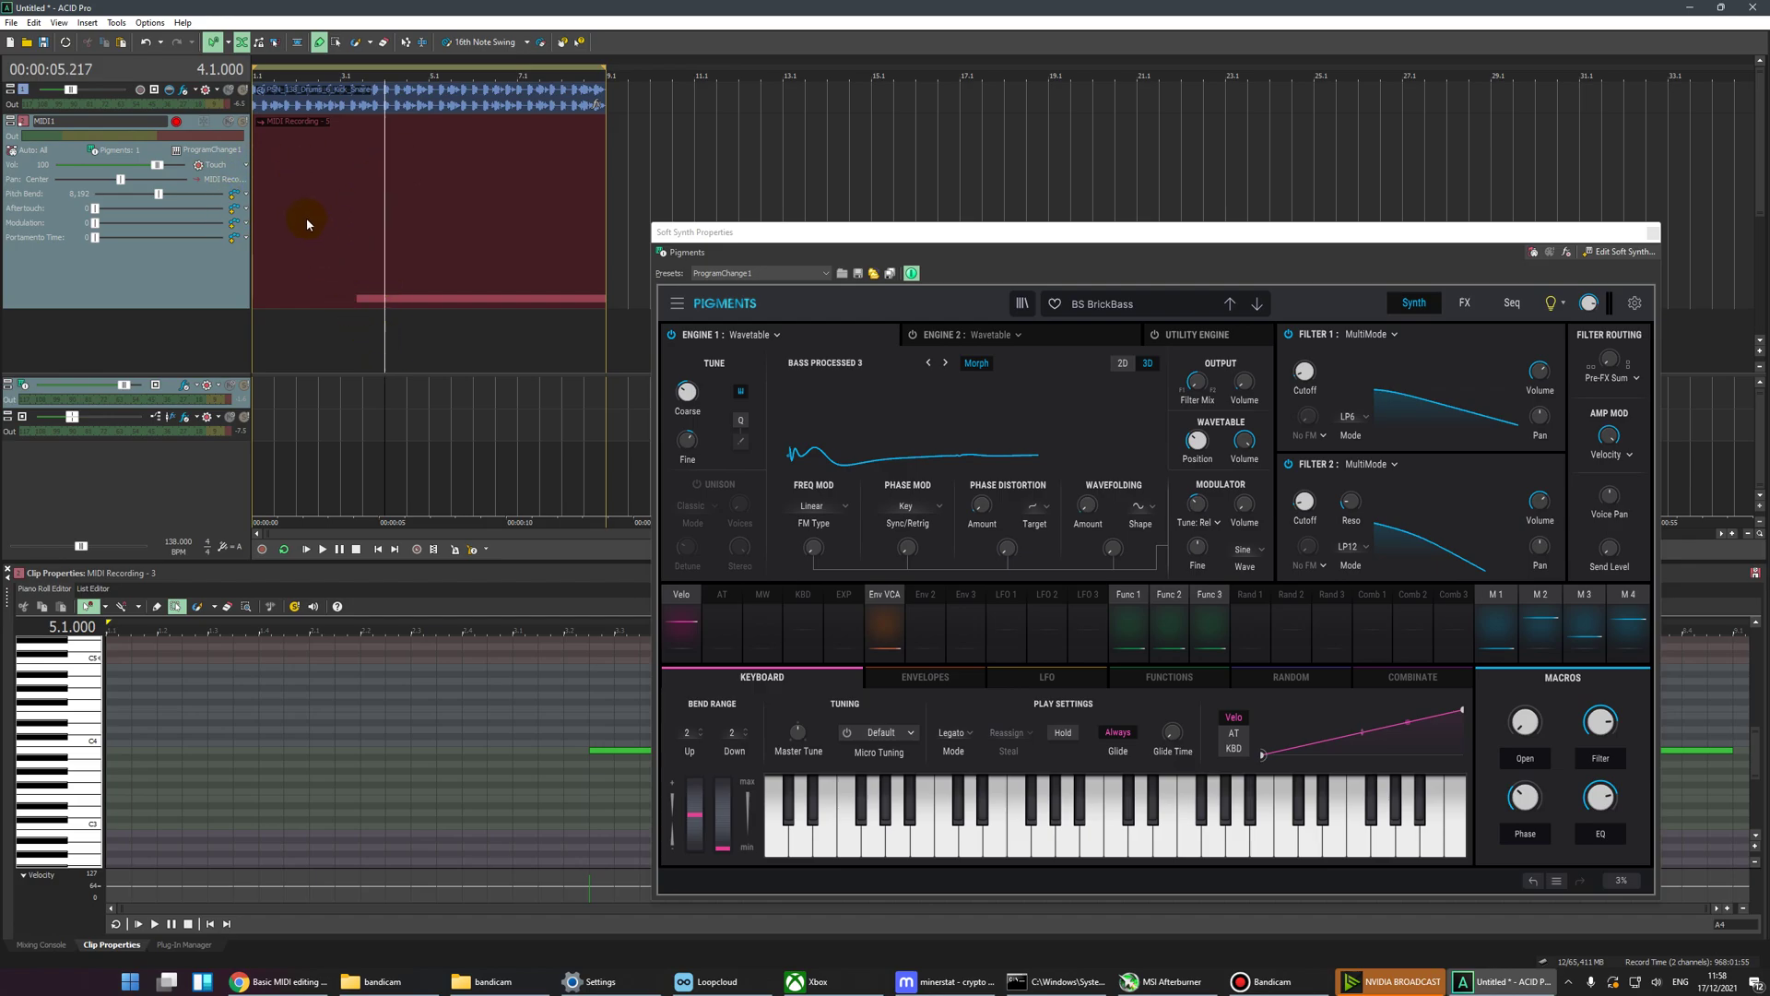
Step: Delete the failed single-note take and move the drum loop back to start at bar 1.1
{"action": "left_click", "coordinate": [381, 307]}
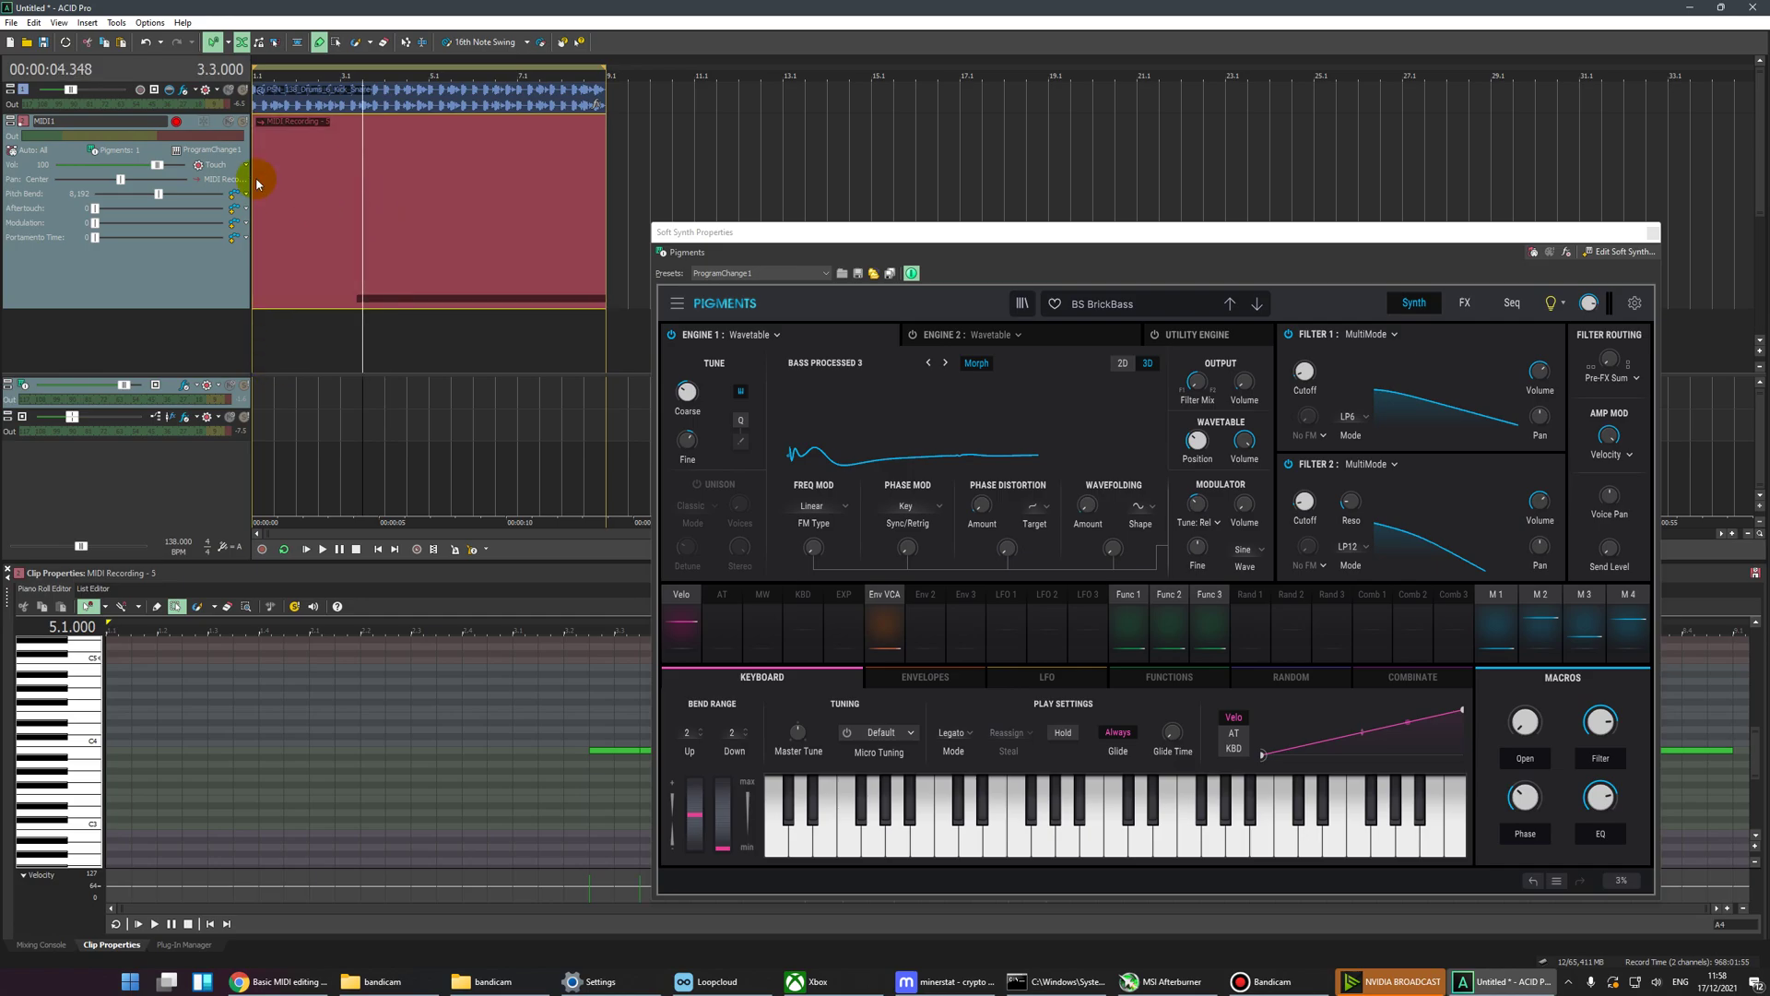
{"action": "key", "text": "Delete"}
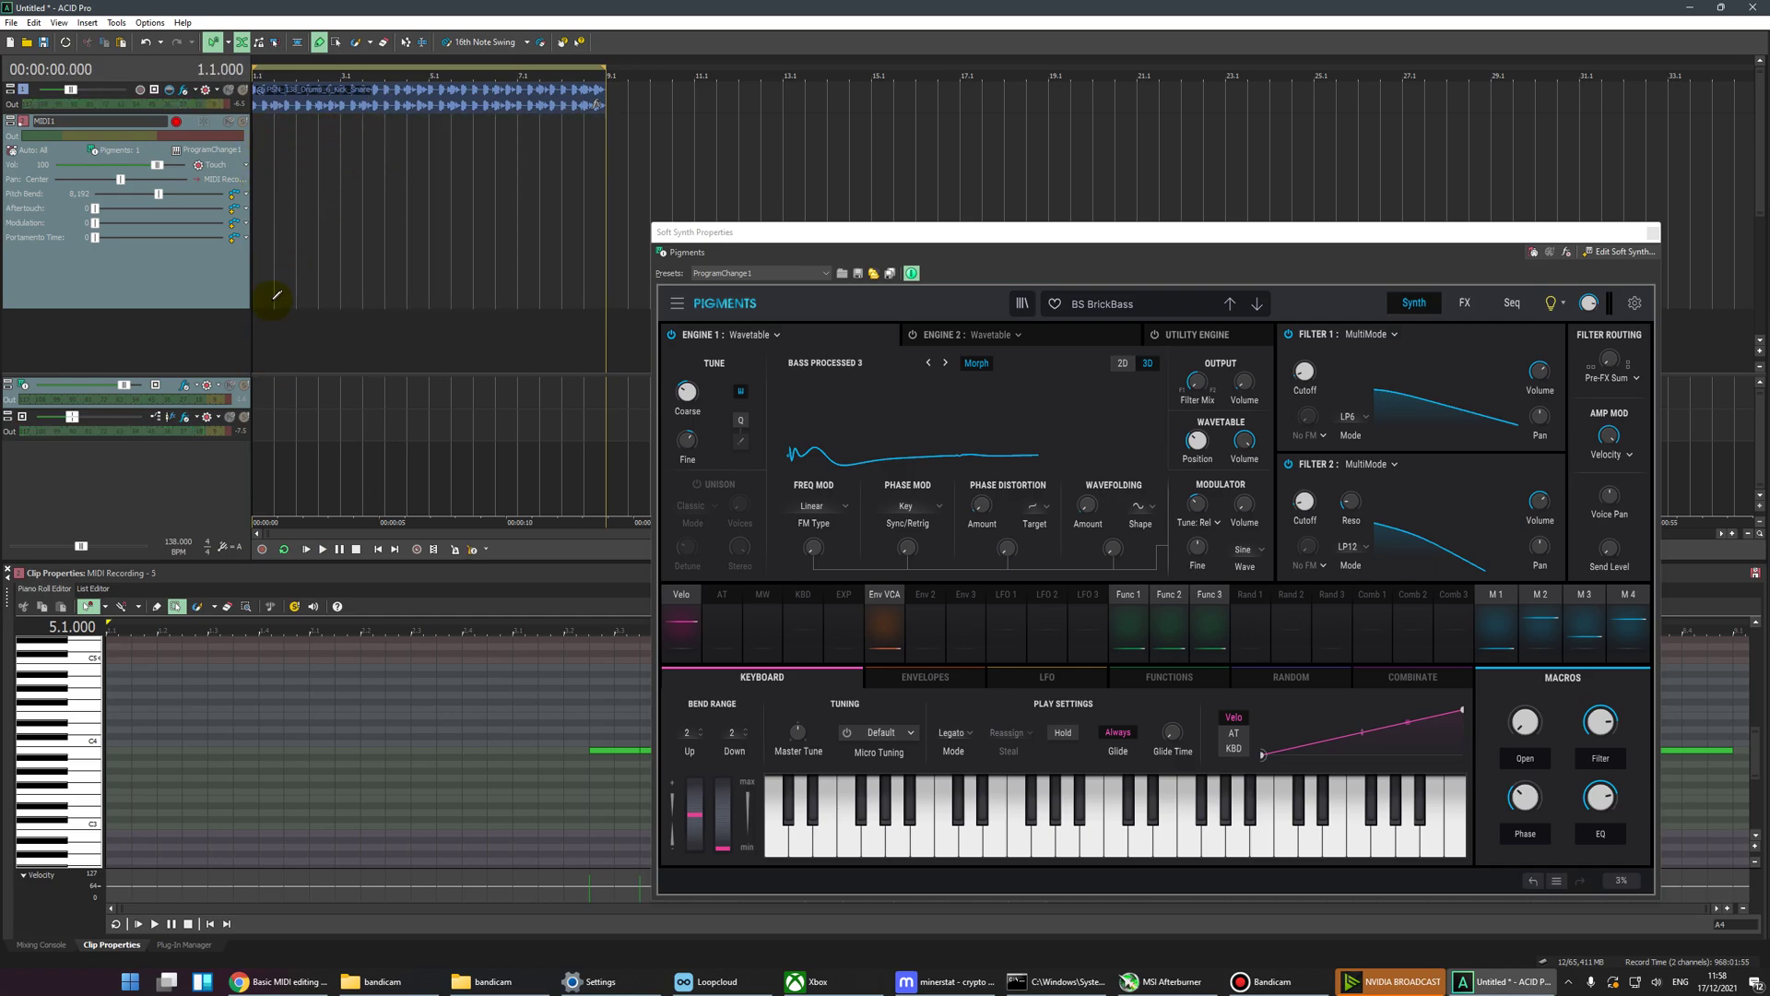
{"action": "left_click", "coordinate": [424, 93]}
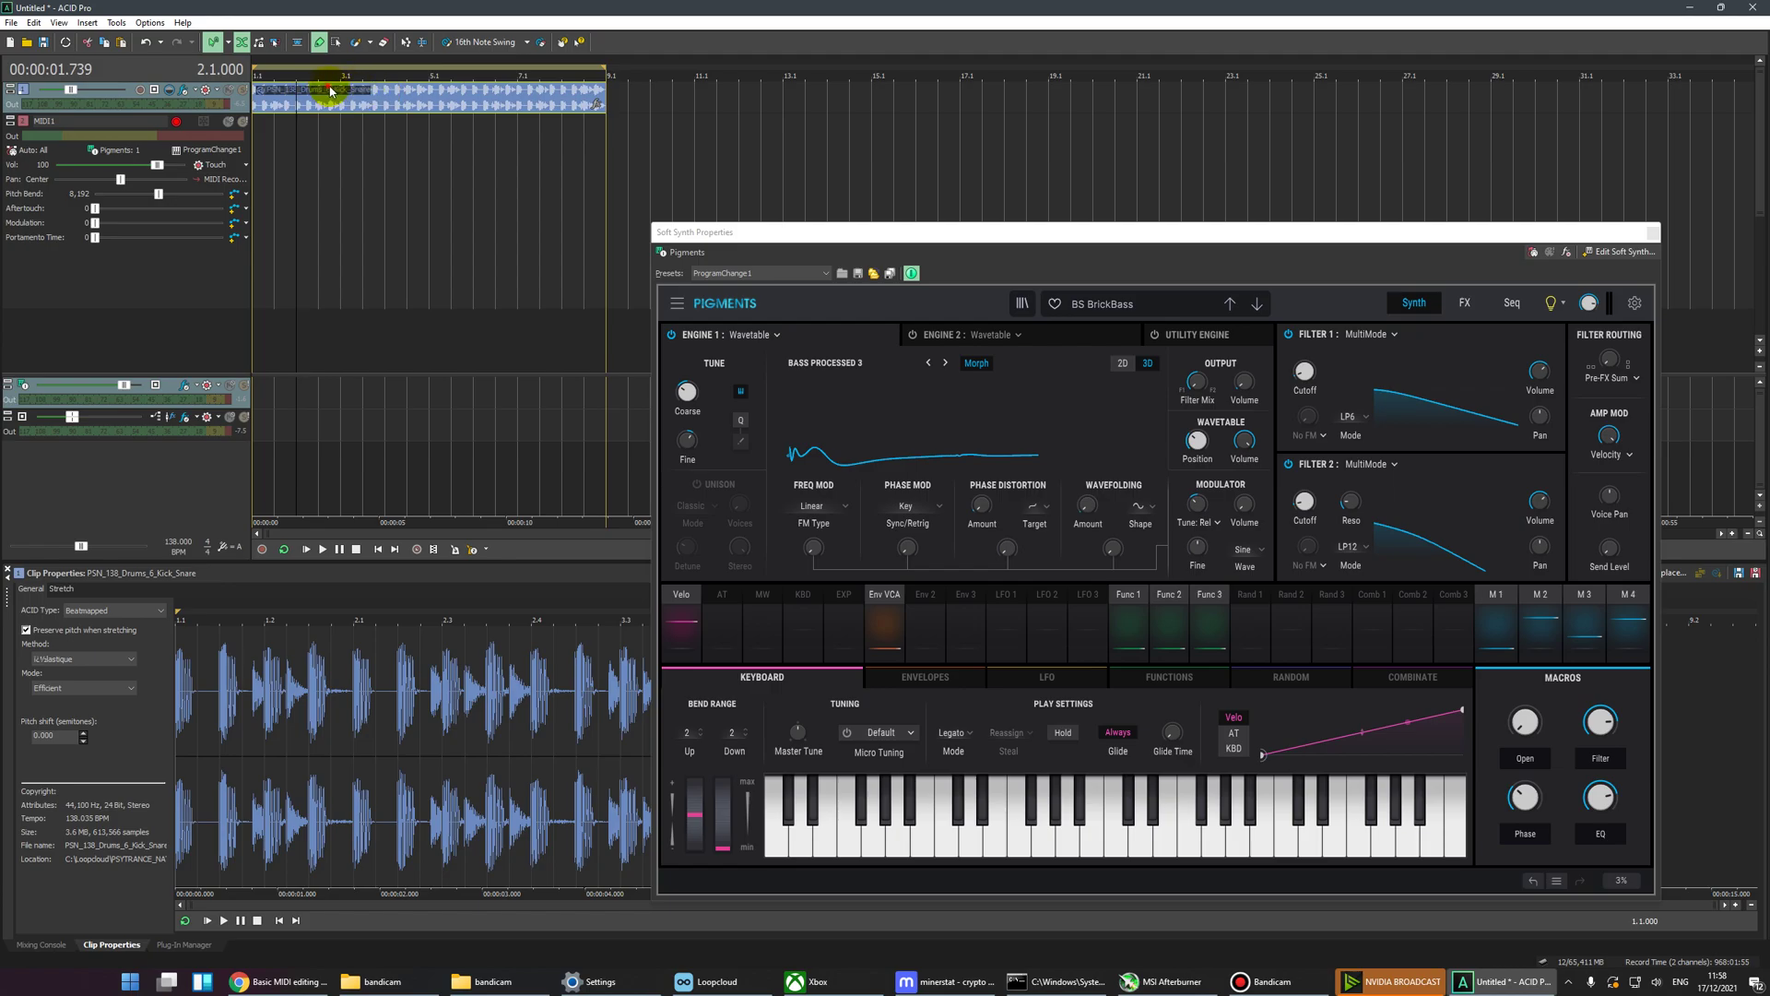
{"action": "left_click", "coordinate": [603, 78]}
{"action": "left_click_drag", "start_coordinate": [698, 87], "coordinate": [652, 85]}
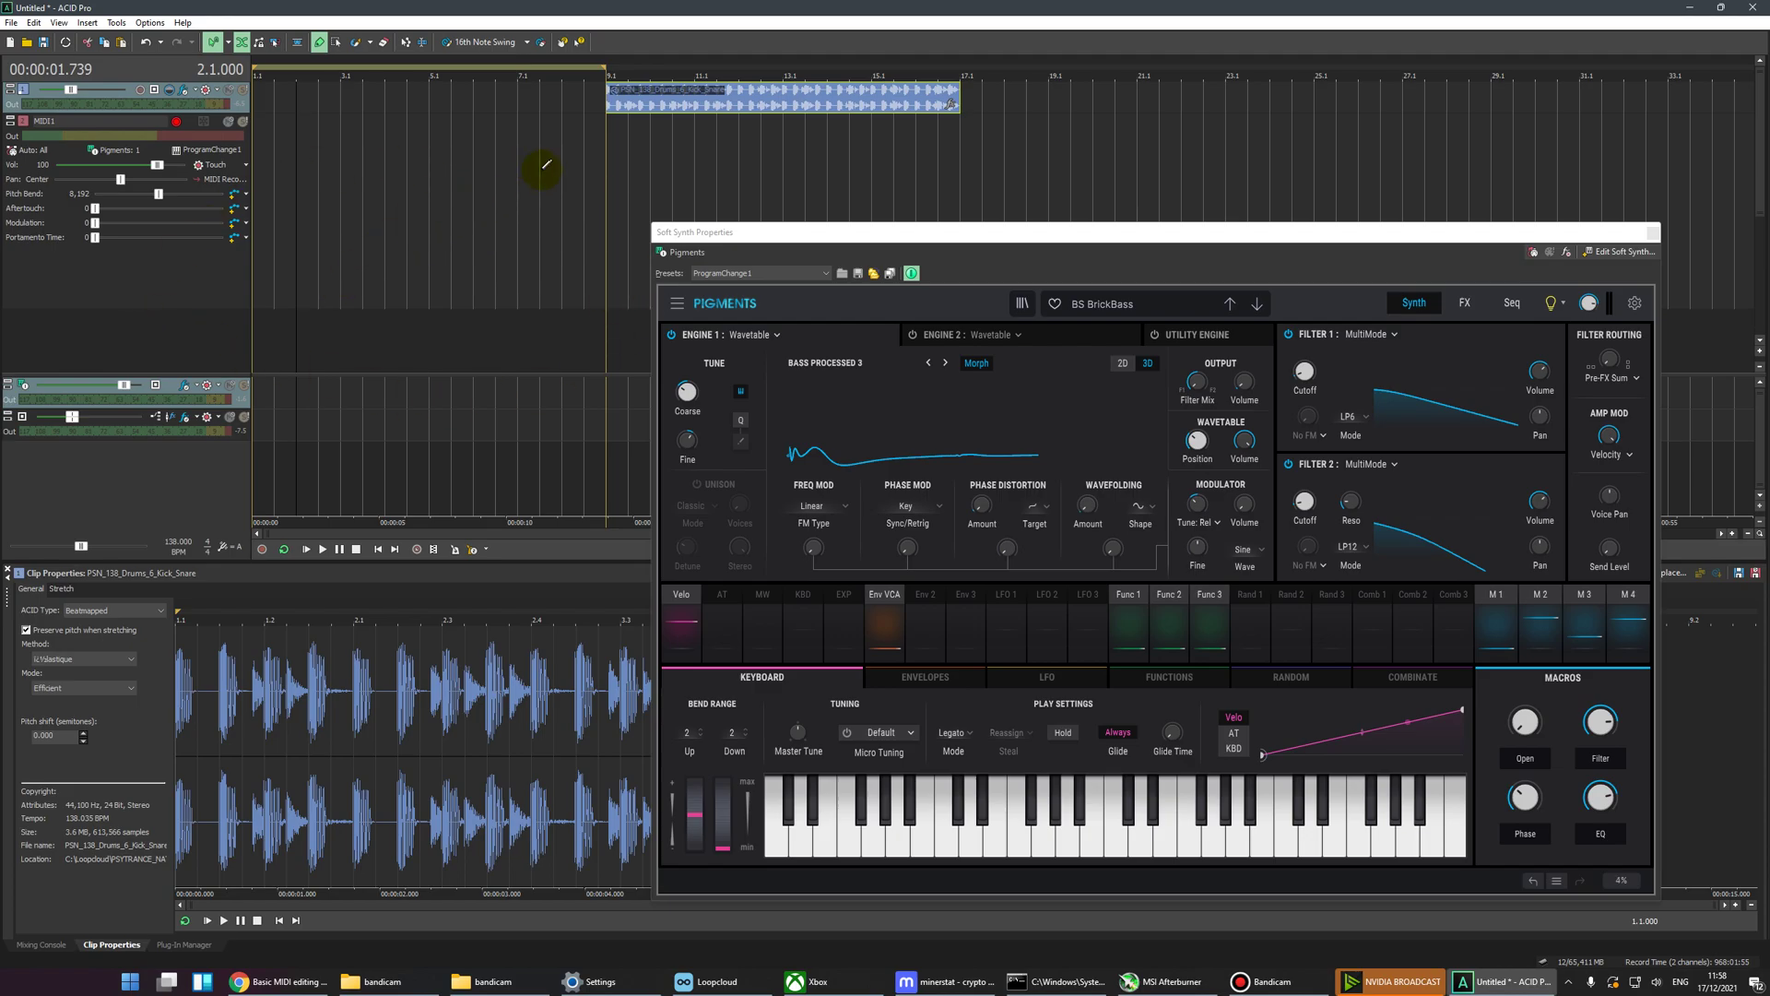
{"action": "left_click_drag", "start_coordinate": [691, 87], "coordinate": [339, 87]}
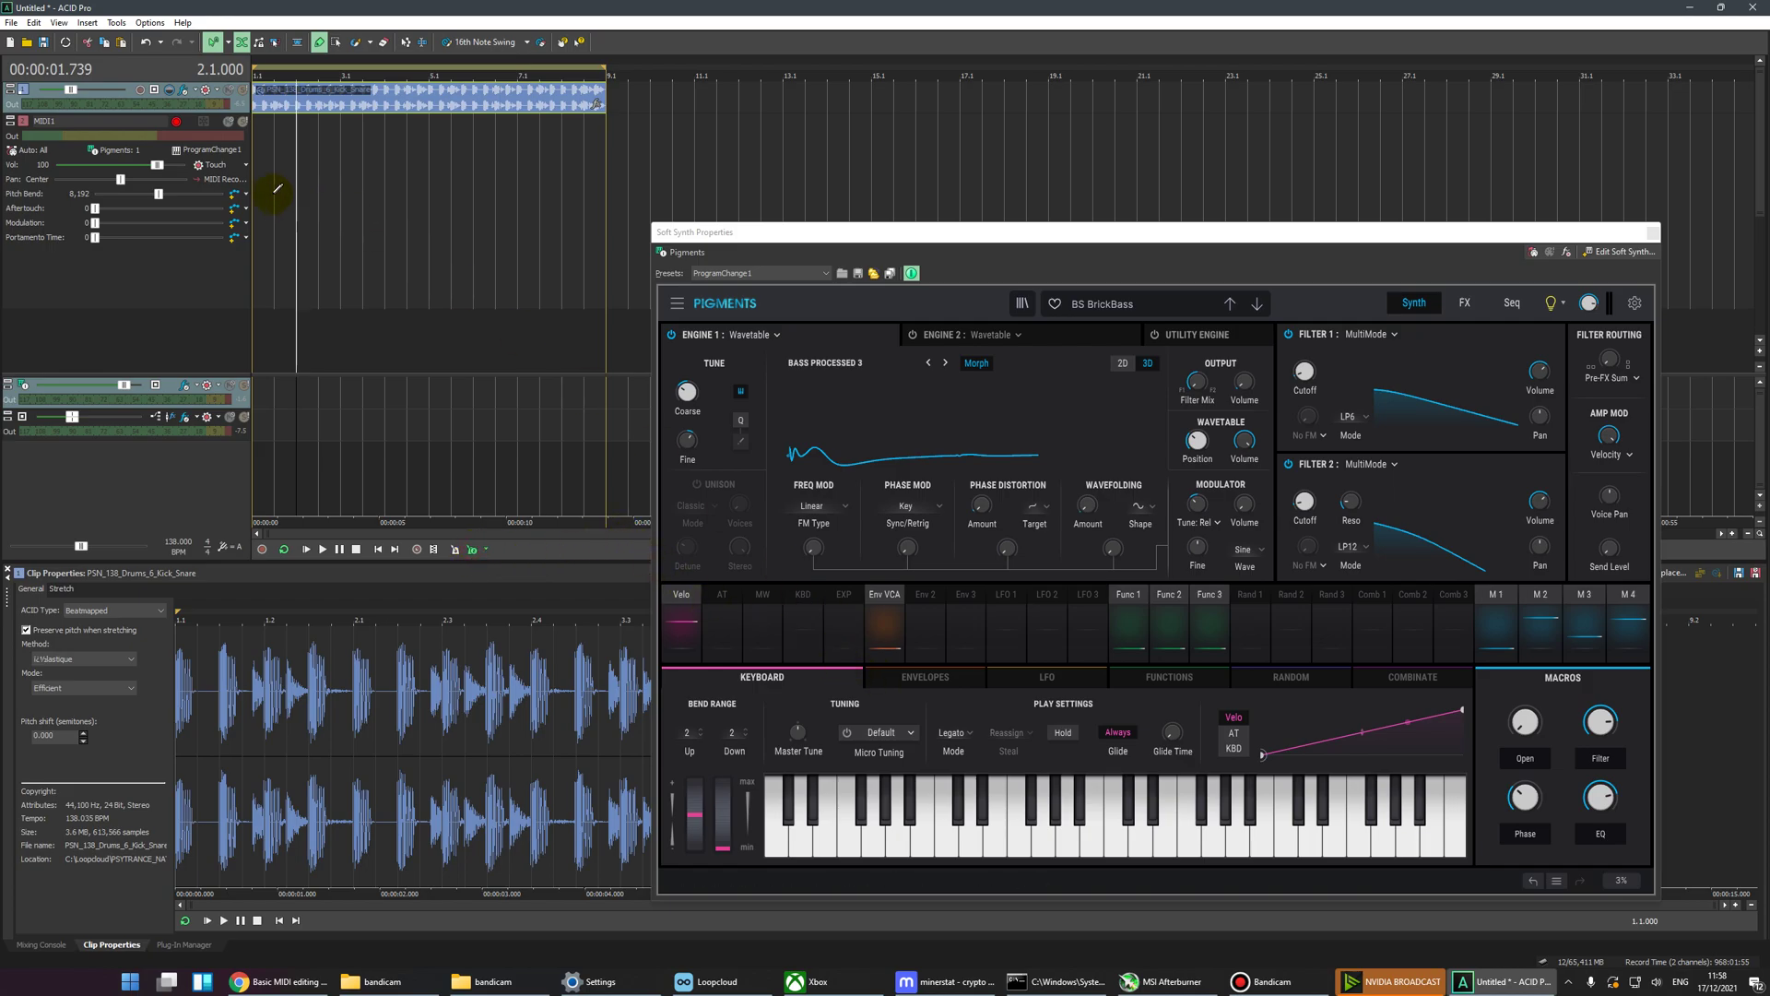
Step: Create a fresh empty MIDI Clip - 2 across bars 1–9 on MIDI1 and rewind to the start
{"action": "key", "text": "ctrl+r"}
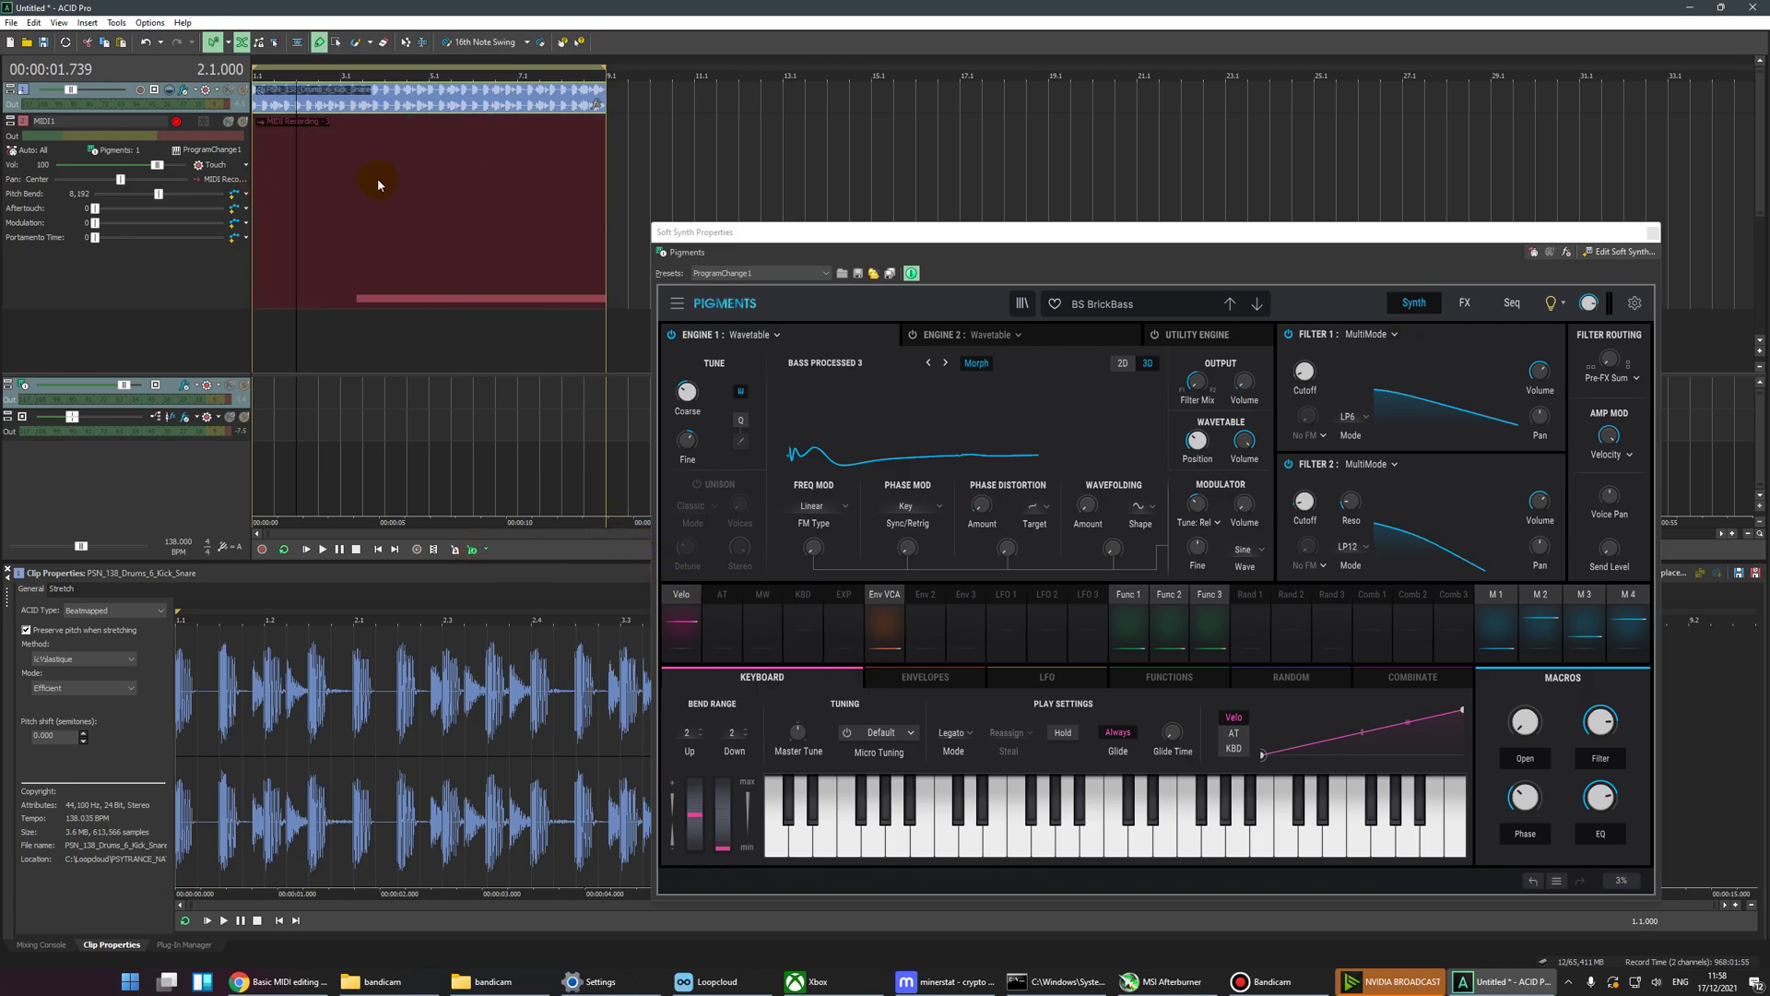
{"action": "right_click", "coordinate": [264, 149]}
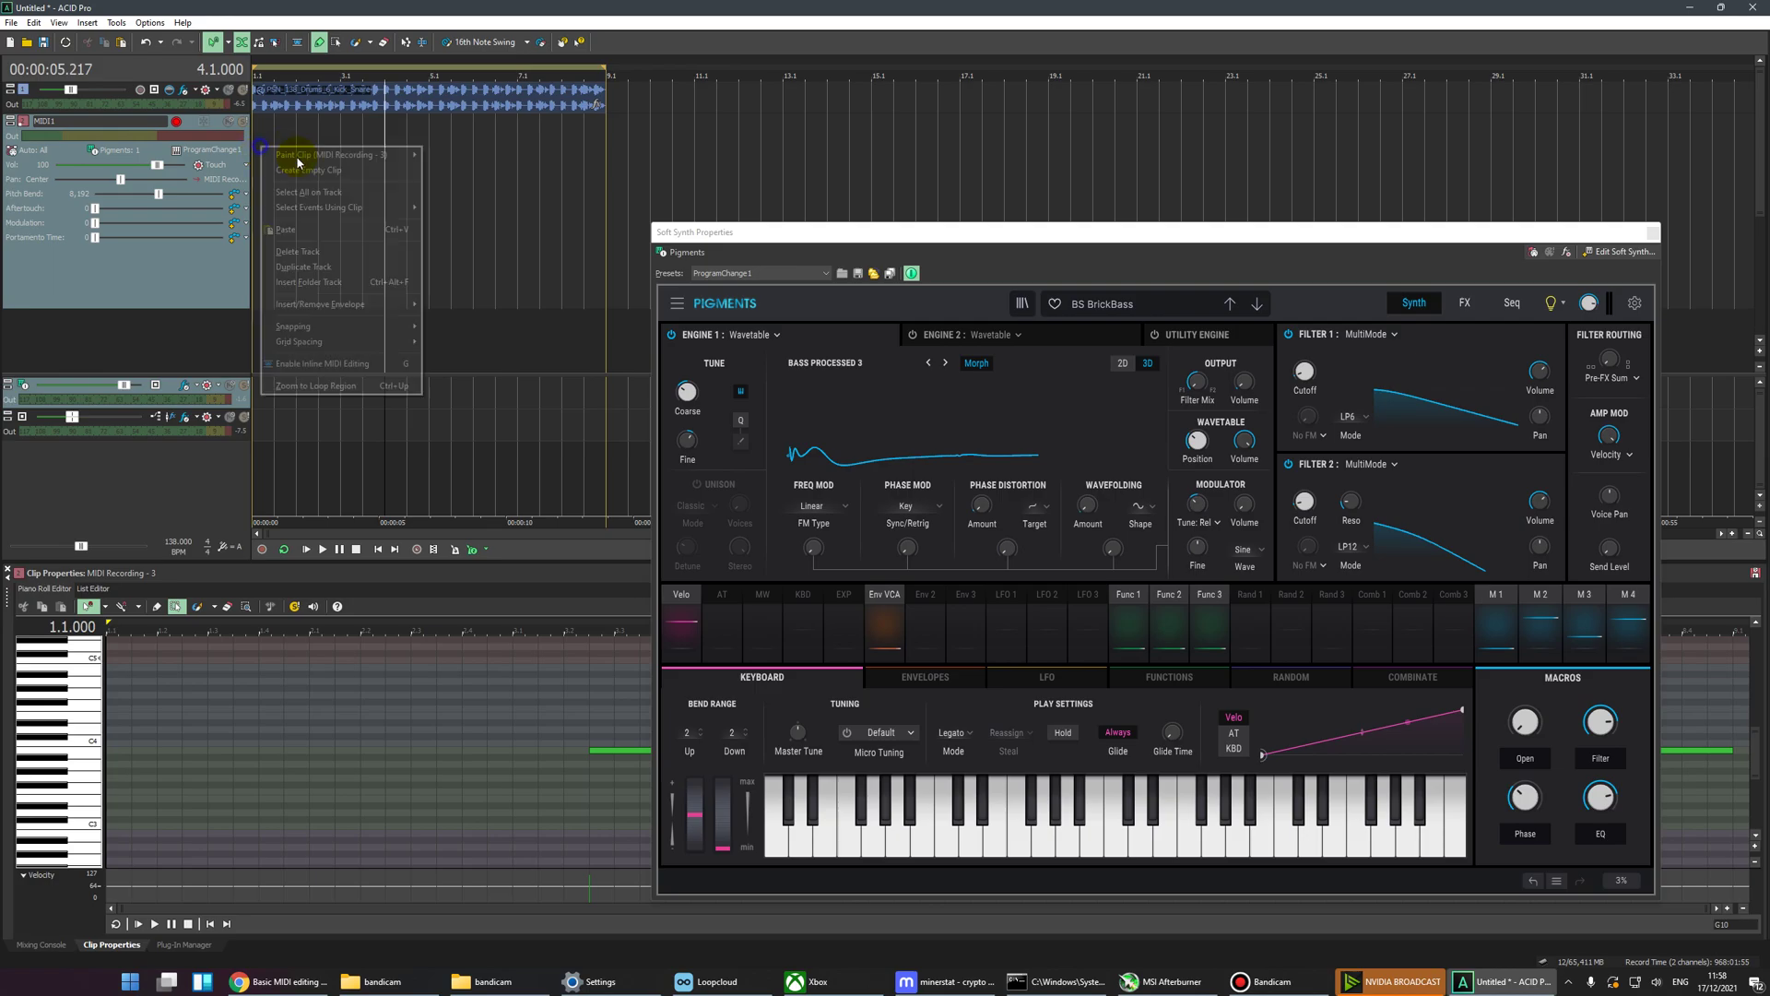
{"action": "left_click", "coordinate": [368, 194]}
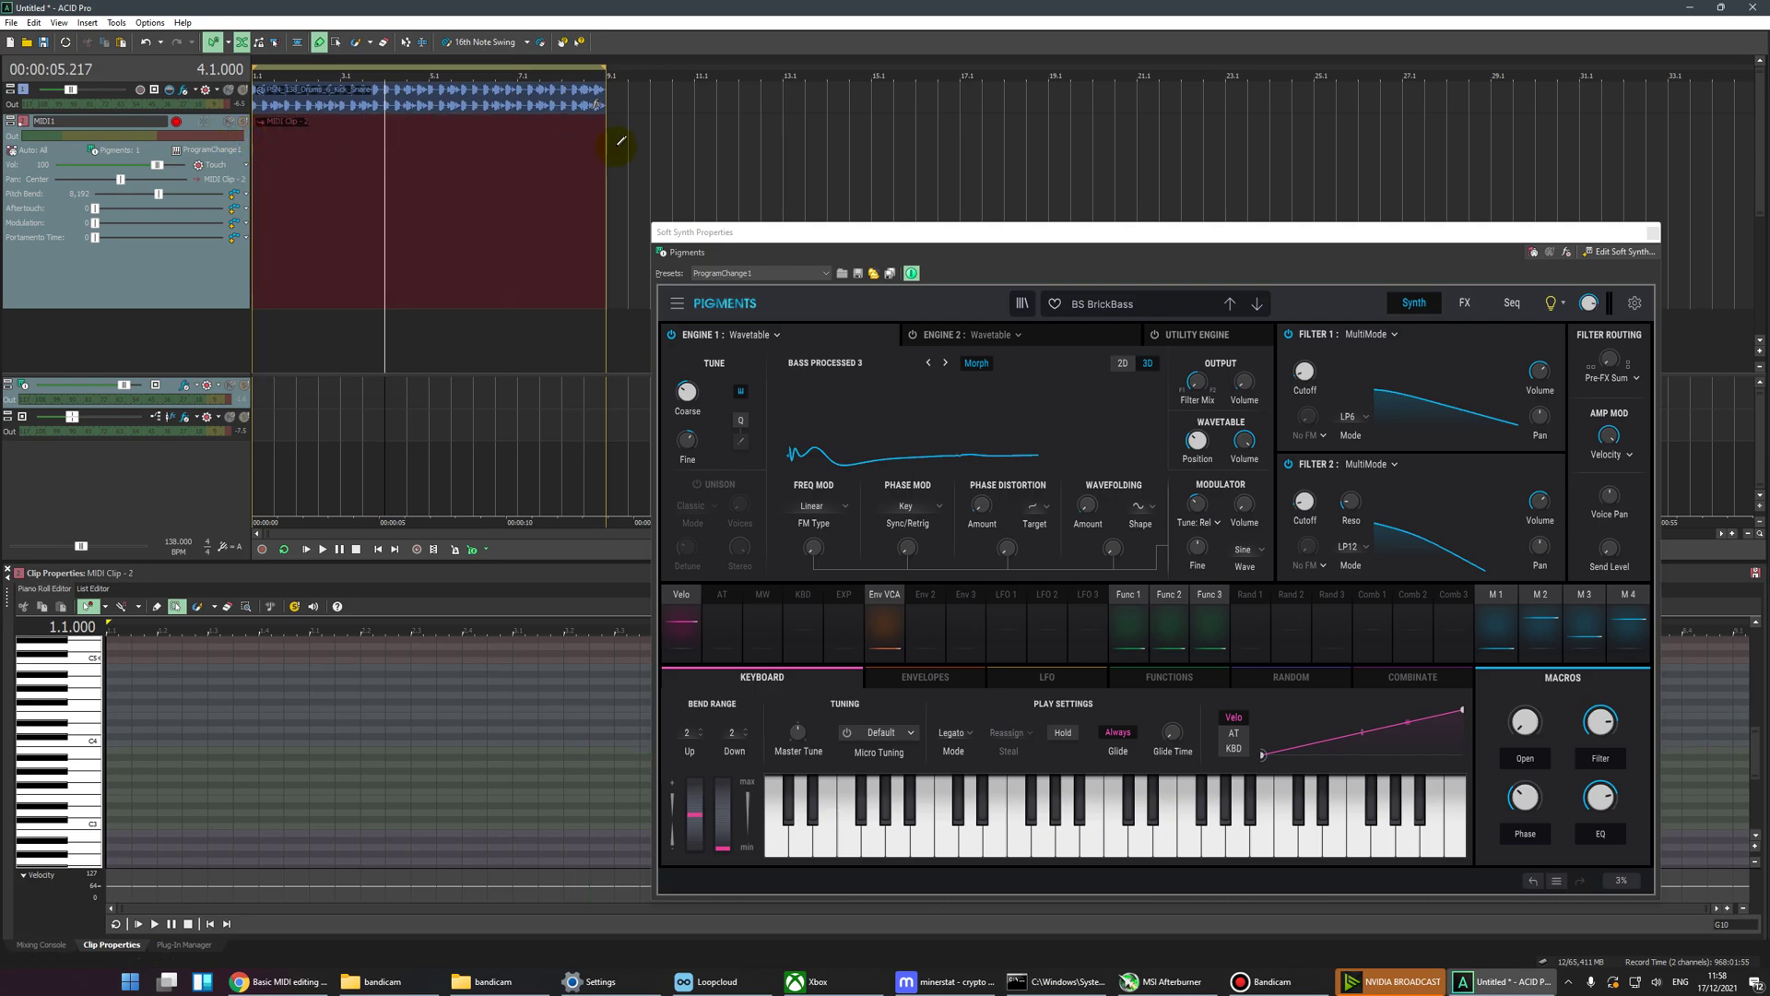
{"action": "left_click", "coordinate": [261, 296]}
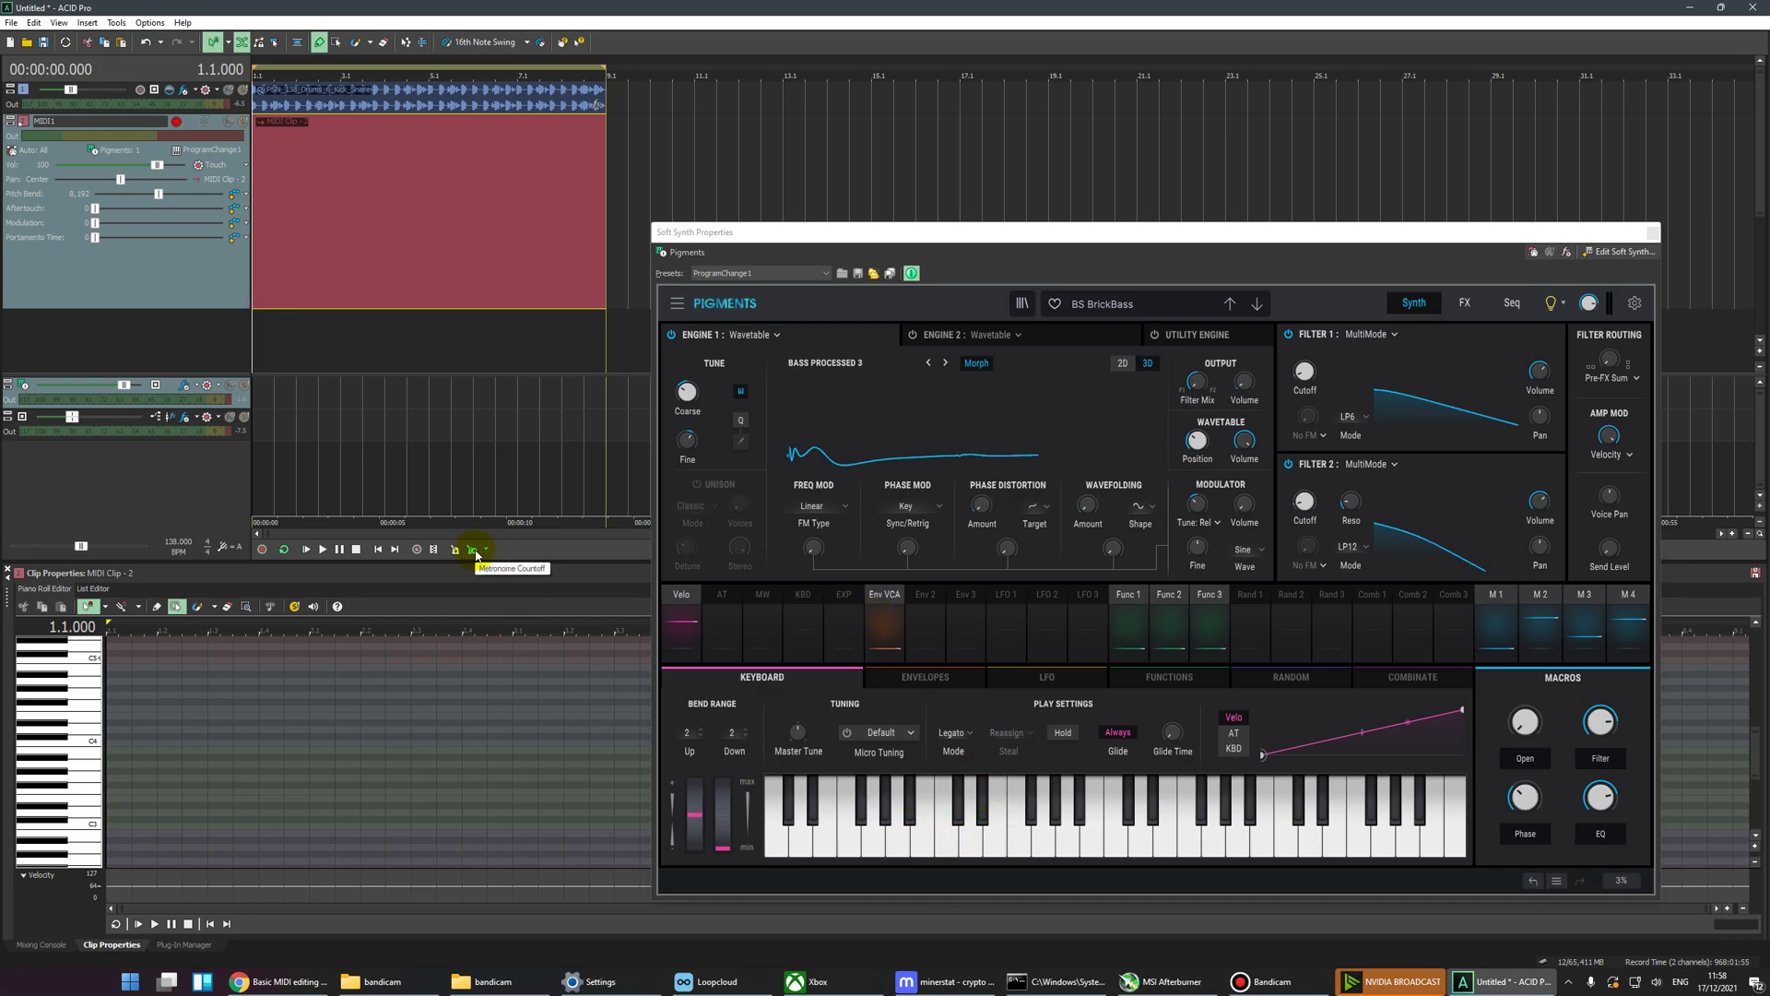
Step: Record MIDI Recording - 6 after the count-off, playing repeated short bass notes around C4 through bar 5
{"action": "left_click", "coordinate": [263, 550]}
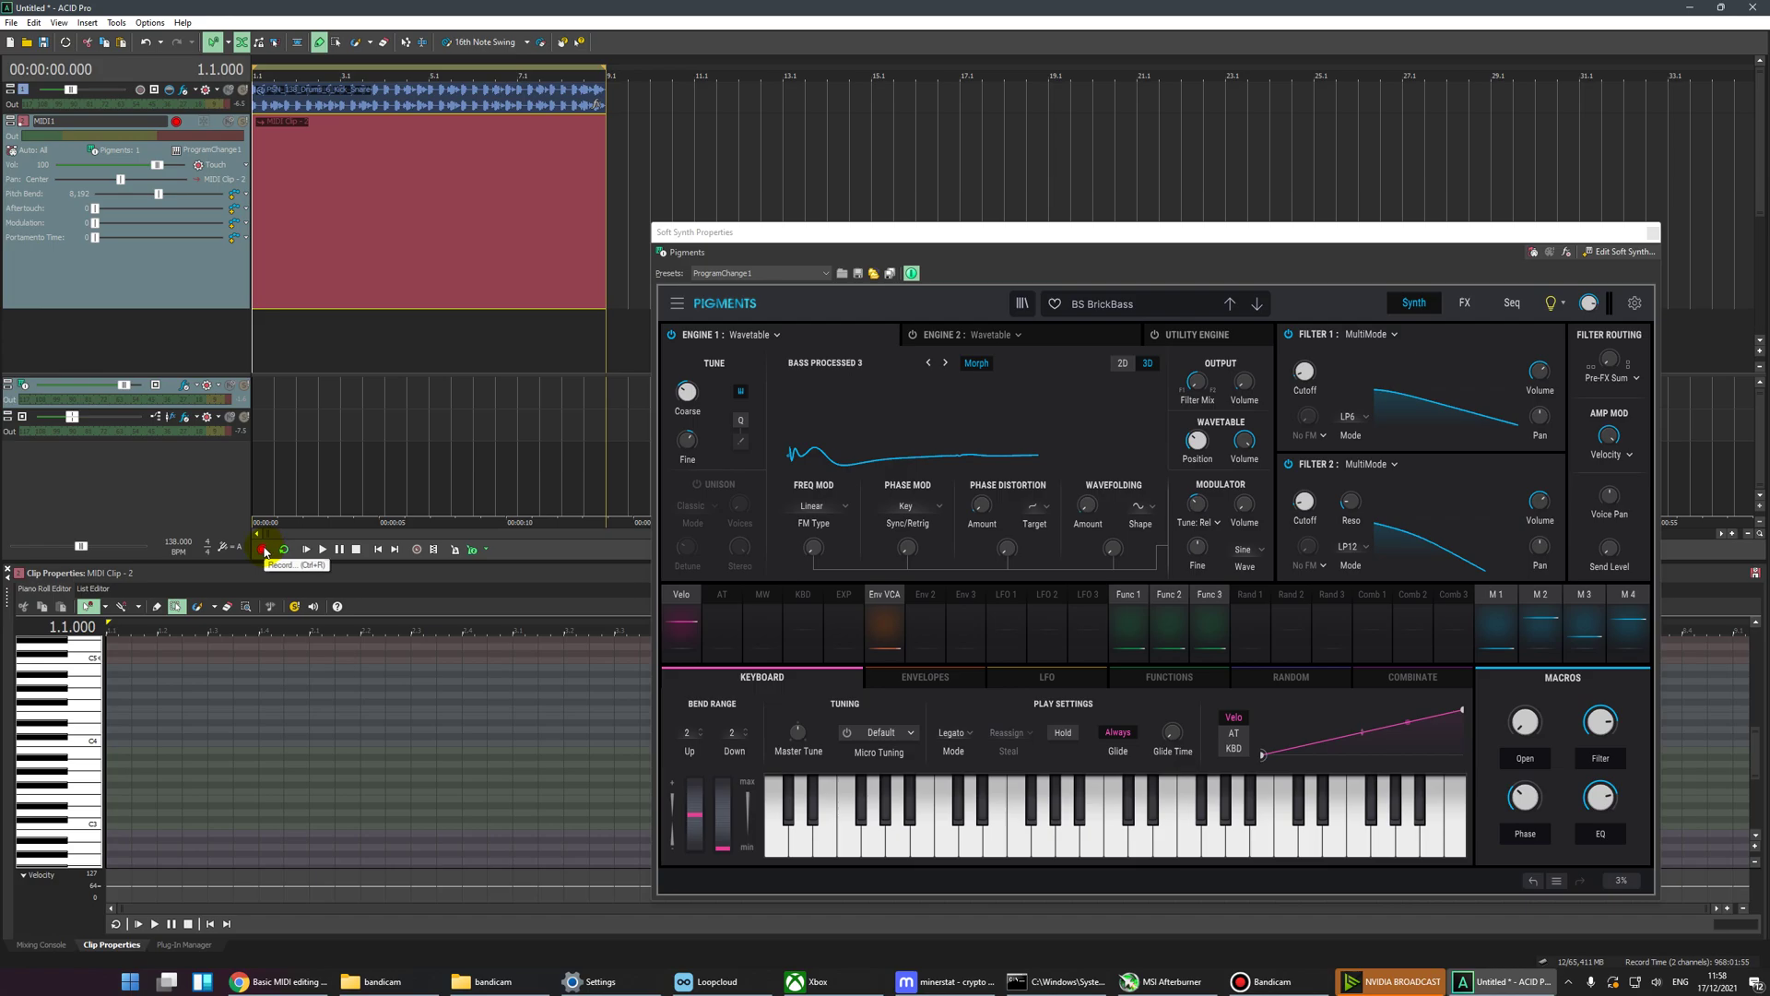
{"action": "left_click", "coordinate": [927, 843]}
{"action": "left_click", "coordinate": [927, 843]}
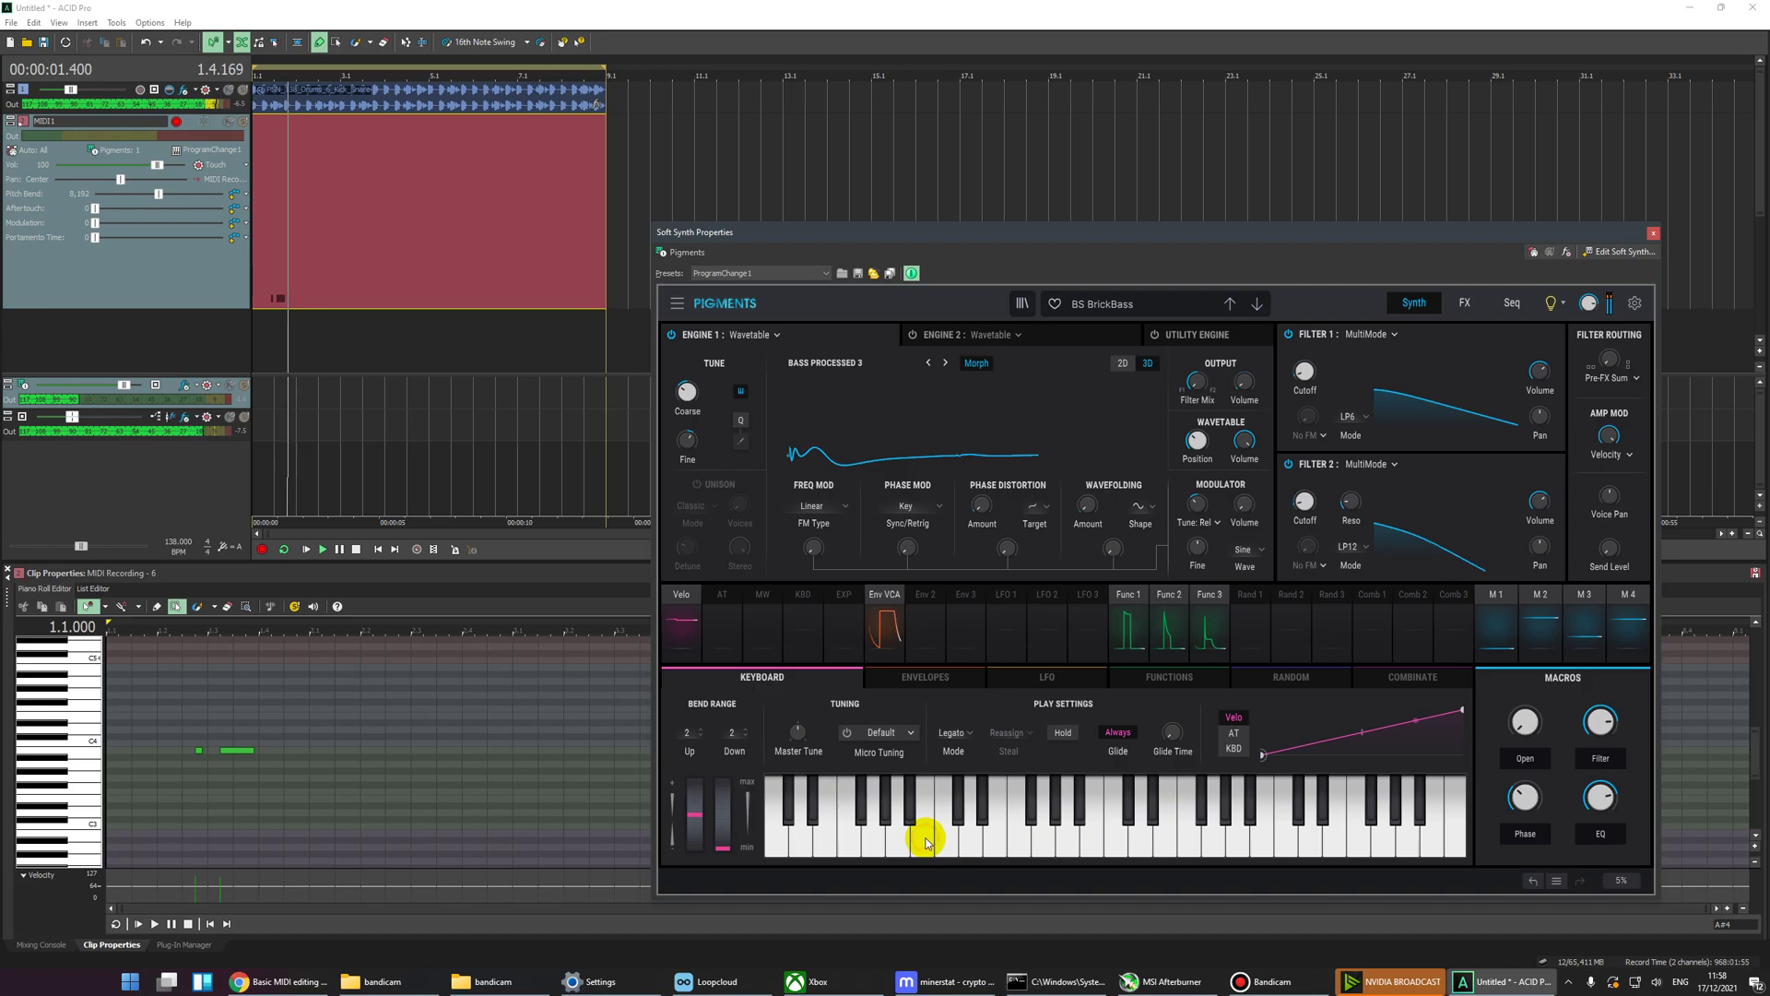
{"action": "left_click", "coordinate": [927, 844]}
{"action": "left_click", "coordinate": [927, 844]}
{"action": "left_click", "coordinate": [926, 843]}
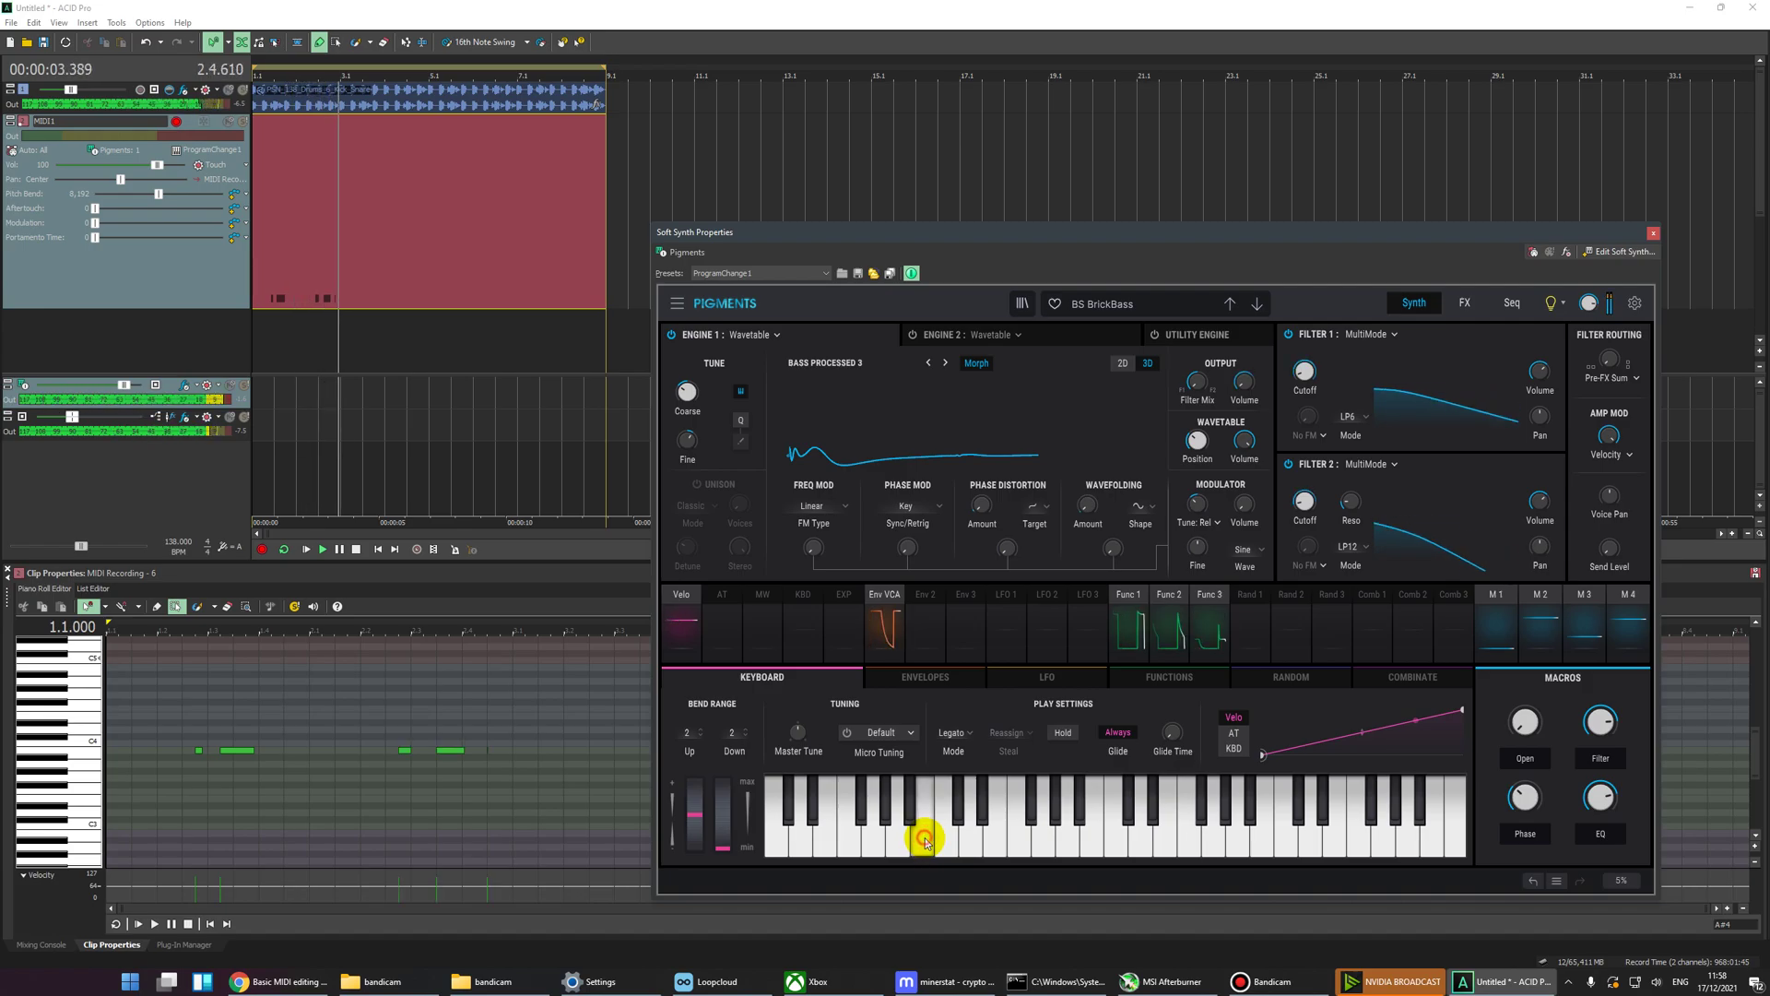
{"action": "left_click", "coordinate": [925, 841]}
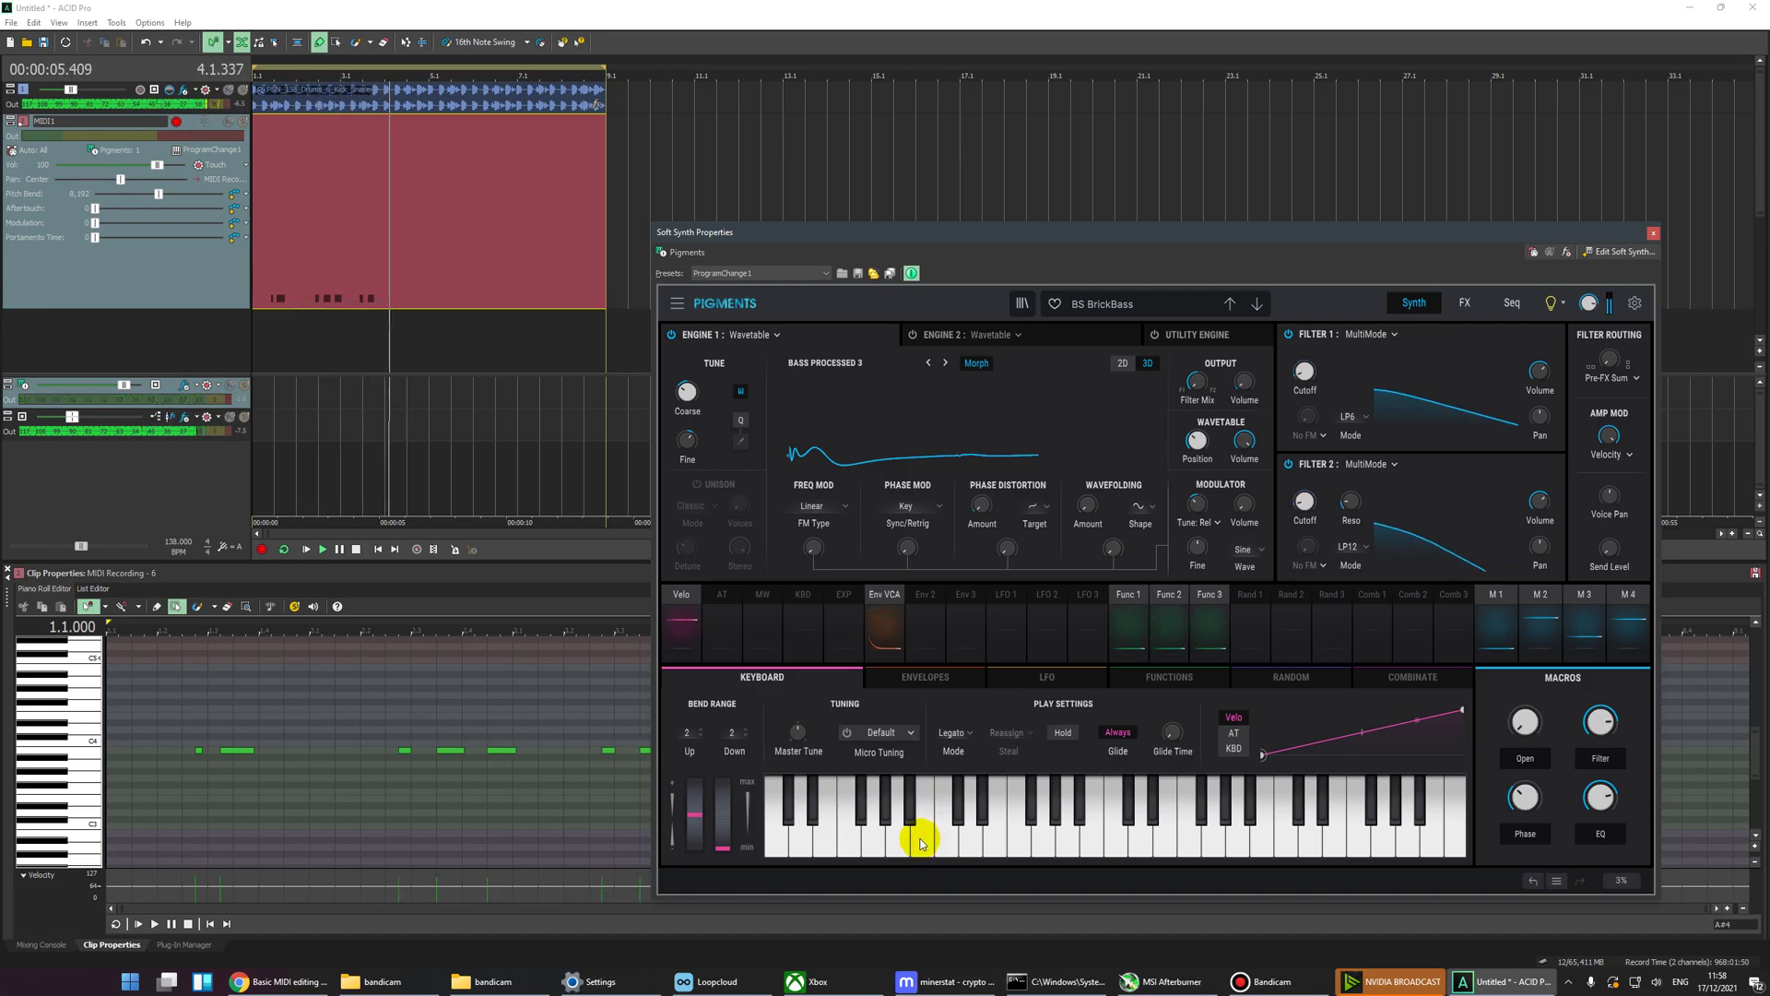
{"action": "left_click", "coordinate": [920, 840]}
{"action": "left_click", "coordinate": [920, 840]}
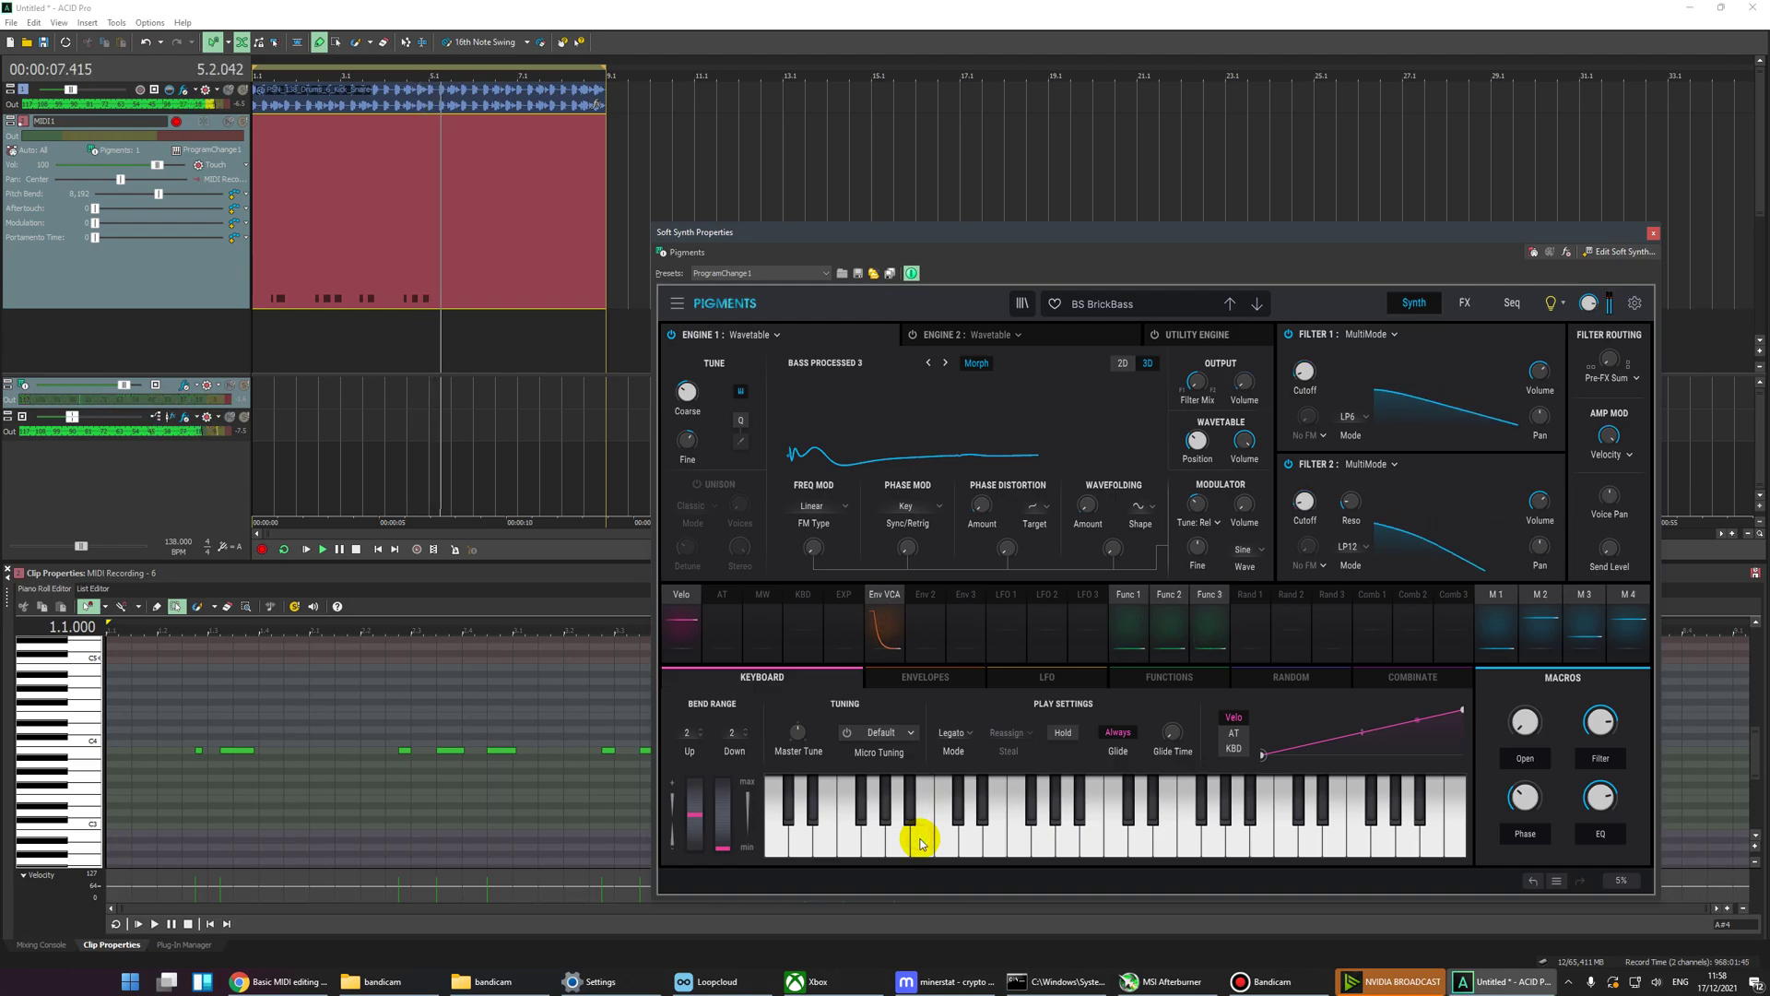
{"action": "left_click", "coordinate": [466, 268]}
{"action": "left_click", "coordinate": [479, 209]}
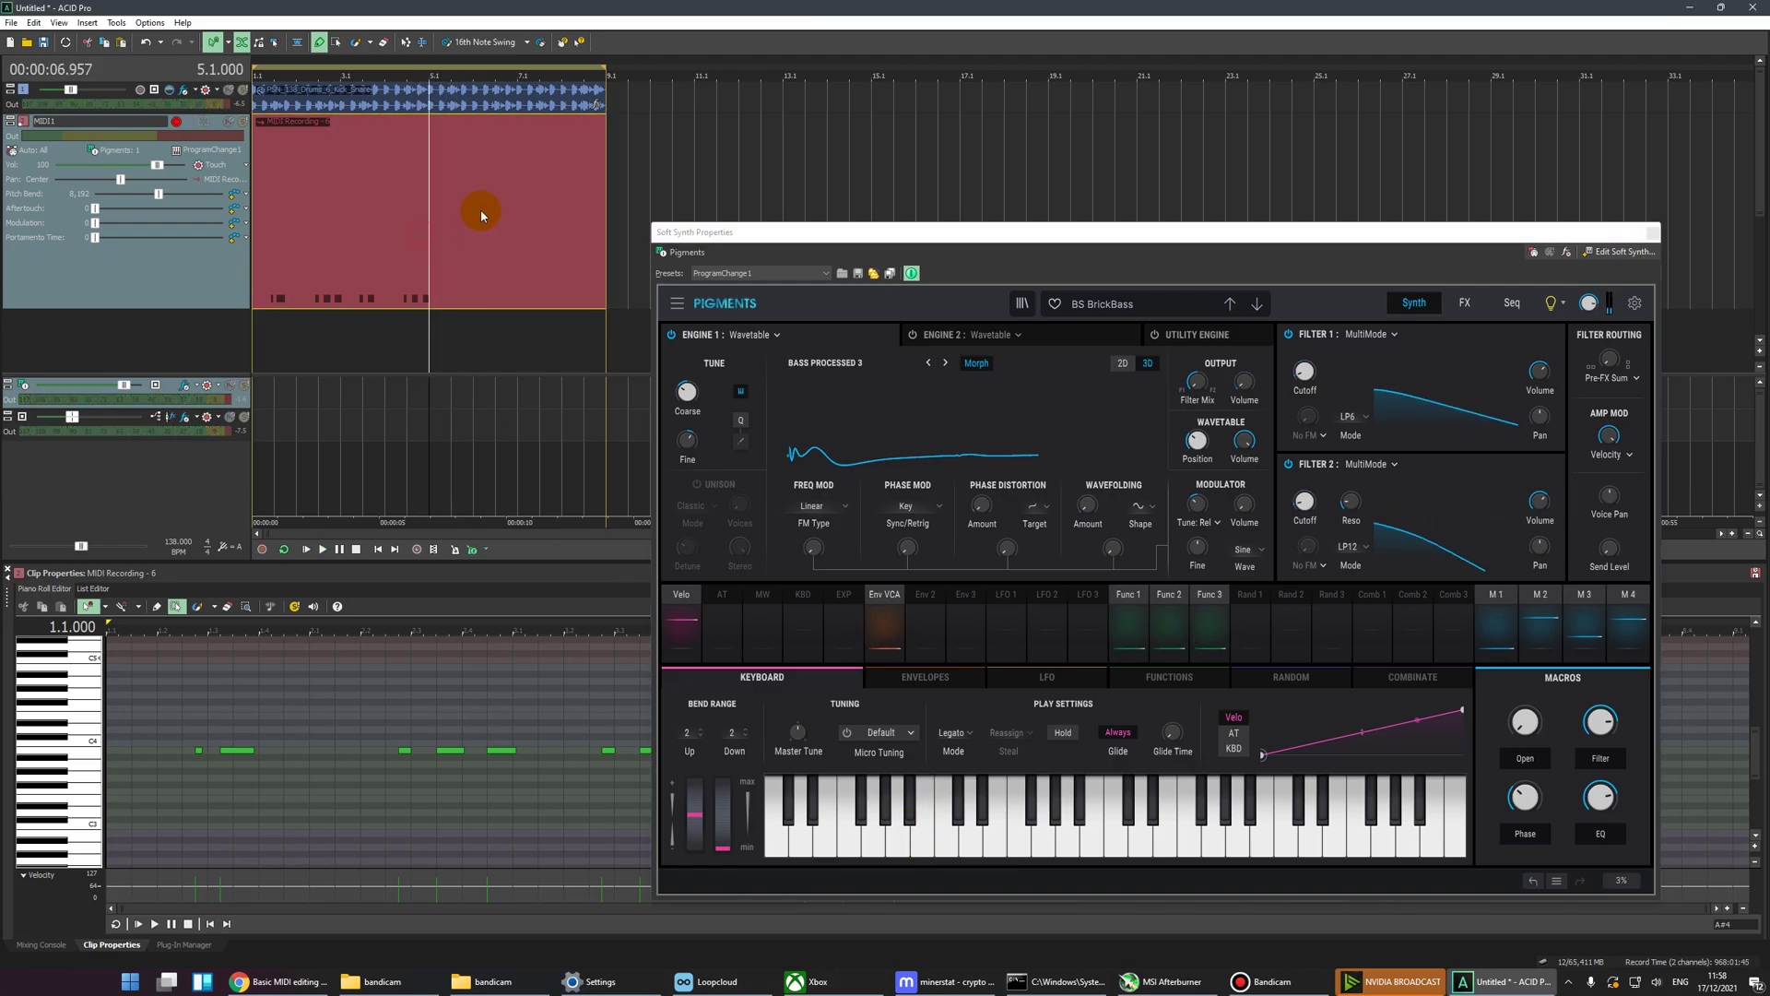